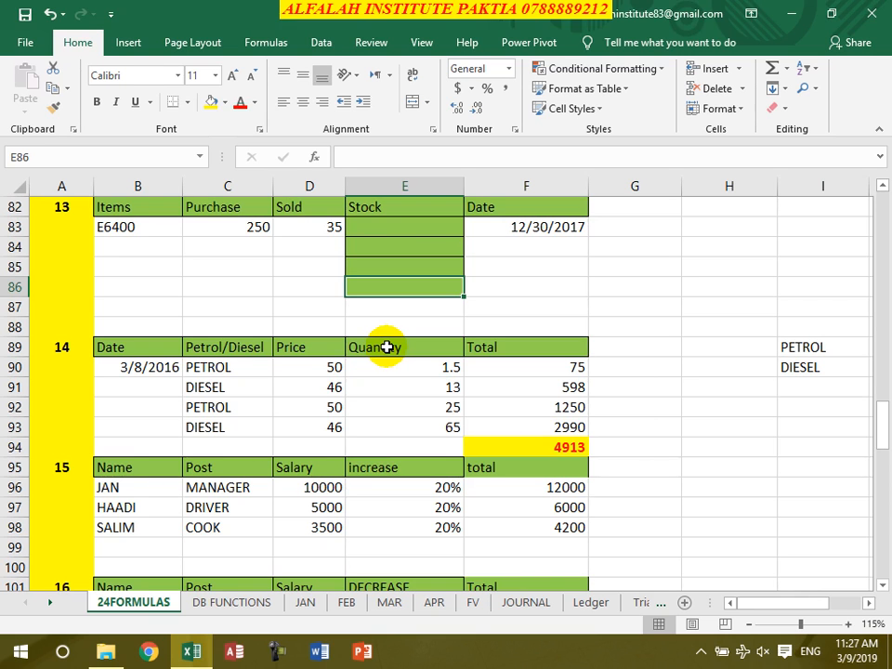
Calculate the E6400 stock in E83 as purchase minus sold with the formula =C83-D83
left_click(386, 229)
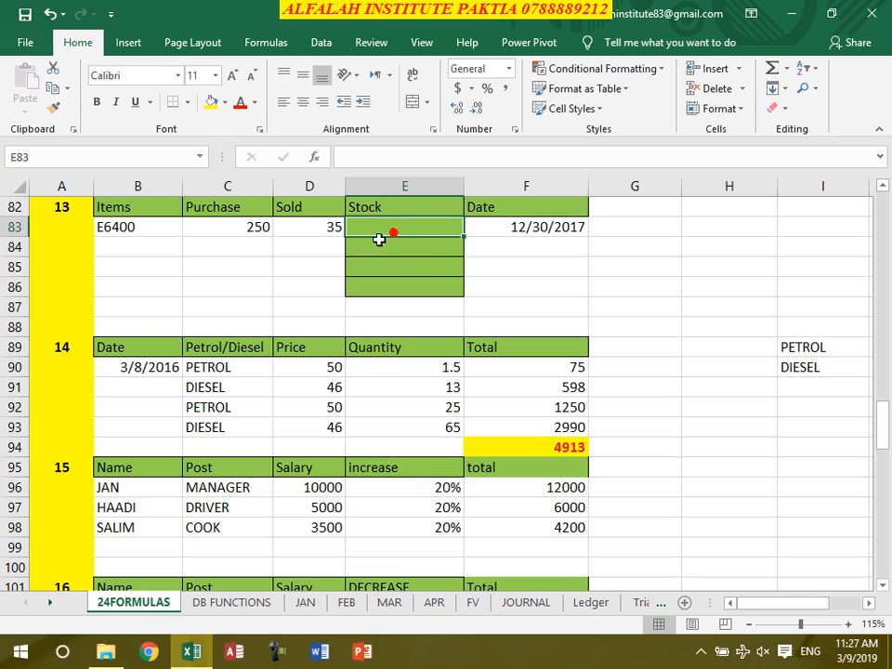
left_click(146, 229)
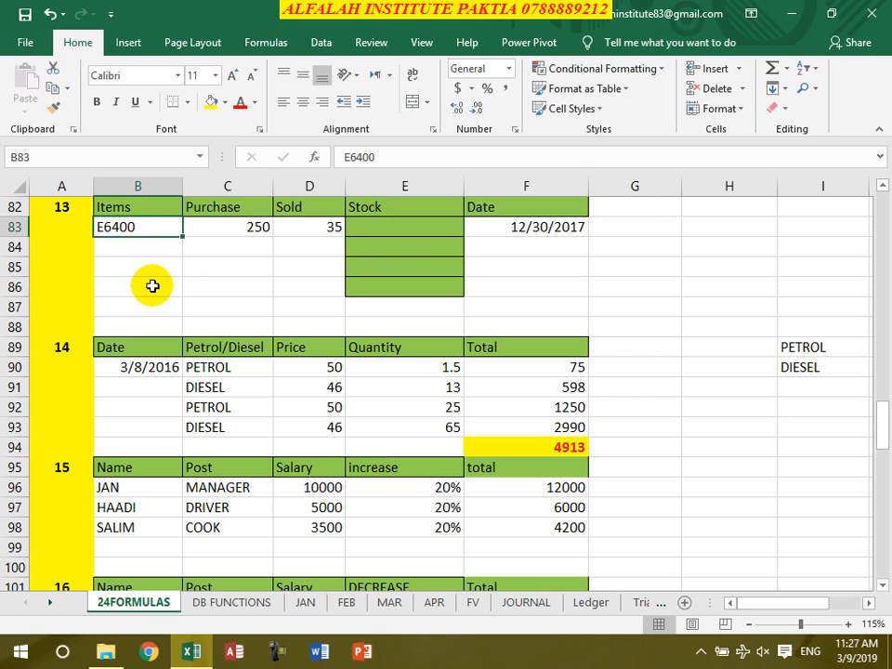
left_click(237, 226)
left_click(313, 234)
left_click(371, 229)
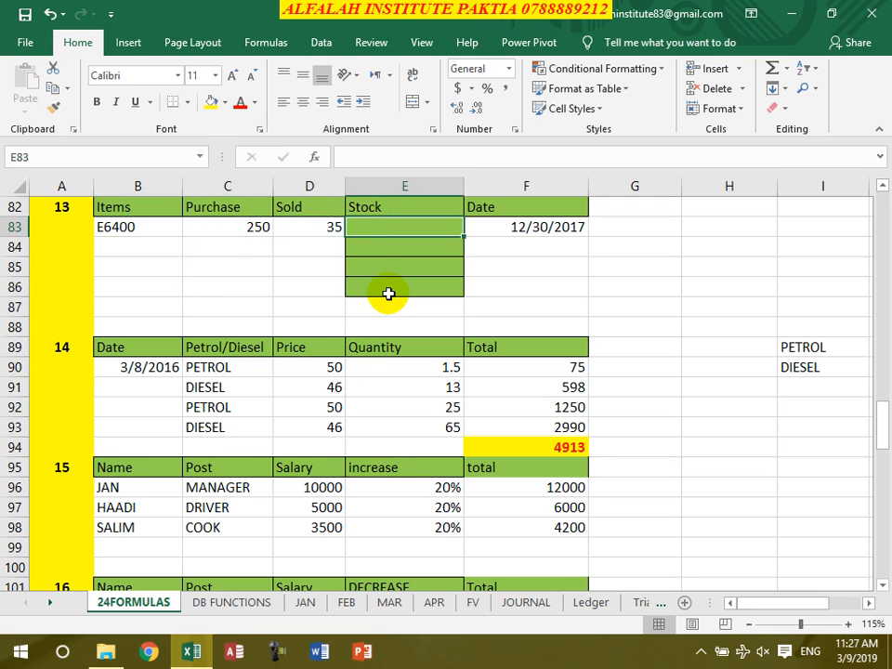
type("=")
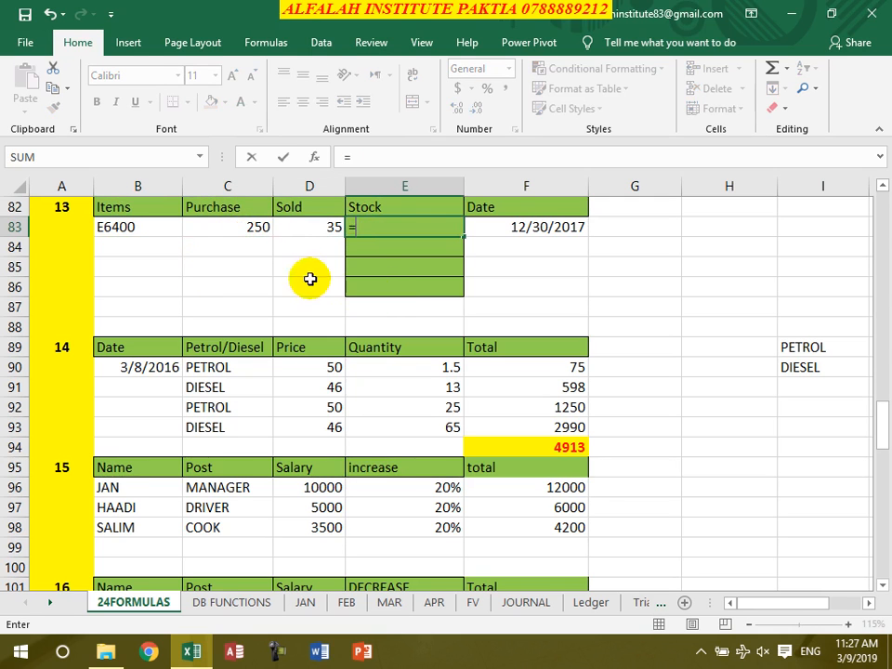
left_click(229, 223)
type("-")
left_click(305, 232)
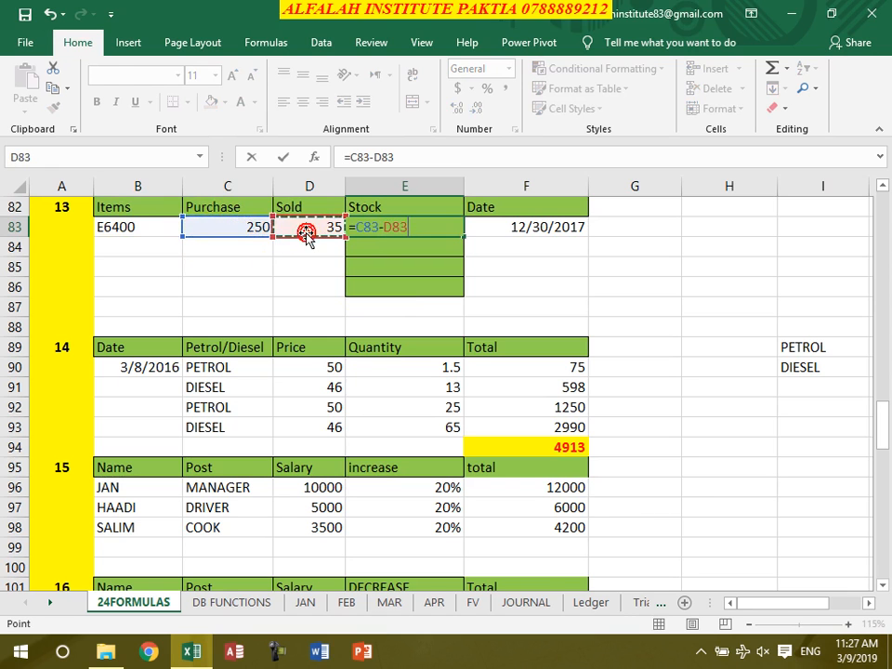
key("Return")
Copy the stock formula from E83 down to E86 and test it with a sold quantity of 45 in D84
left_click(405, 227)
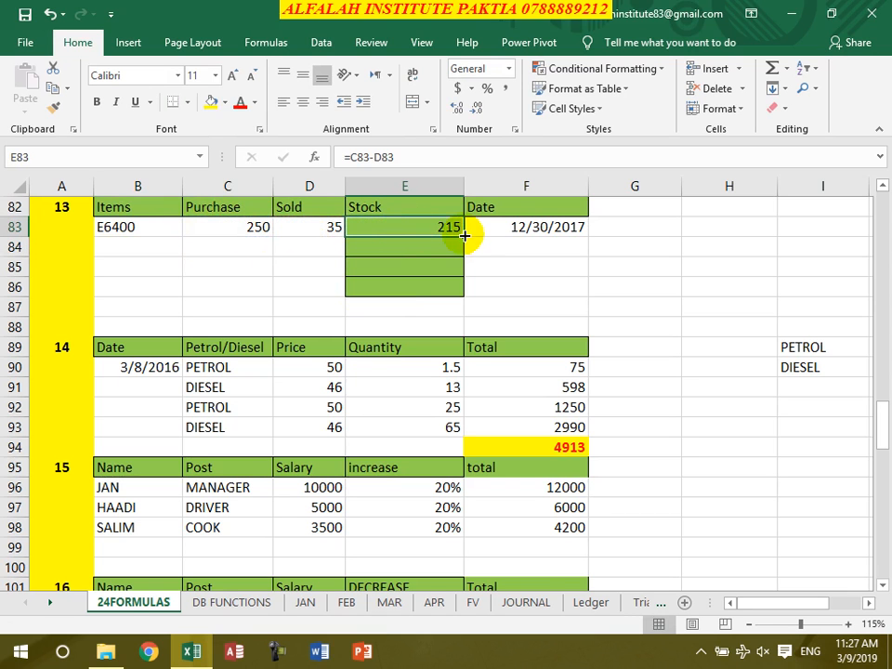
left_click_drag(463, 236, 456, 295)
left_click(325, 241)
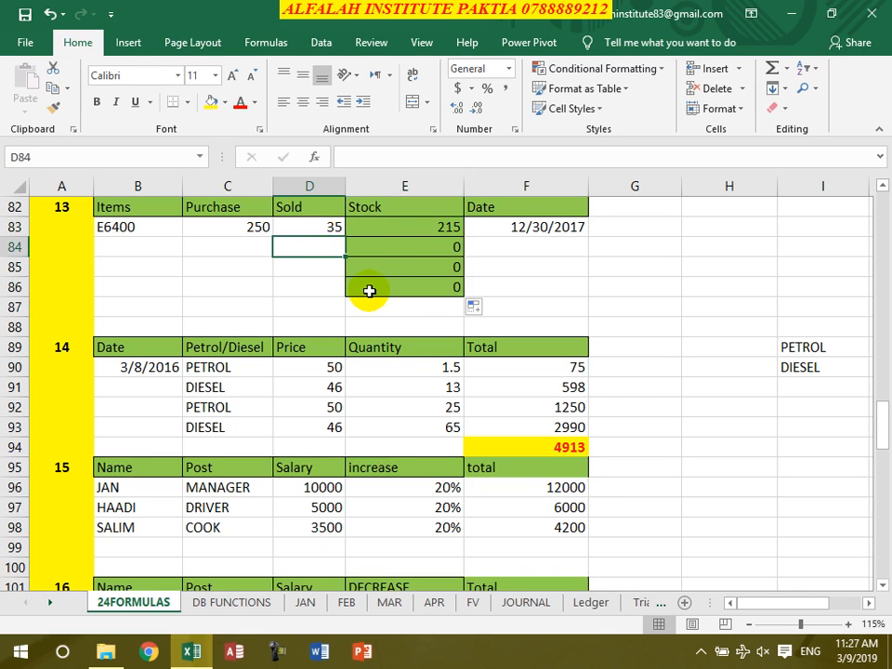
type("45")
key("Return")
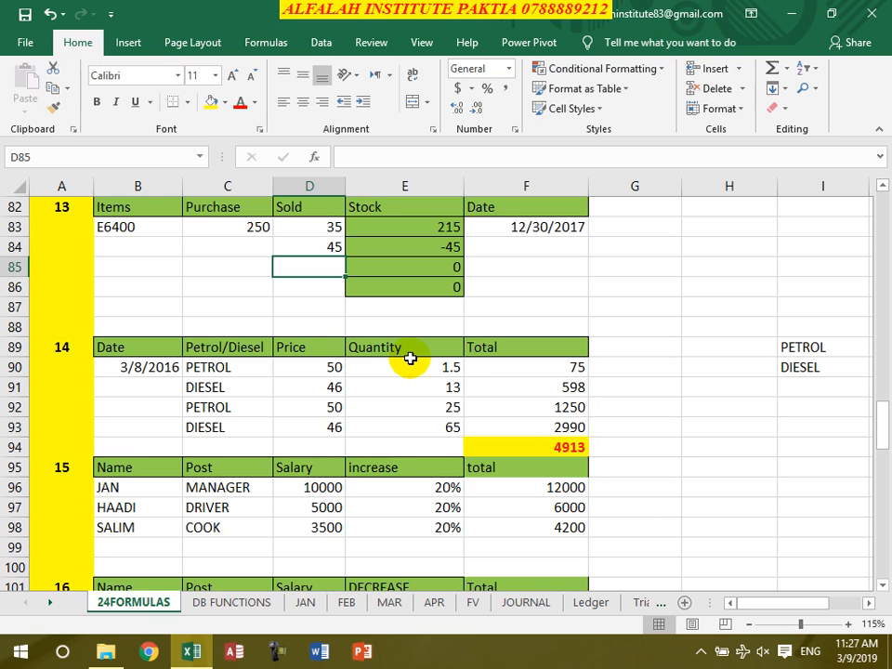
Clear the test quantity in D84 and the copied stock formulas in E84:E86
left_click_drag(323, 247, 370, 257)
key("Delete")
left_click(446, 267)
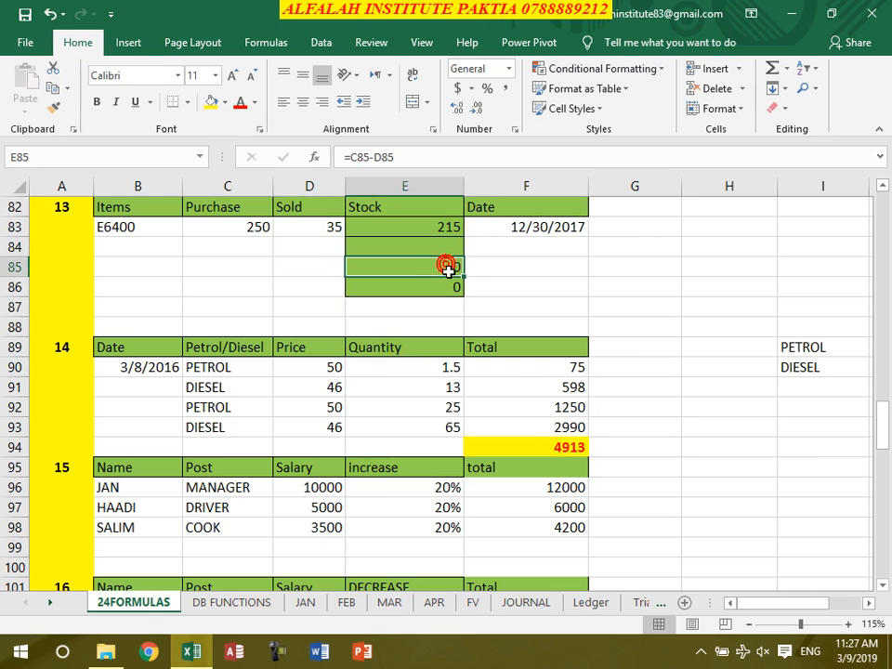
key("Delete")
left_click(444, 288)
key("Delete")
Enter the running stock formula =E83+C84-D84 in E84 and copy it down to E86
left_click(434, 244)
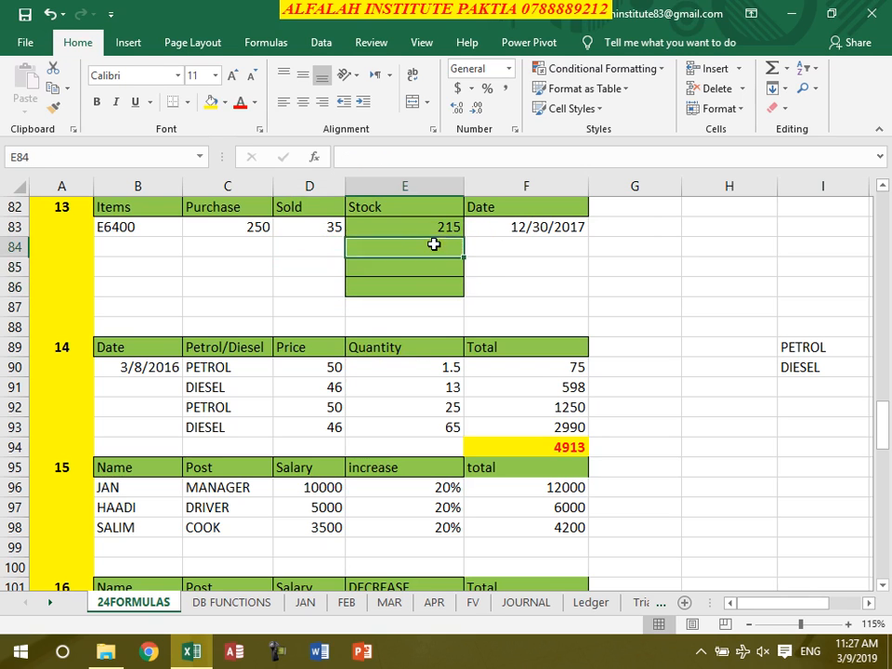
type("=")
left_click(434, 227)
type("+")
left_click(255, 246)
type("-")
left_click(305, 255)
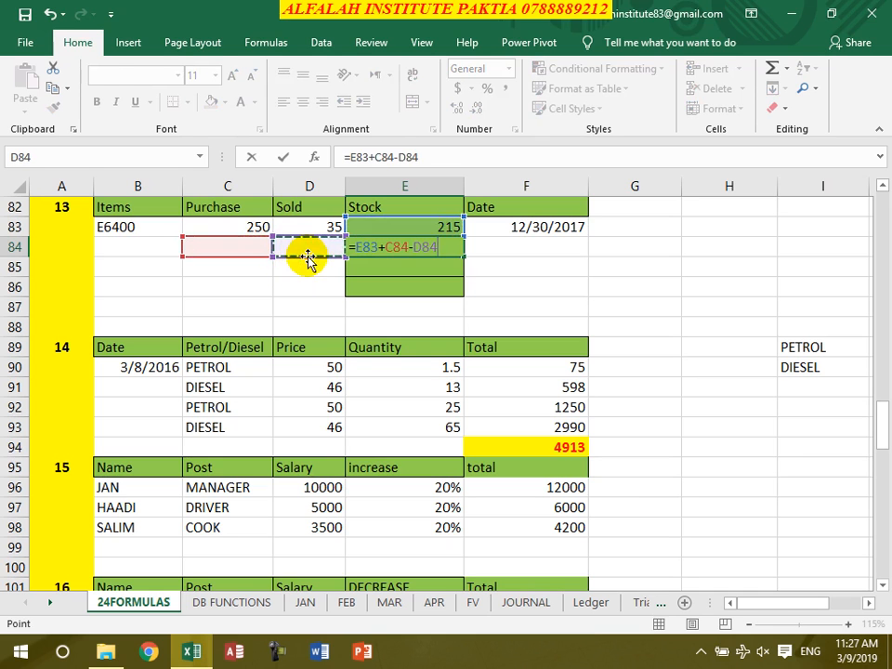
key("Return")
left_click(423, 249)
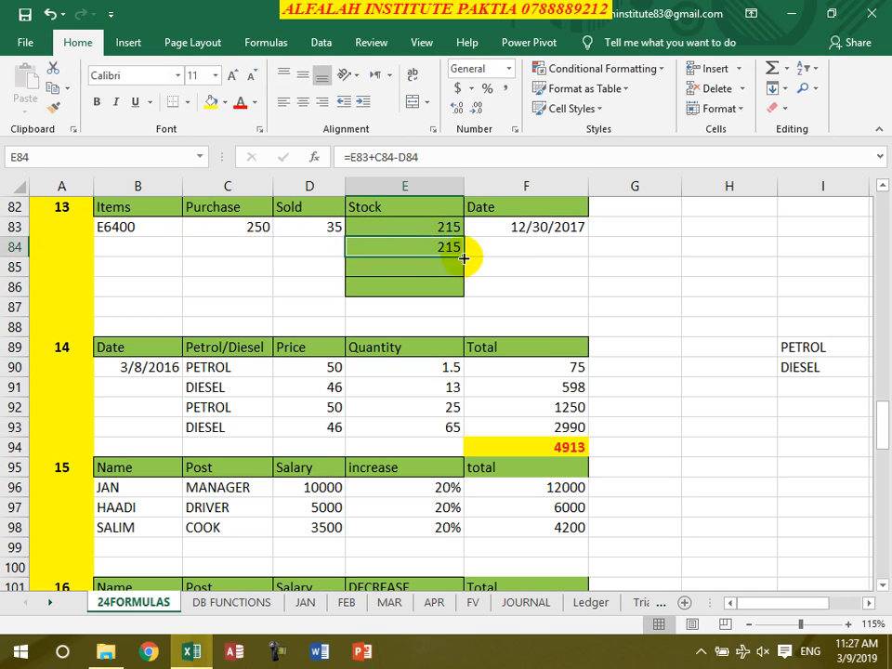
left_click_drag(464, 258, 462, 294)
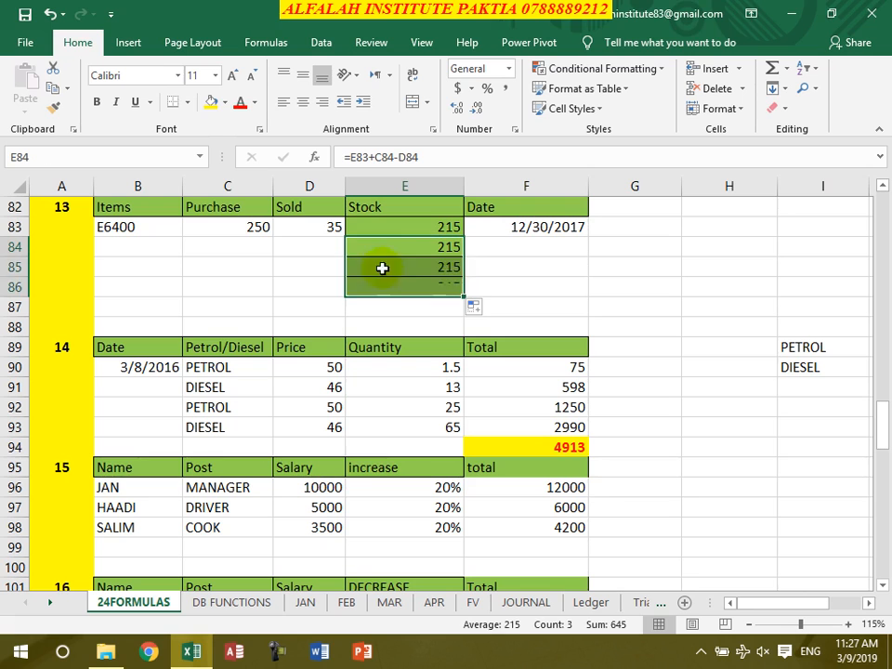
Enter the sold quantities 45 in D84 and 135 in D85
left_click(320, 248)
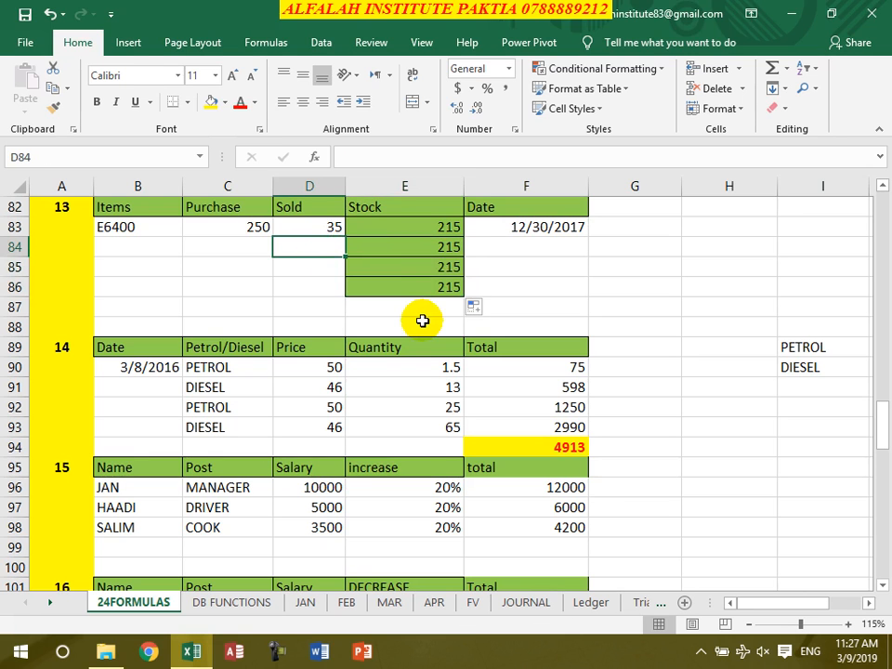
type("45")
key("Return")
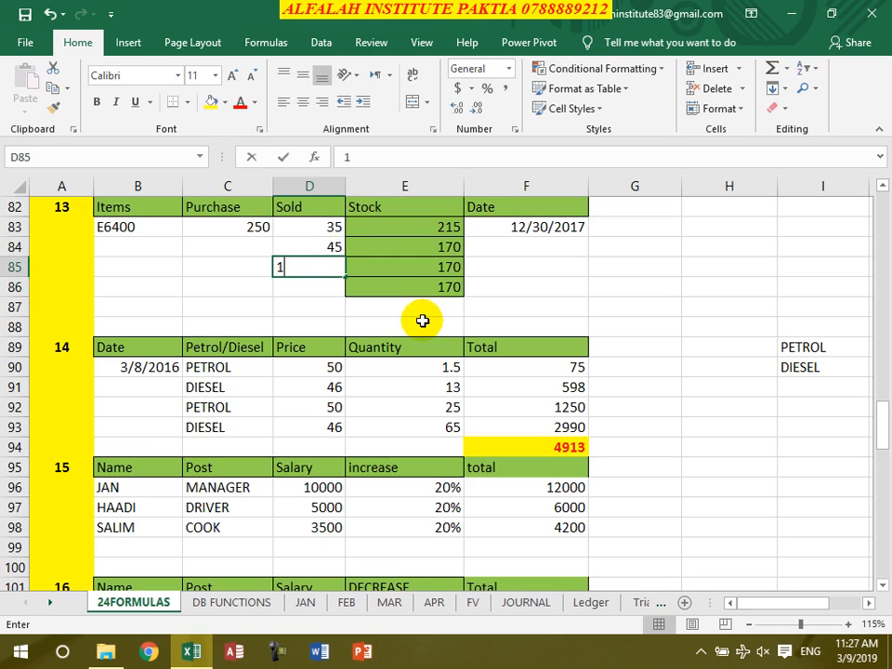
type("135")
key("Return")
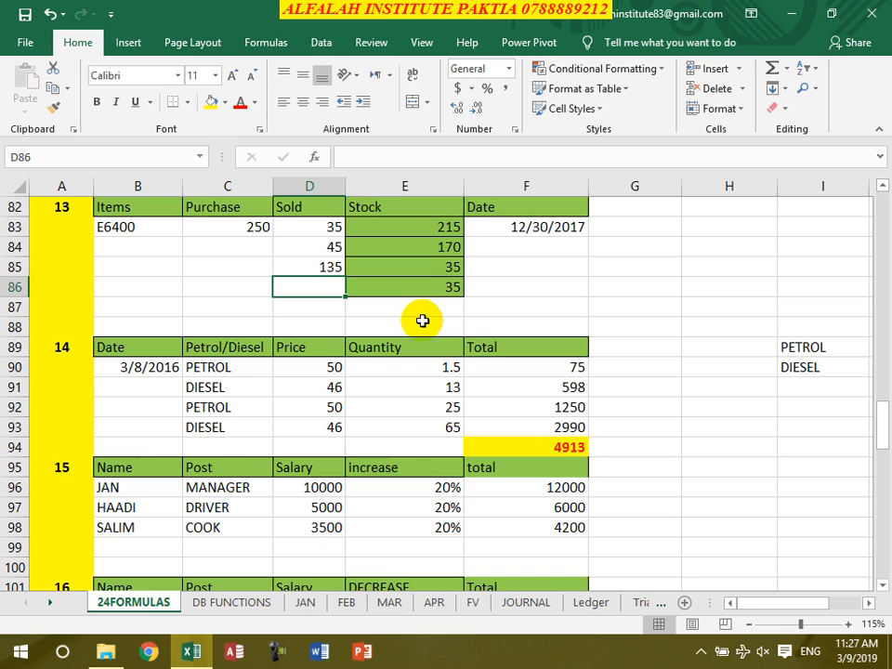
Enter a new purchase quantity of 150 in C85
left_click(240, 266)
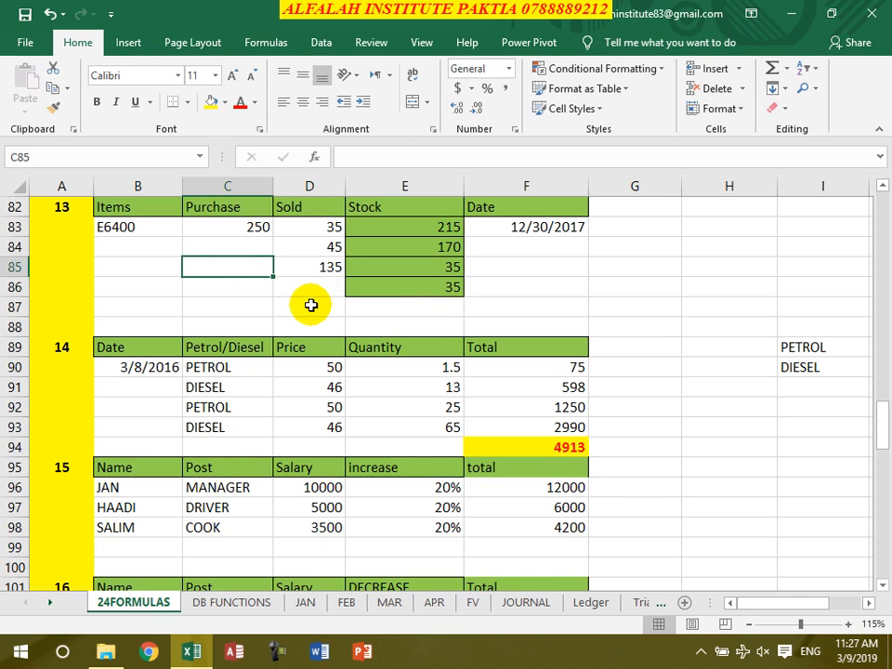
type("150")
key("Return")
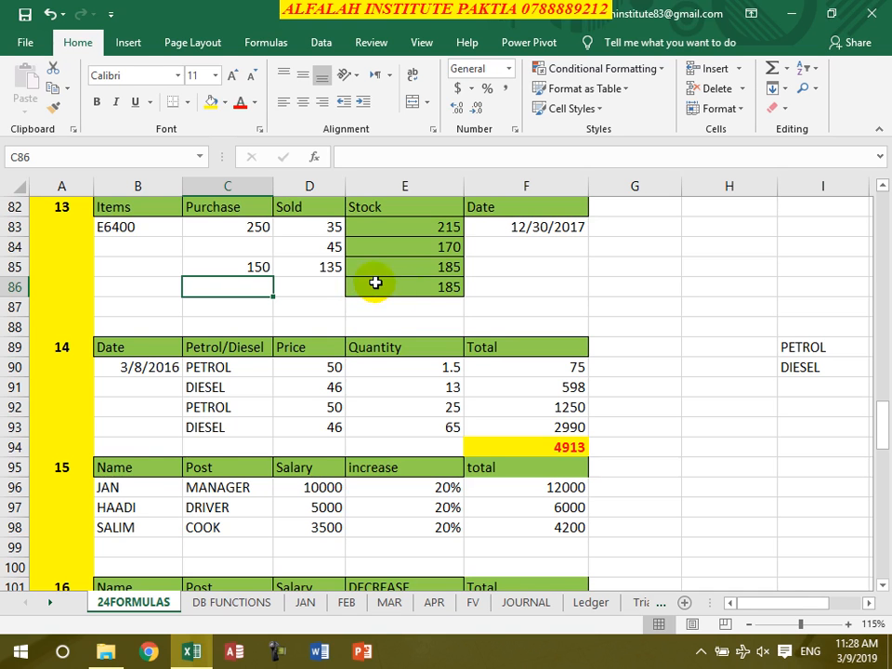
scroll(487, 325, "down", 2)
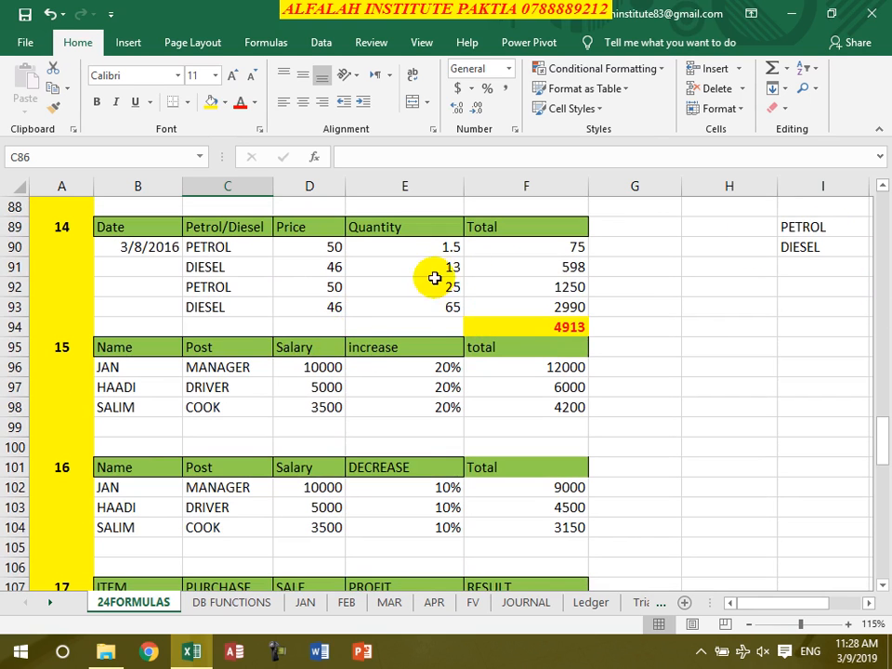
double_click(249, 251)
left_click(468, 294)
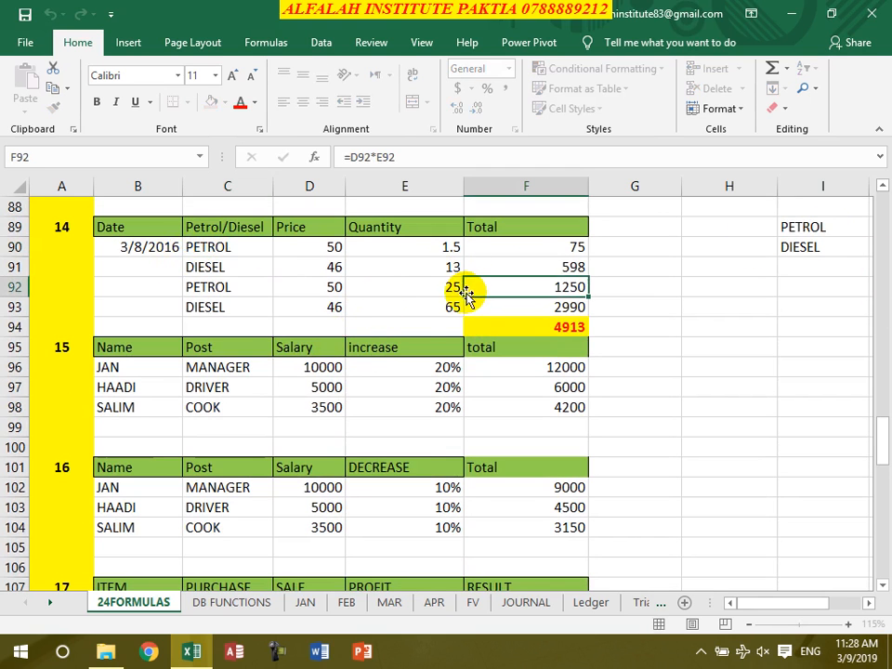
left_click(560, 310)
left_click(368, 268)
left_click_drag(515, 290, 295, 265)
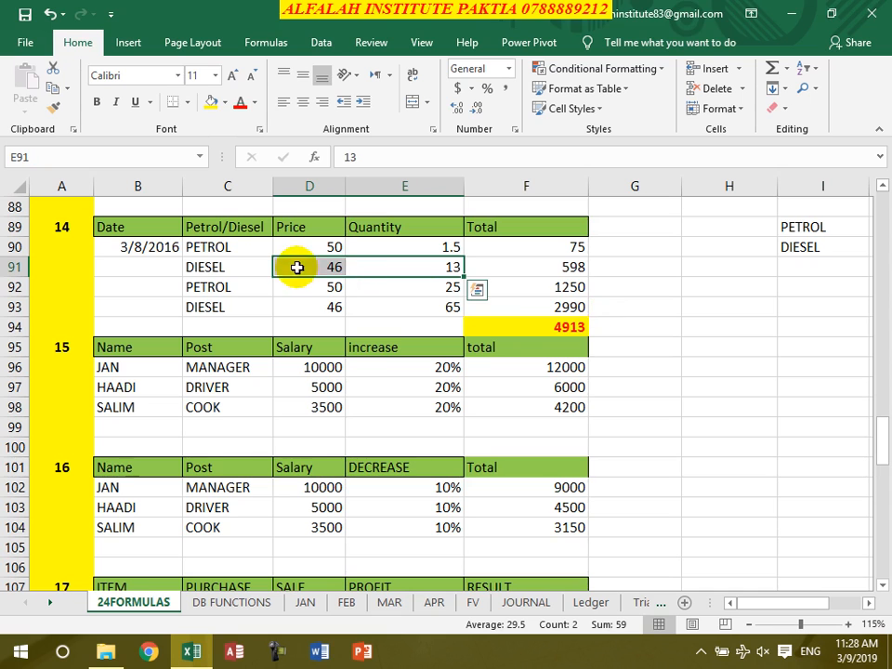
left_click_drag(542, 301, 492, 295)
left_click_drag(437, 282, 305, 276)
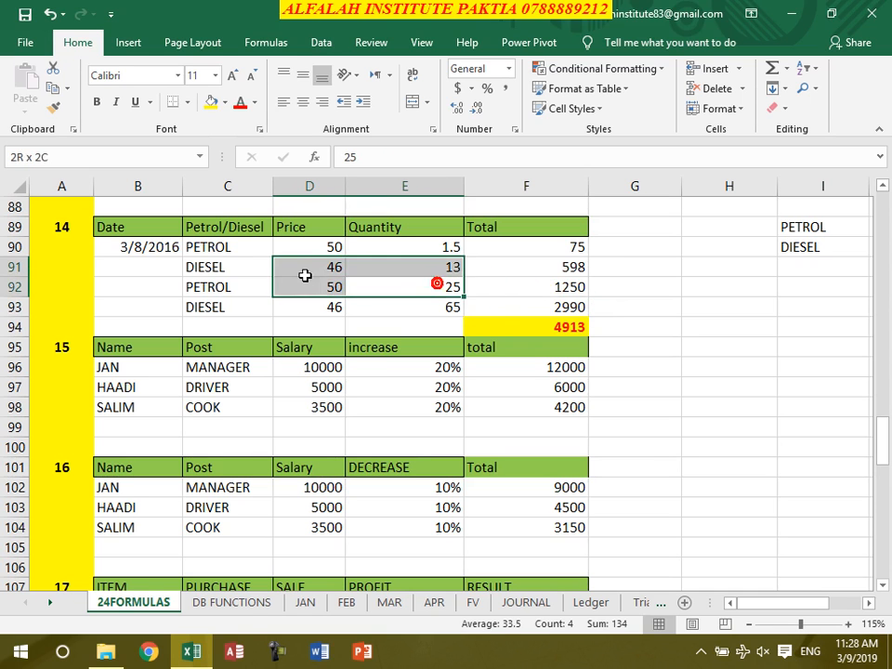
left_click(202, 251)
left_click_drag(237, 259, 237, 279)
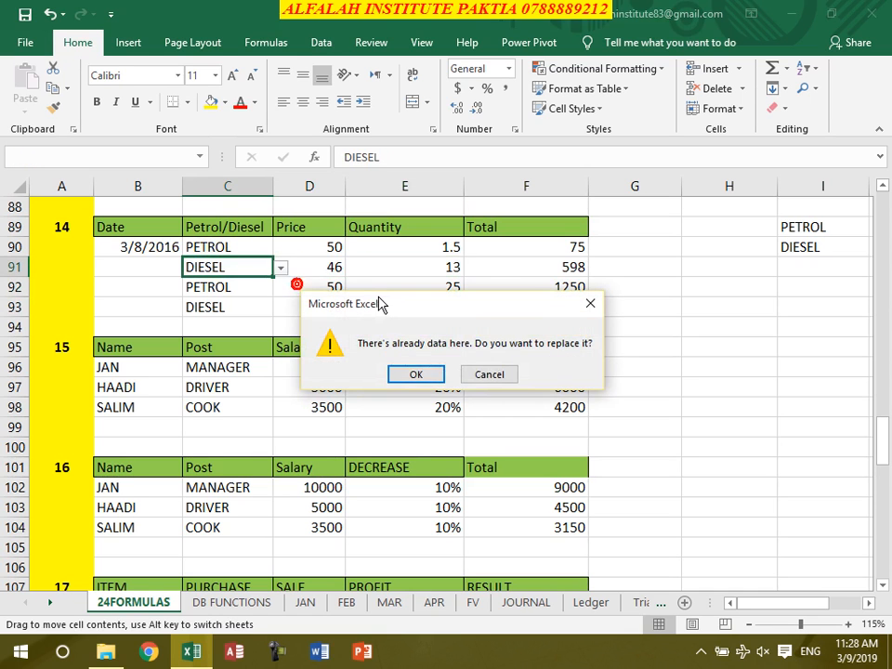
left_click(484, 373)
Clear the fuel table entries in C90:F93 and set the data validation of C90:C93 to Any value
left_click_drag(255, 251, 521, 295)
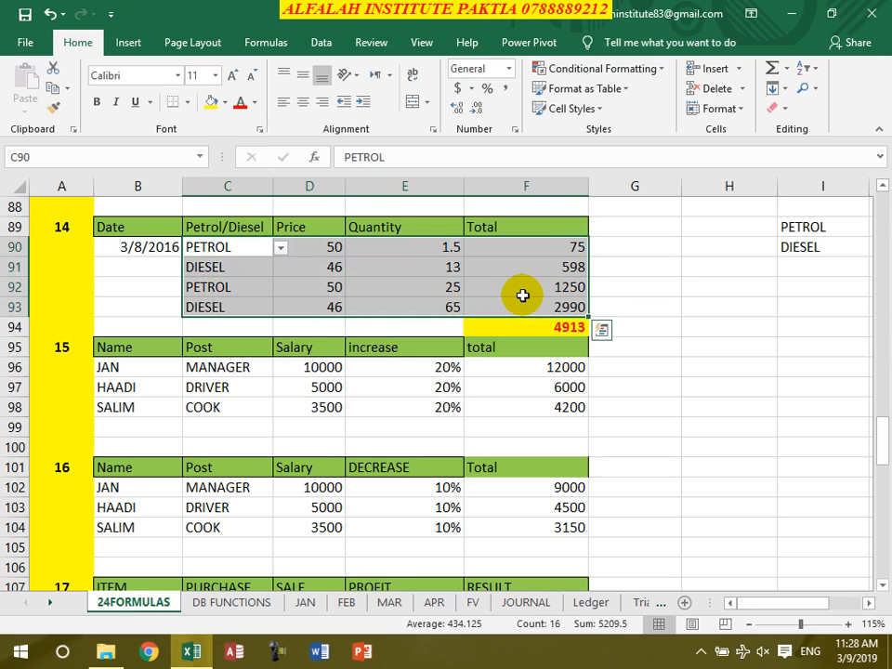
key("Delete")
left_click_drag(214, 248, 229, 305)
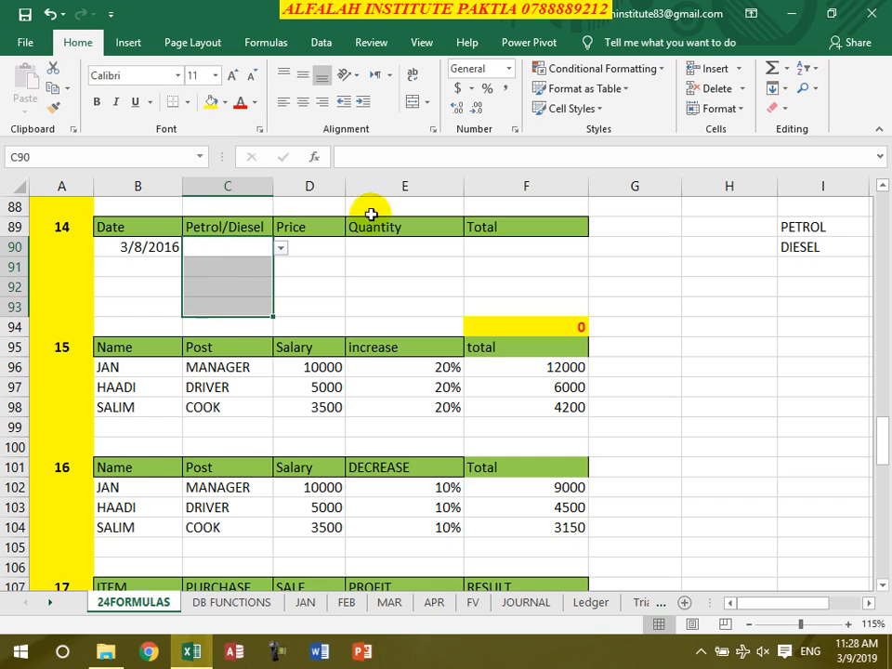
left_click(321, 43)
left_click(603, 110)
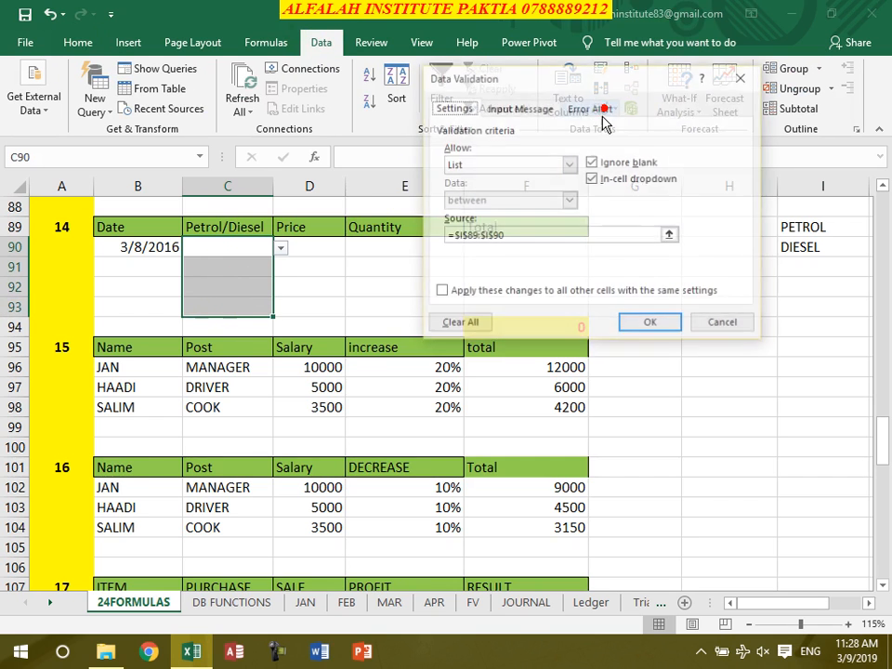
left_click(570, 165)
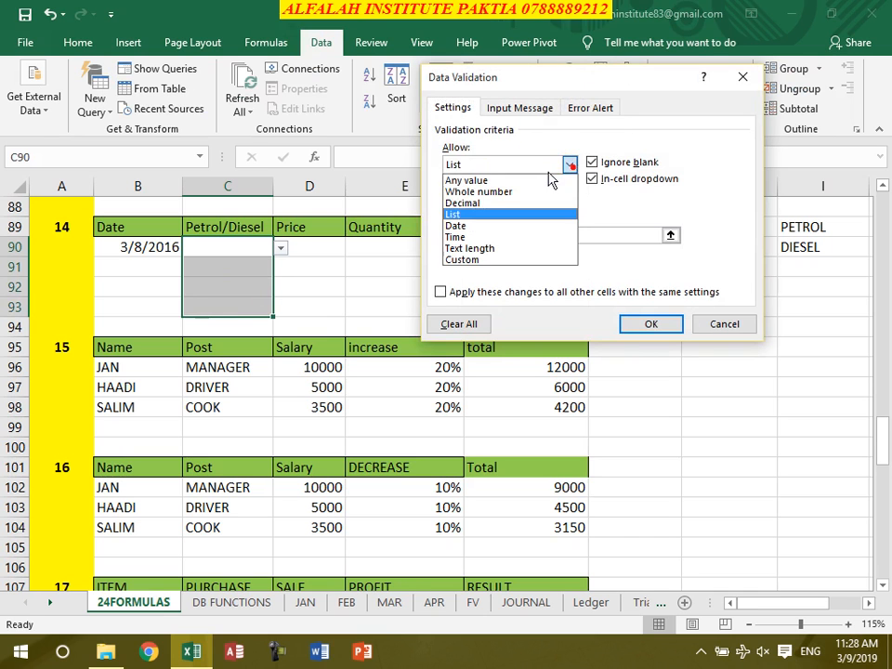
left_click(521, 179)
left_click(651, 324)
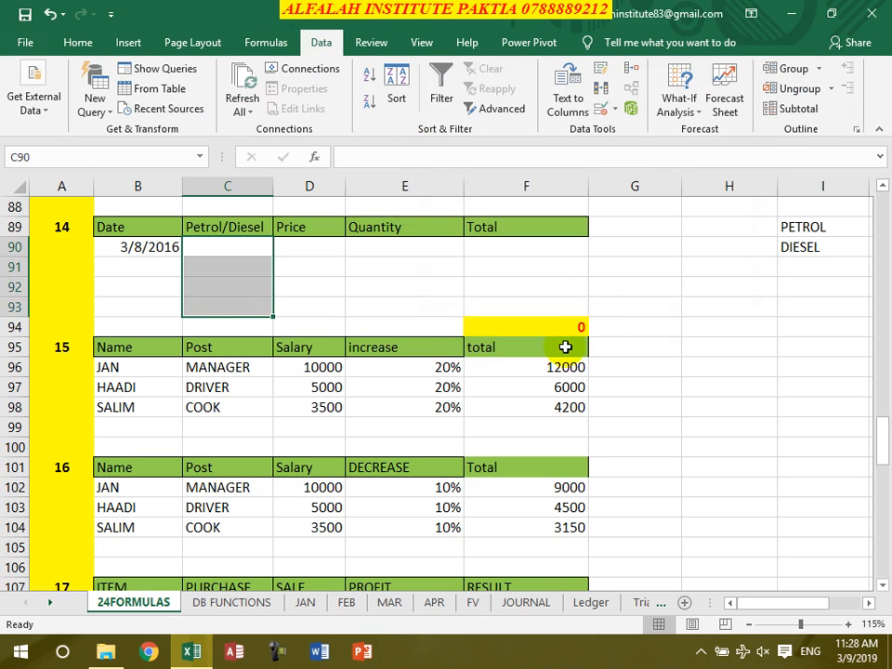
Restrict the Petrol/Diesel cells C90:C93 to a validation list sourced from =$I$89:$I$90 and open the dropdown in C90
left_click(290, 283)
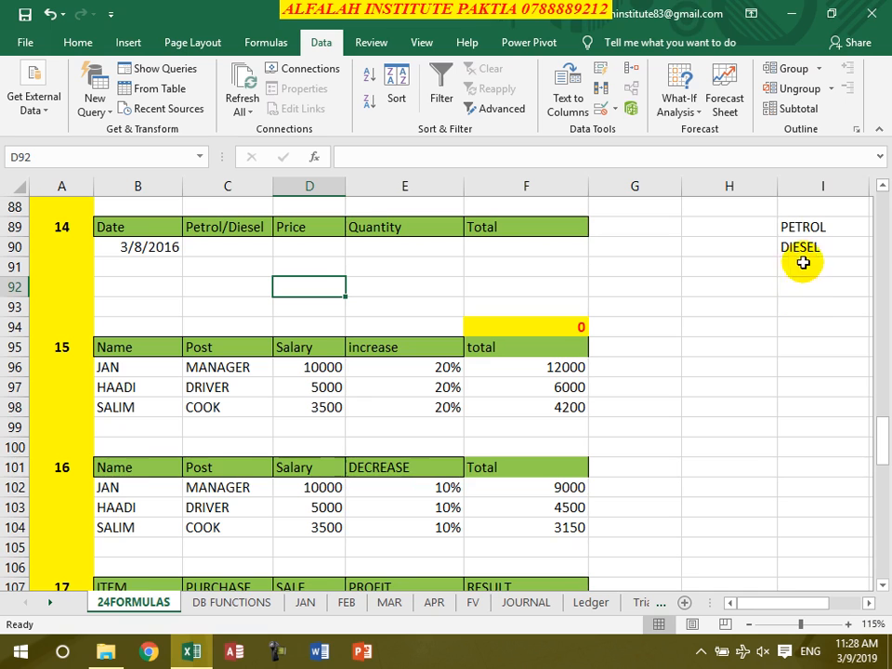
left_click(818, 228)
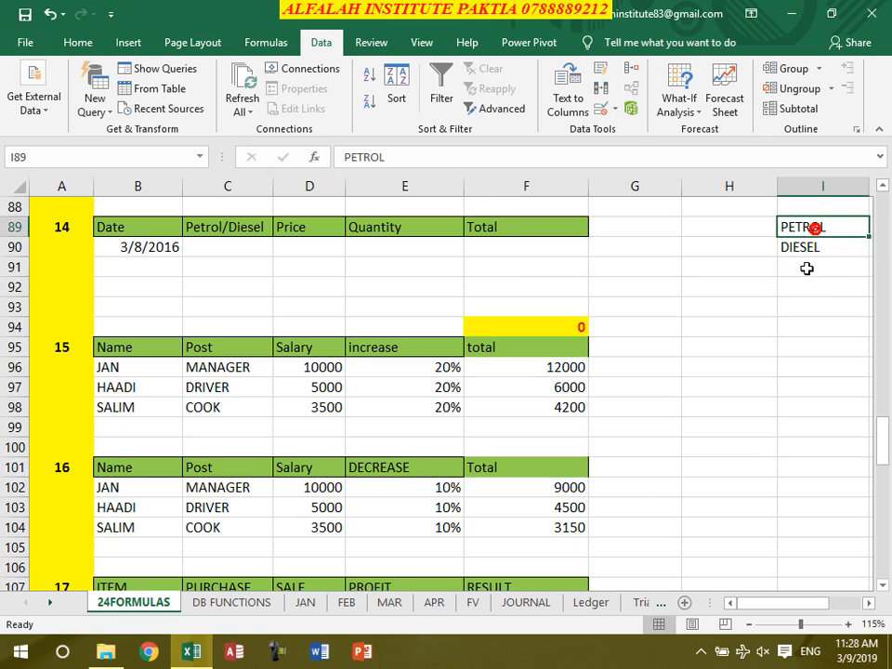
left_click(803, 249)
left_click_drag(233, 246, 238, 309)
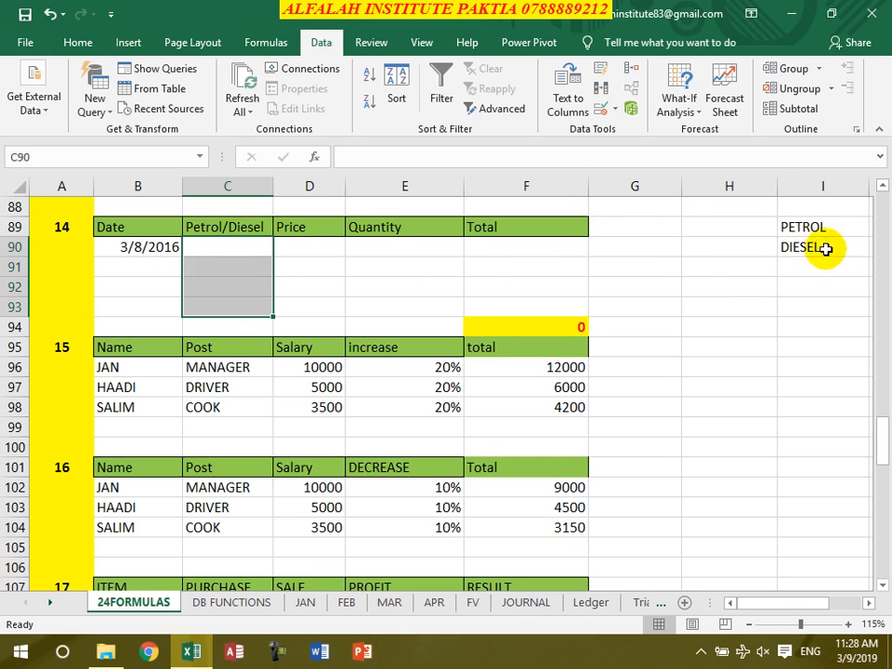
left_click(601, 107)
left_click(481, 171)
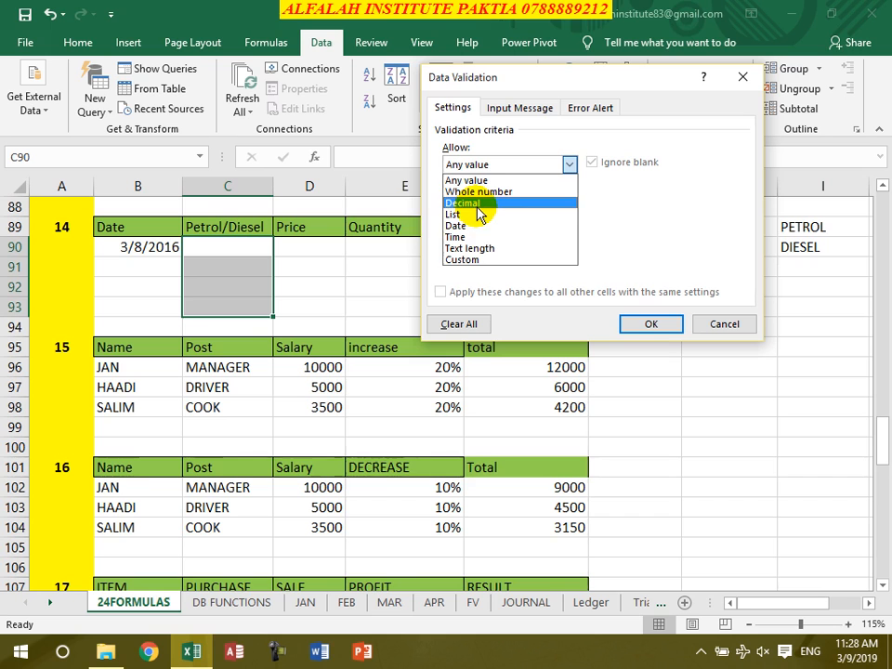
left_click(476, 215)
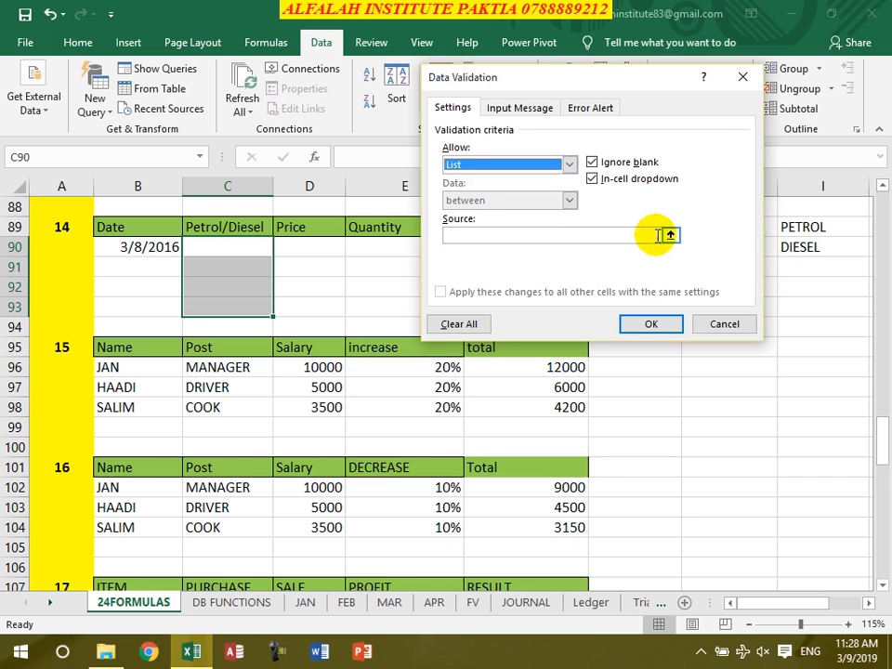
left_click(649, 235)
left_click(798, 227)
left_click_drag(797, 227, 798, 244)
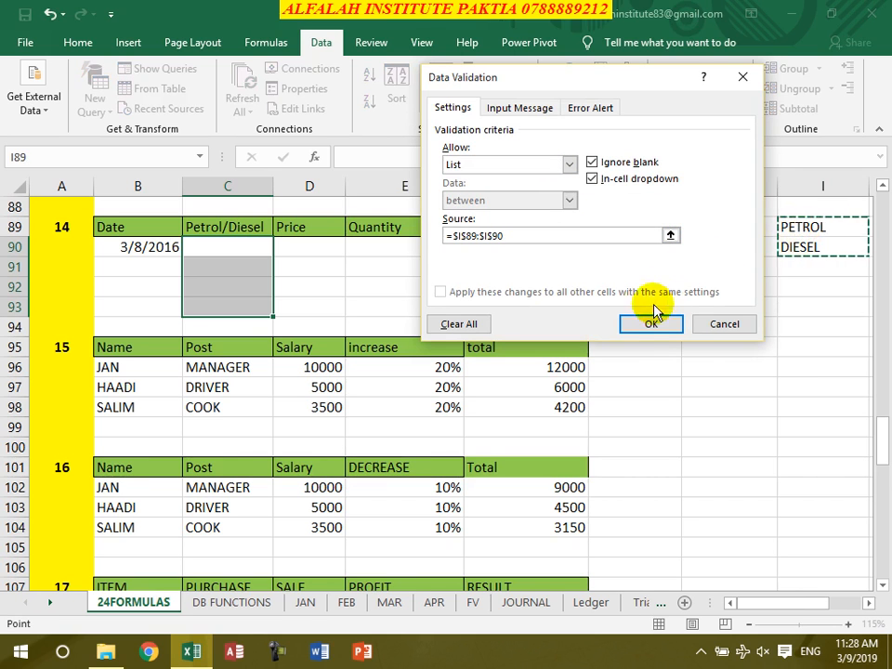
left_click(651, 323)
left_click(282, 247)
Enter the price formula =IF(C90="petrol",50,IF(C90="Diesel",46,0)) in D90 and fill it down to D93
left_click(309, 249)
left_click(325, 248)
type("=")
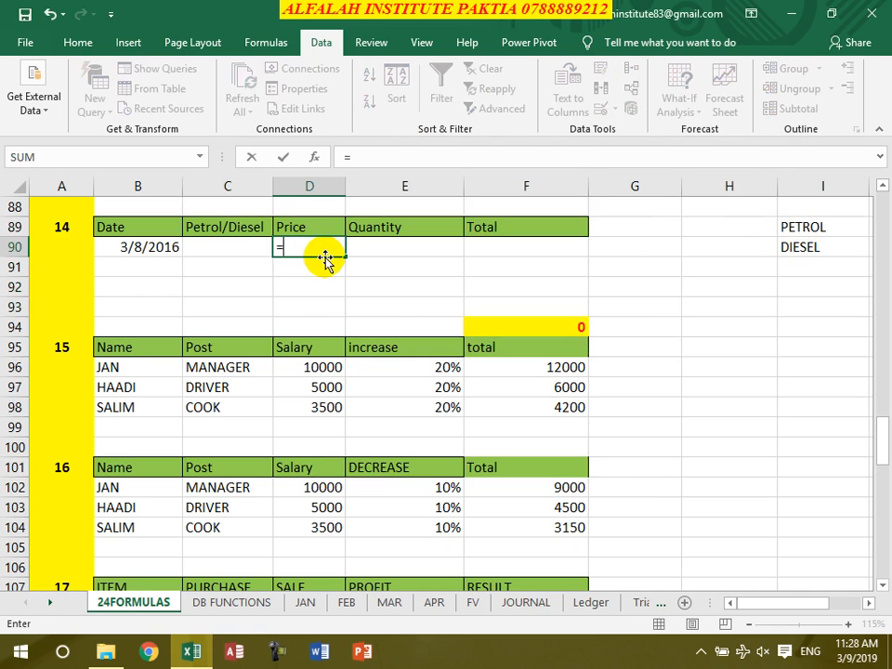
type("if(")
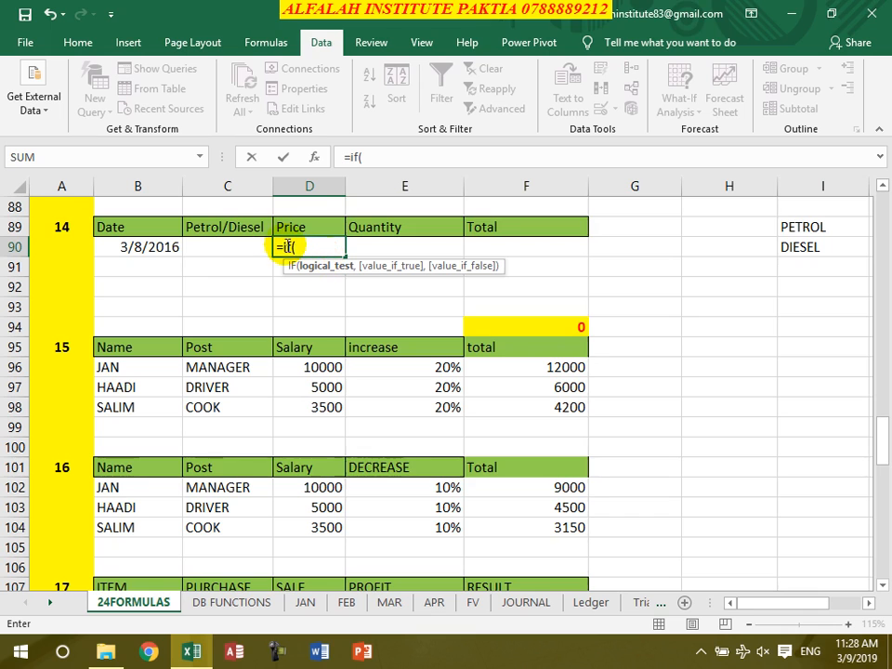
left_click(201, 245)
type("=")
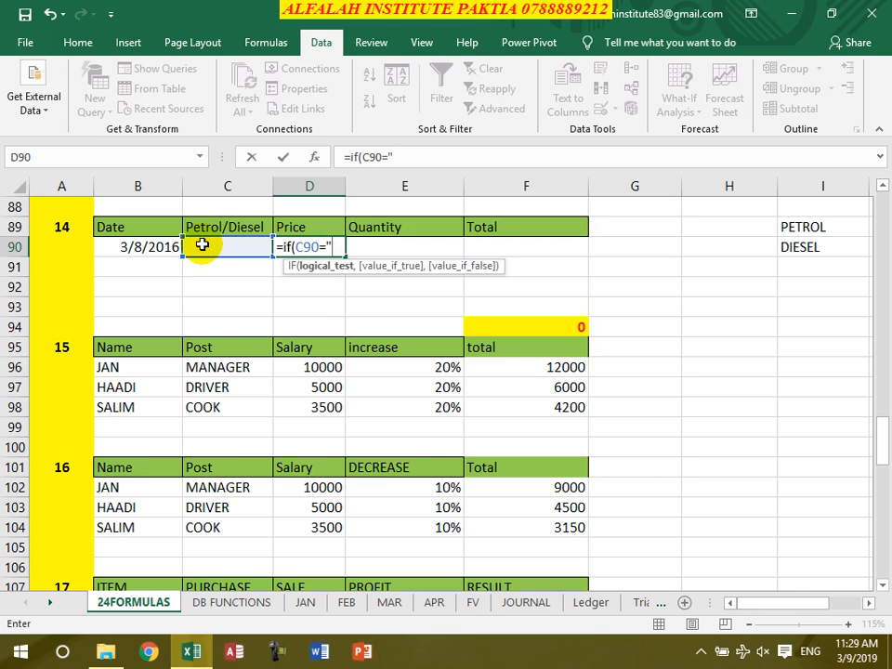
type("\"petrol\"")
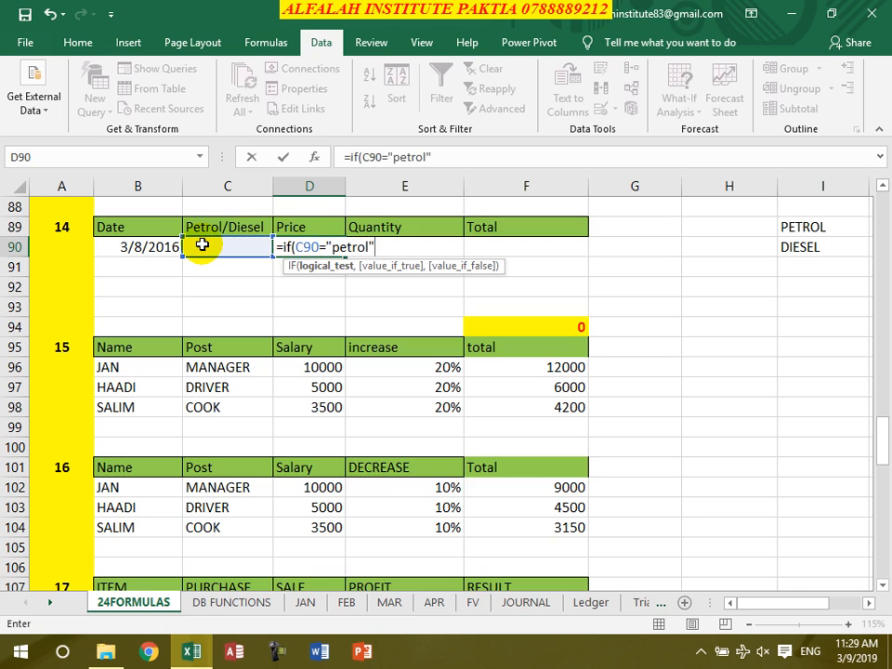
type(",50,if(")
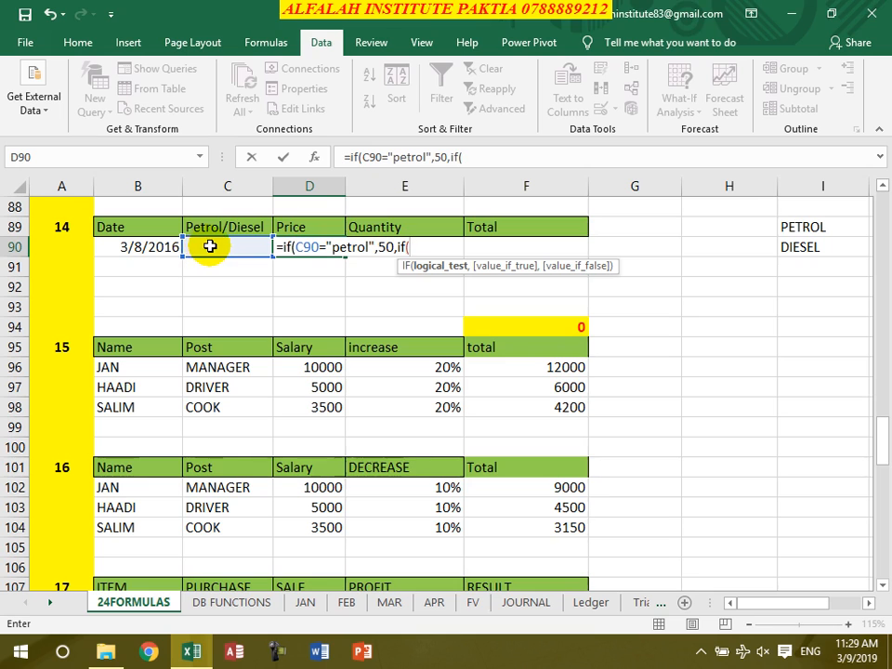
left_click(206, 245)
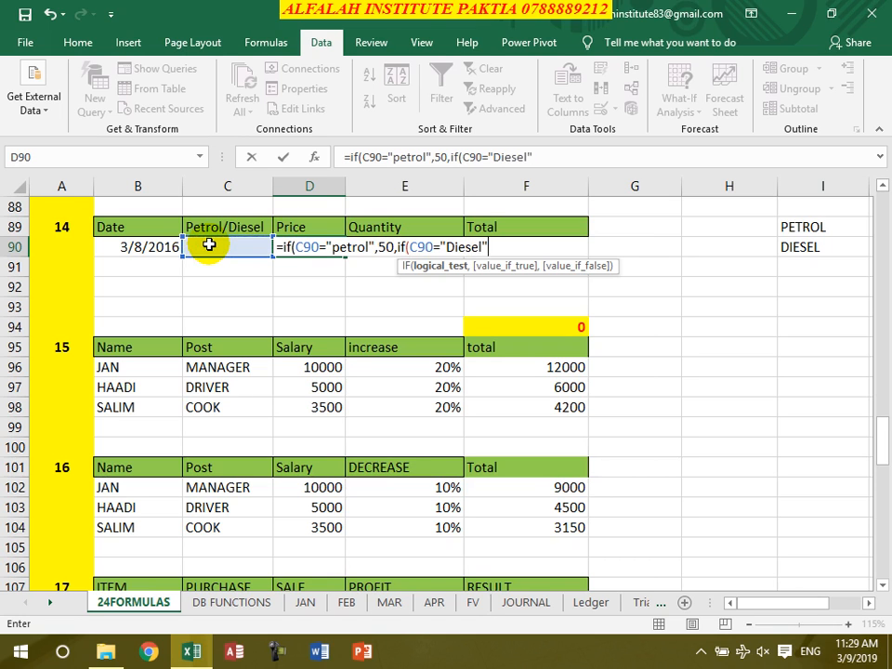
type(",46,")
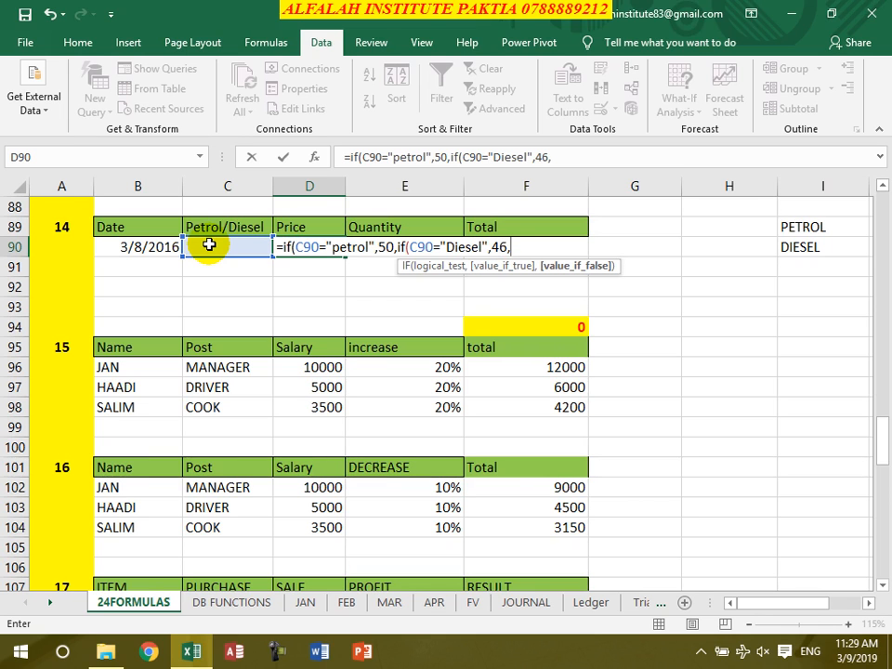
type("0)")
key("Return")
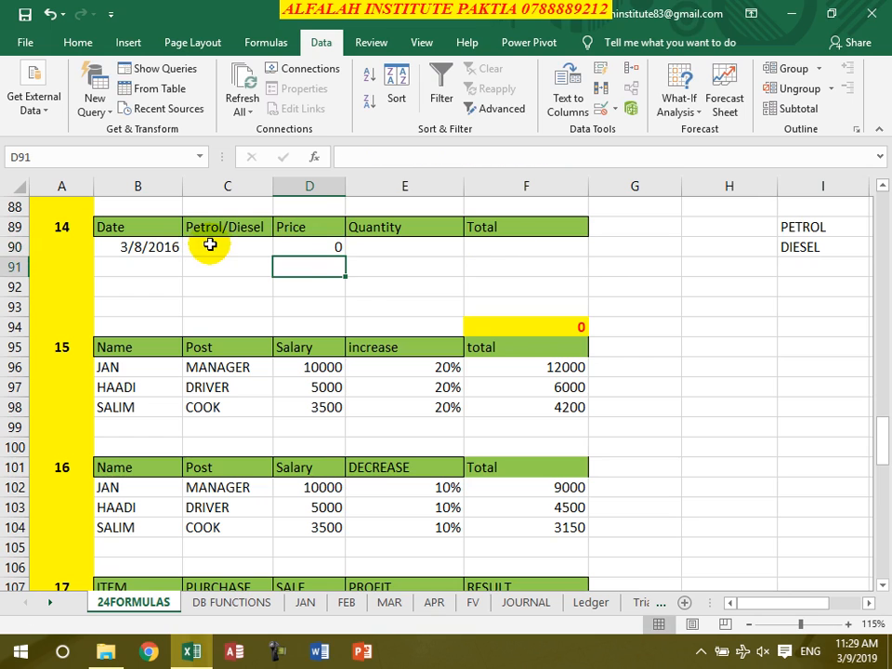
left_click(313, 251)
left_click_drag(344, 261, 331, 314)
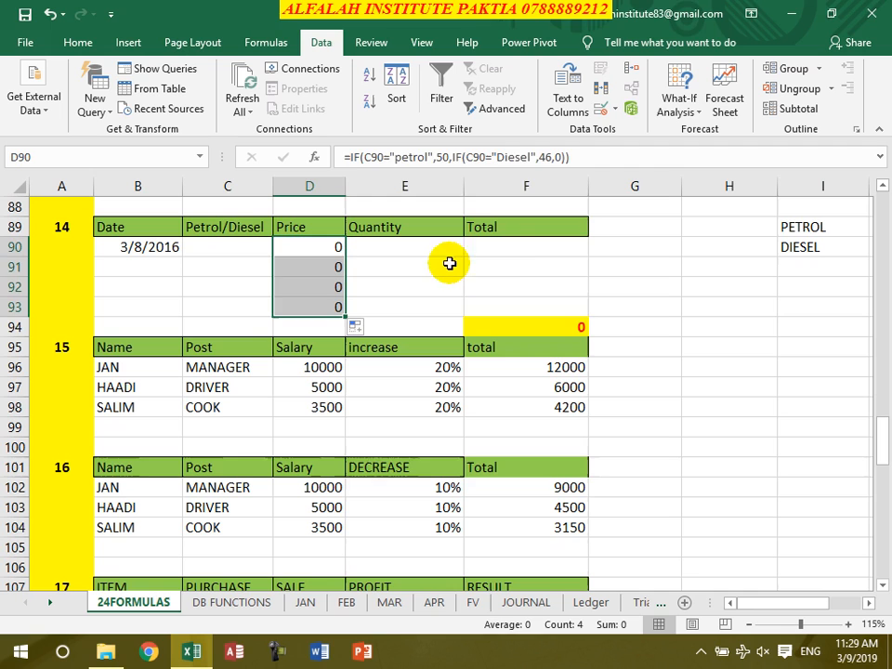
Calculate the fuel total in F90 with =D90*E90 and fill the formula down to F93
double_click(507, 255)
left_click(502, 245)
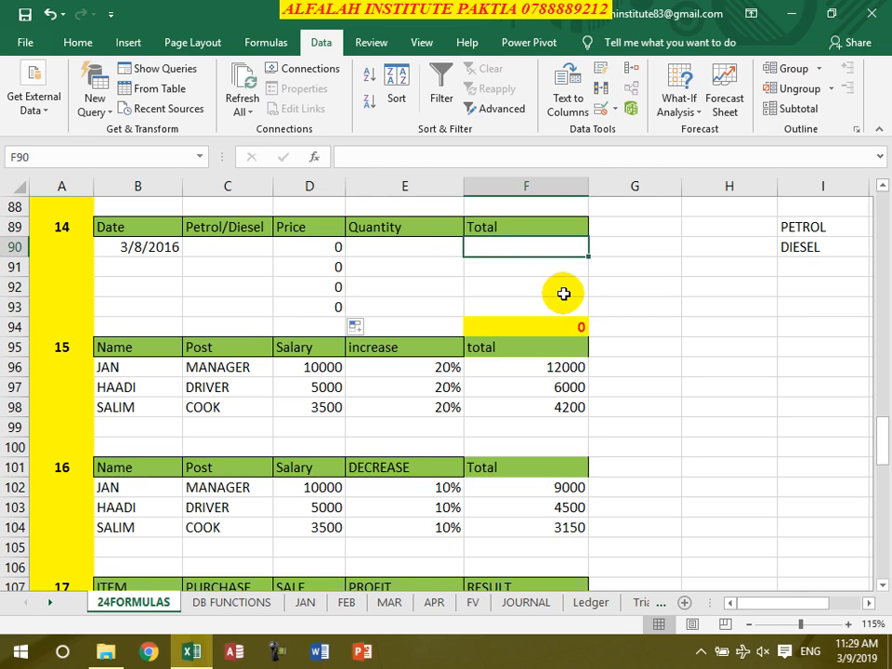
type("=")
left_click(284, 256)
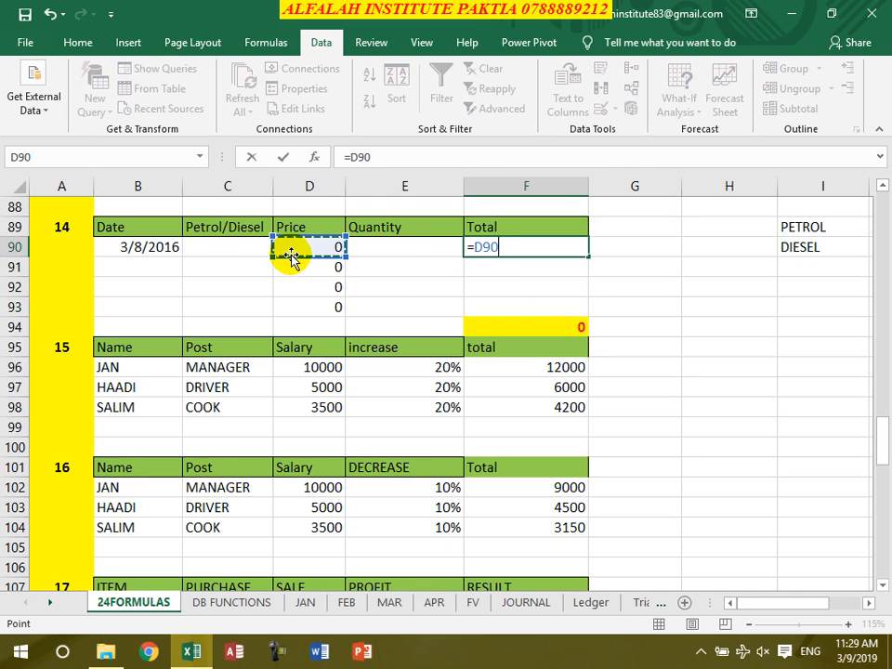
type("*")
left_click(407, 251)
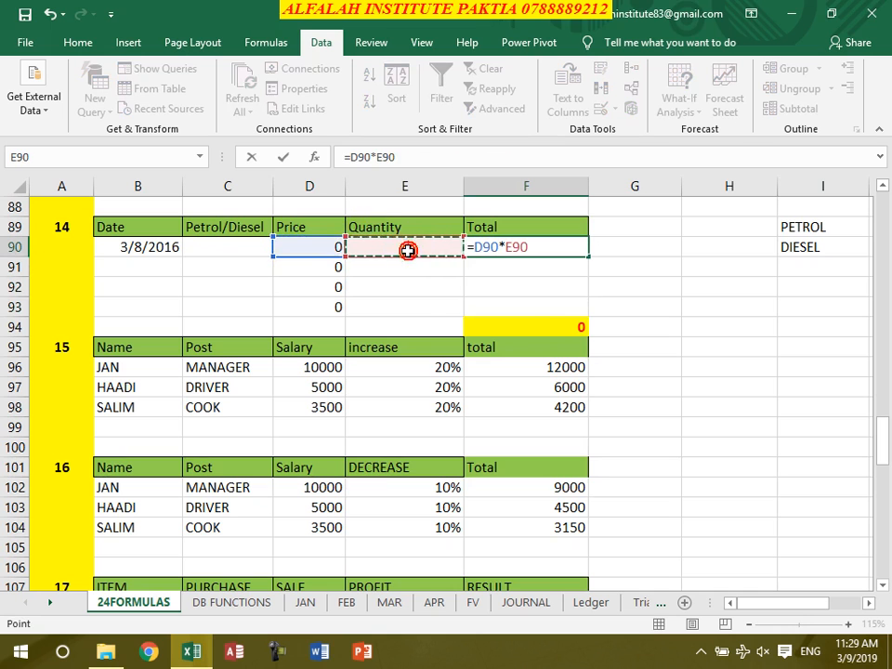
key("Return")
left_click(528, 253)
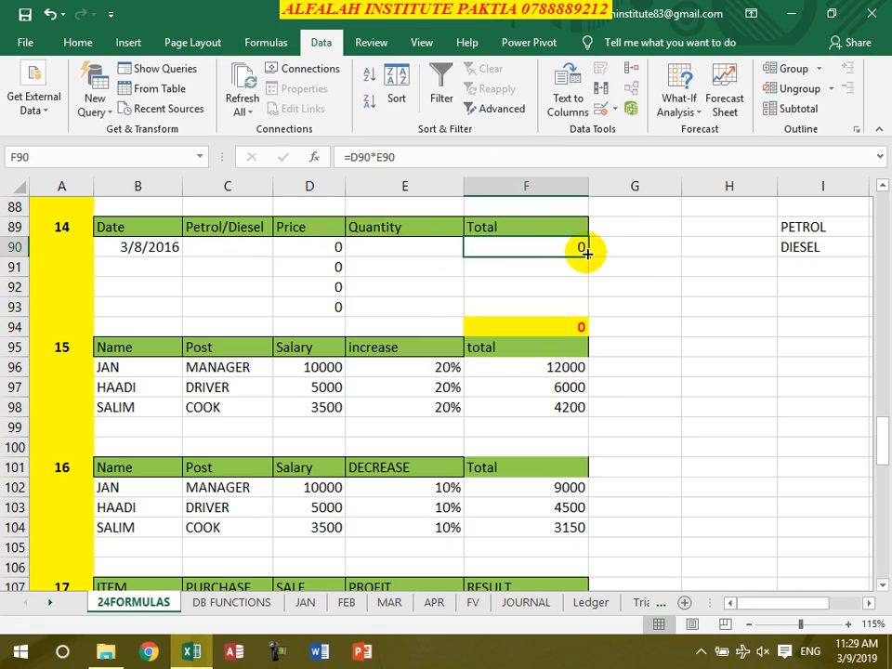
left_click_drag(591, 254, 586, 311)
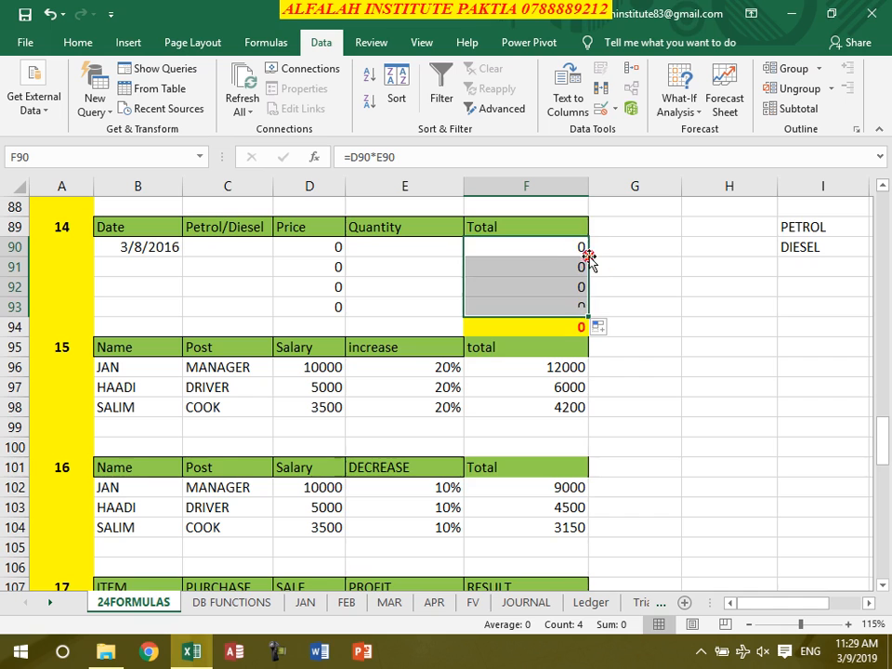
left_click(570, 322)
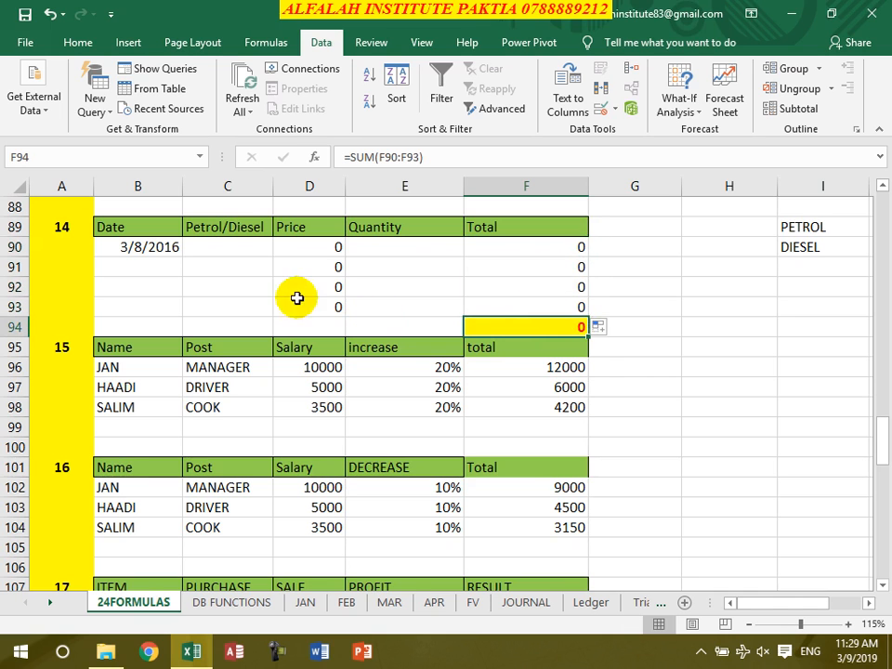
Choose PETROL from the dropdown list in C90 and enter a quantity of 1.5 in E90
left_click(230, 249)
left_click(280, 249)
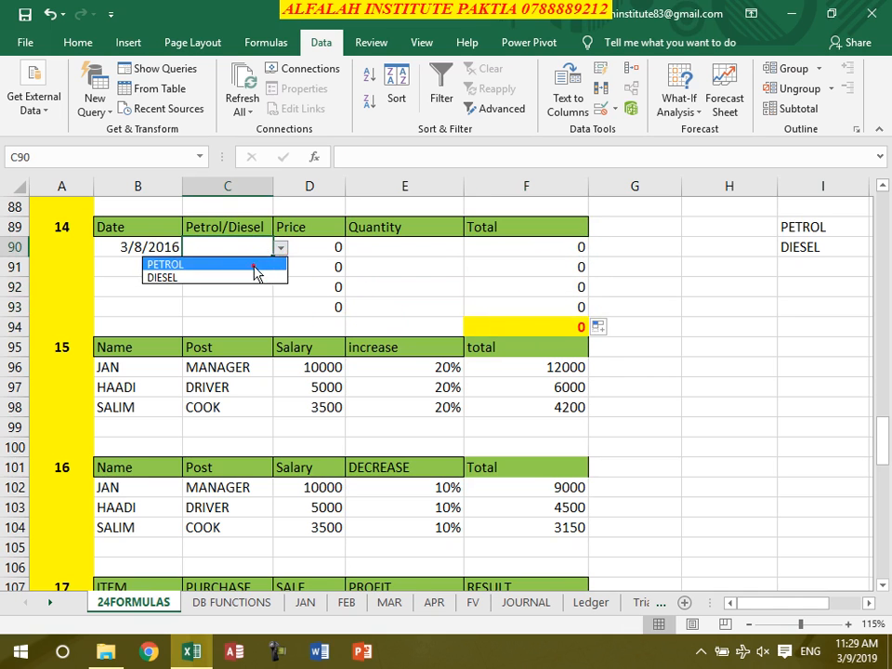
left_click(253, 261)
left_click(433, 253)
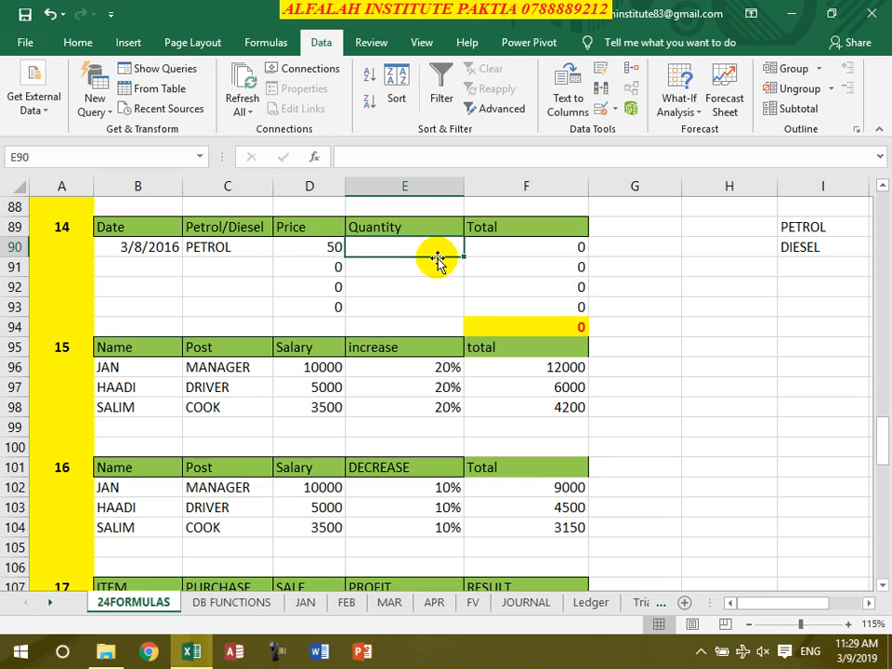
type("1")
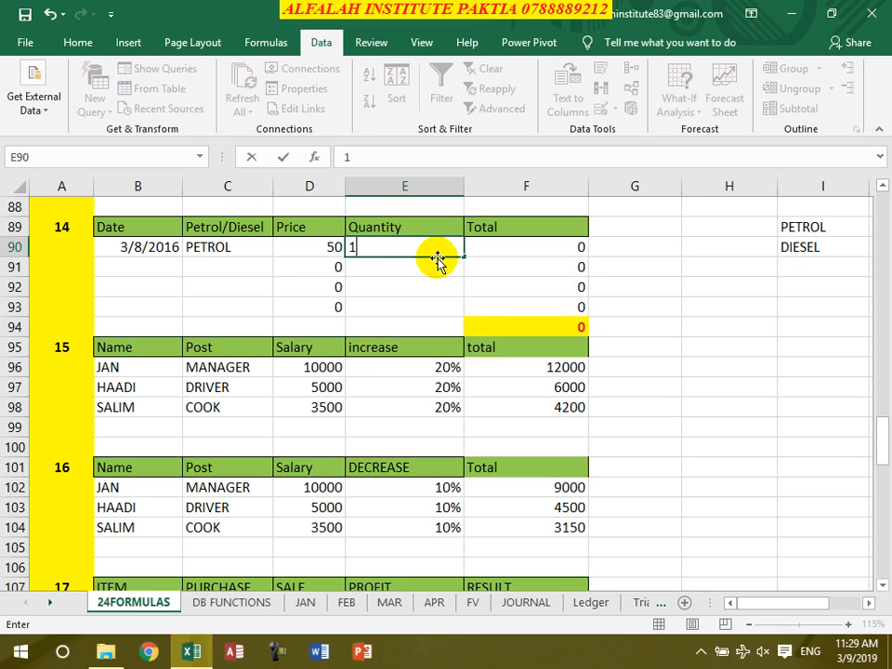
type(".5")
key("Return")
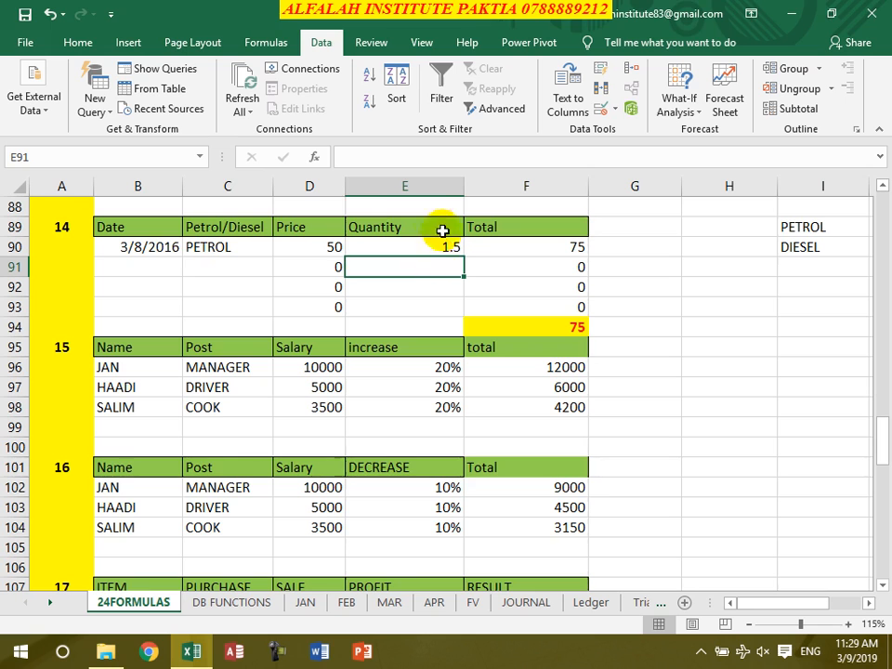
Choose DIESEL from the dropdown list in C91 and enter a quantity of 15 in E91
left_click(206, 262)
left_click(281, 270)
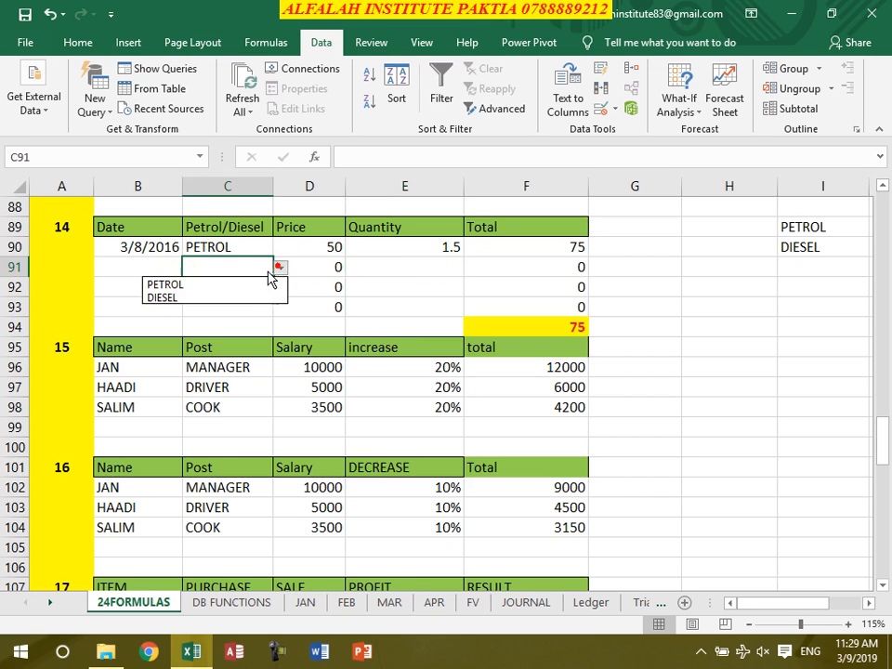
left_click(223, 293)
left_click(391, 272)
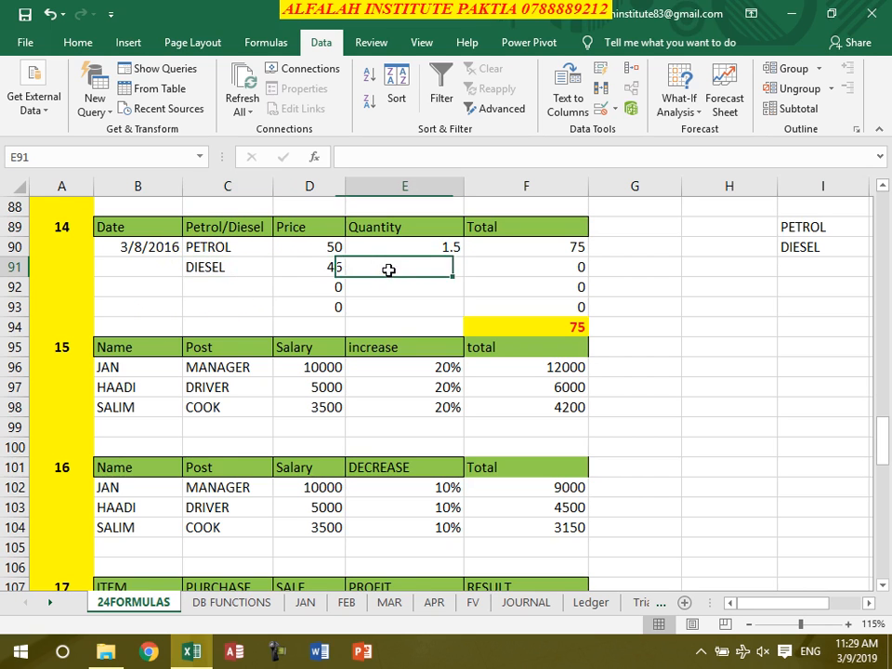
type("15")
key("Return")
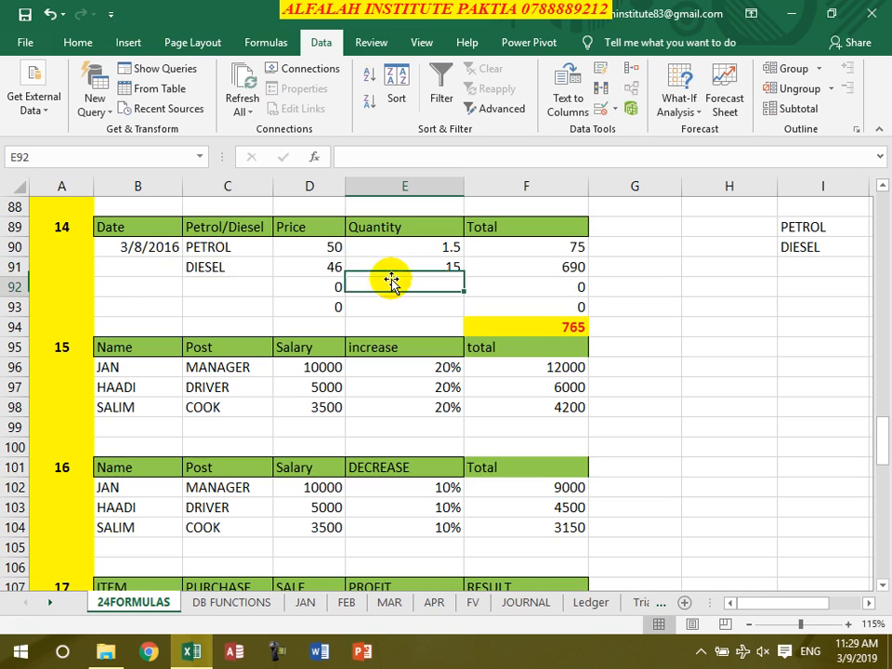
Choose PETROL from the dropdown list in C92 and enter a quantity of 23 in E92
left_click(209, 294)
left_click(281, 287)
left_click(240, 303)
left_click(412, 290)
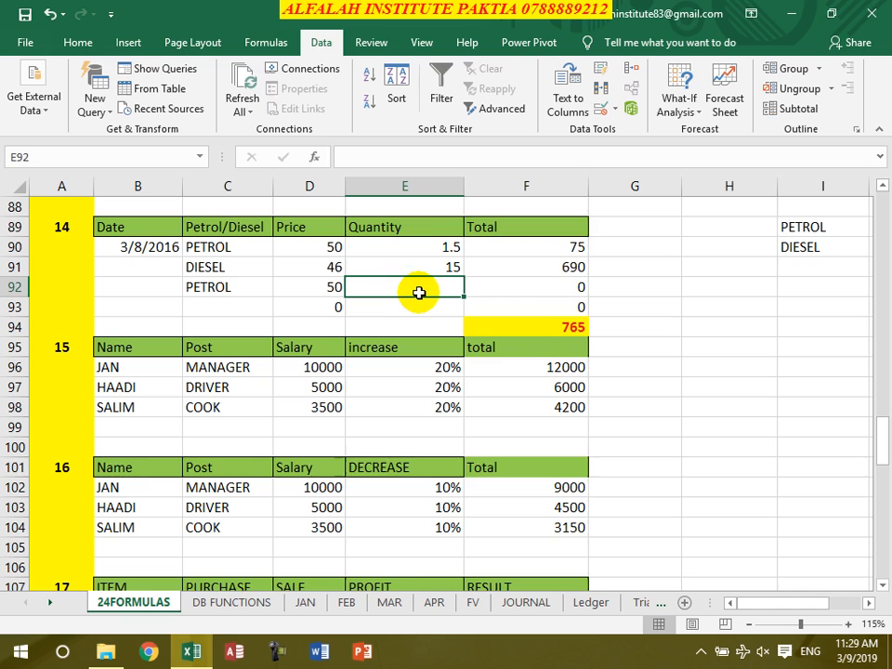
type("23")
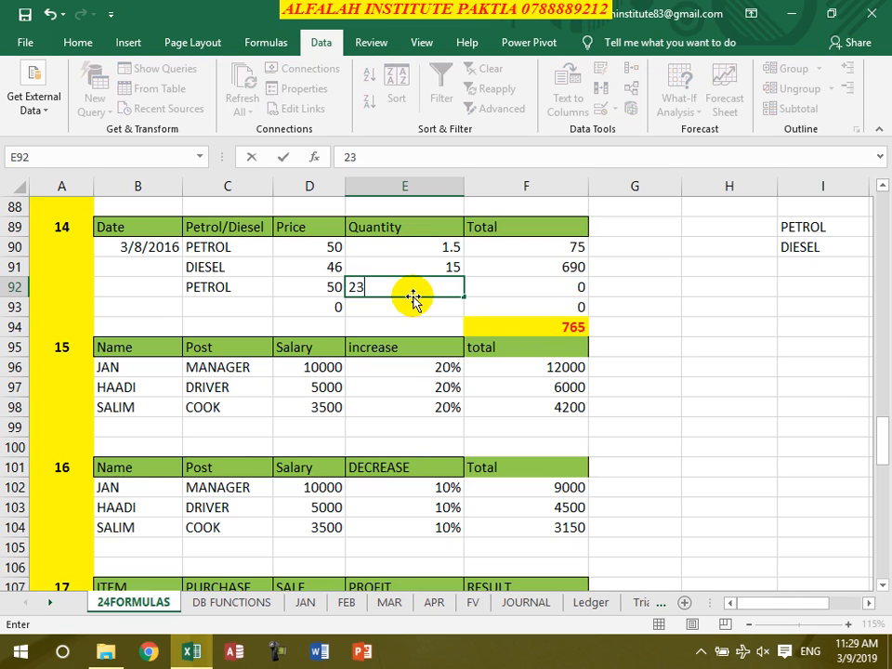
key("Return")
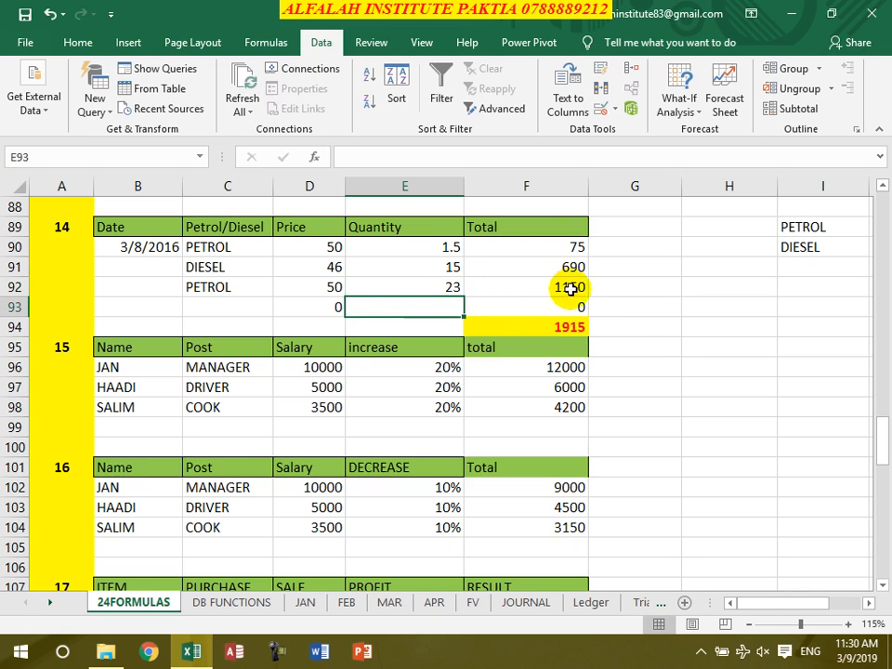
Choose DIESEL from the dropdown list in C93 and enter a quantity of 65 in E93
left_click(234, 306)
left_click(280, 311)
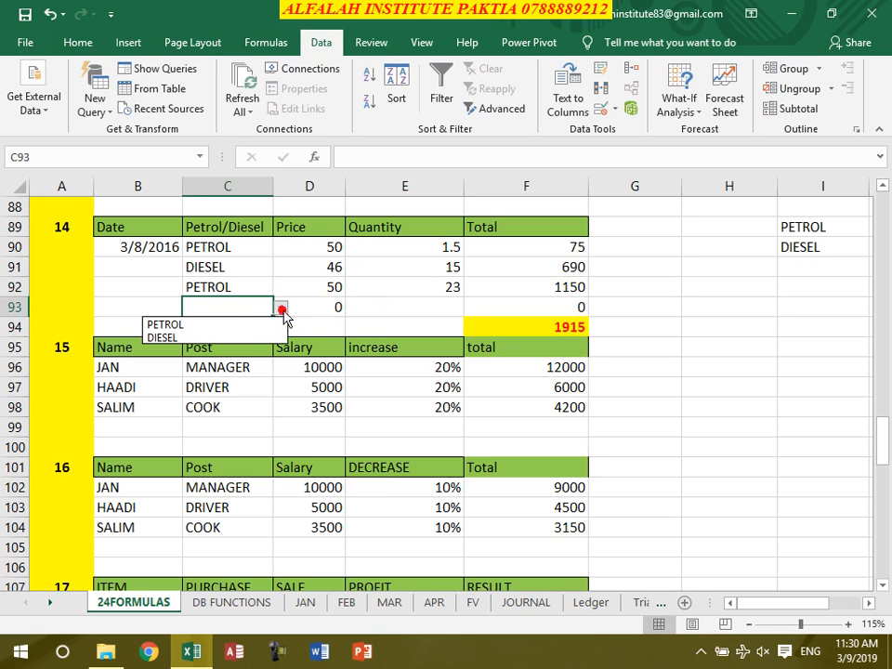
left_click(238, 334)
left_click(421, 308)
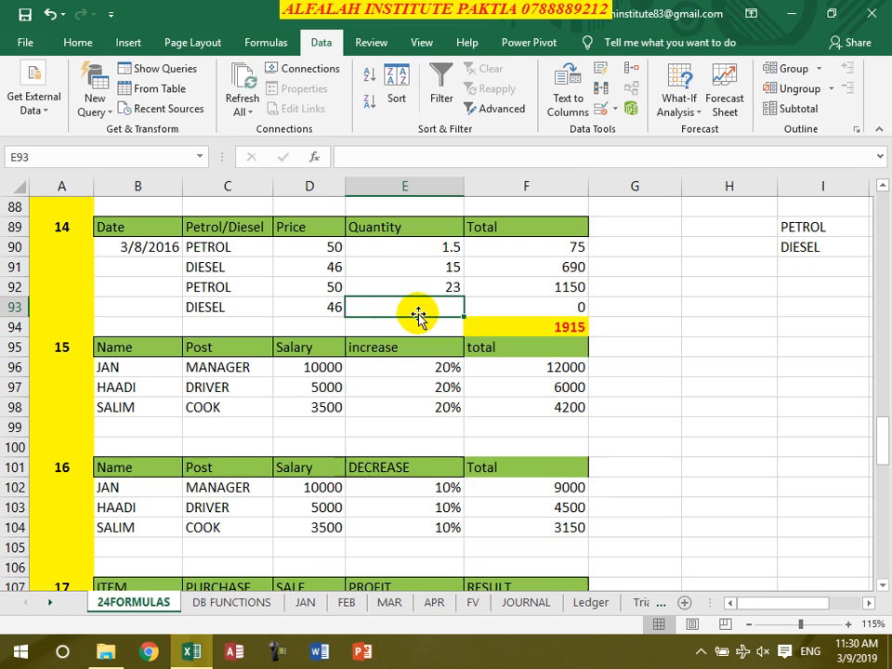
type("65")
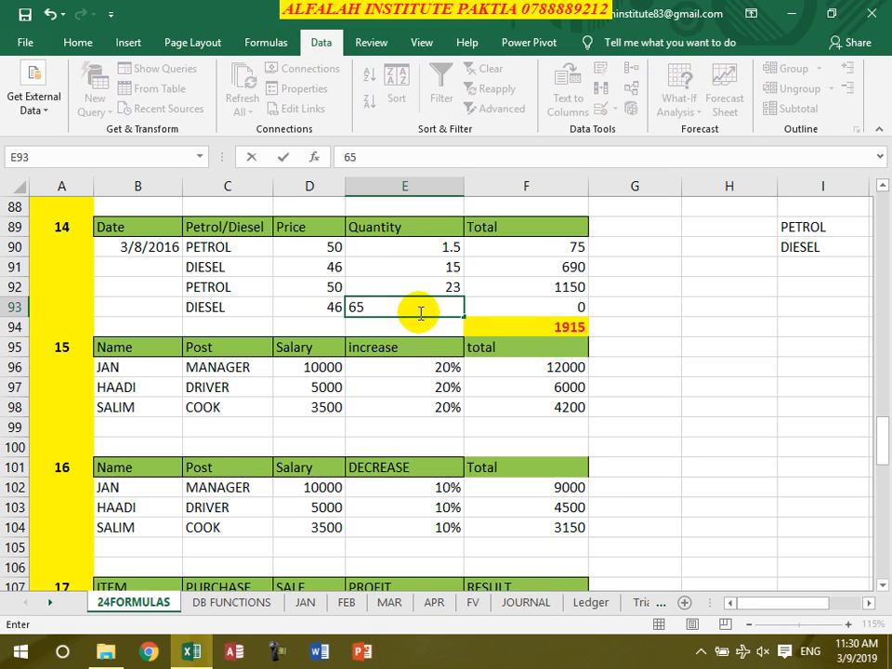
key("Return")
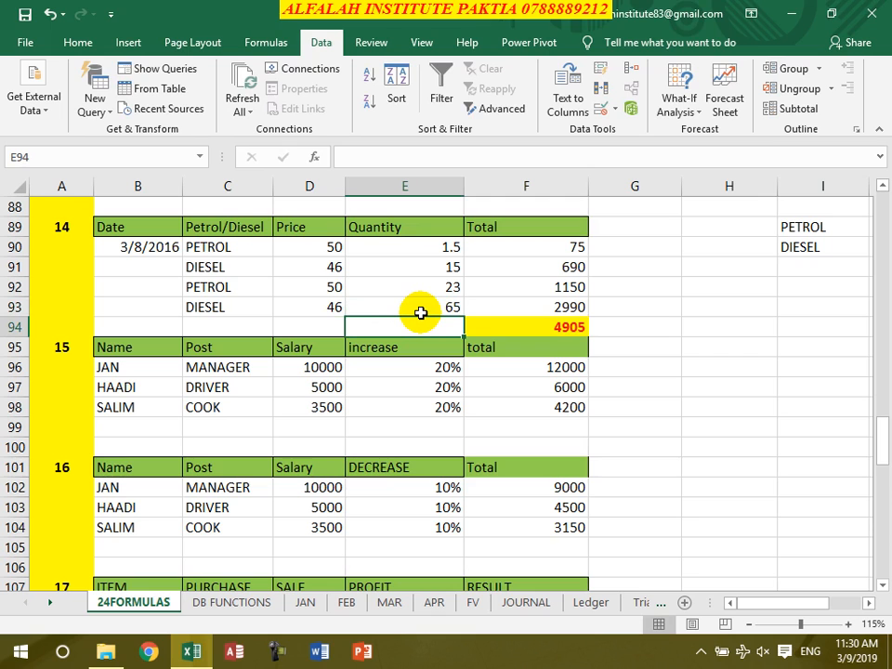
Clear the total formulas in F96:F98 of the salary increase table
left_click_drag(514, 368, 517, 401)
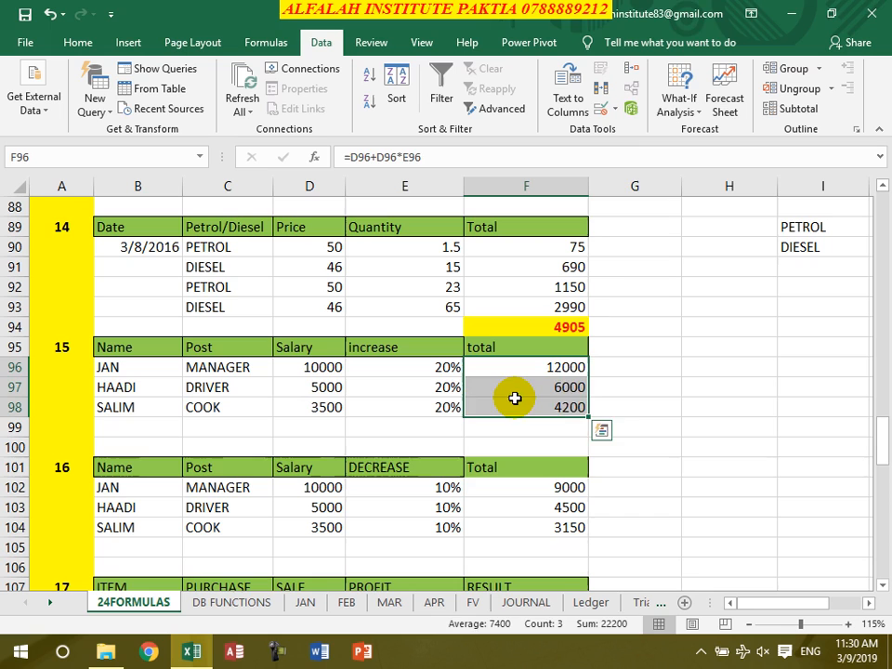
key("Delete")
left_click_drag(625, 407, 638, 423)
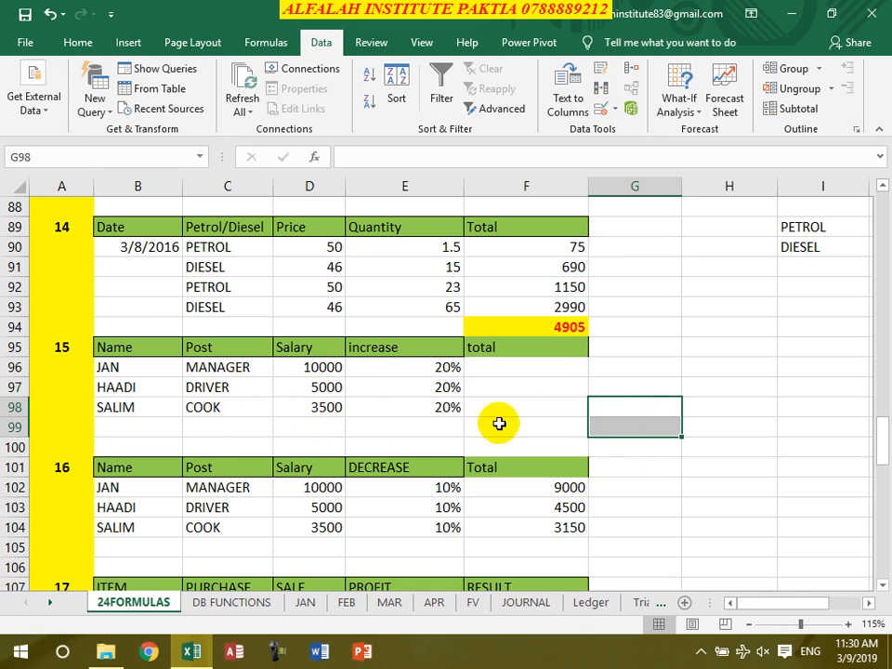
Enter the formula =D96+D96*E96 in F96 of the salary increase table and fill it down to F98
left_click(522, 367)
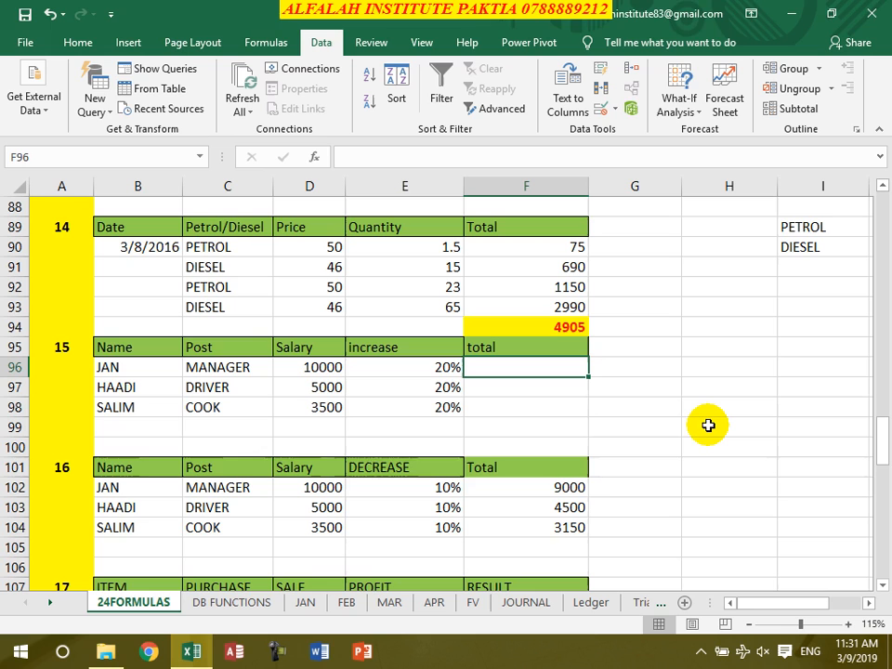
type("=")
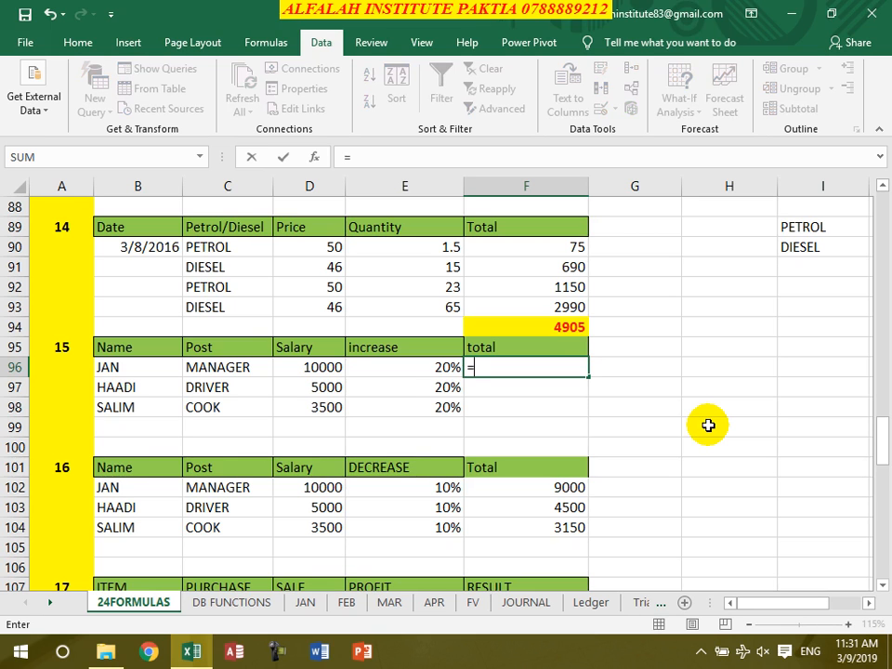
left_click(298, 364)
type("+")
left_click(308, 367)
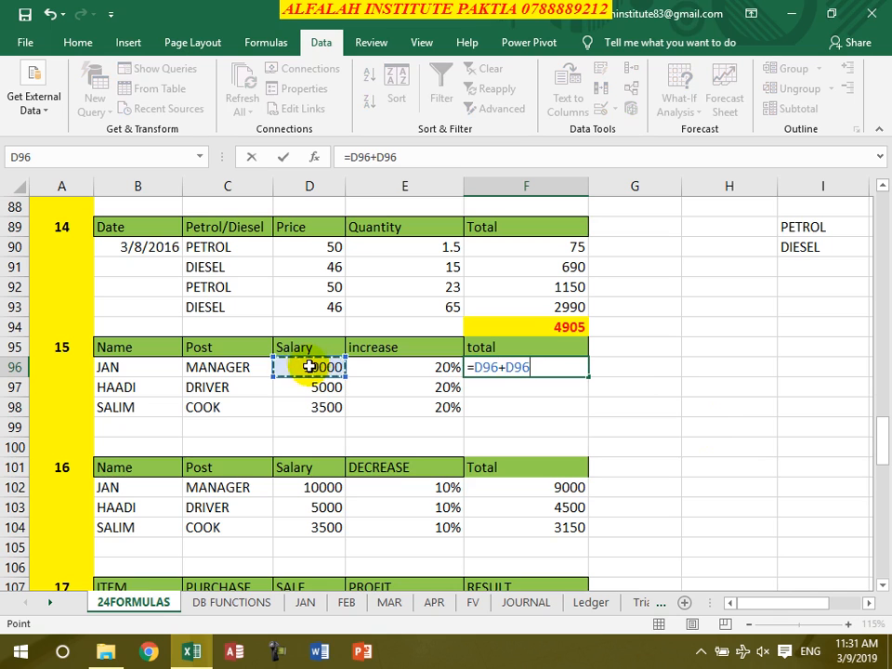
type("*")
left_click(441, 368)
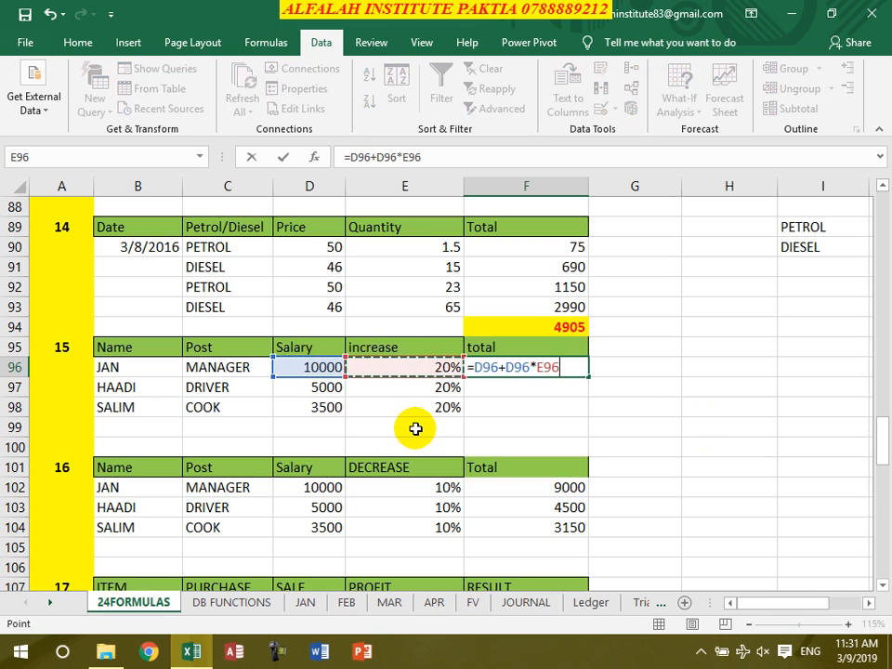
key("Return")
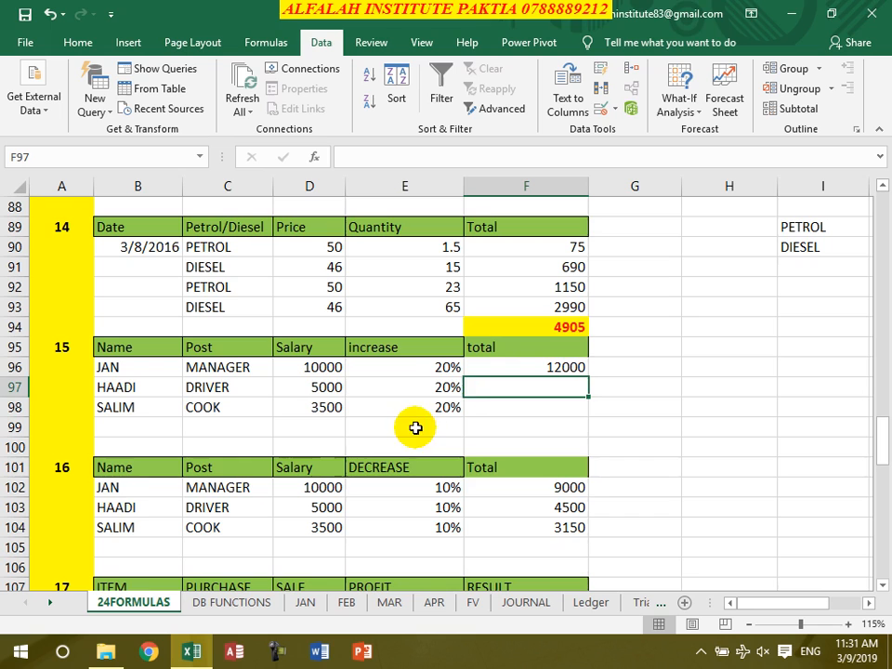
left_click(523, 367)
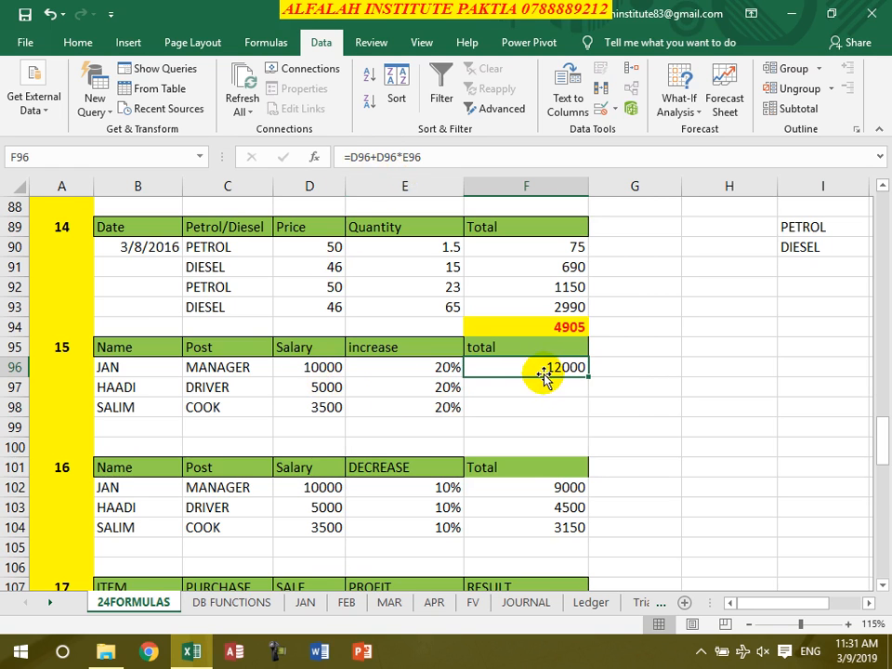
left_click_drag(589, 377, 593, 409)
Clear the totals in F102:F104 of the salary decrease table and enter the formula =D102-D102*E102 in F102
left_click_drag(552, 488, 556, 522)
key("Delete")
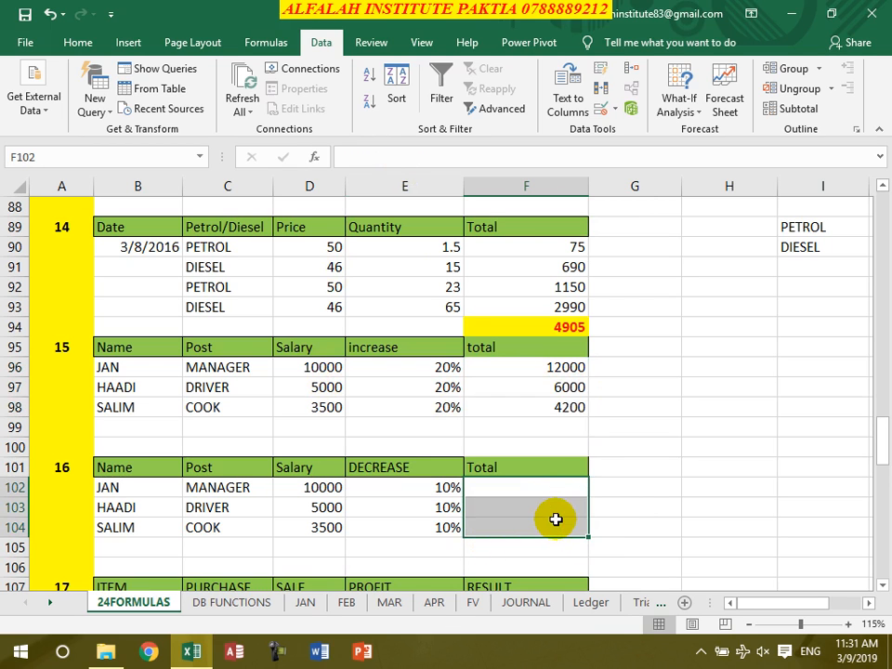
left_click(546, 493)
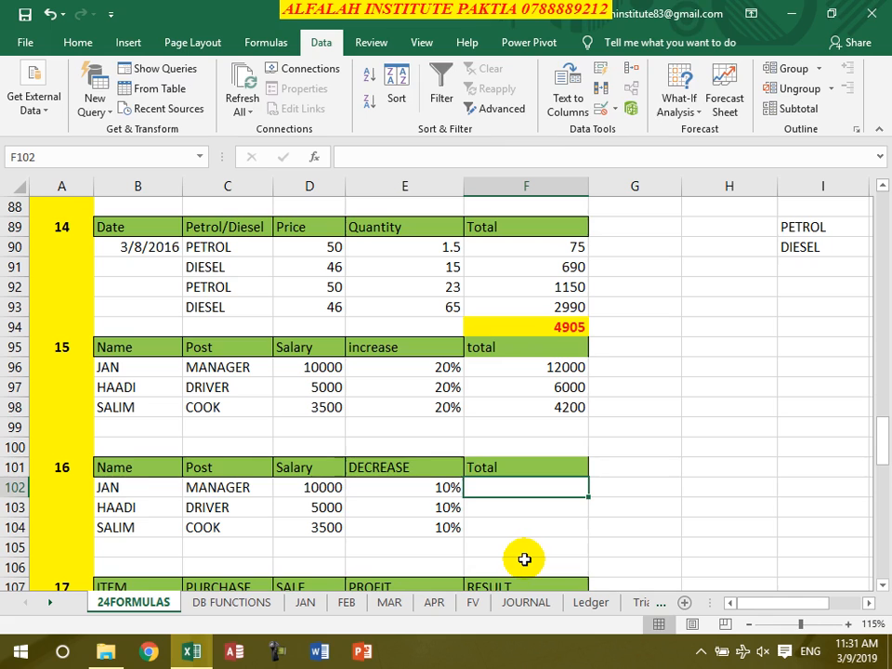
type("=")
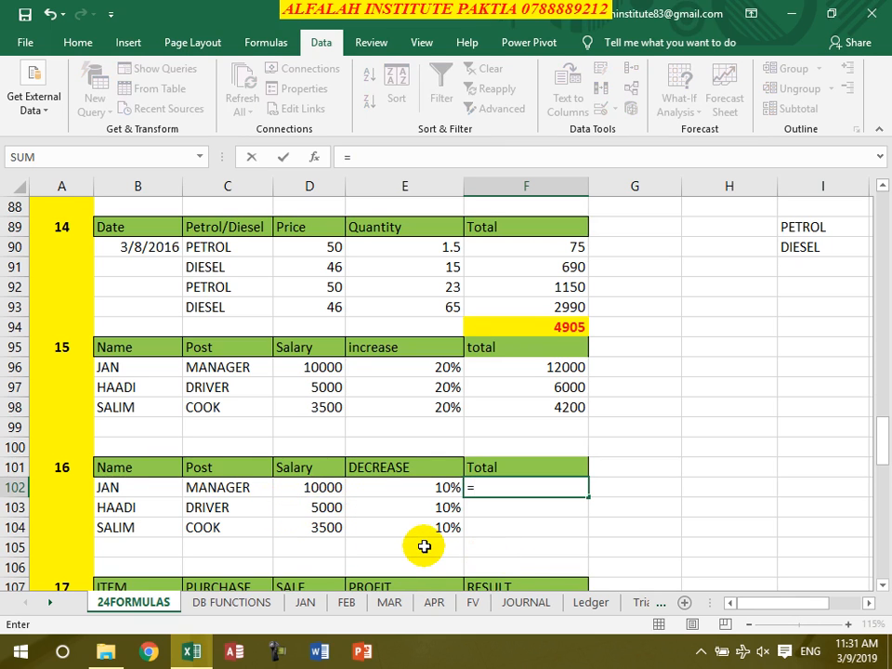
left_click(301, 488)
type("-")
left_click(325, 488)
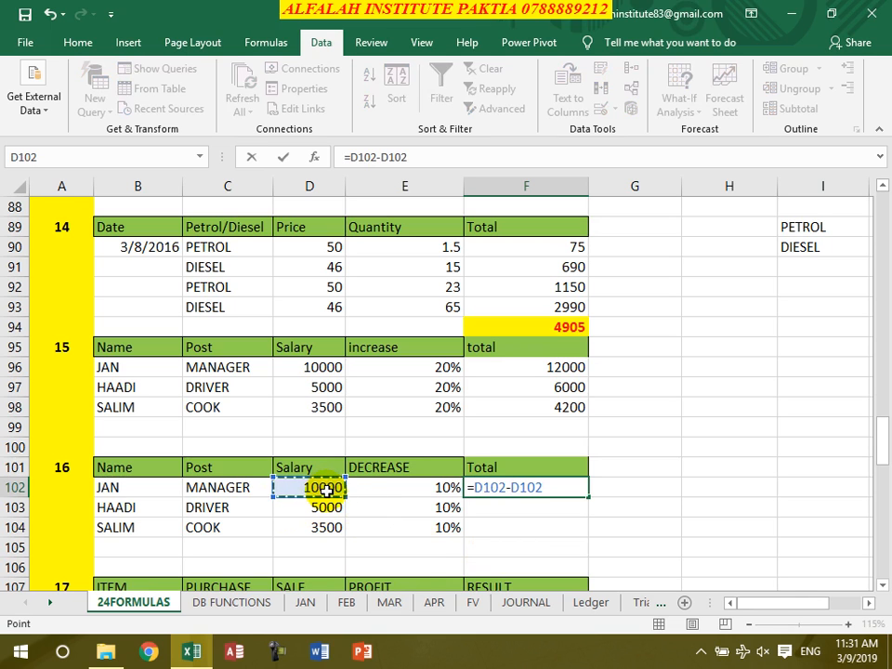
type("*")
left_click(437, 488)
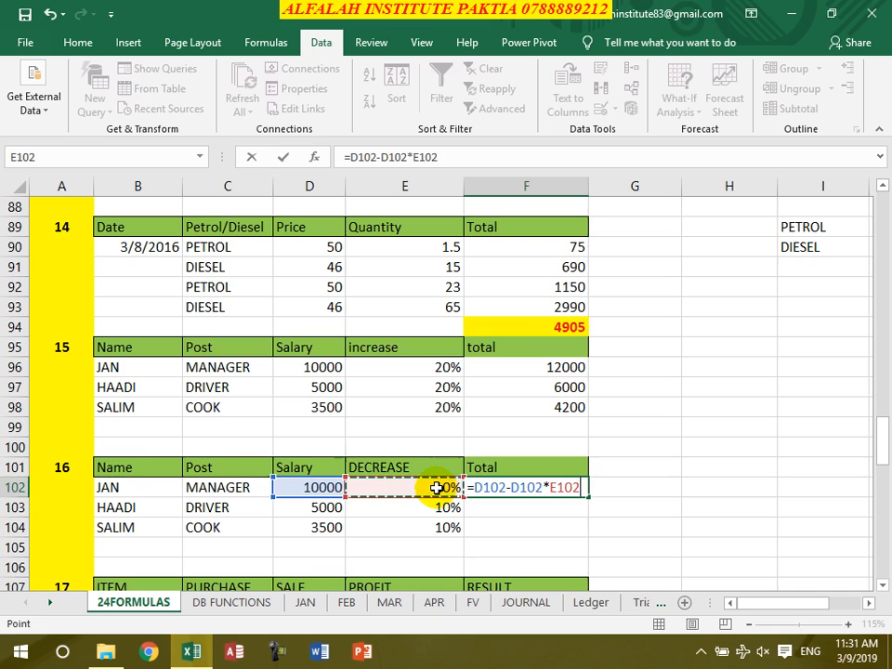
key("Return")
double_click(412, 485)
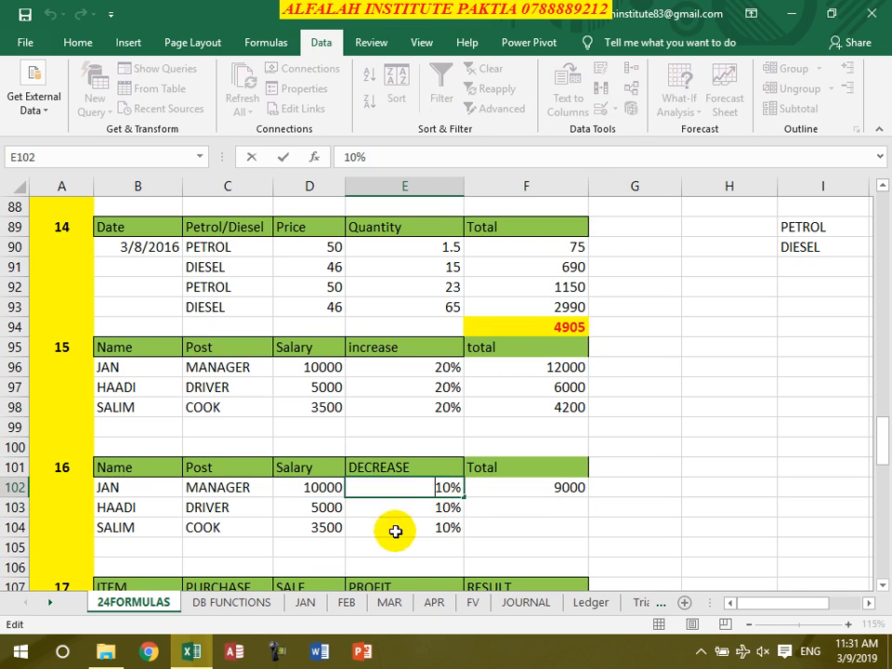
left_click(76, 42)
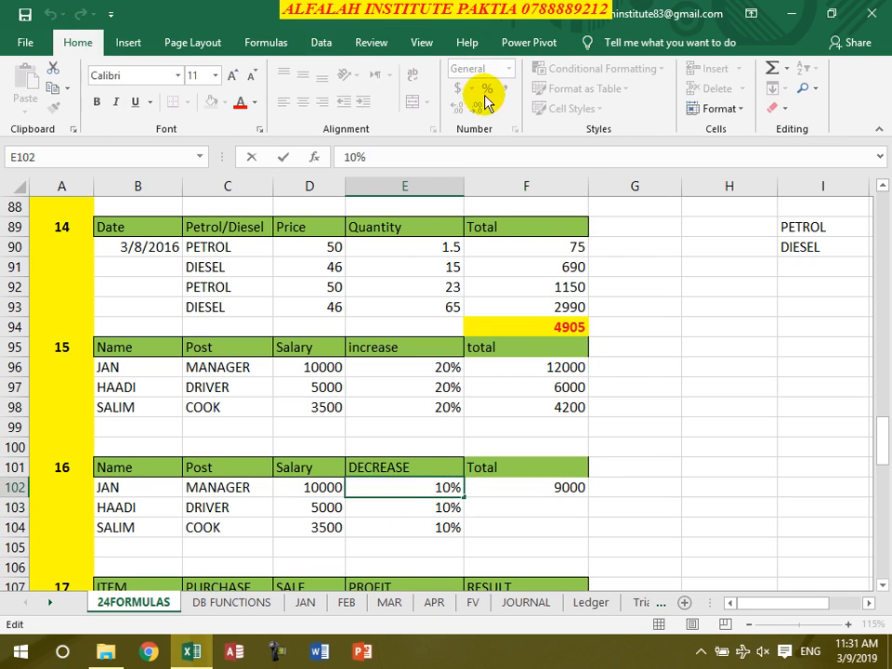
left_click(420, 512)
left_click(420, 489)
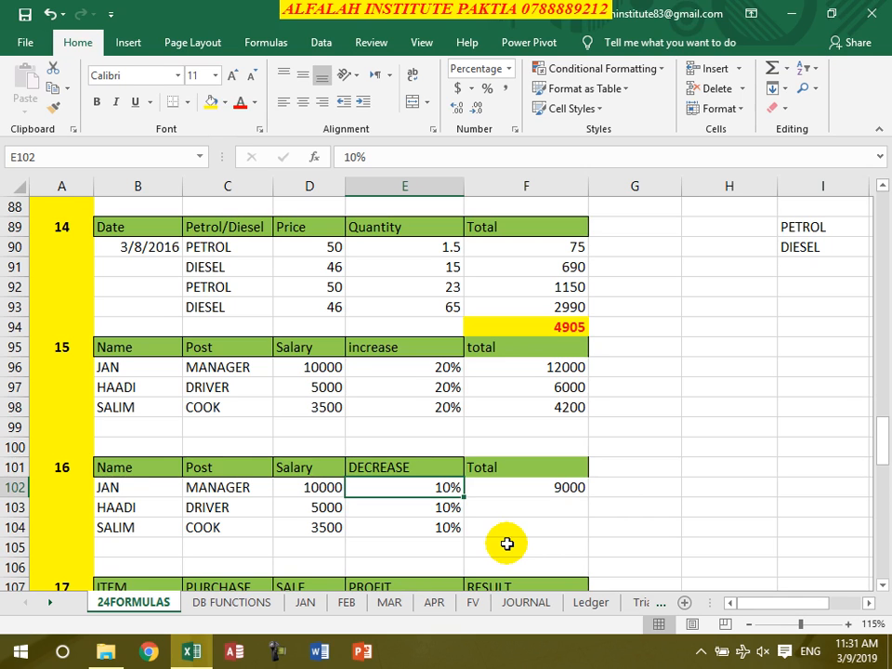
Fill the decrease total formula from F102 down to F104
left_click(573, 485)
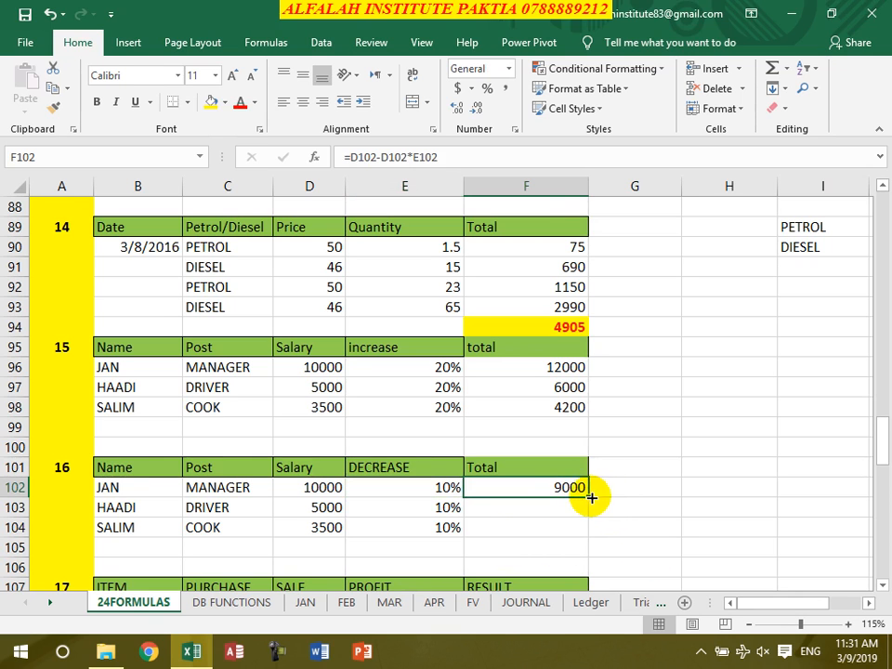
left_click_drag(592, 498, 615, 521)
Clear the PROFIT and RESULT cells E108:F111 in table 17
scroll(616, 522, "down", 4)
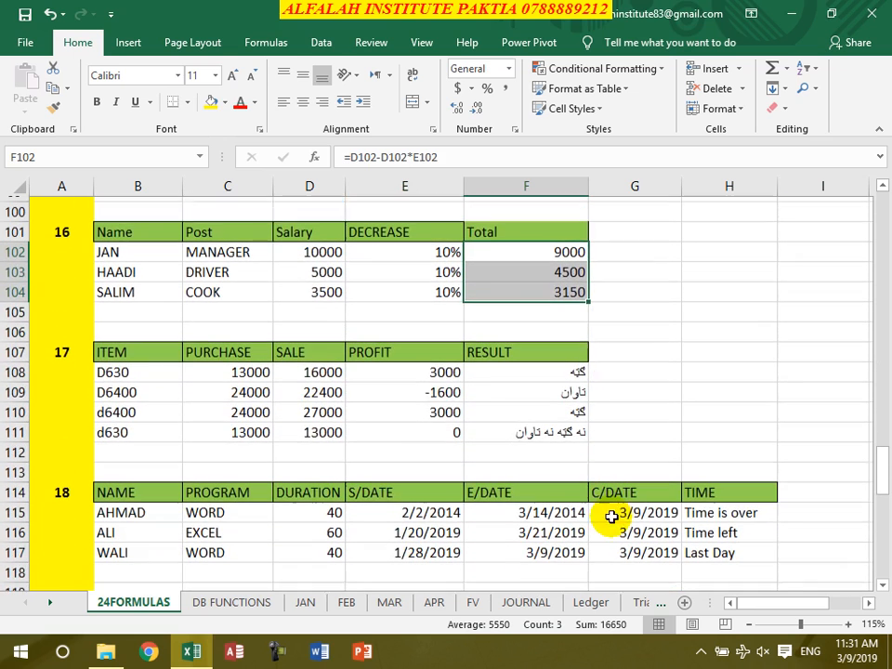
left_click_drag(414, 369, 527, 424)
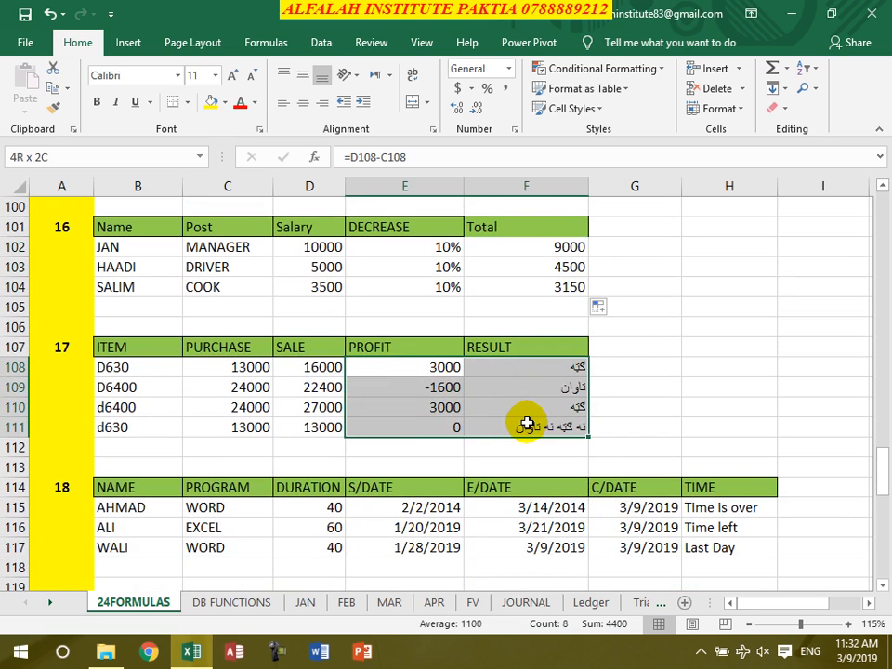
key("Delete")
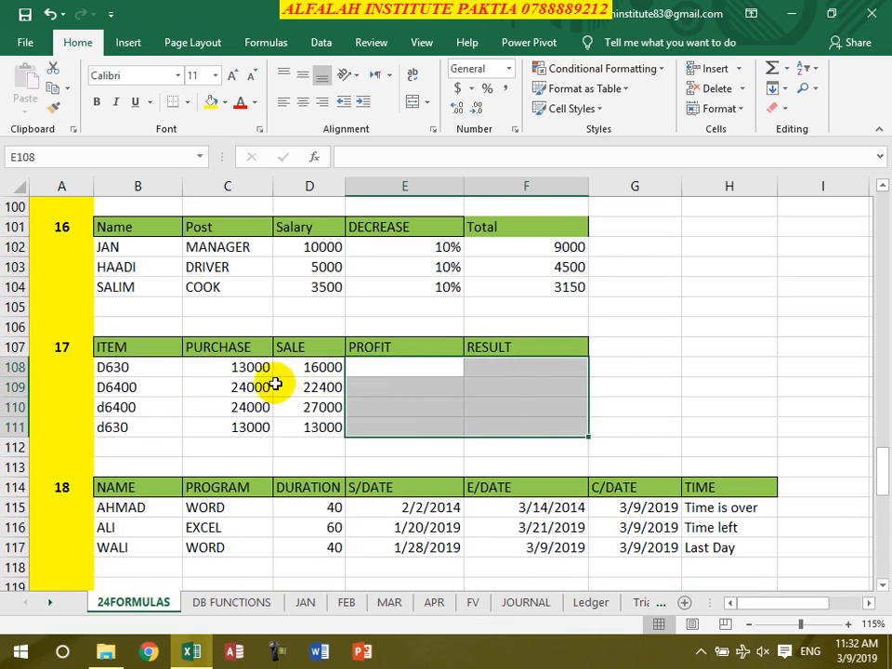
Enter the profit formula =D108-C108 in E108 and fill it down to E111
left_click(239, 366)
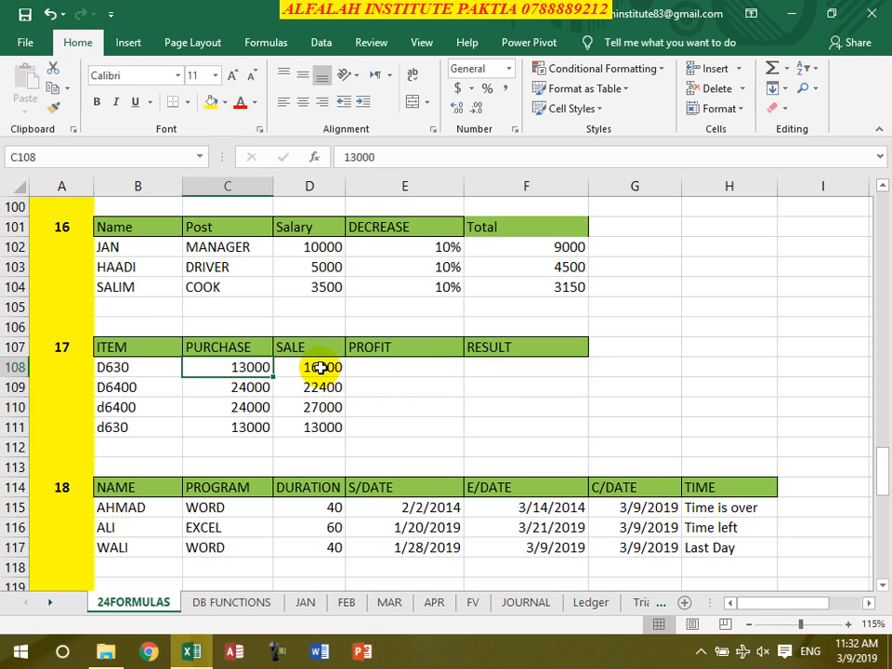
left_click(319, 367)
left_click(396, 368)
type("=")
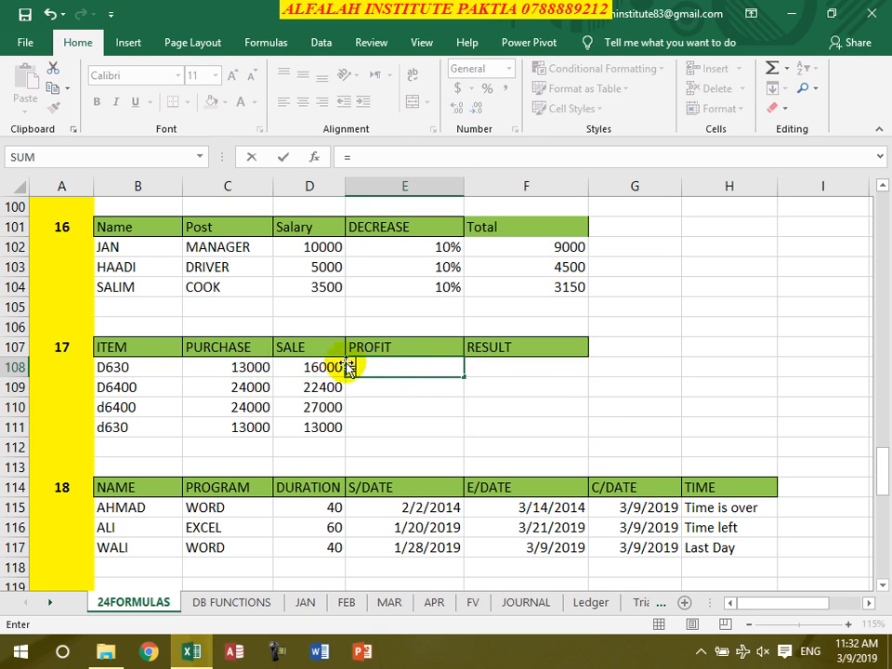
left_click(314, 369)
type("-")
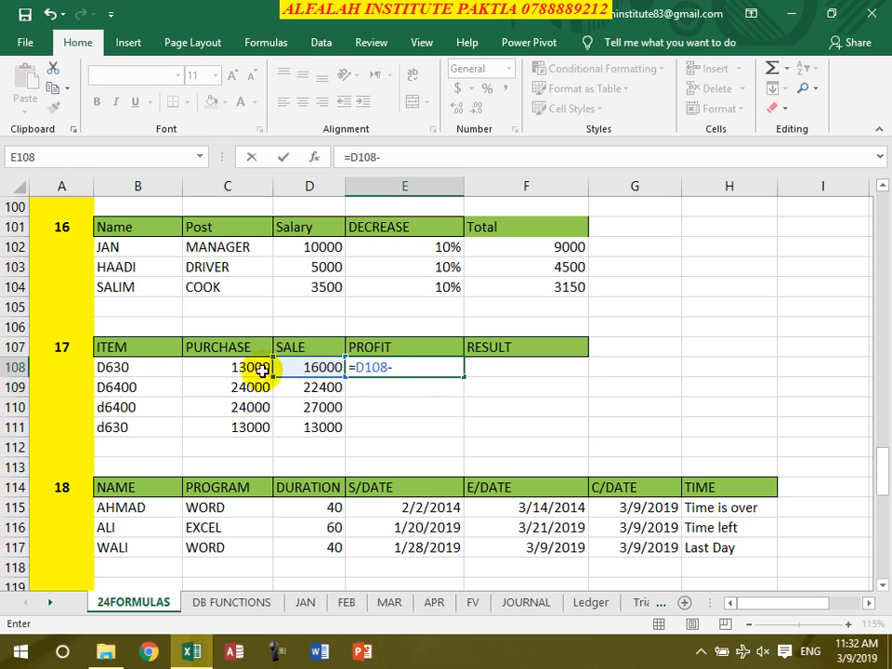
left_click(255, 368)
key("Return")
left_click(389, 374)
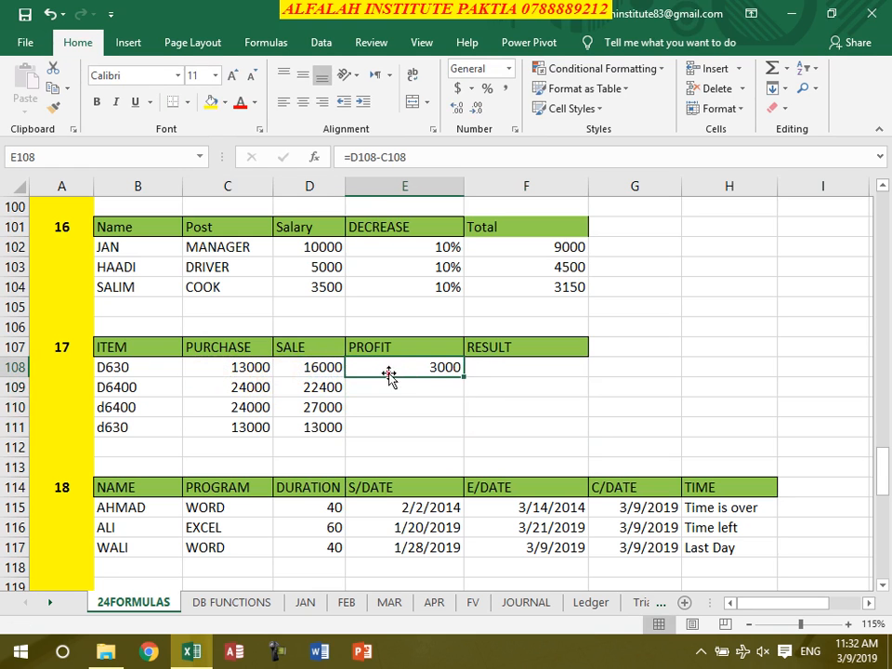
double_click(463, 378)
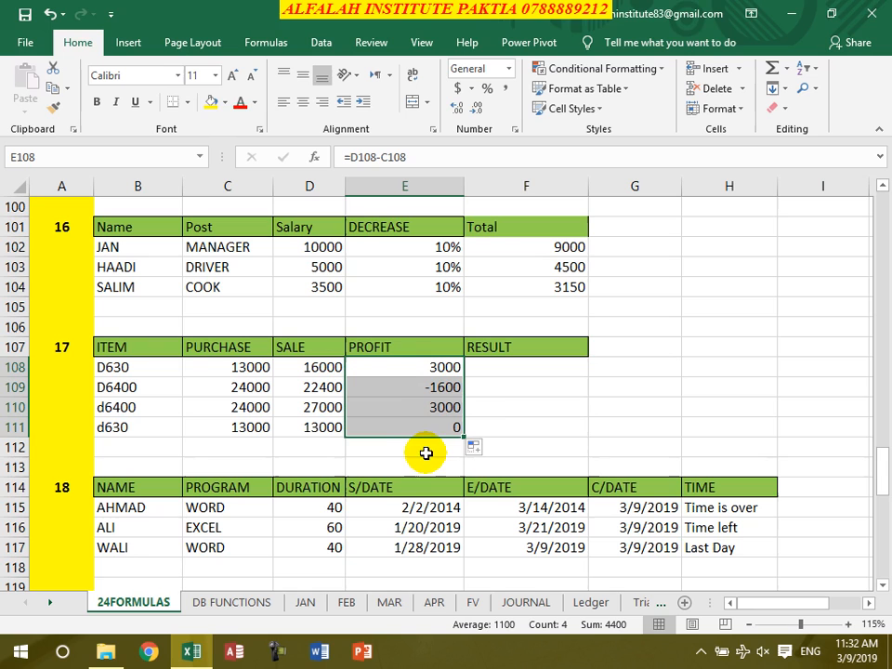
Begin an IF formula in F108 that returns "Profit" when E108>0, with a nested IF as its false value
left_click(527, 367)
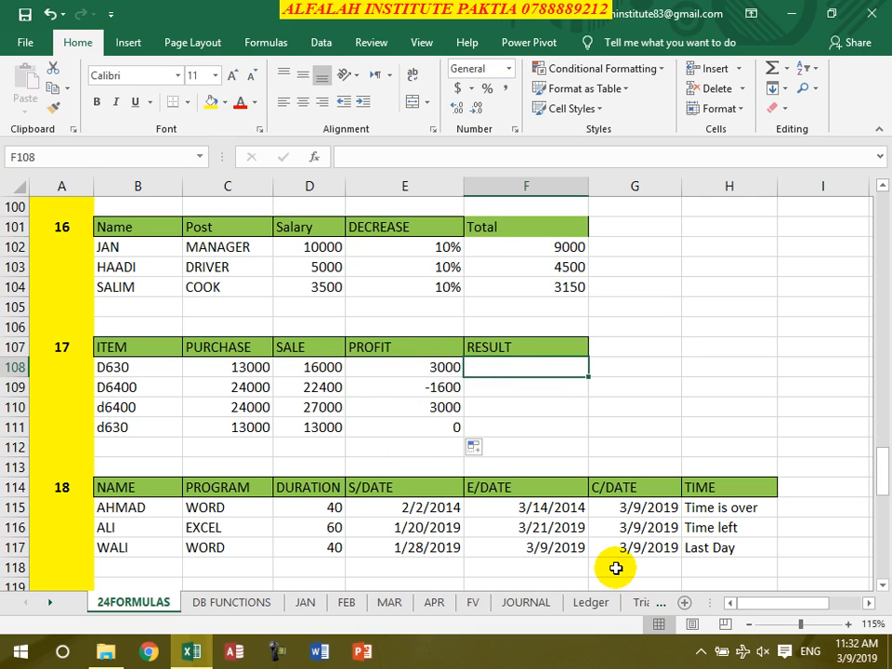
type("=")
type("fi")
key("BackSpace")
key("BackSpace")
type("if")
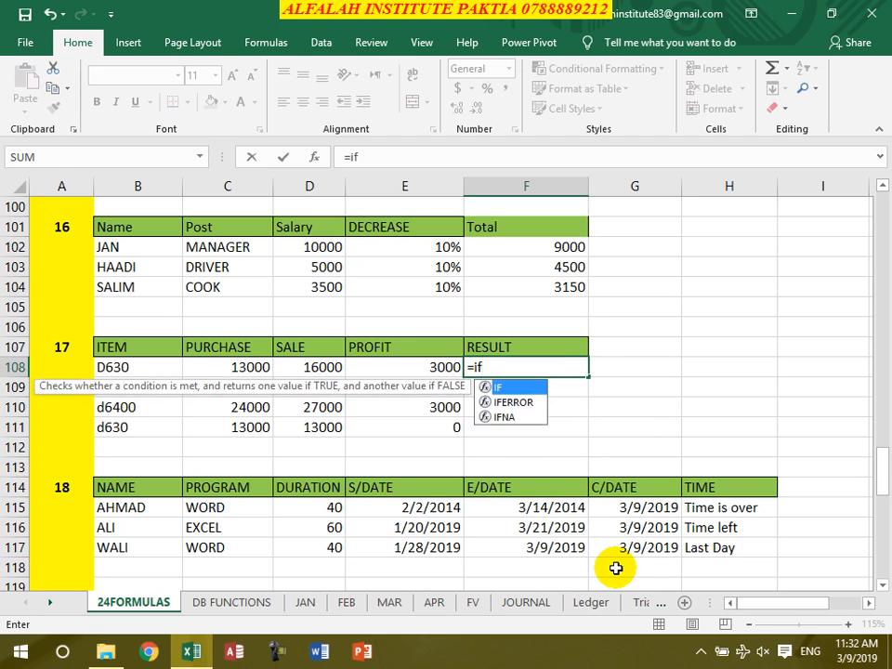
type("(")
left_click(430, 366)
type(">0,\"Prof")
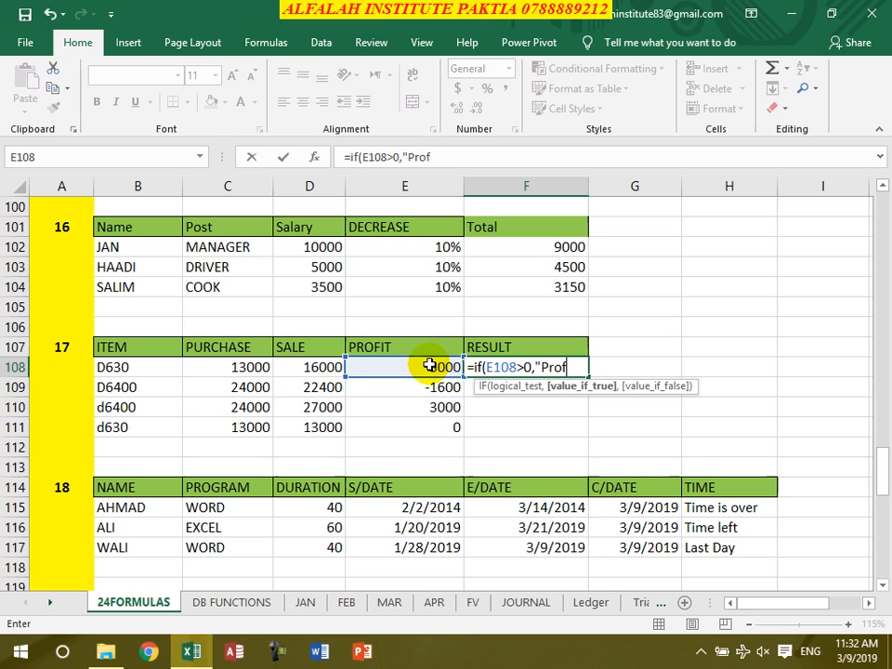
type("it\",if(")
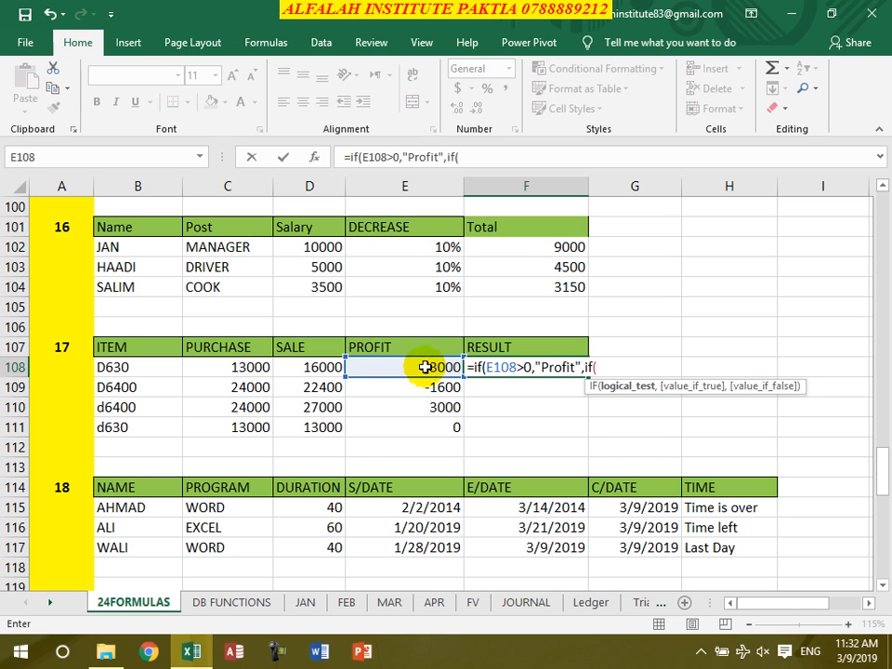
Complete the nested IF in F108 with E108<0, "Loss" and "No profit no loss", and commit the formula
left_click(423, 366)
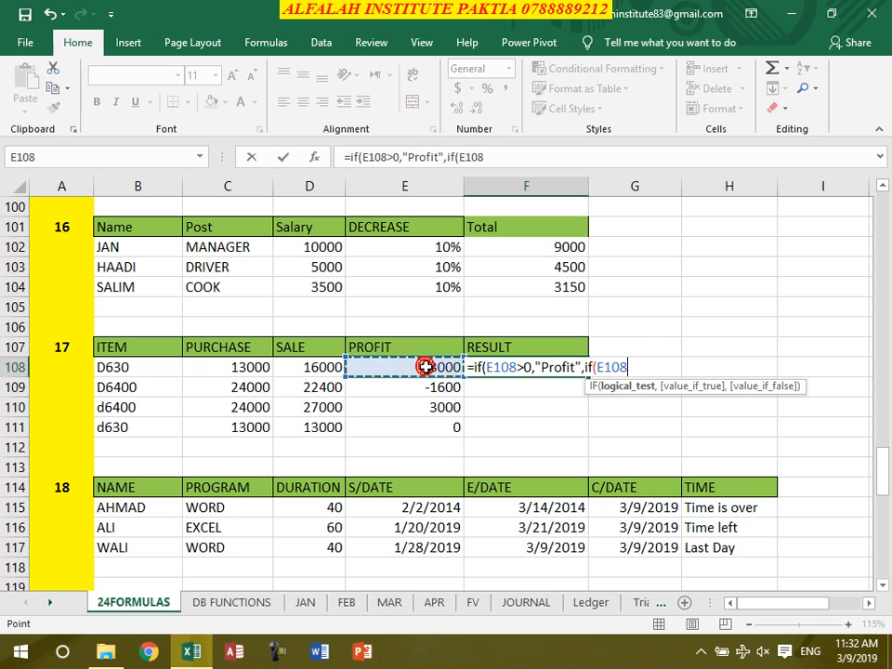
type("<0,")
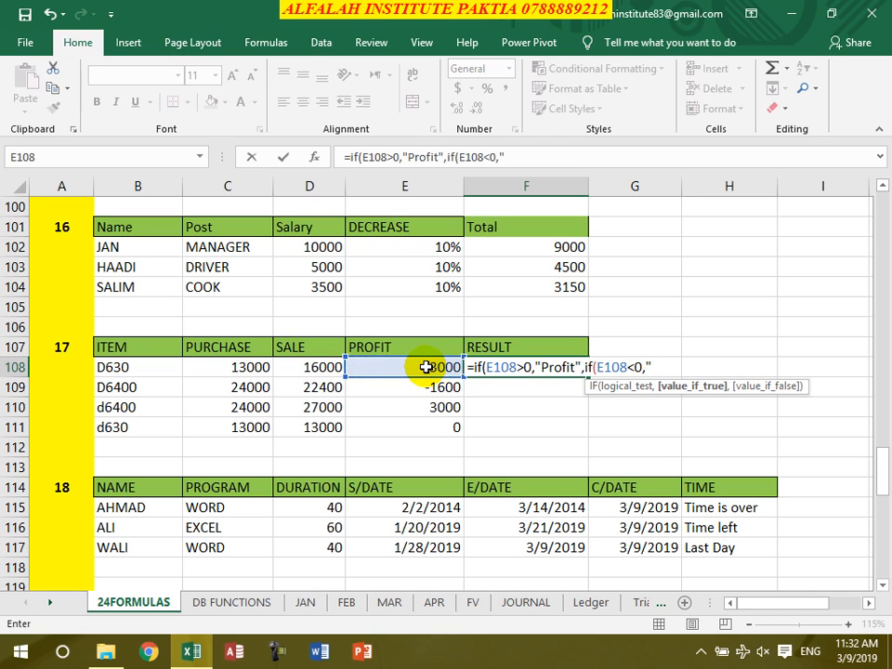
type("\"Loss\",")
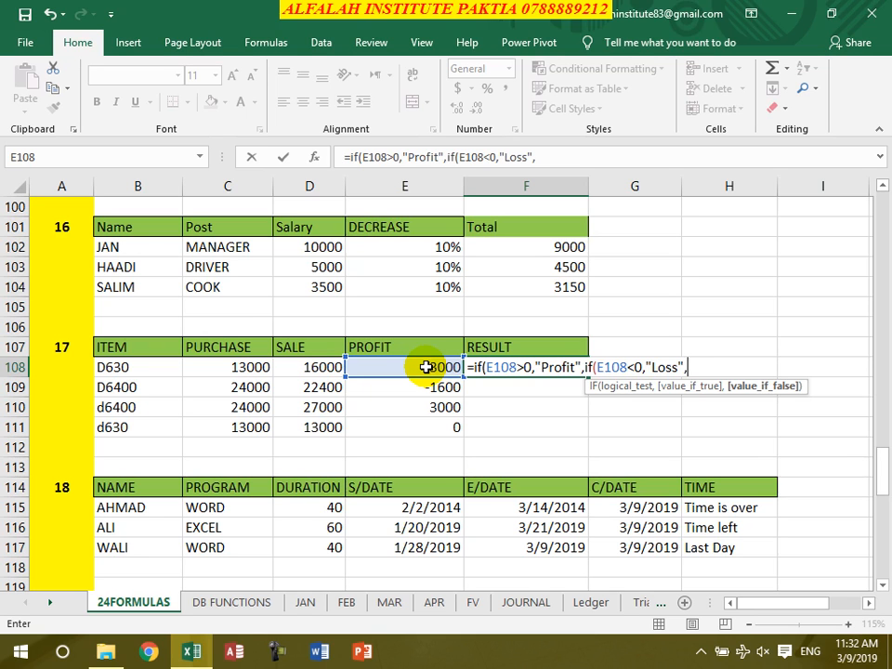
type("No prof")
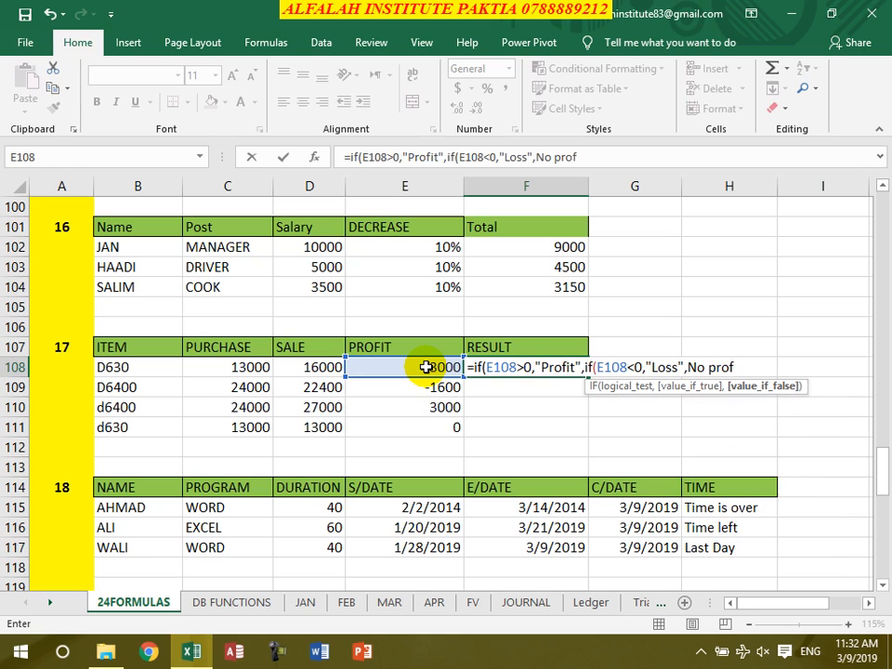
type("it no loss")
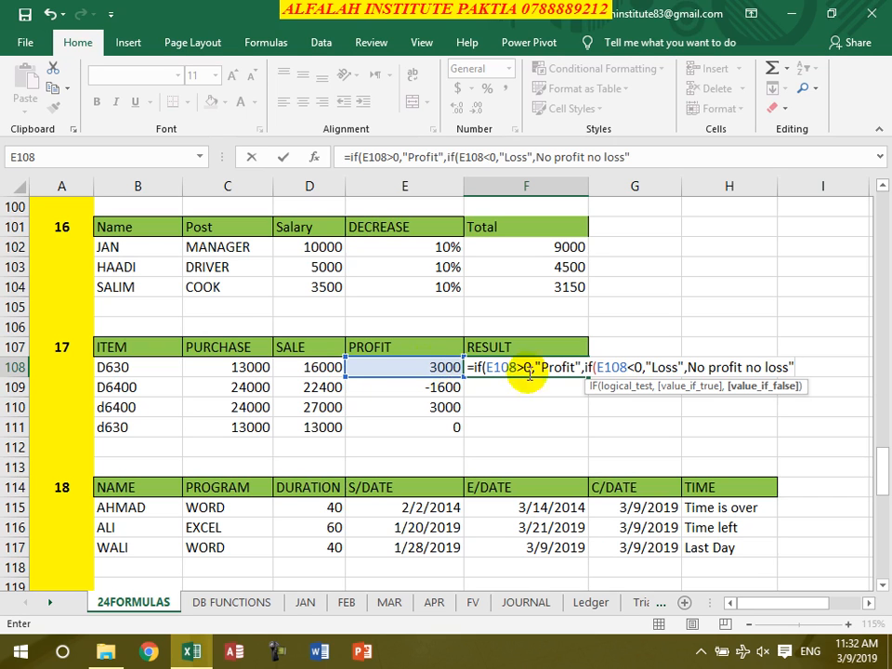
left_click(688, 365)
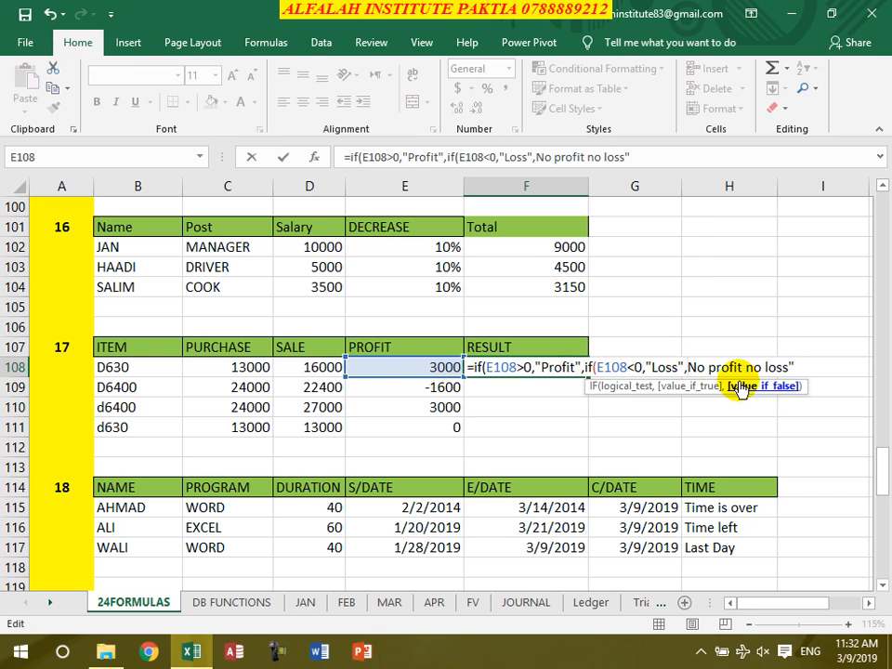
type("\"")
left_click(815, 367)
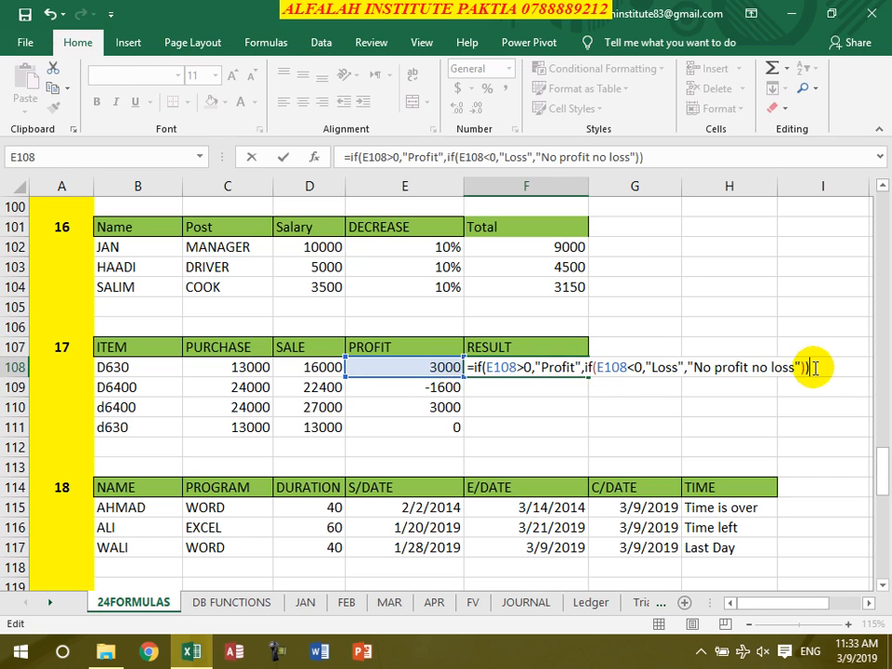
key("Return")
left_click(524, 369)
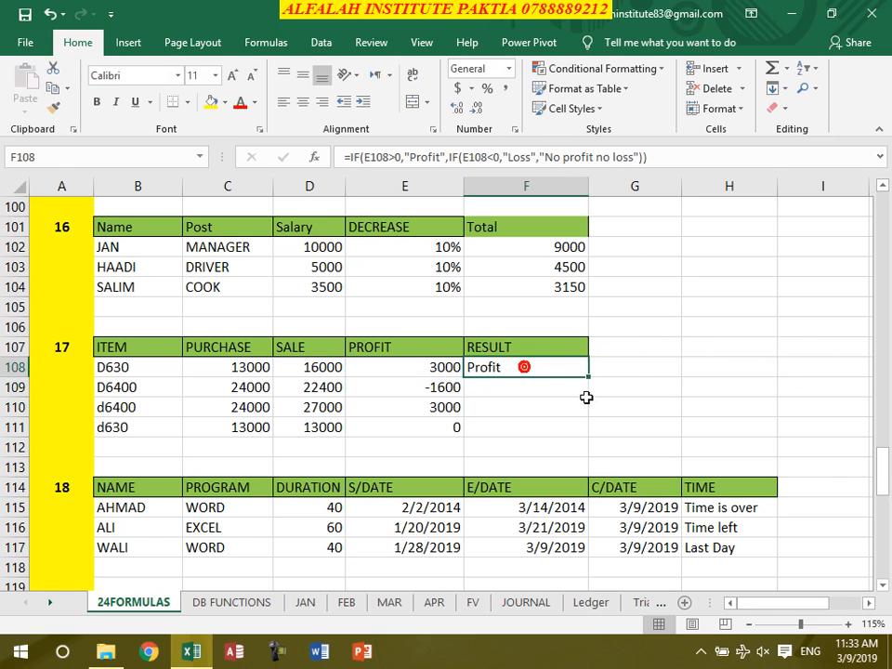
Fill the nested IF formula from F108 down to F111 and check the results for each item
left_click_drag(589, 377, 491, 420)
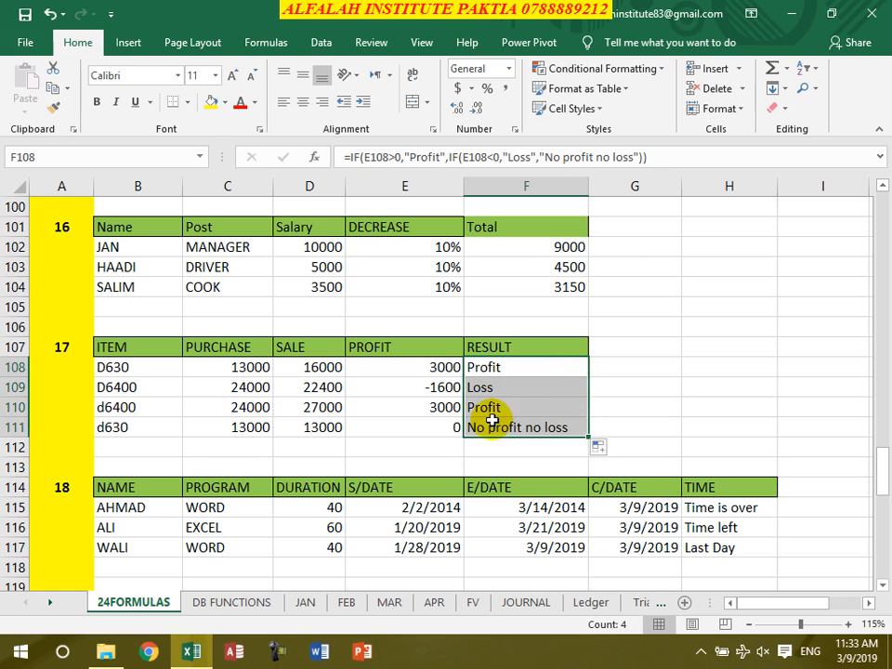
left_click(455, 387)
left_click(488, 390)
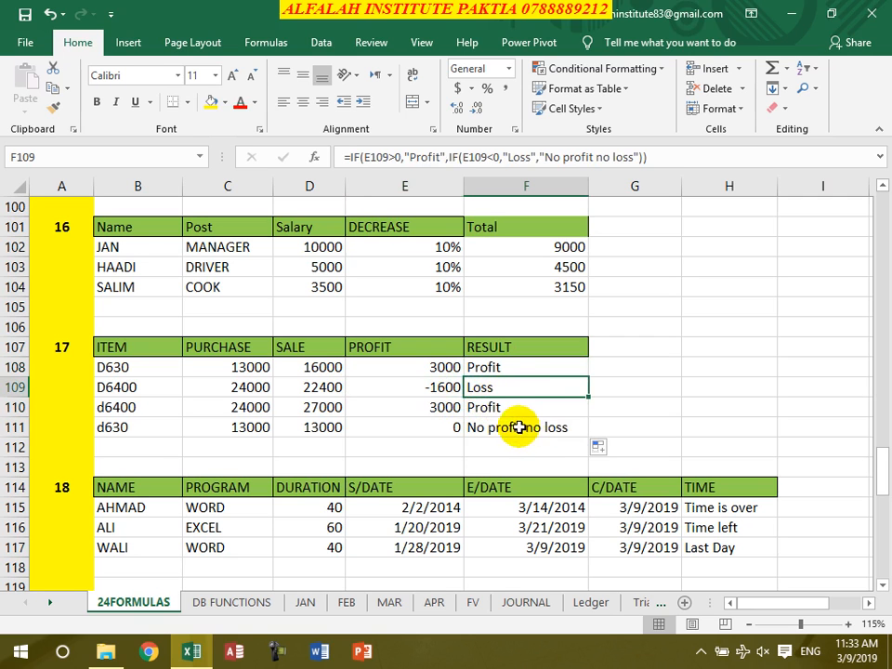
left_click(515, 414)
left_click(519, 432)
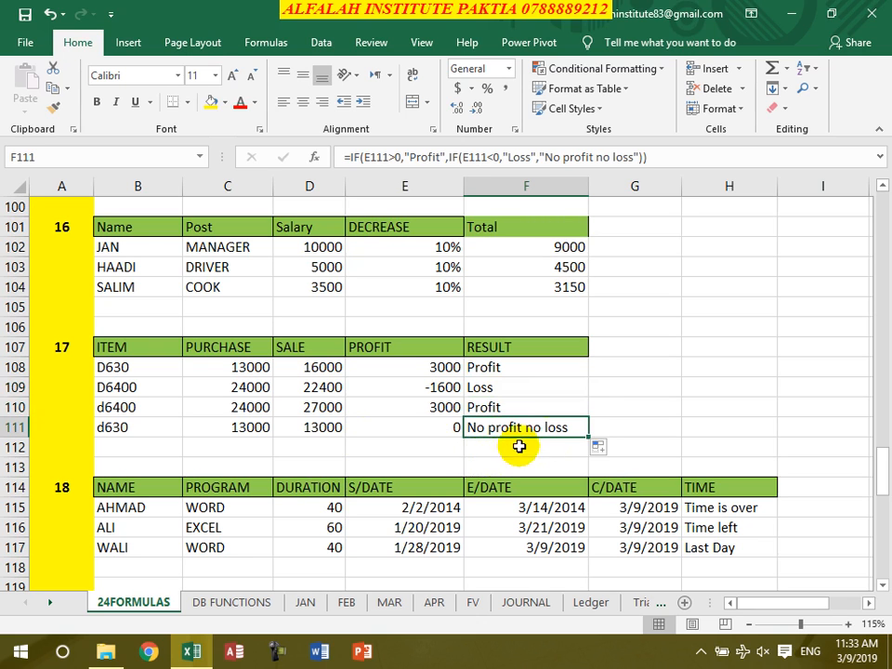
Clear the E/DATE, C/DATE and TIME cells F115:H117 in table 18
scroll(584, 422, "down", 2)
left_click_drag(697, 426, 648, 401)
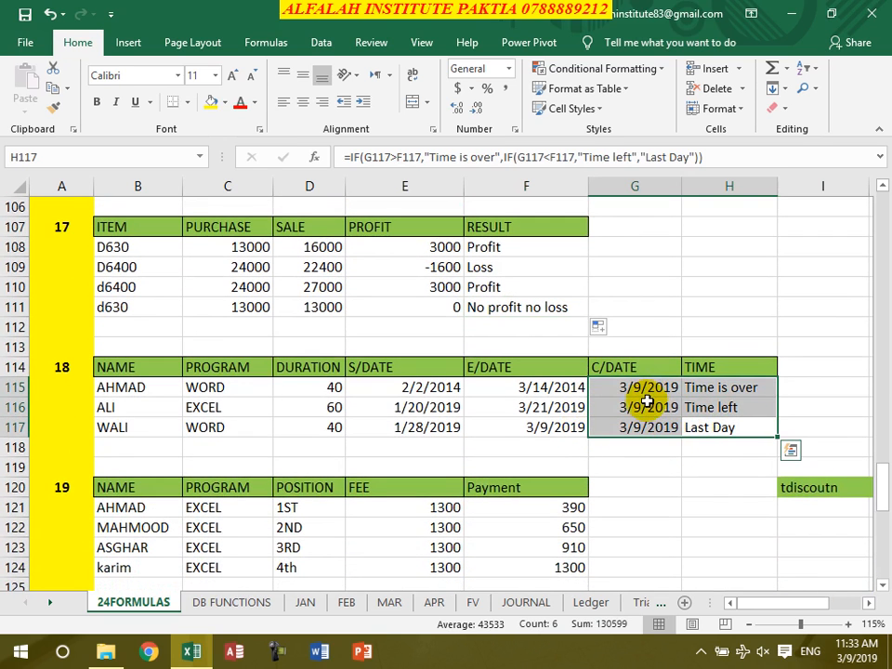
key("Delete")
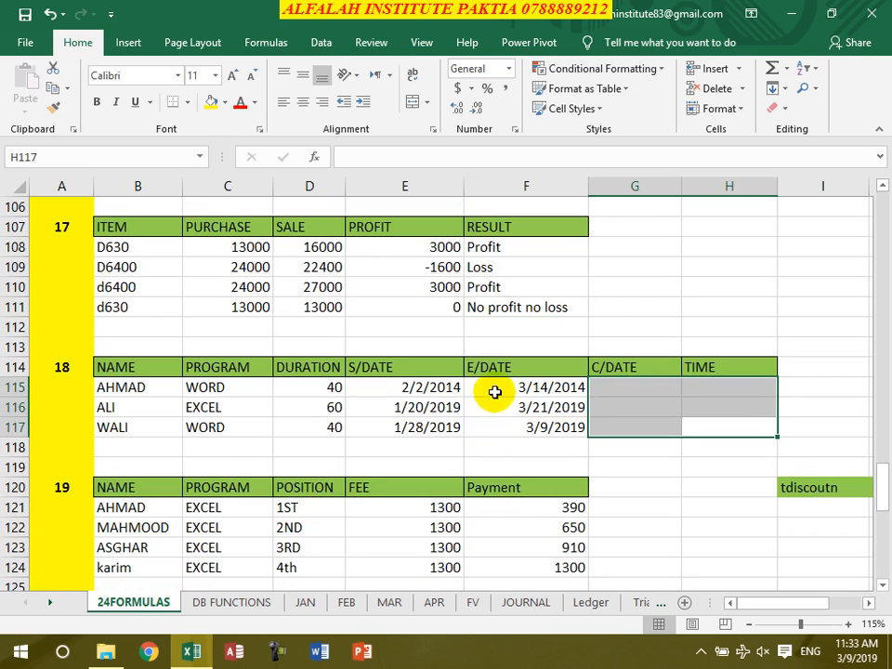
left_click_drag(495, 391, 506, 428)
key("Delete")
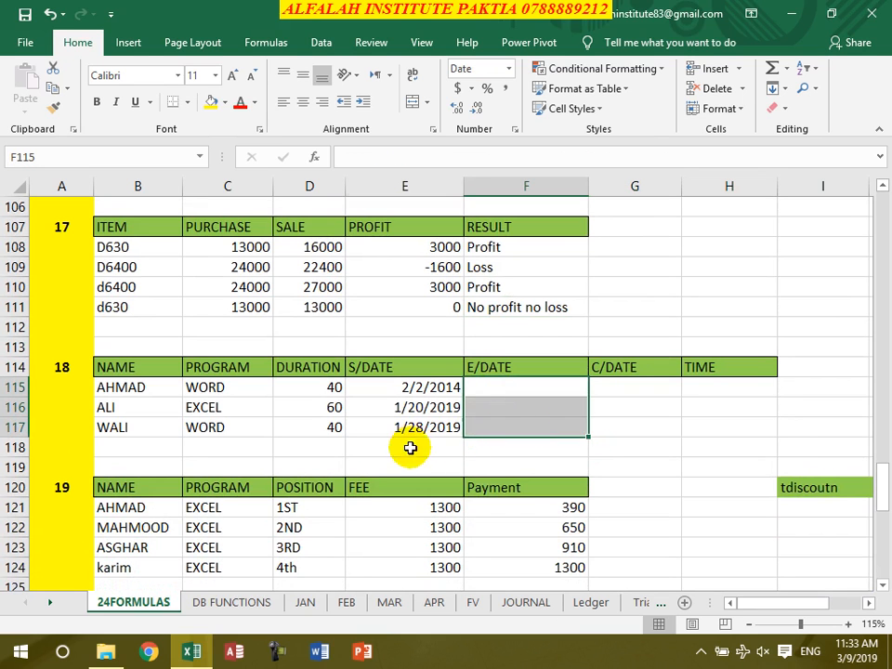
Examine the course durations and start dates in rows 115 to 117 of table 18
left_click(410, 449)
left_click(291, 391)
left_click(303, 406)
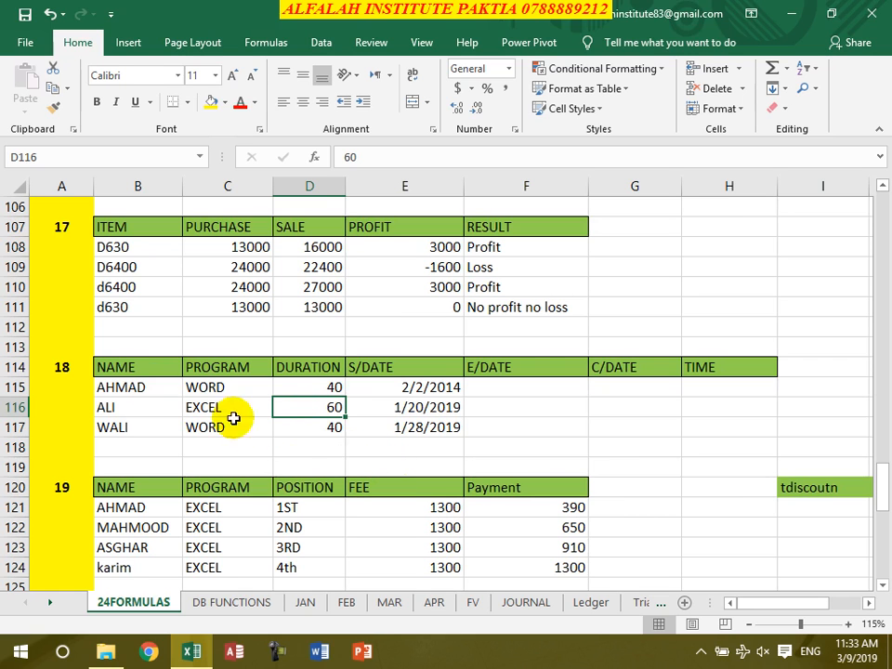
left_click(408, 389)
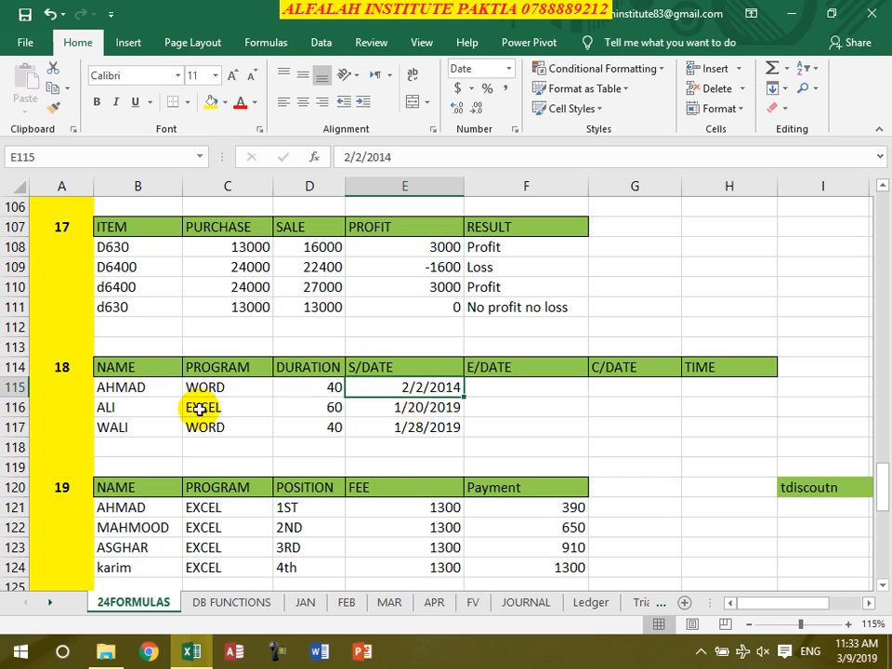
left_click(395, 407)
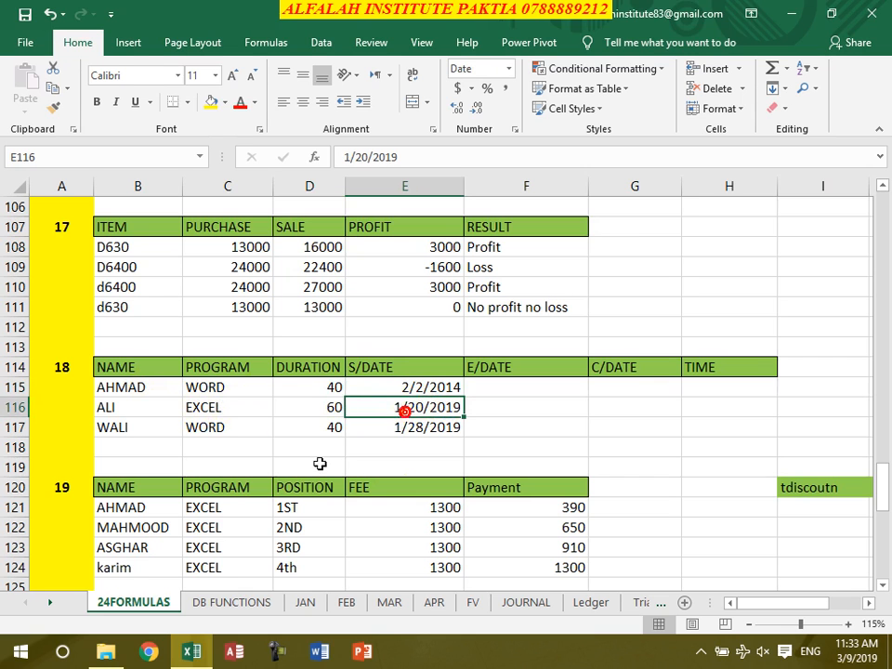
left_click(417, 430)
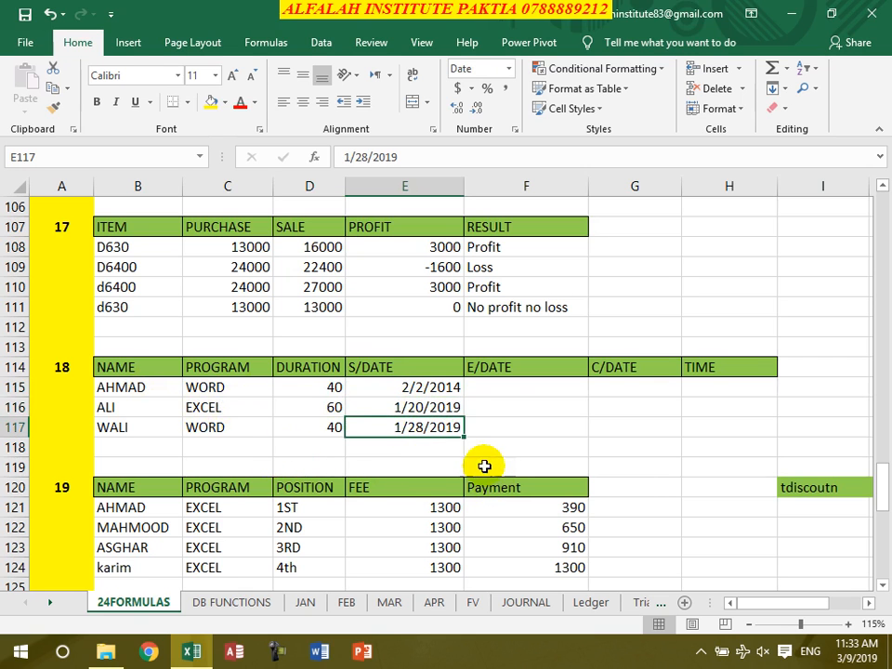
Enter the end date formula =D115+E115 in F115
left_click(491, 389)
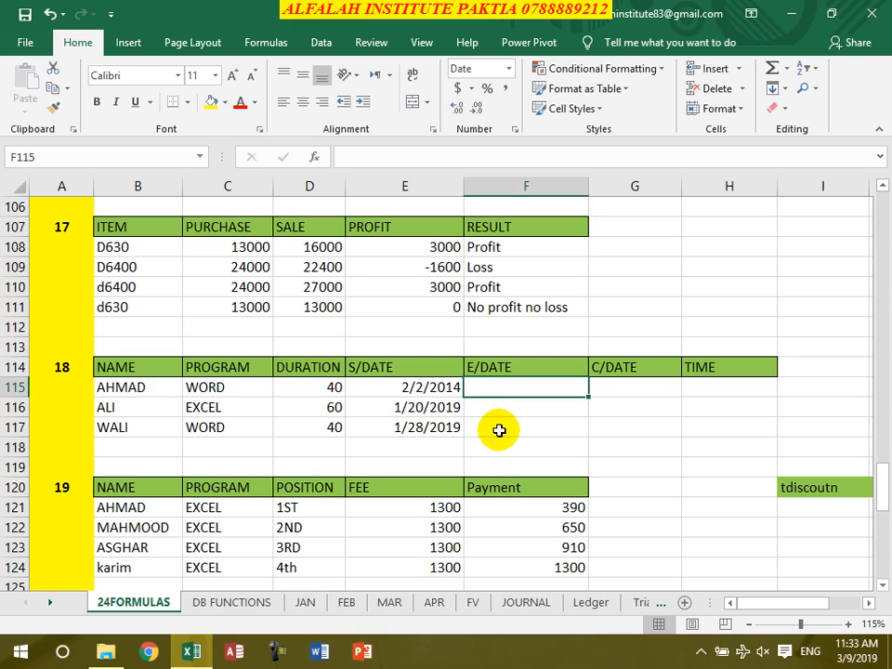
type("=")
left_click(302, 388)
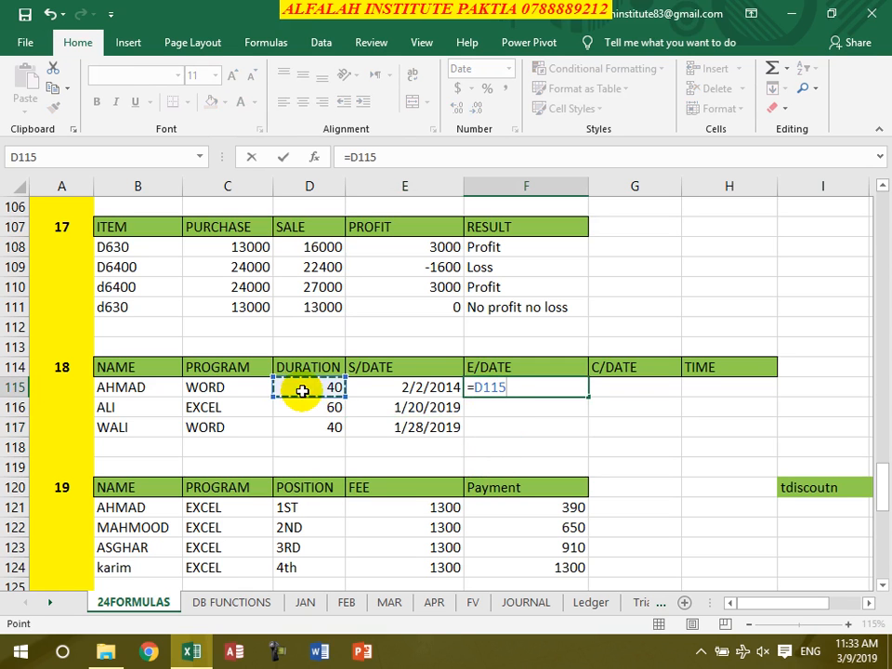
type("+")
left_click(407, 388)
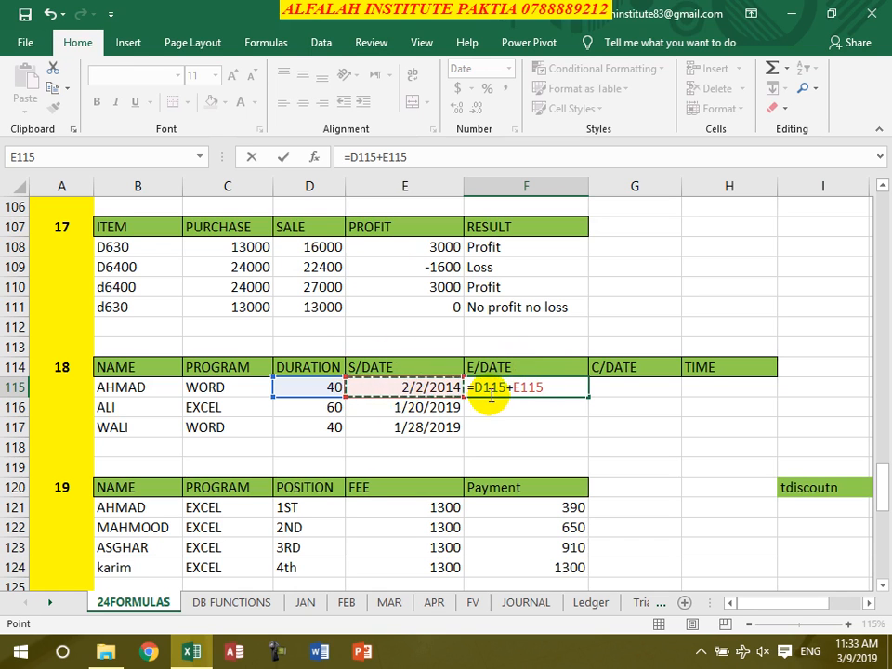
key("Return")
key("Up")
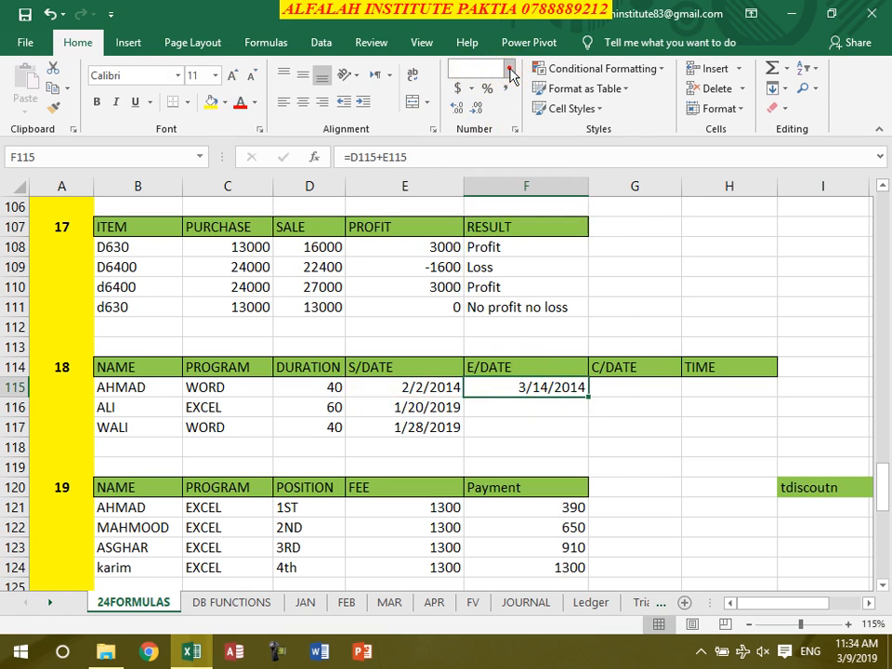
Switch F115 to General format and back to Short Date, and fill its formula down to F117
left_click(511, 69)
left_click(510, 100)
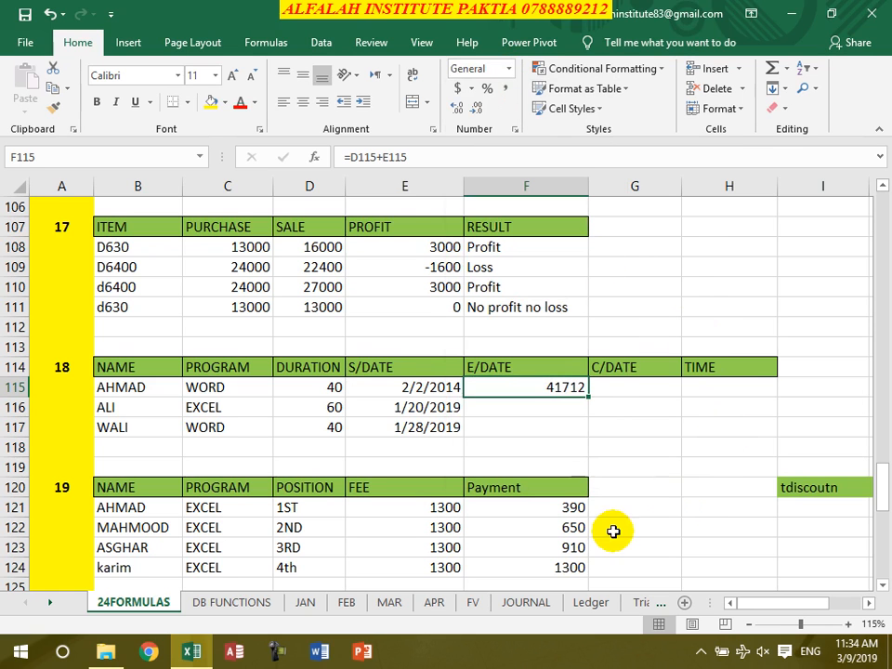
left_click(510, 70)
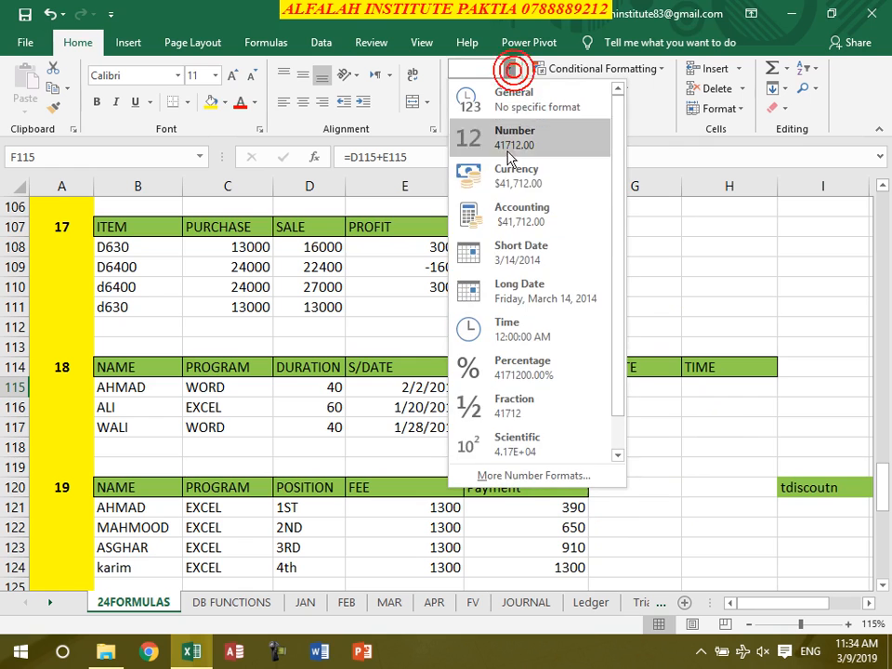
left_click(470, 247)
left_click_drag(587, 396, 587, 433)
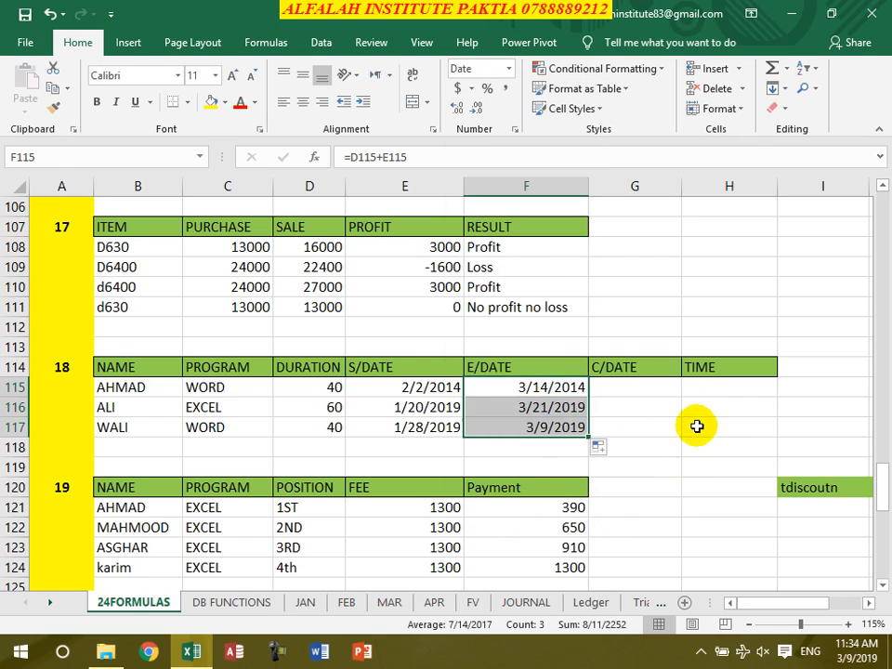
Enter the current date formula =TODAY() in G115 under C/DATE
left_click(703, 392)
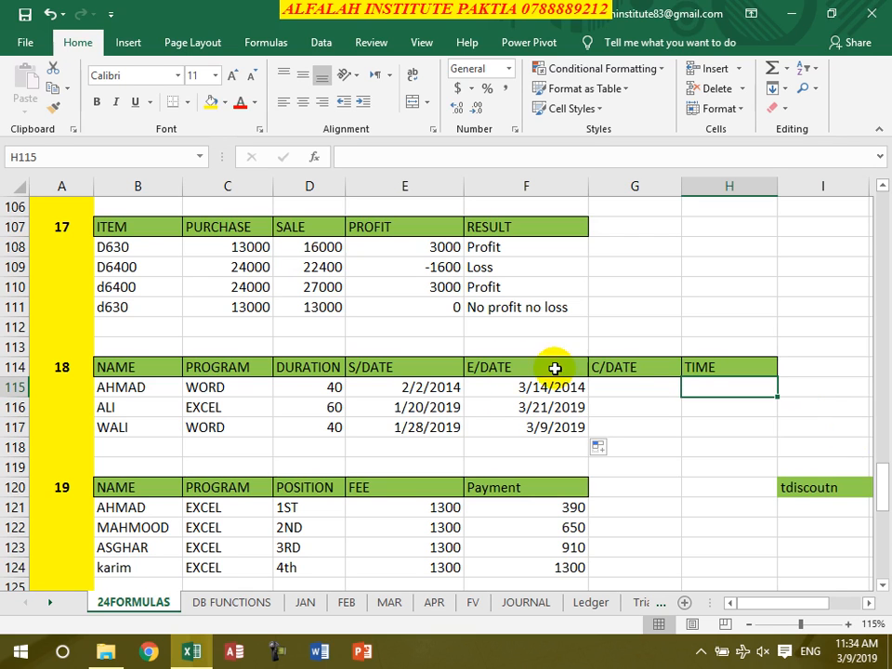
left_click(641, 401)
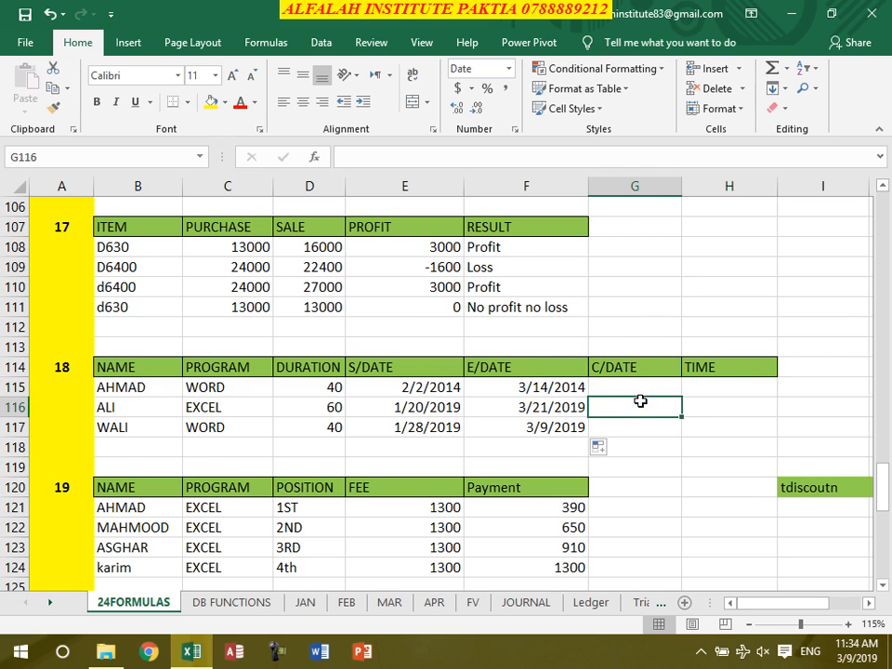
left_click(640, 388)
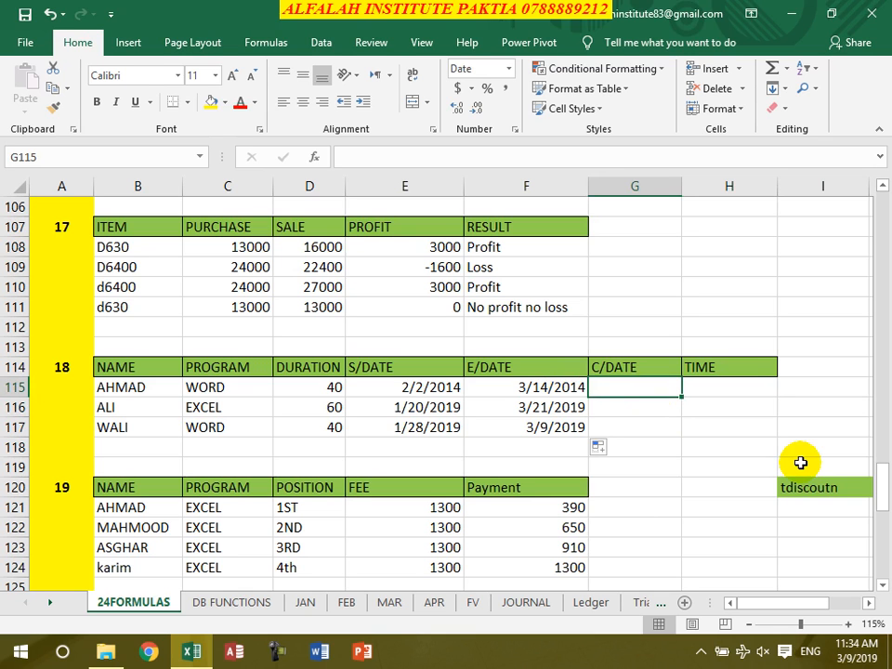
type("=tod")
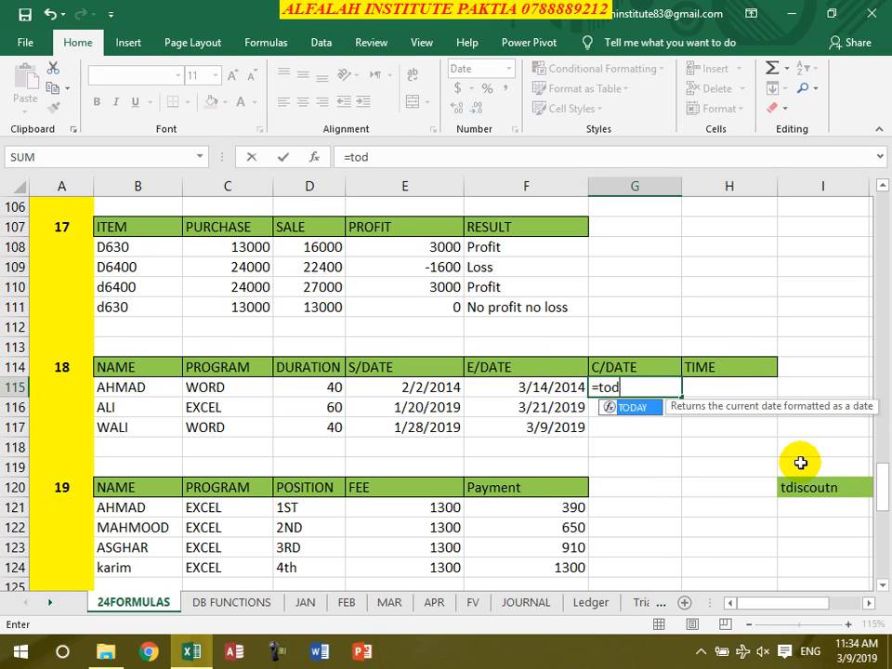
type("ay()")
key("Return")
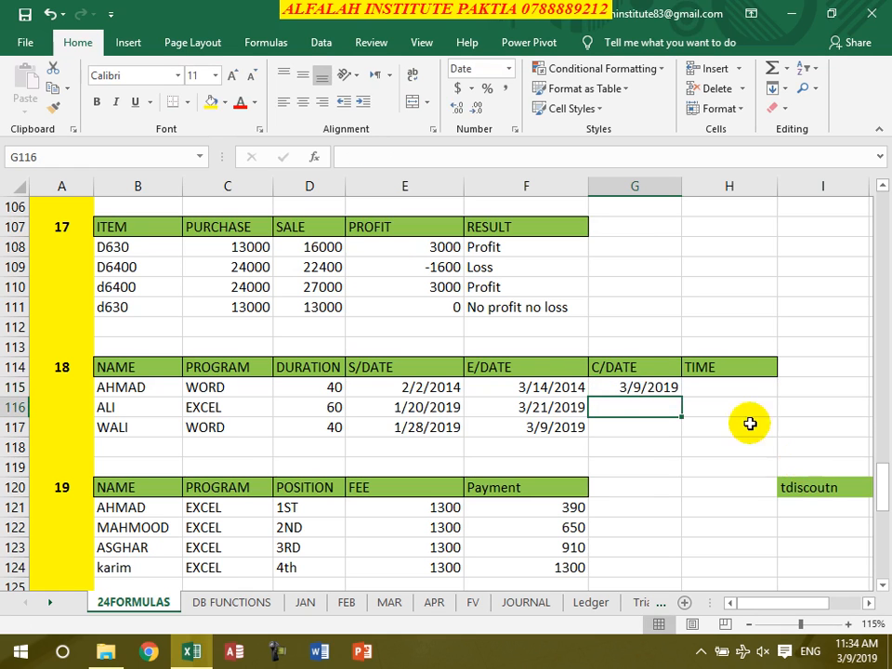
Fill the TODAY formula from G115 down to G117
left_click(618, 392)
left_click_drag(683, 399, 678, 428)
double_click(647, 387)
left_click(650, 438)
key("Escape")
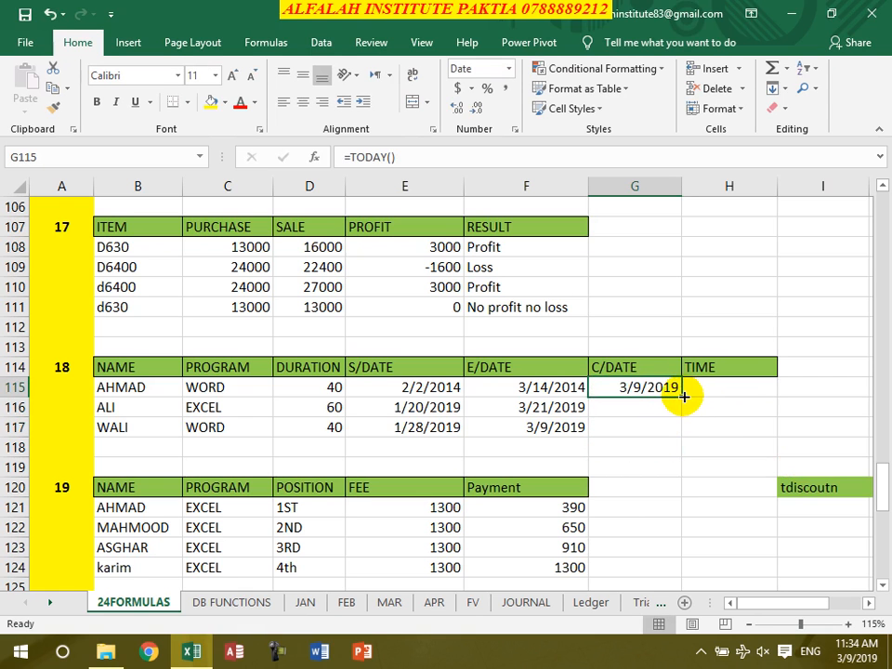
double_click(683, 397)
Begin an IF formula in H115 that returns "Time left" when G115<F115, with a nested IF as its false value
left_click(728, 388)
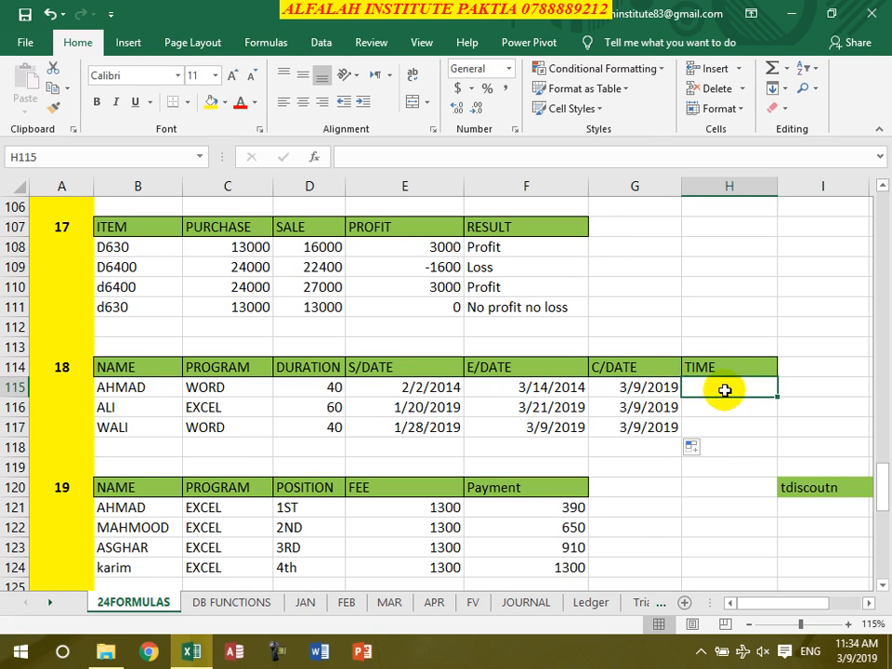
type("=if(")
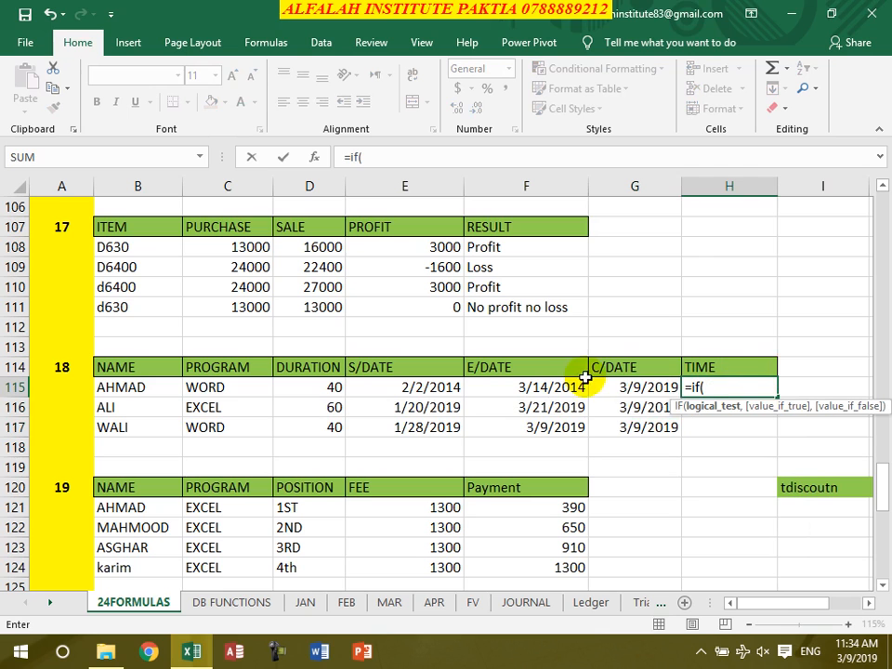
left_click(641, 392)
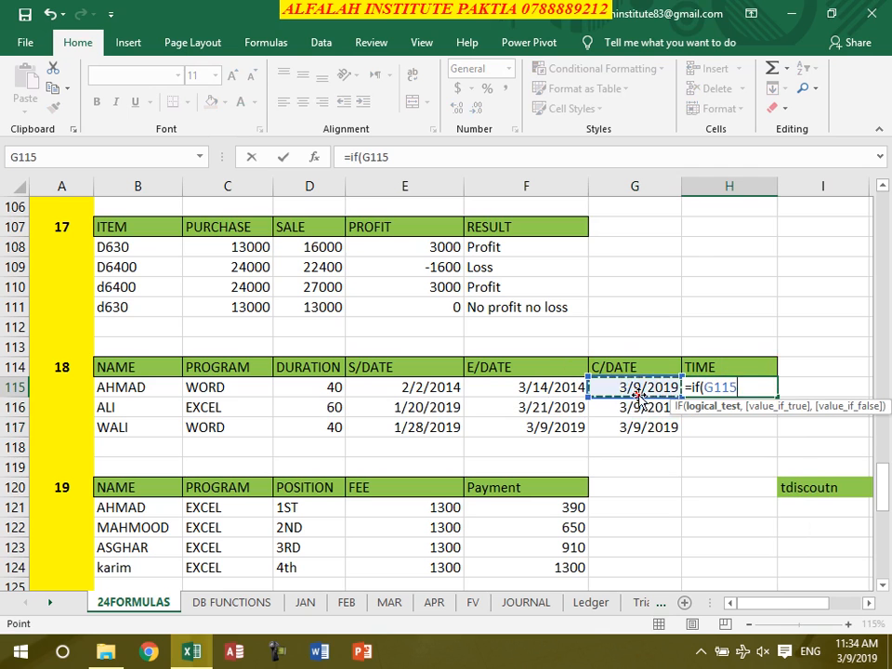
type("<")
left_click(567, 388)
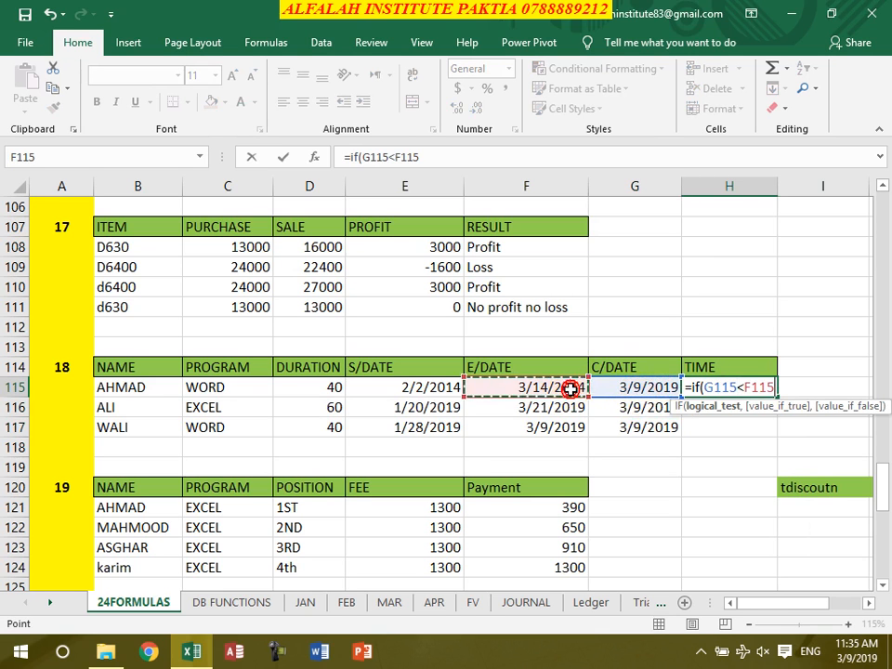
type(",\"Time left\",i")
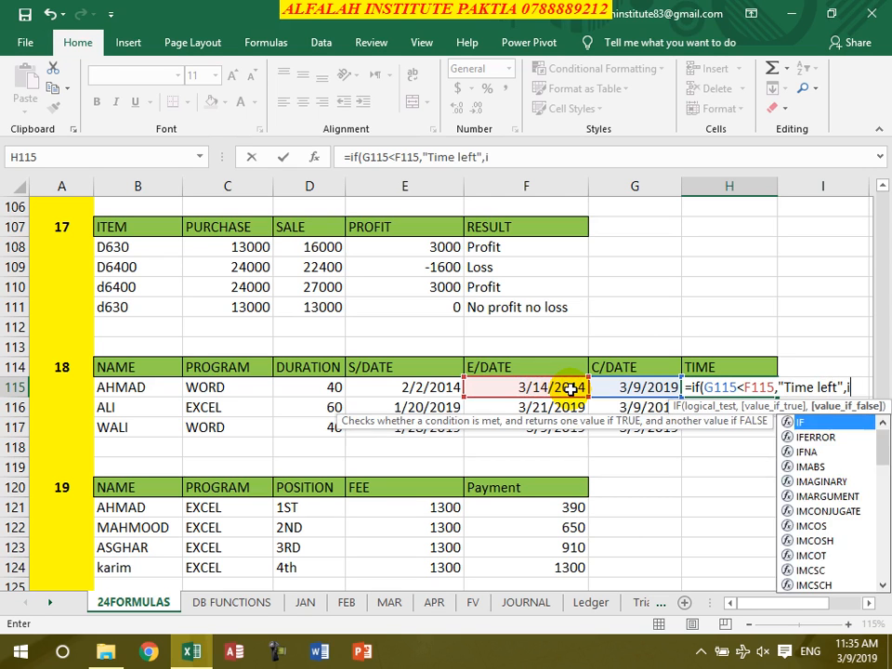
type("f(")
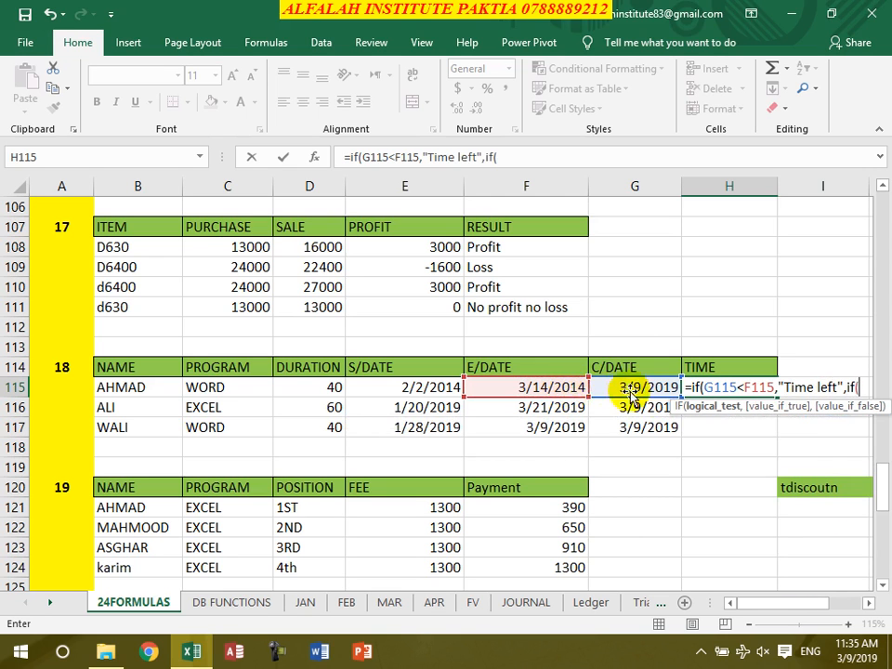
Complete the nested IF in H115 with G115>F115, "Time is over" and "Last Day", commit the formula and reselect the cell
left_click(632, 393)
type(">")
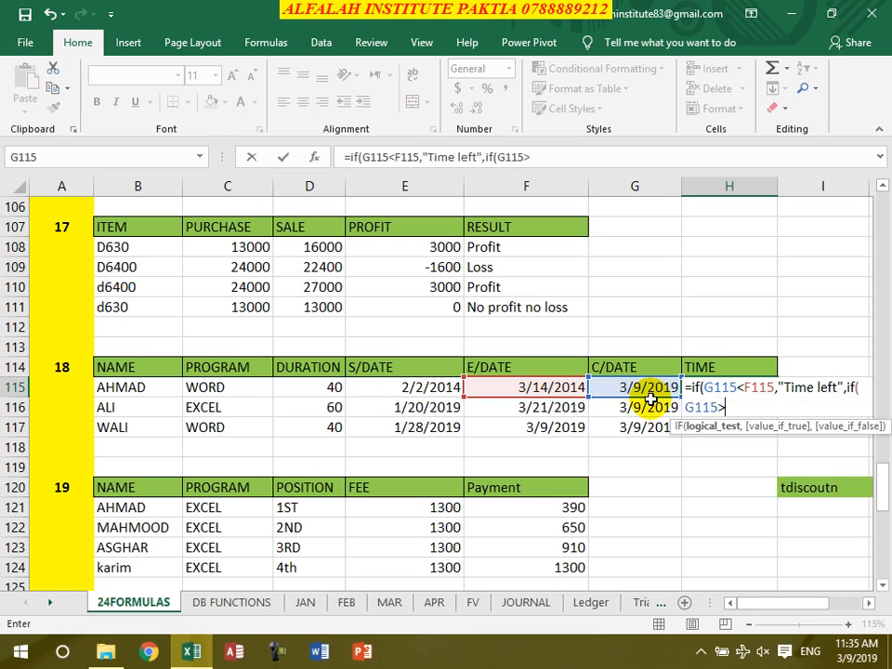
left_click(569, 388)
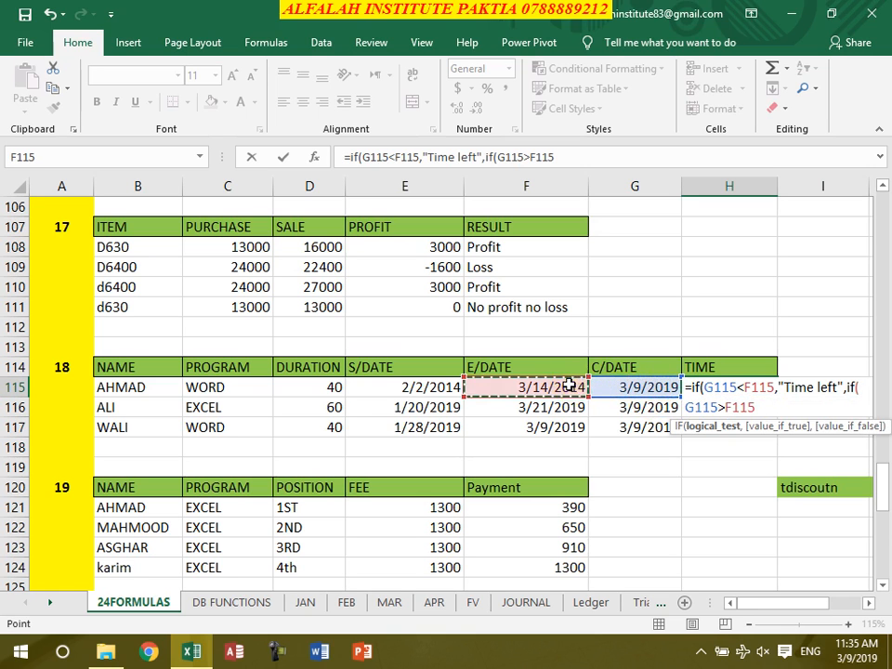
type(",\"Time is over\",")
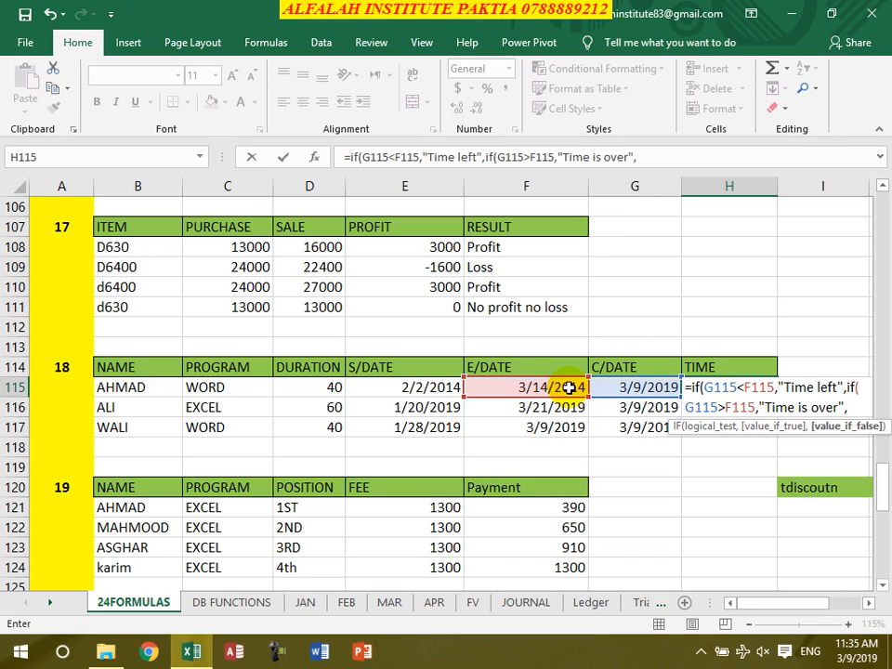
type("\"Last Day\"))")
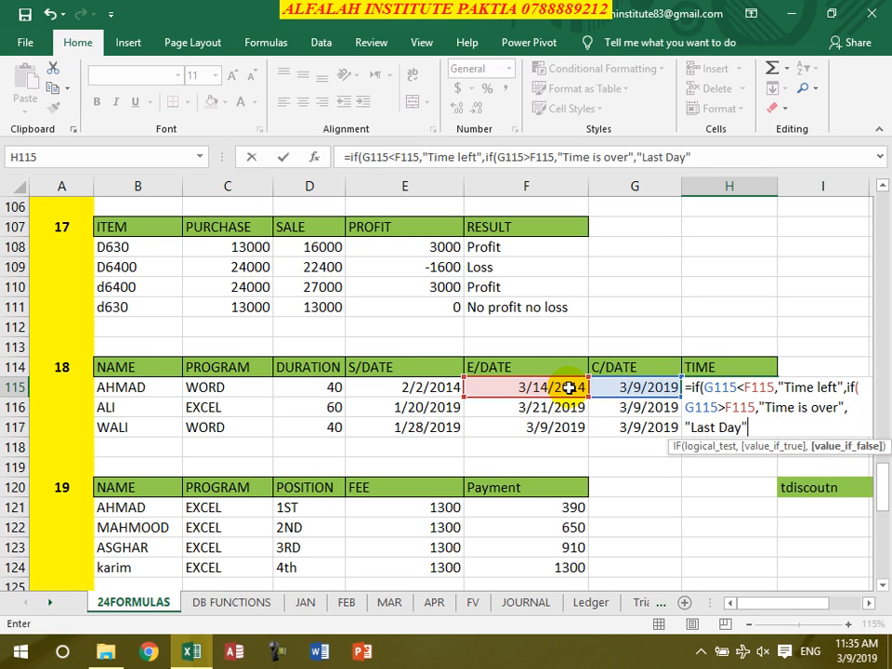
key("Return")
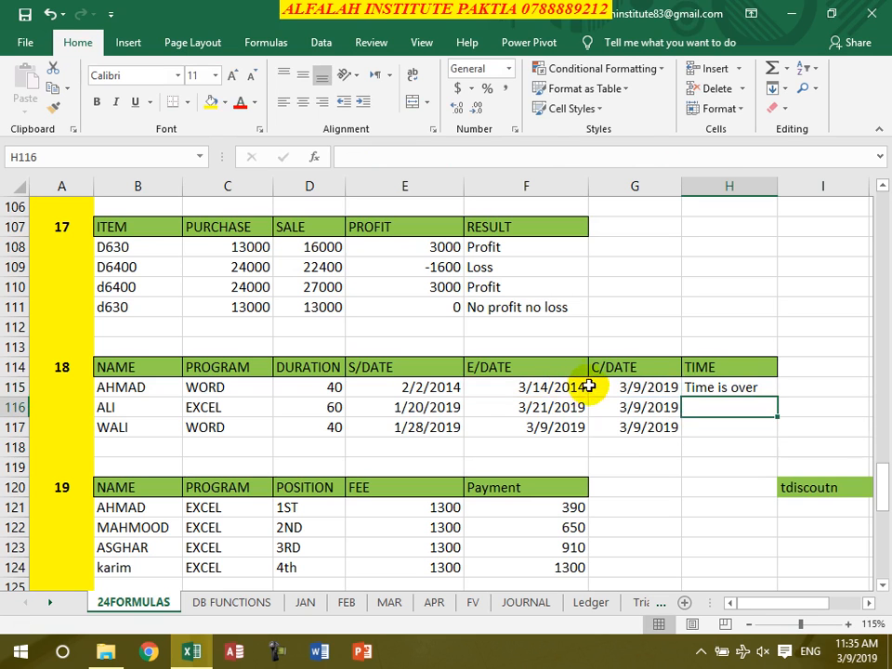
left_click(699, 388)
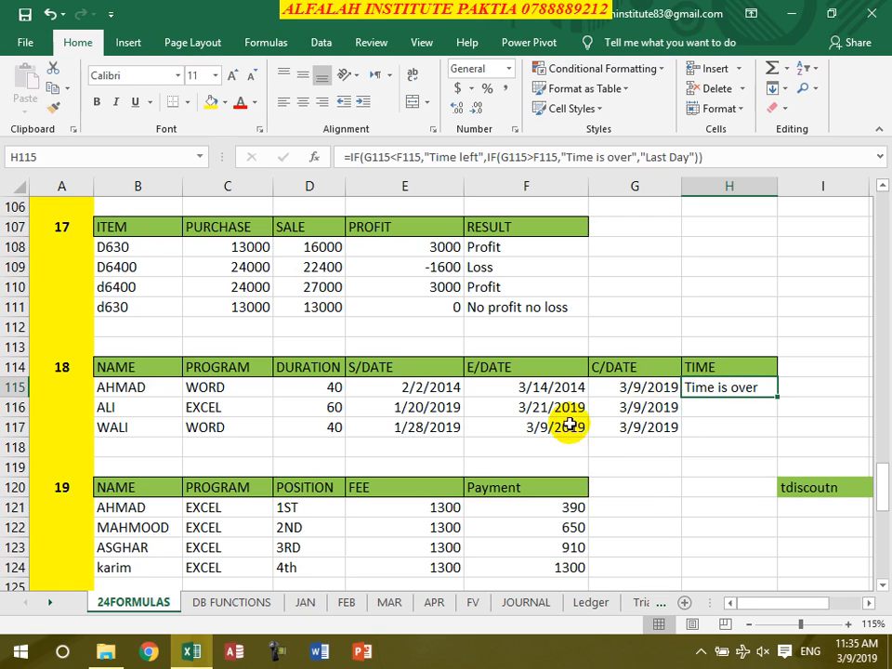
Fill the time status formula from H115 down to H117 and check the filled cells
left_click(633, 388)
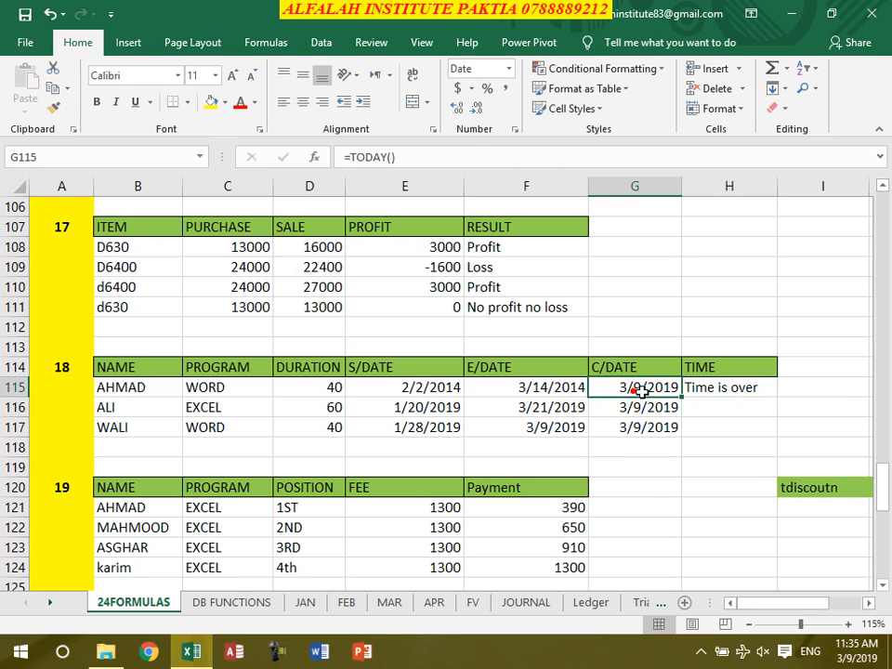
left_click(758, 389)
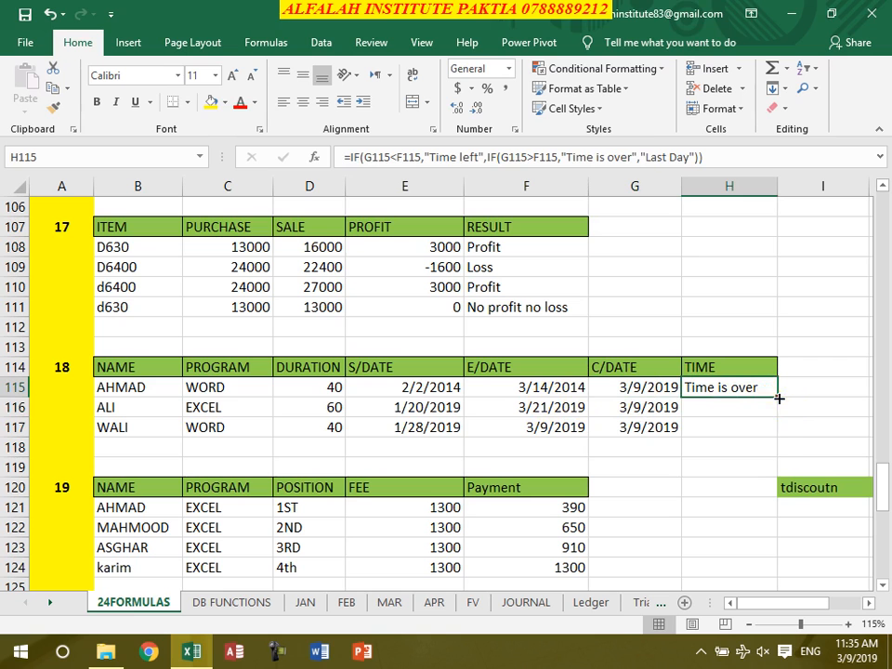
double_click(779, 398)
left_click(712, 409)
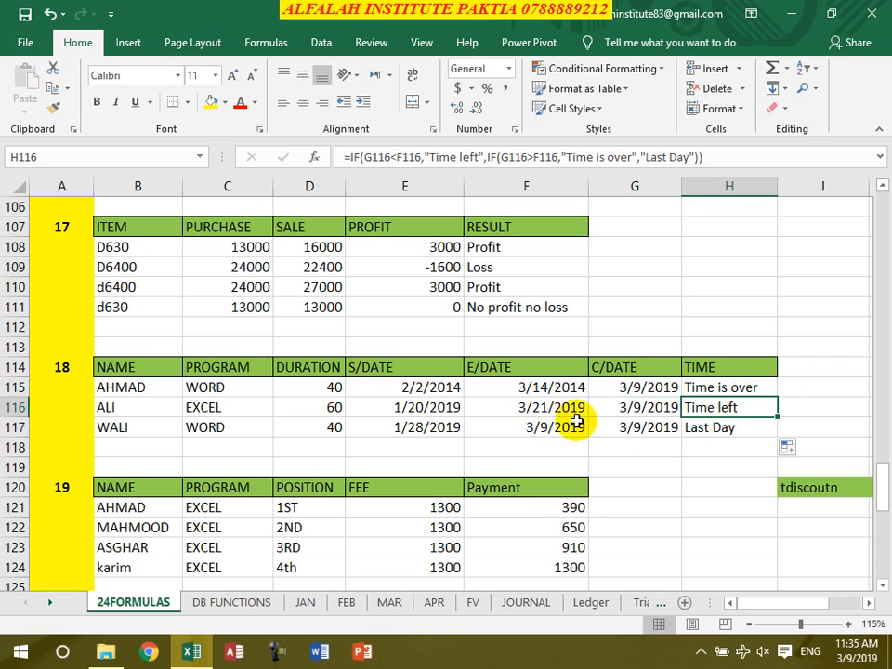
left_click(702, 429)
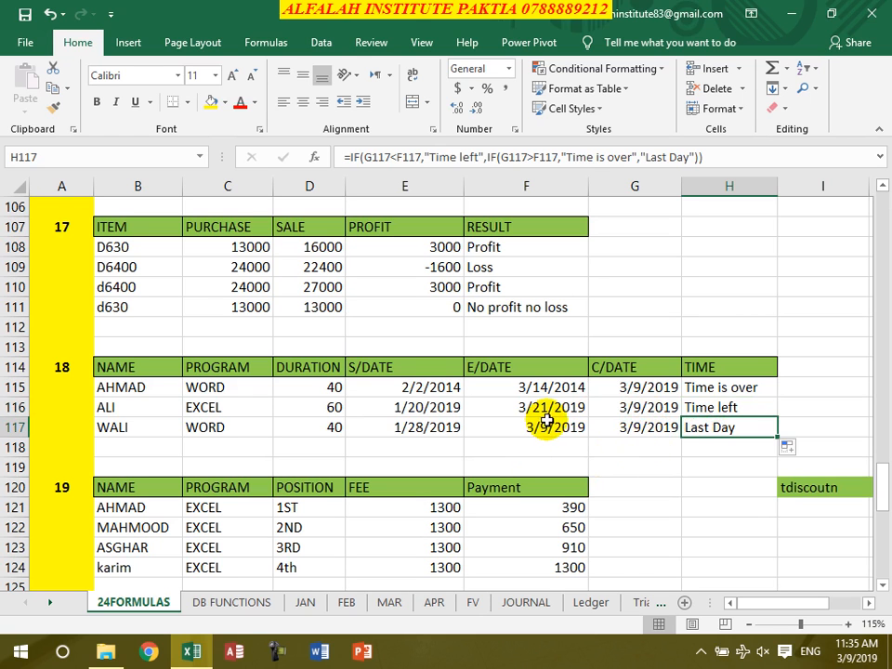
Clear the Payment values in F121:F124 of table 19
scroll(579, 435, "down", 3)
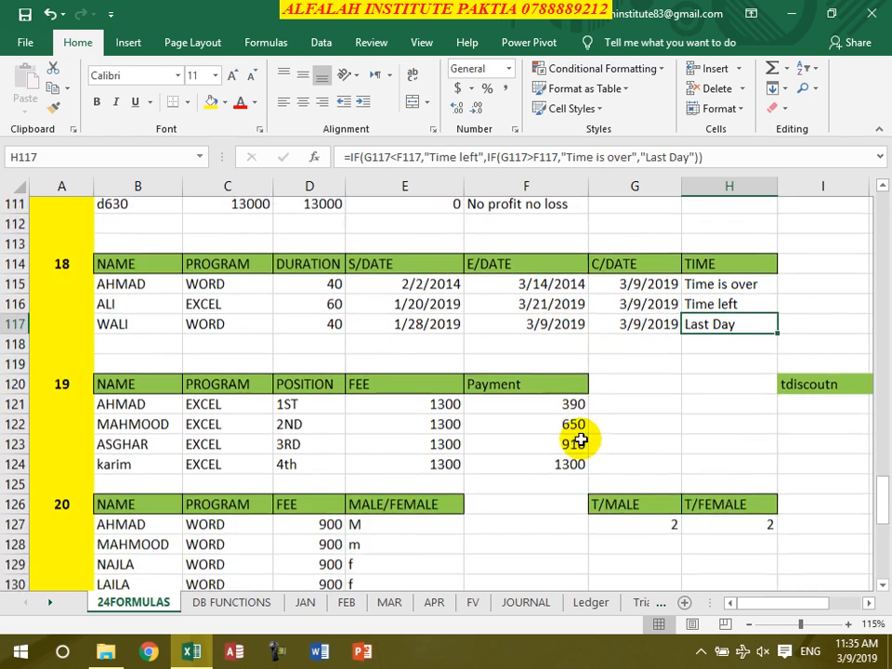
left_click_drag(540, 390, 546, 327)
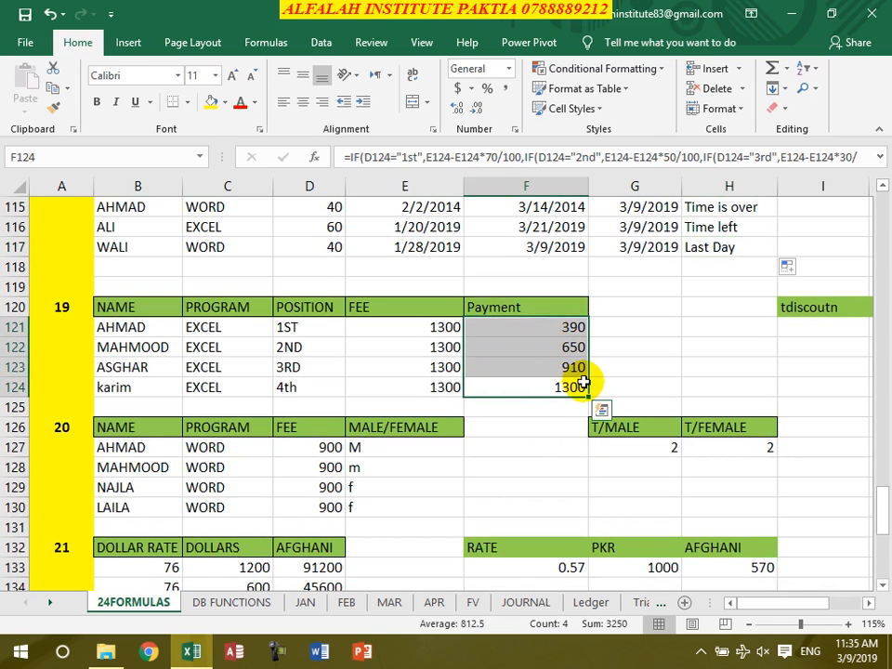
key("Delete")
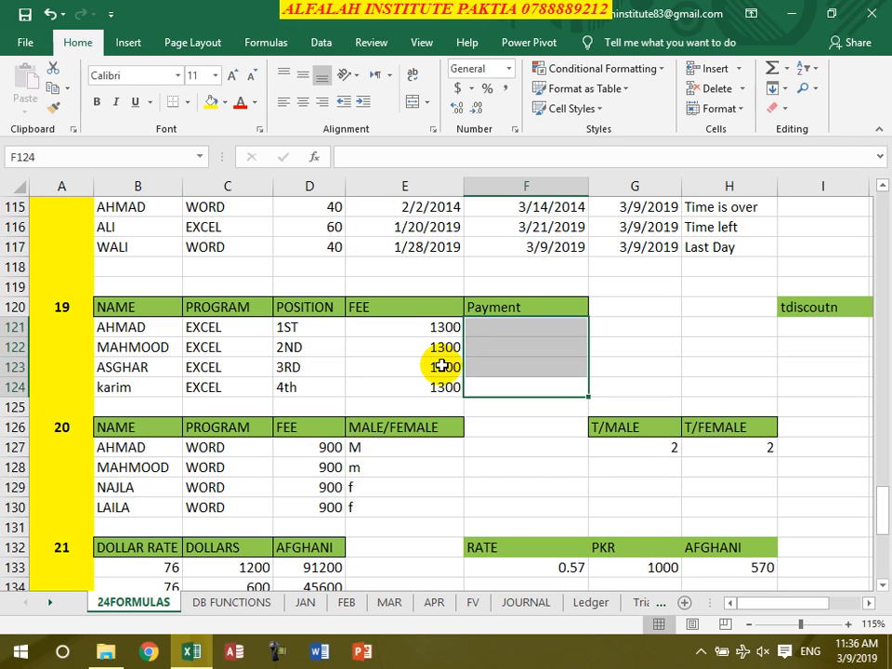
Begin an IF formula in F121 that tests whether the position in D121 equals "1st"
left_click(521, 331)
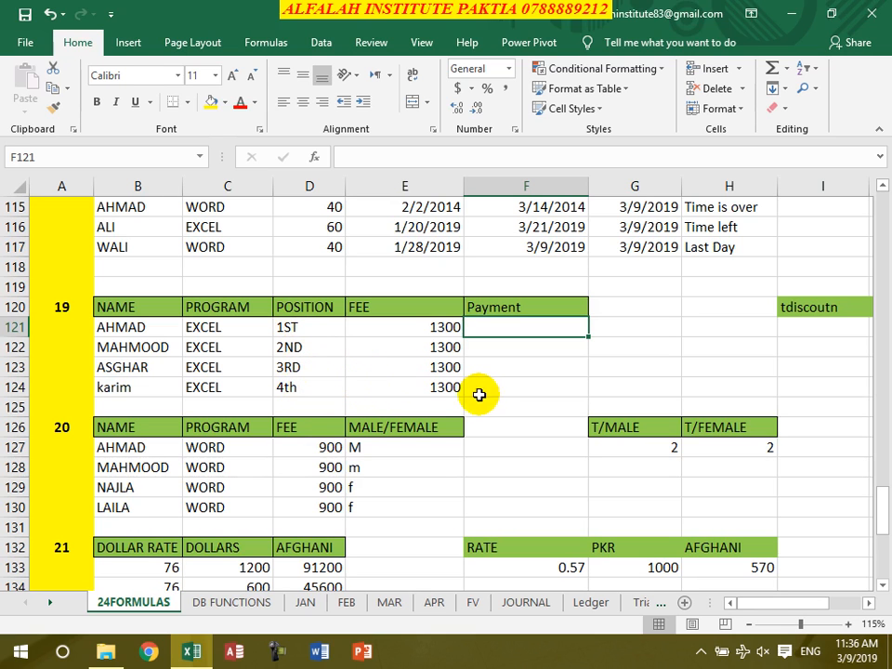
type("=if(")
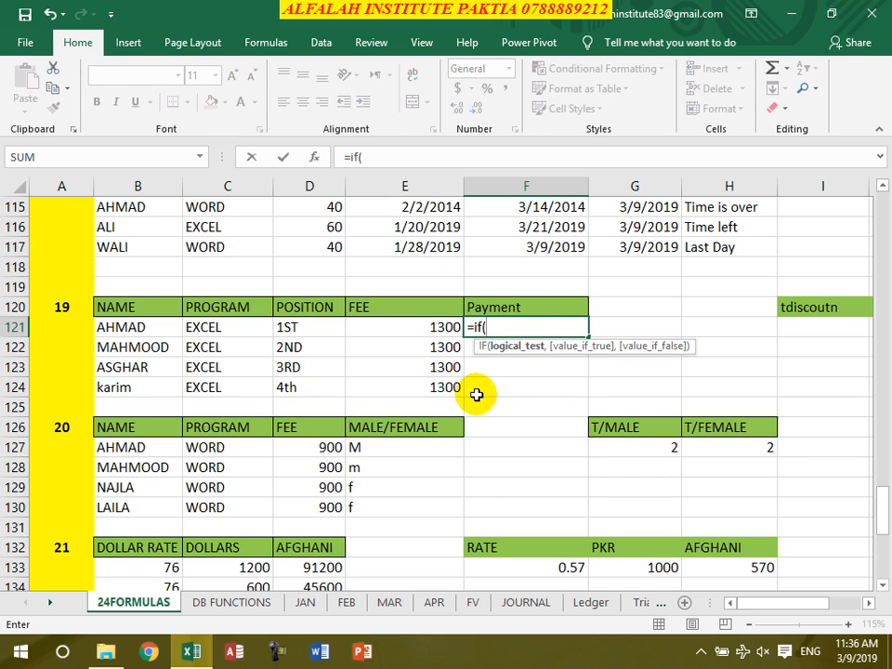
left_click(327, 327)
type("=\"1st\",")
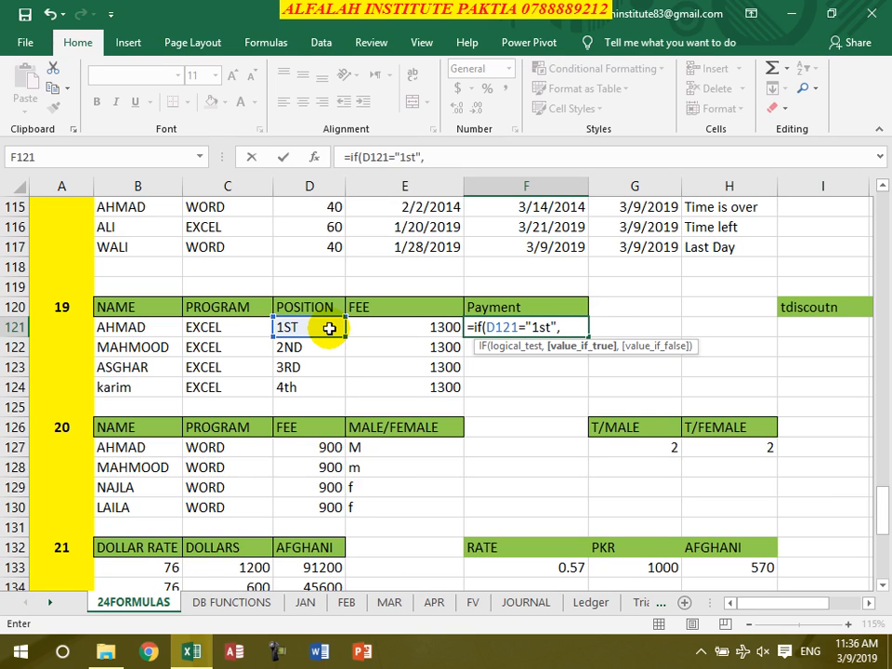
Give the IF in F121 the true value E121-E121*70/100 for a 70 percent fee discount
left_click(398, 331)
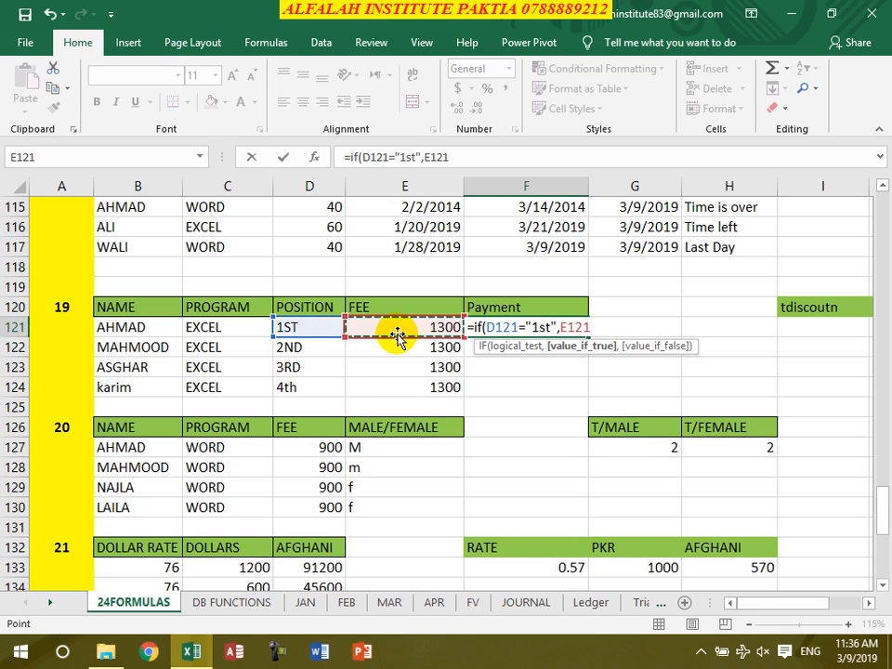
type("-")
left_click(400, 330)
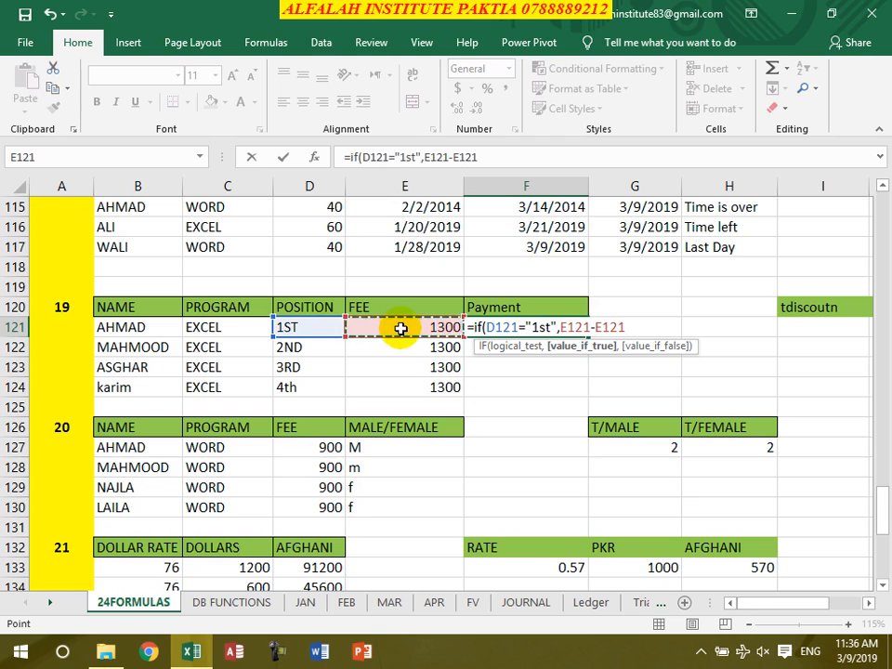
type("*70")
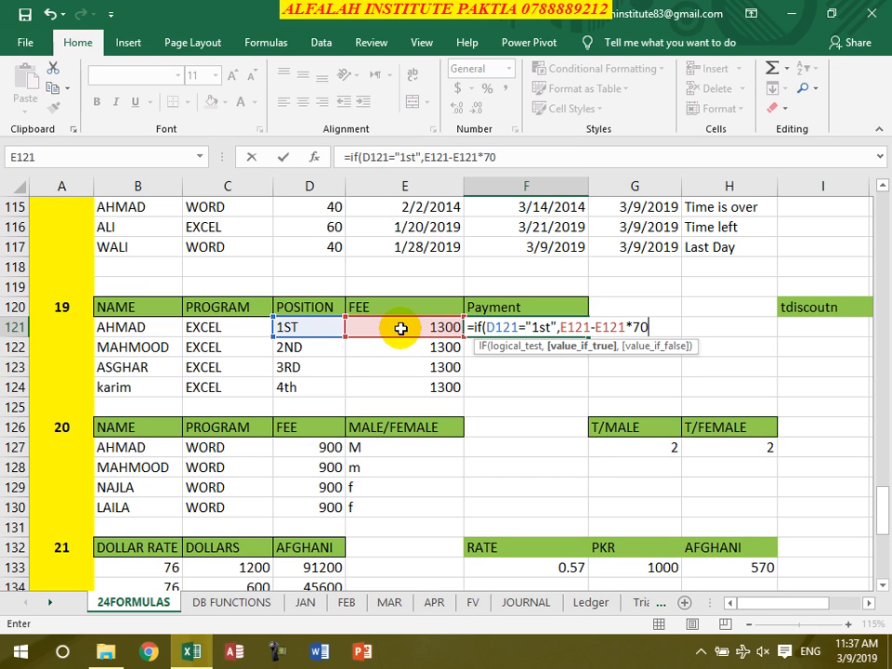
type("/100,if(")
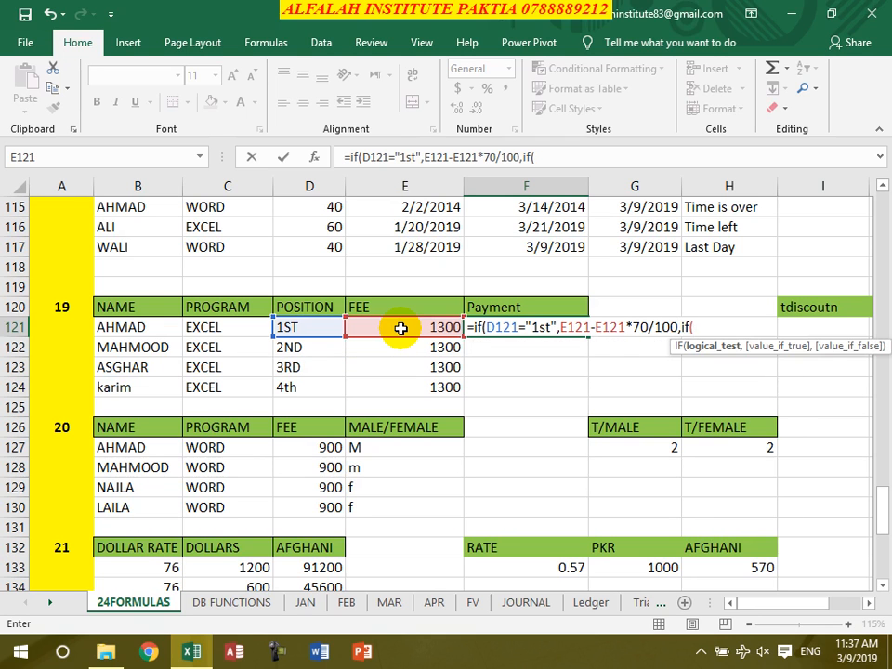
Nest a second IF in the F121 formula that returns E121-E121*50/100 when D121="2nd"
left_click(292, 331)
type("=\"2nd")
key("BackSpace")
type("nd\",")
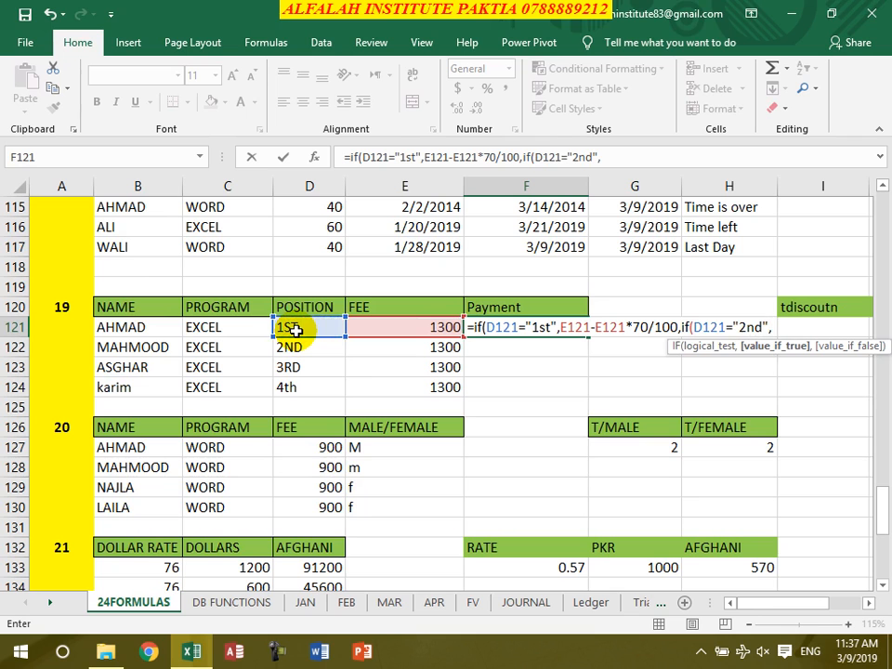
left_click(377, 333)
type("-")
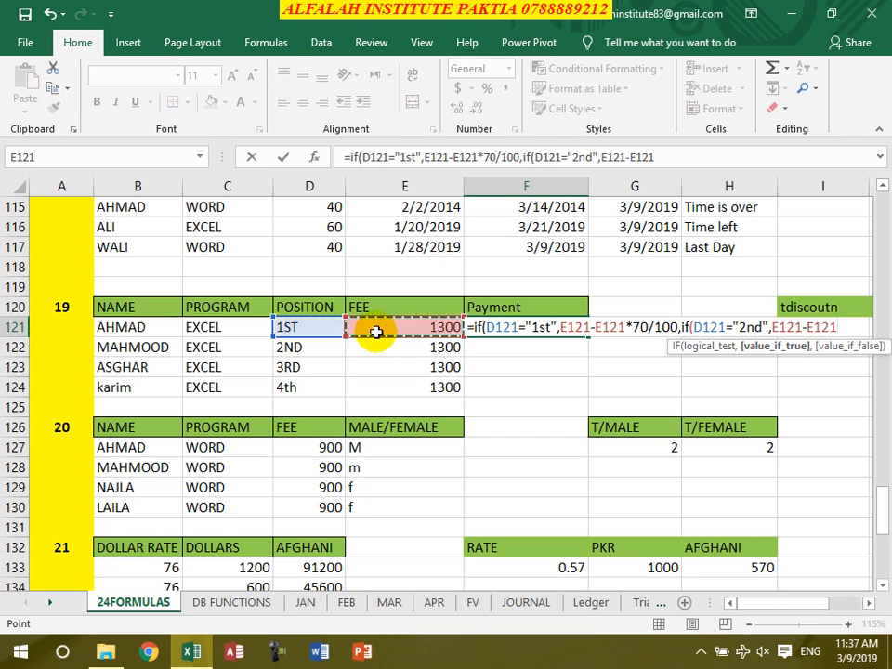
type("*50/")
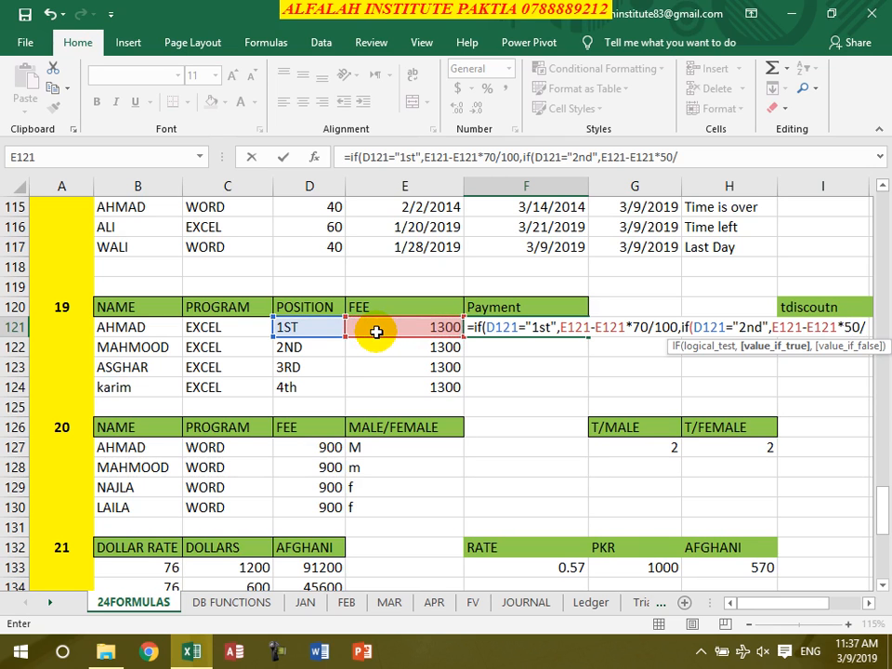
type("100")
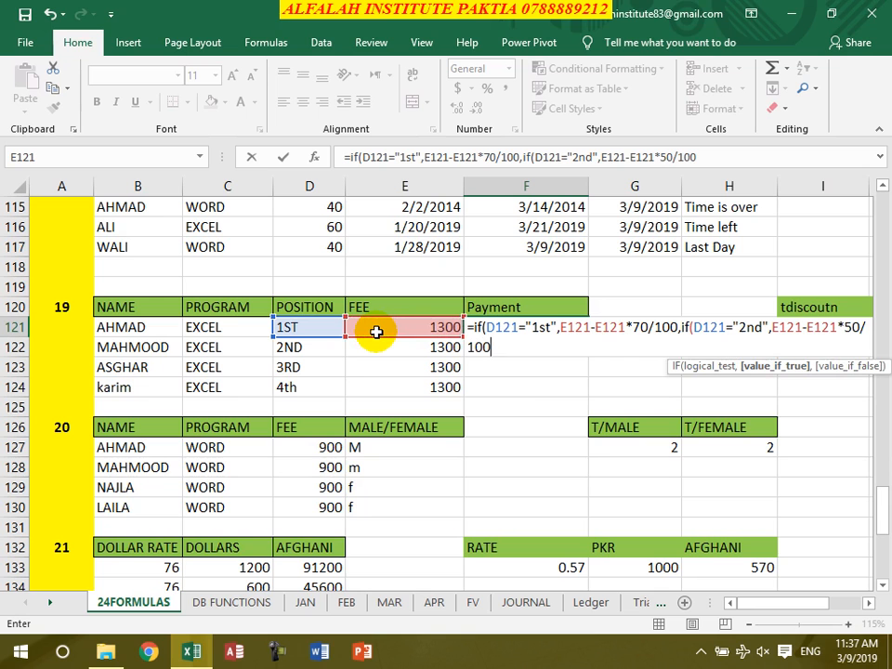
type(",if(")
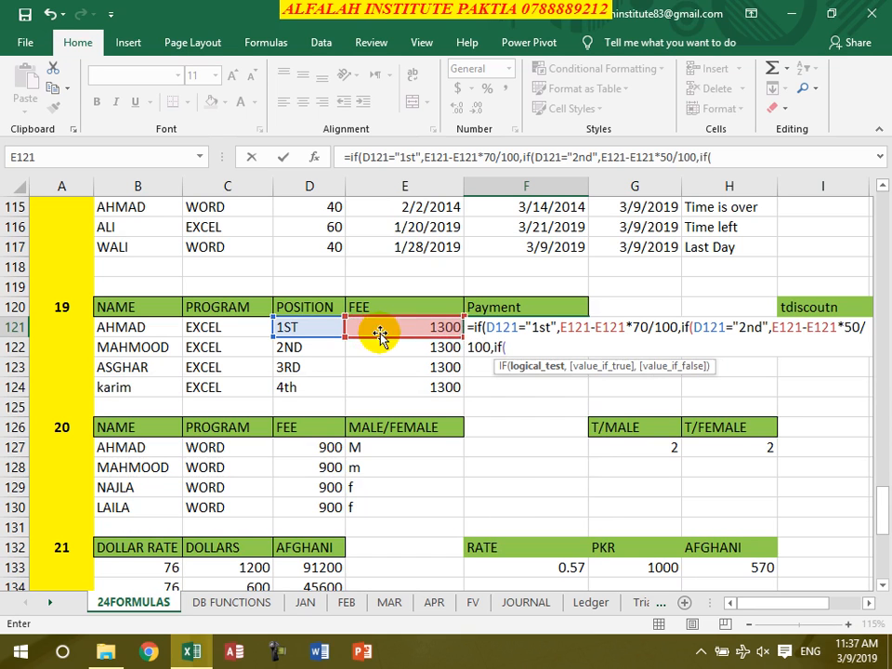
Nest a third IF in the F121 formula that returns E121-E121*30/100 when D121="3rd"
left_click(321, 329)
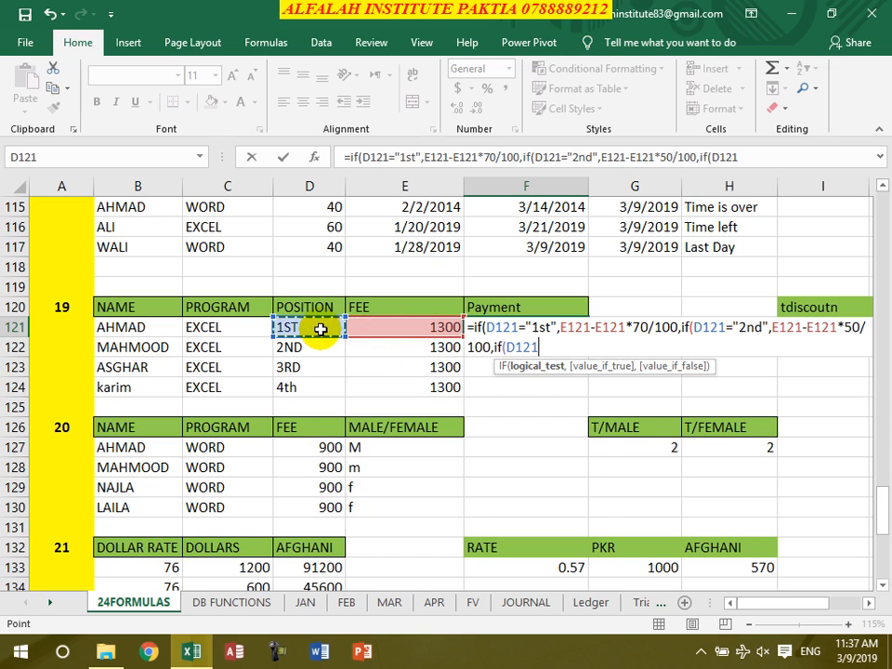
type("=")
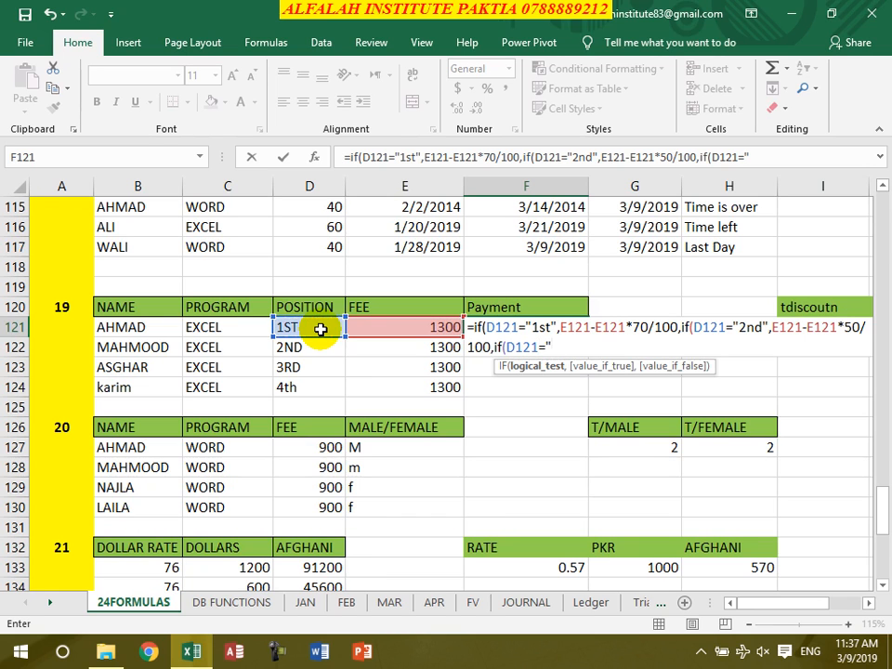
type("\"3rd\",")
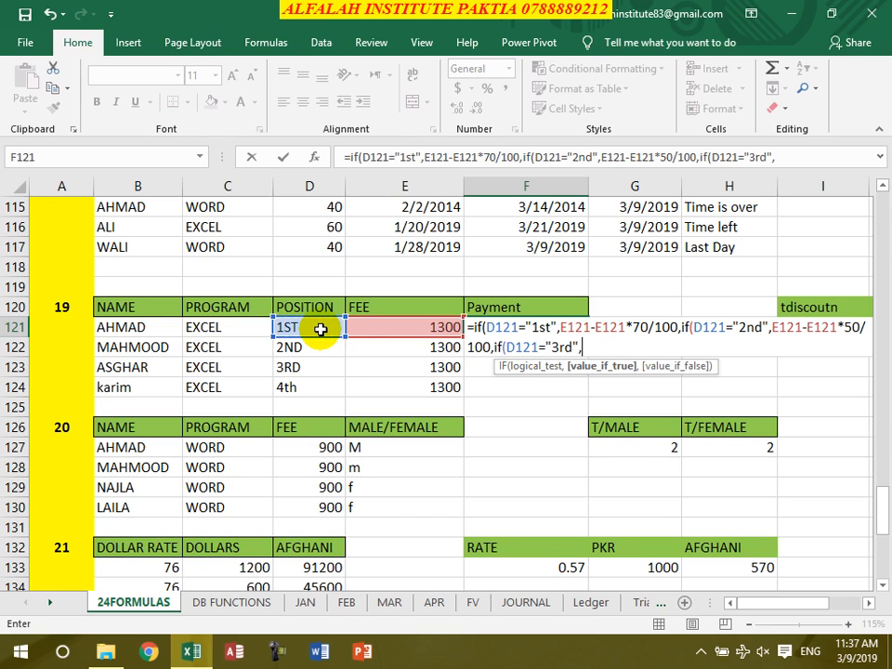
left_click(400, 329)
type("-")
left_click(400, 329)
type("*30/1")
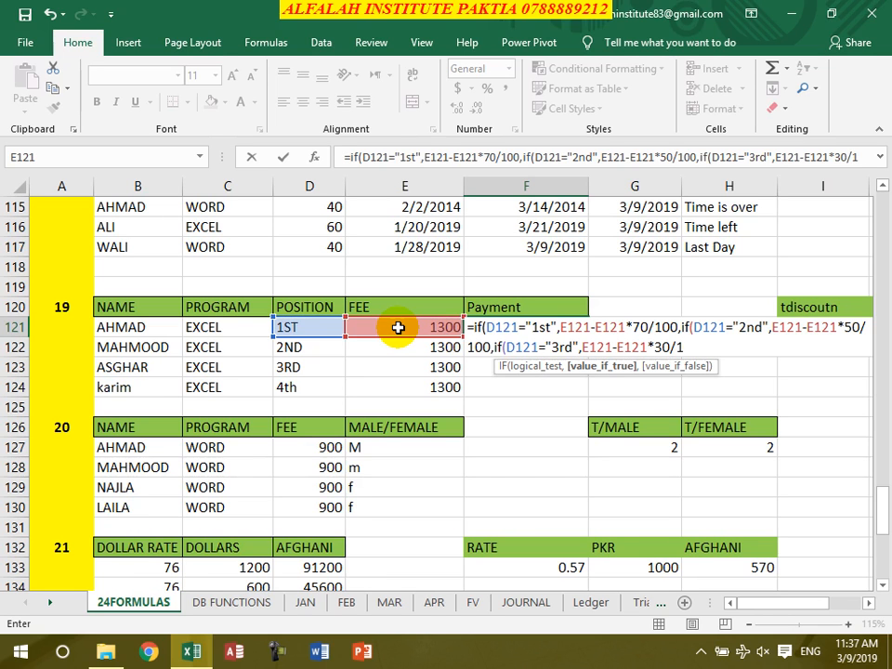
type("00,")
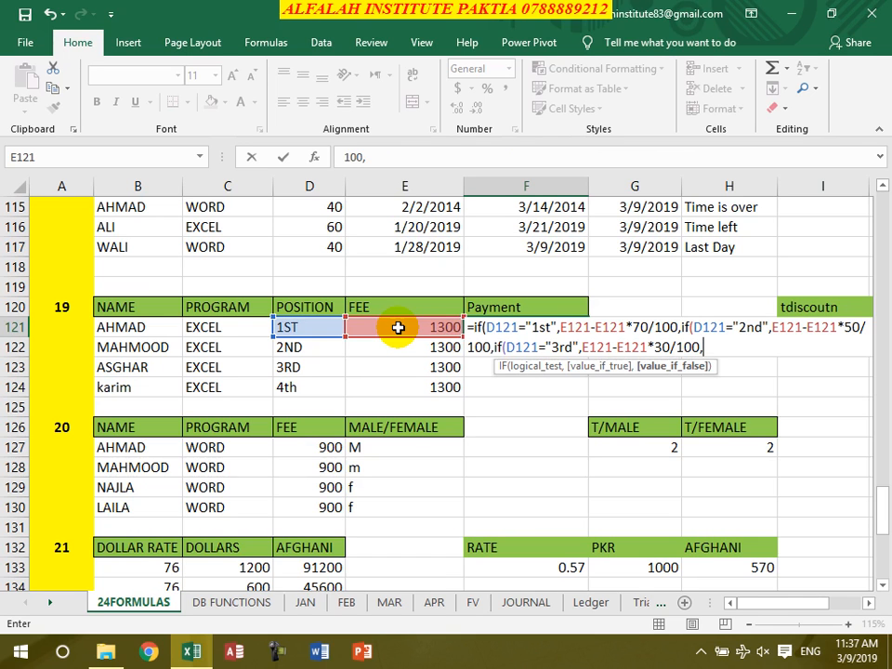
Complete the F121 formula with E121-E121*0/100 as the last false value, close all three IFs and commit it
left_click(398, 327)
type("-")
left_click(398, 327)
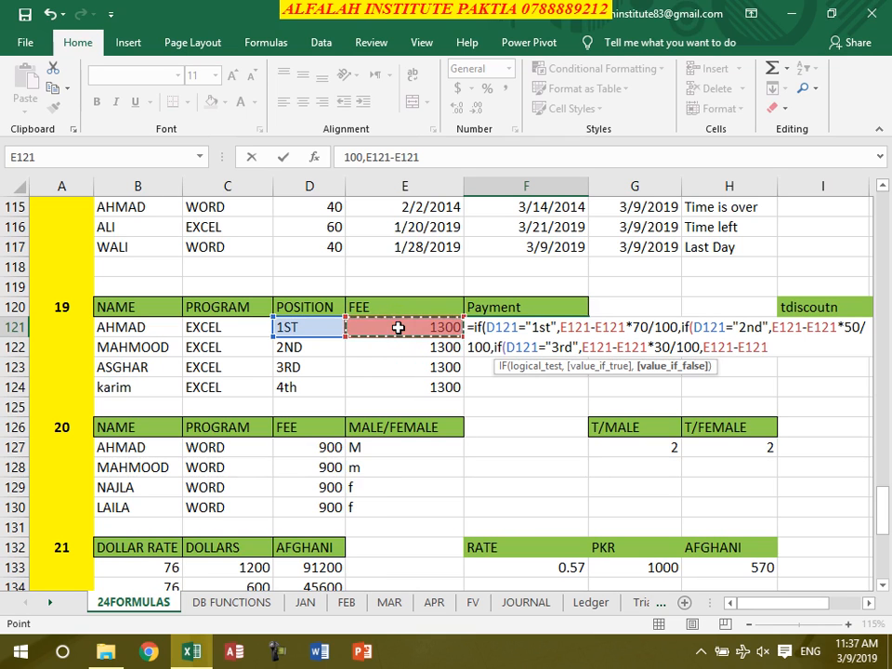
type("*0/100")
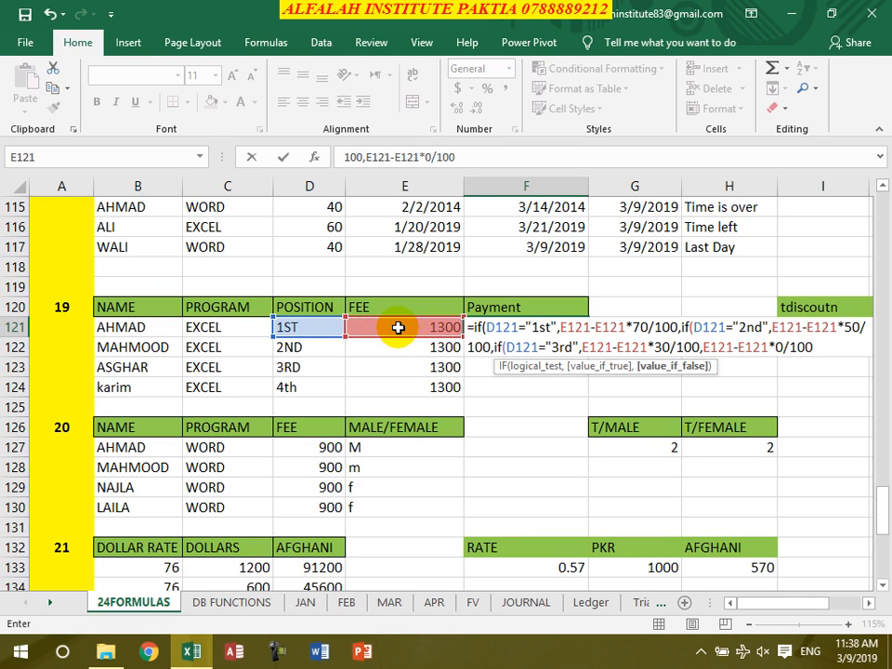
type(")))")
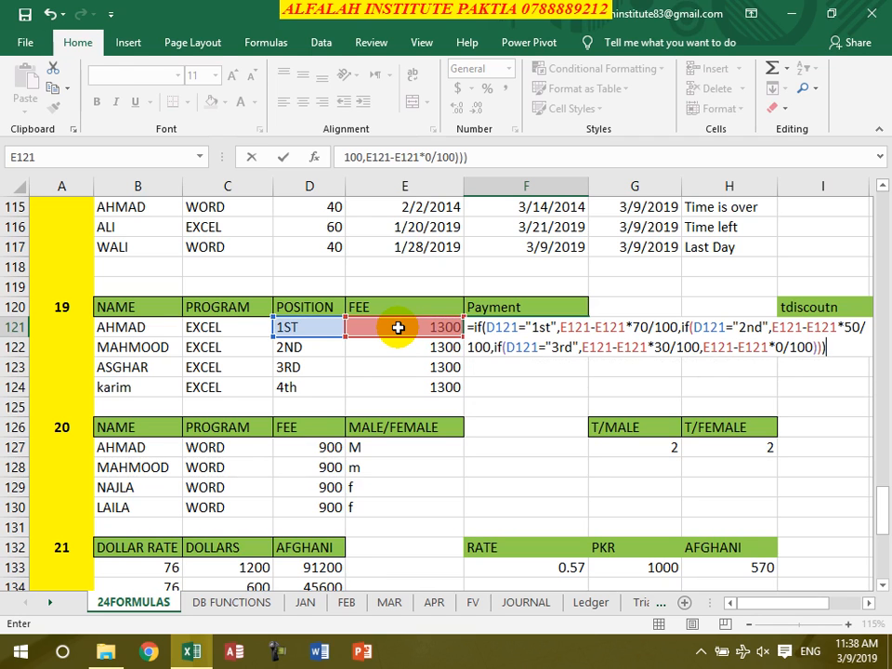
key("Return")
Fill the Payment formula from F121 down to F124 and check each filled cell
left_click(541, 325)
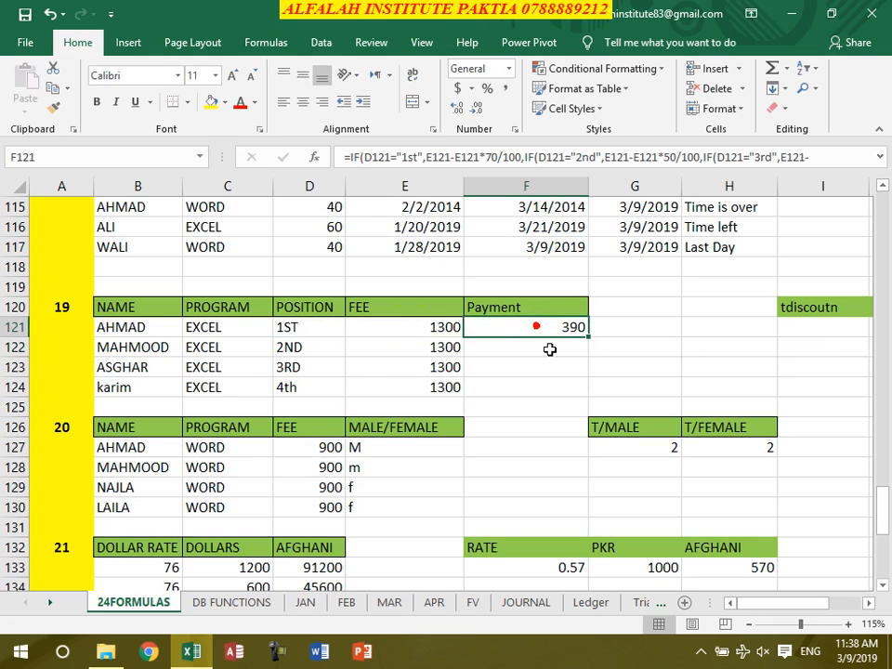
left_click(592, 339)
left_click(565, 332)
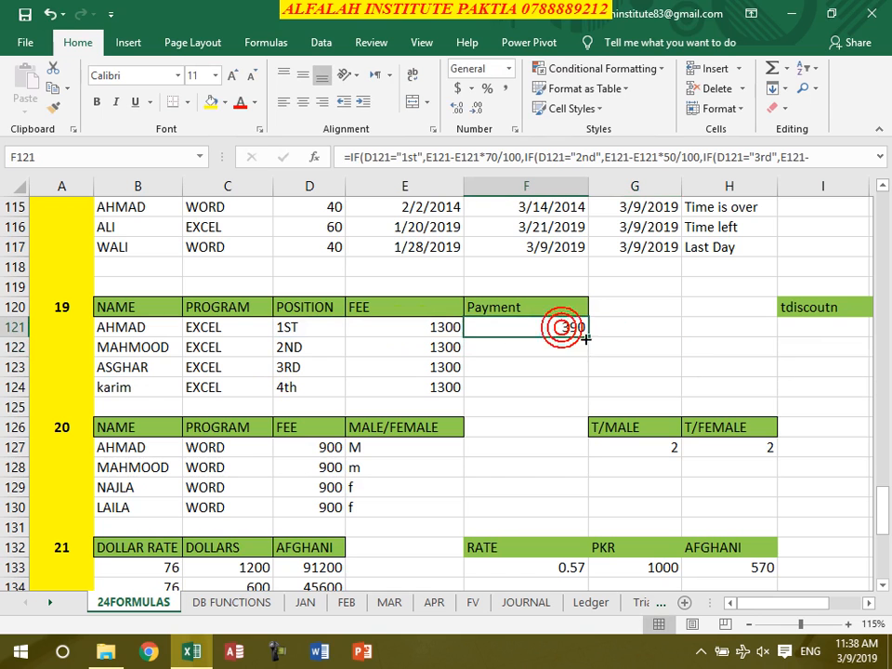
double_click(589, 337)
double_click(559, 350)
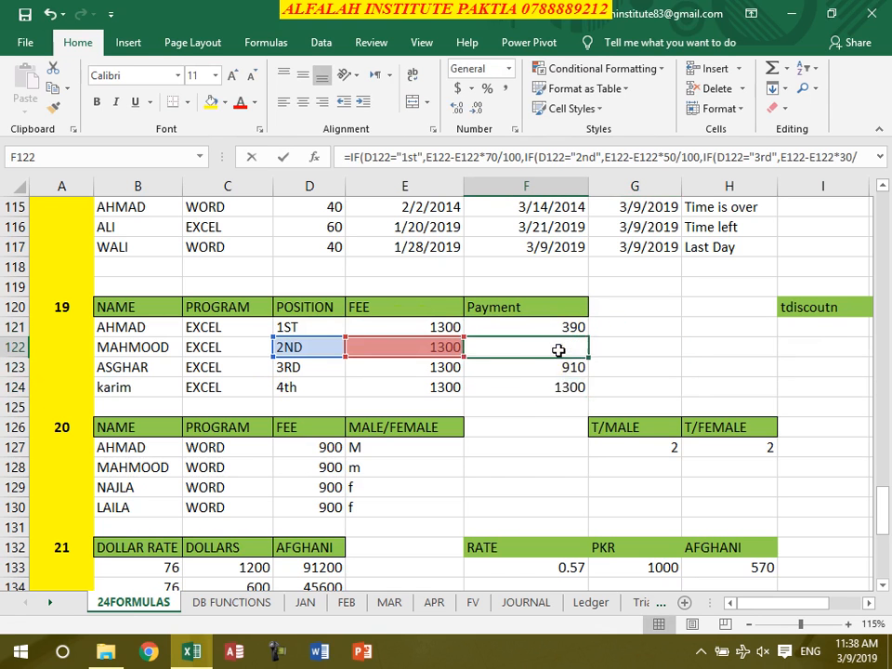
left_click(509, 429)
left_click(568, 350)
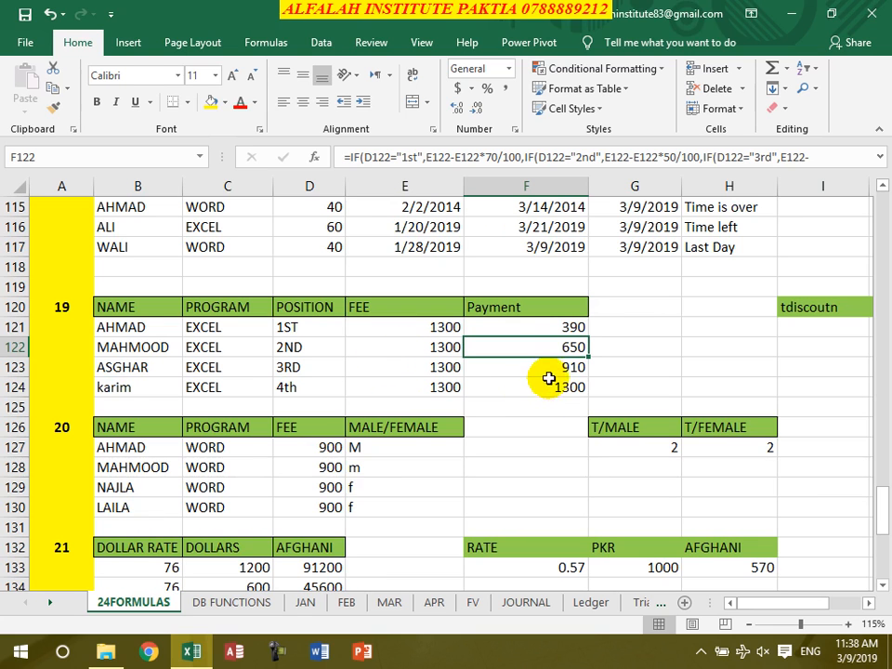
left_click(546, 370)
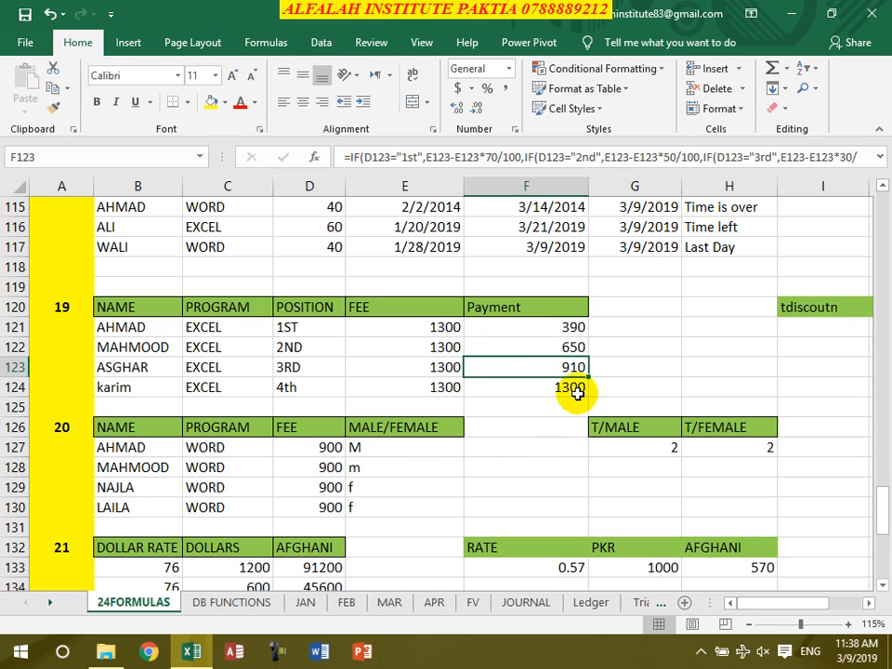
left_click(572, 384)
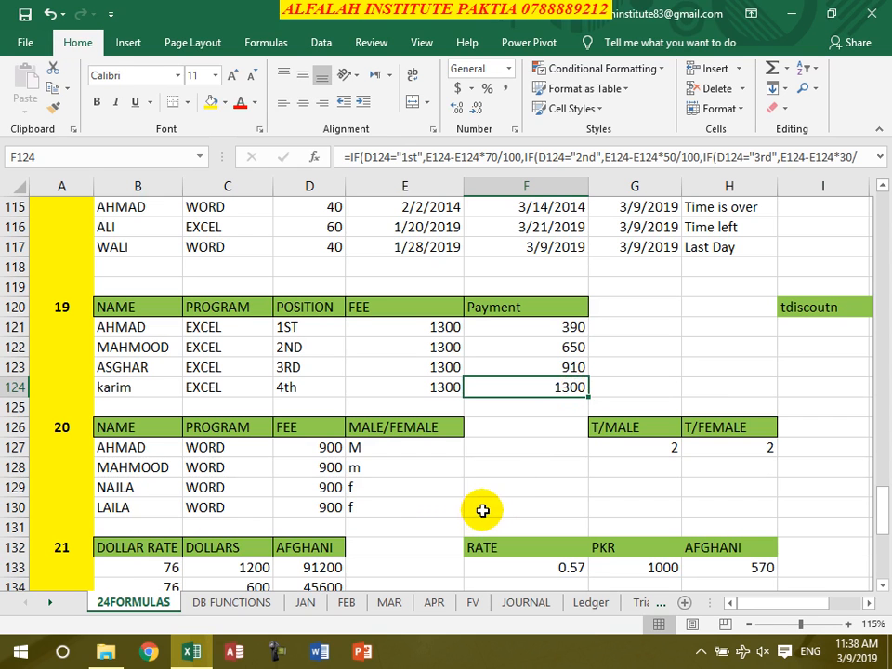
Clear the existing T/MALE and T/FEMALE formulas in G127:H127 of table 20
scroll(624, 427, "down", 2)
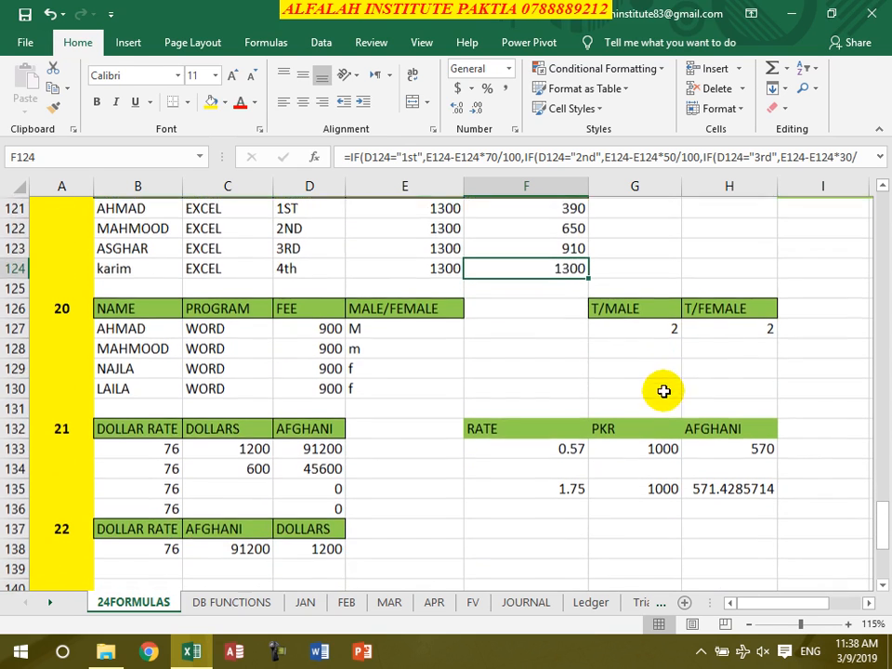
left_click_drag(655, 331, 722, 331)
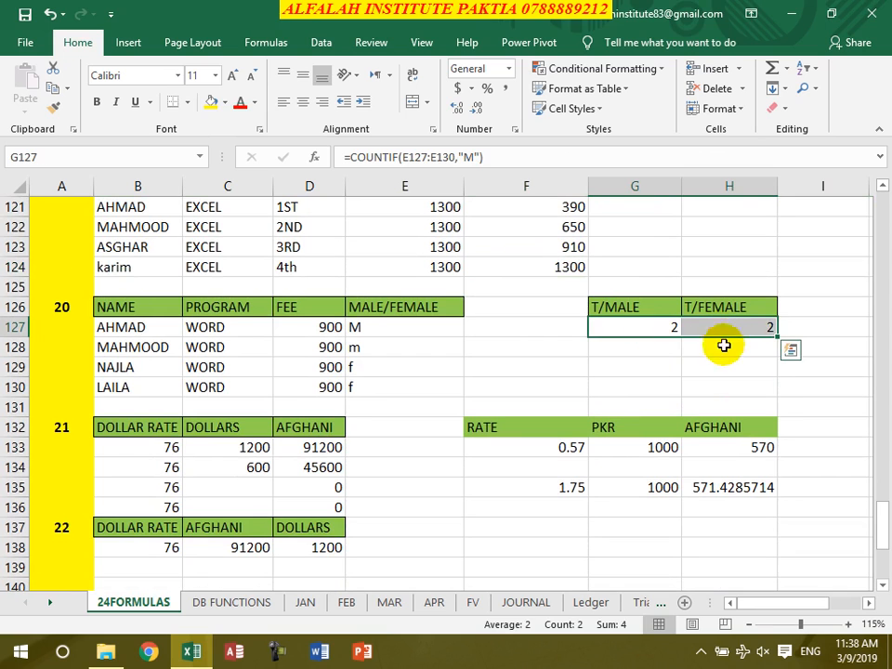
key("Delete")
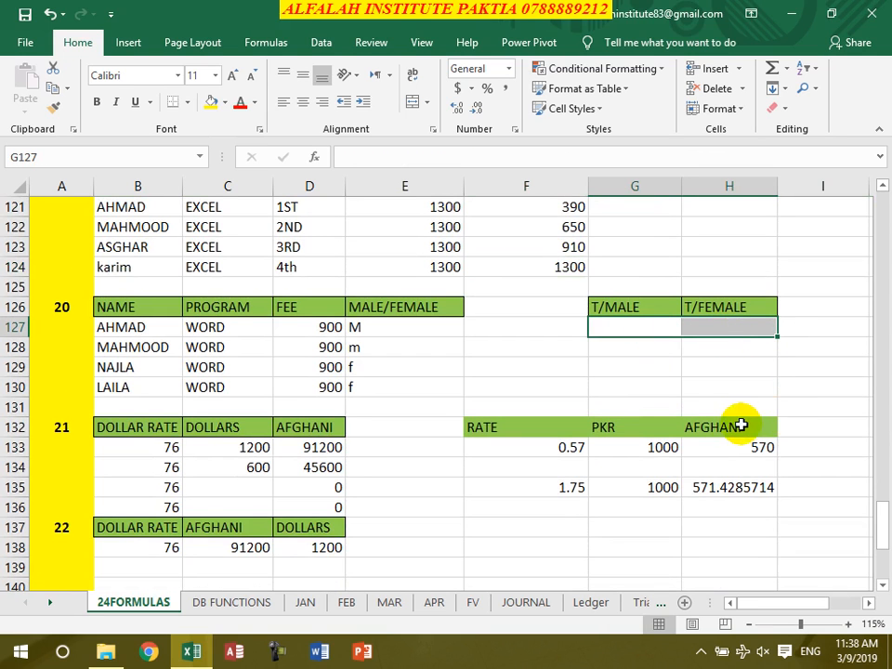
Enter =countif(E127:E130,"M") in G127 to count the male entries
left_click(643, 331)
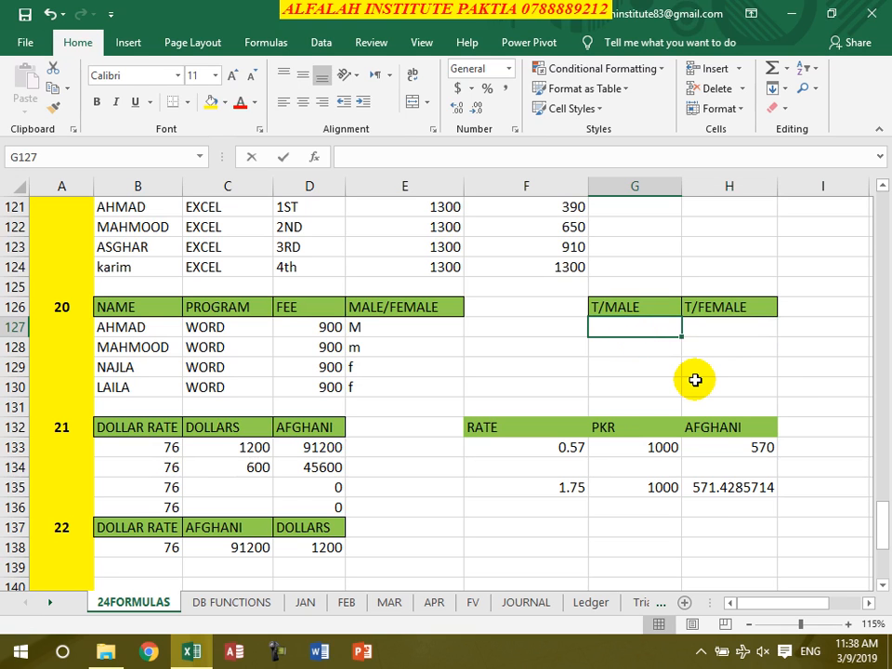
type("=countif(")
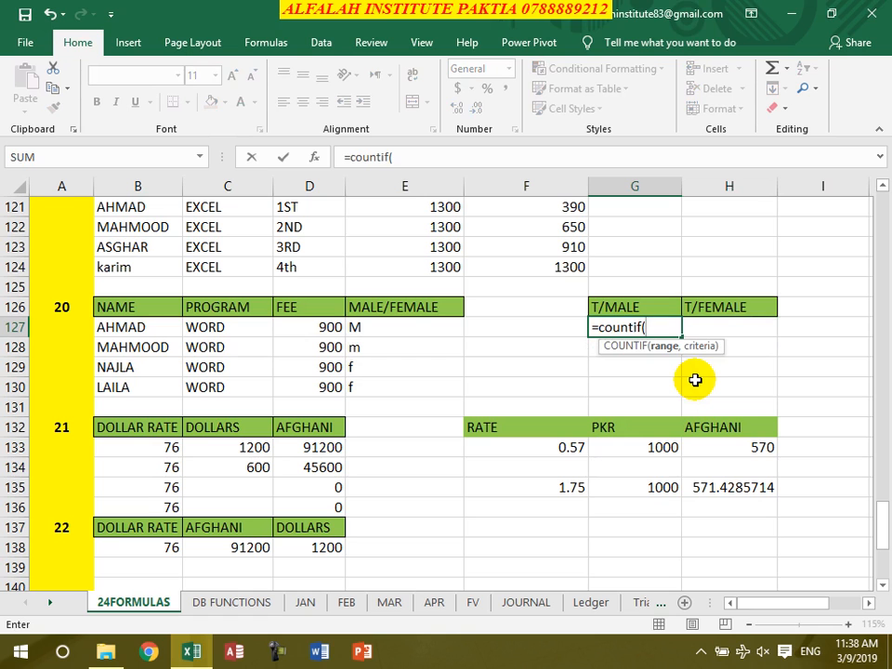
left_click(414, 326)
left_click_drag(408, 348, 401, 396)
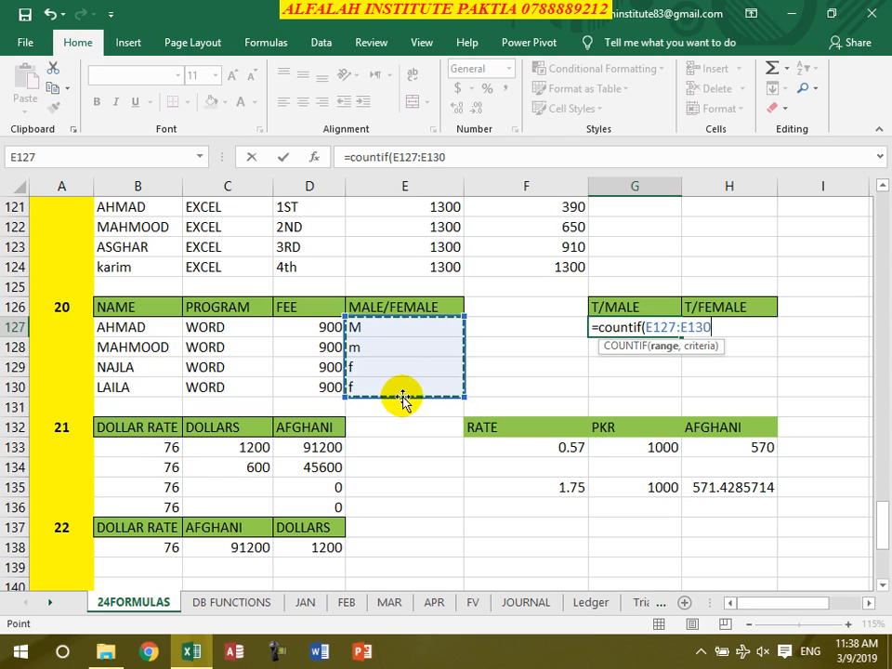
type(",")
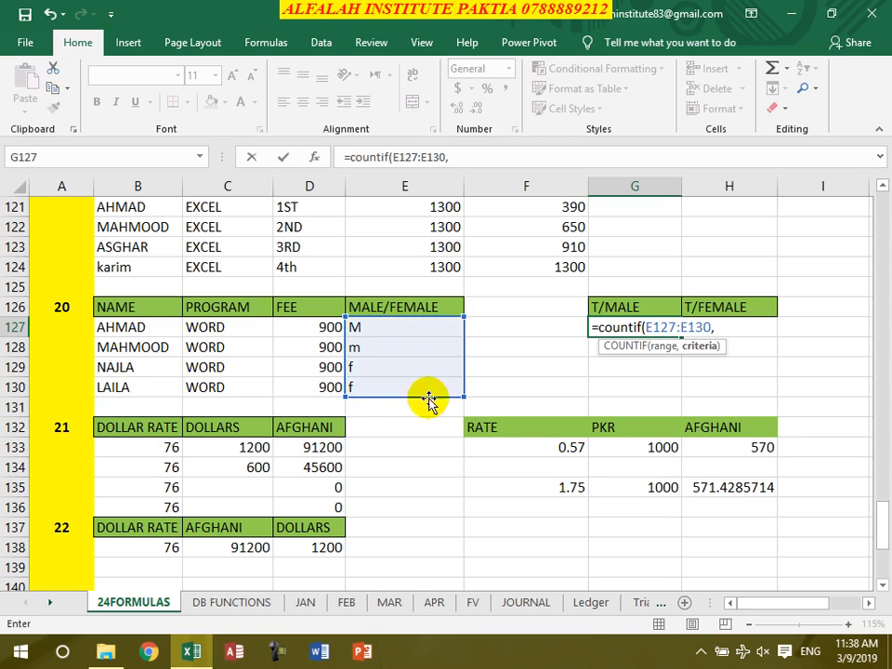
type("\"M\"")
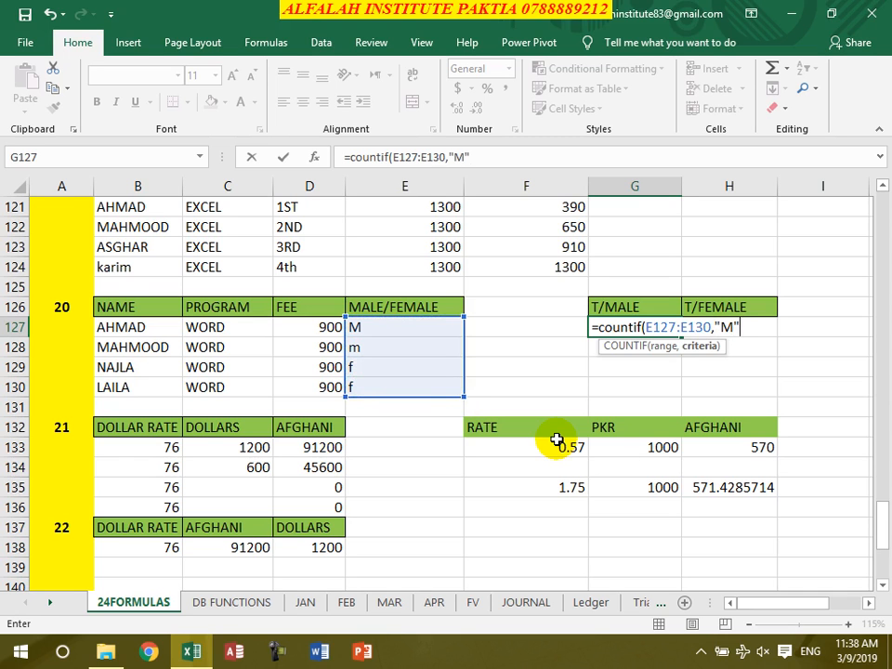
type(")")
key("Return")
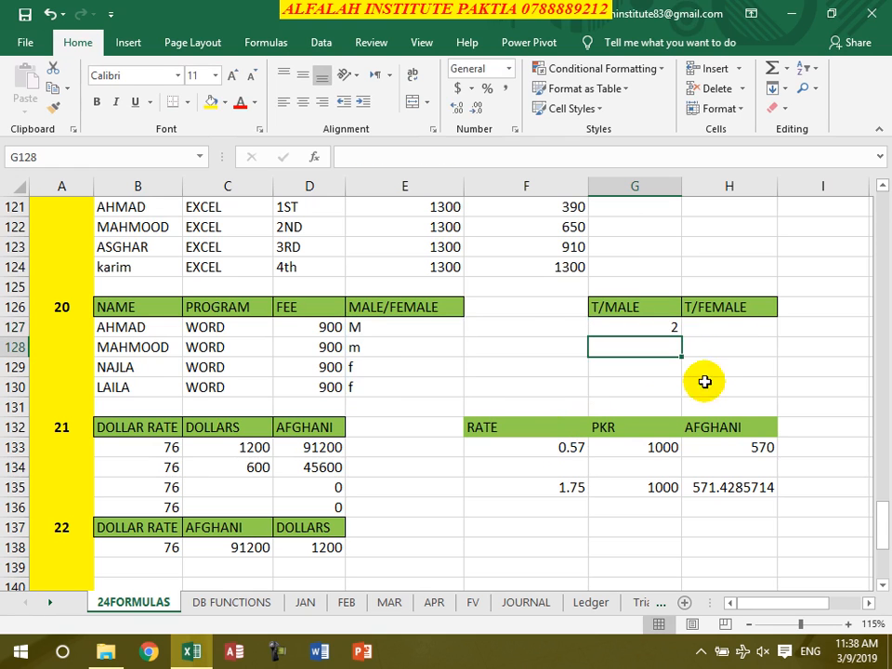
Enter =countif(E127:E130,"F") in H127 to count the female entries
left_click(702, 332)
type("=")
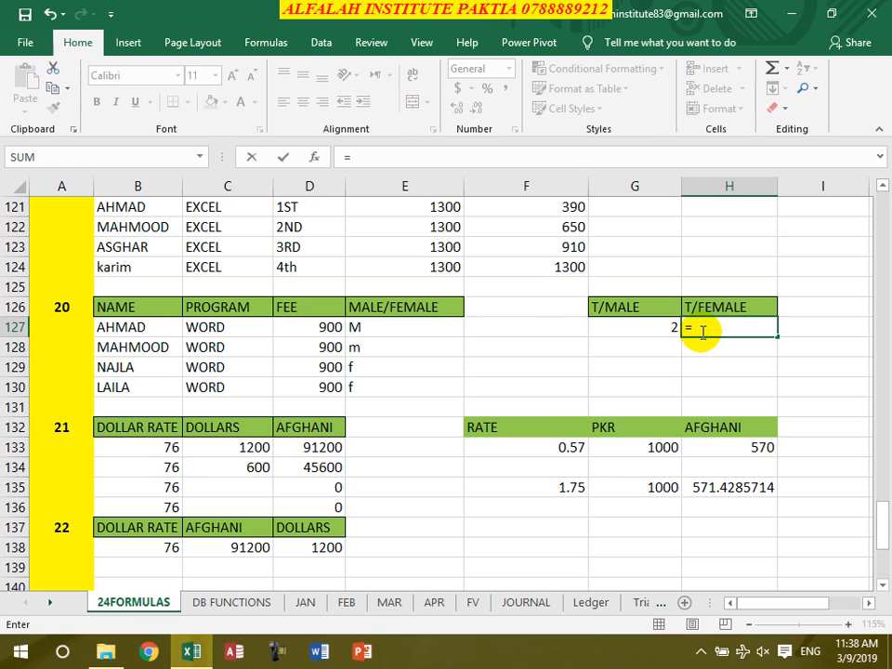
type("countif(")
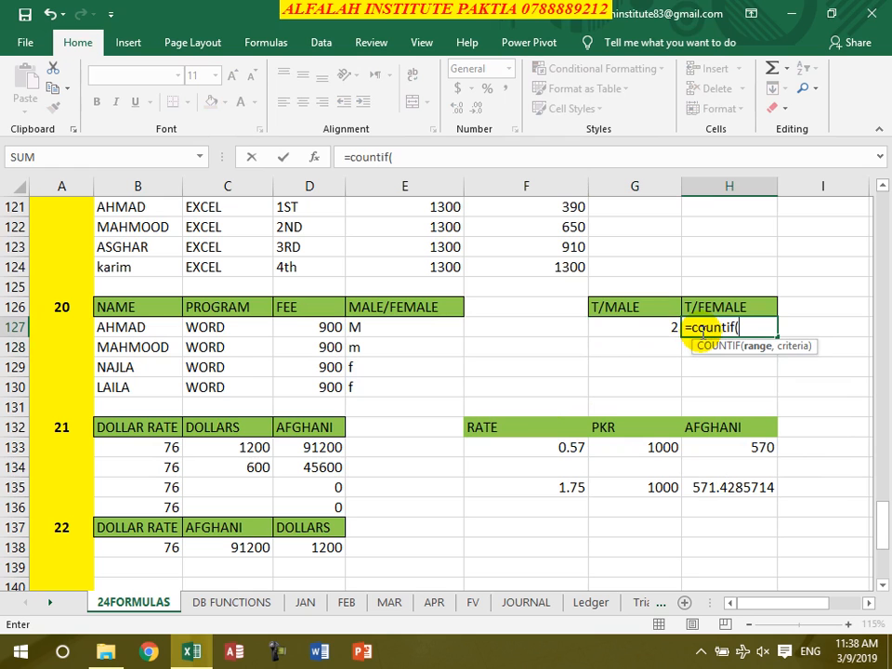
left_click_drag(429, 330, 408, 390)
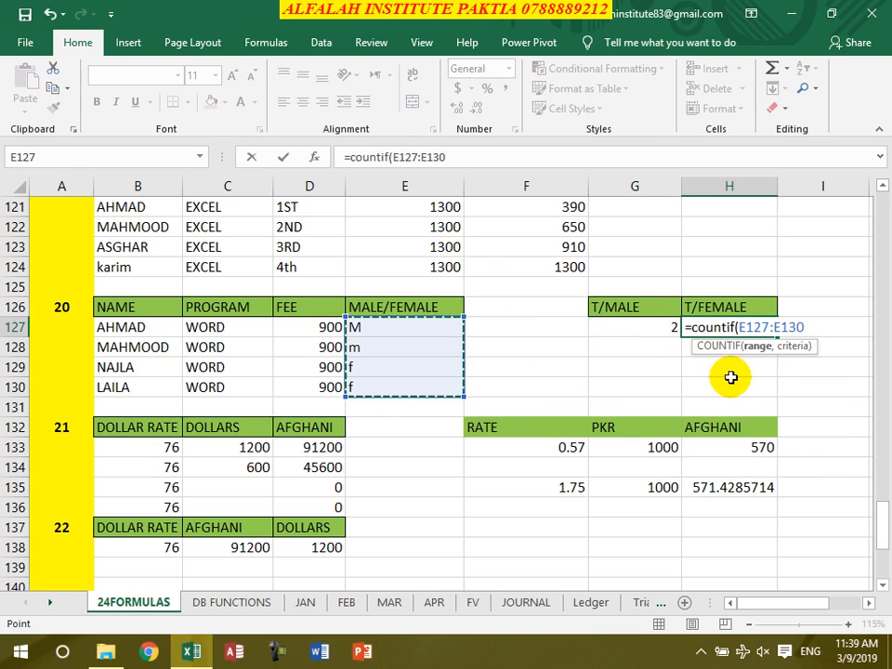
type(",\"F")
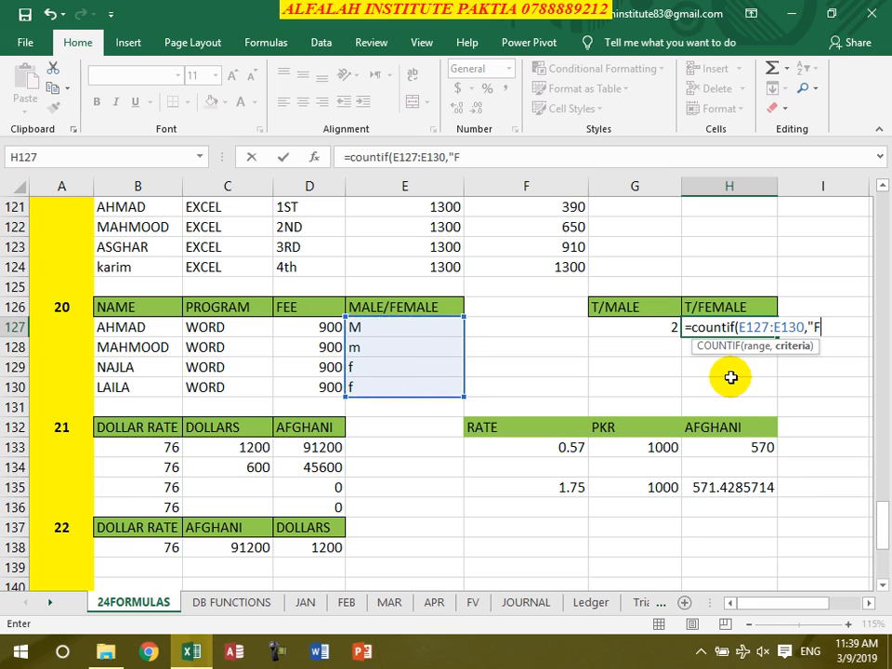
type("\")")
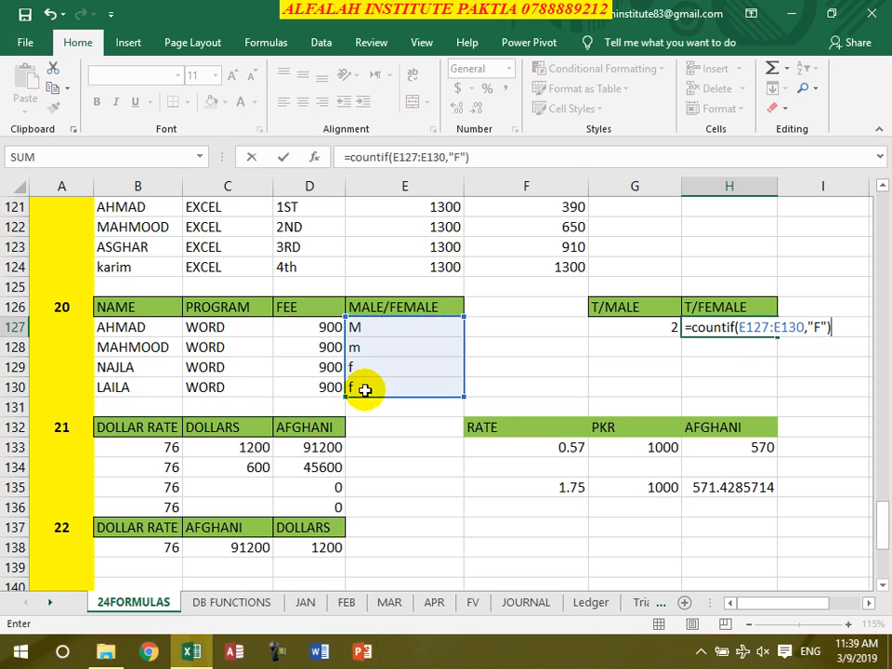
key("Return")
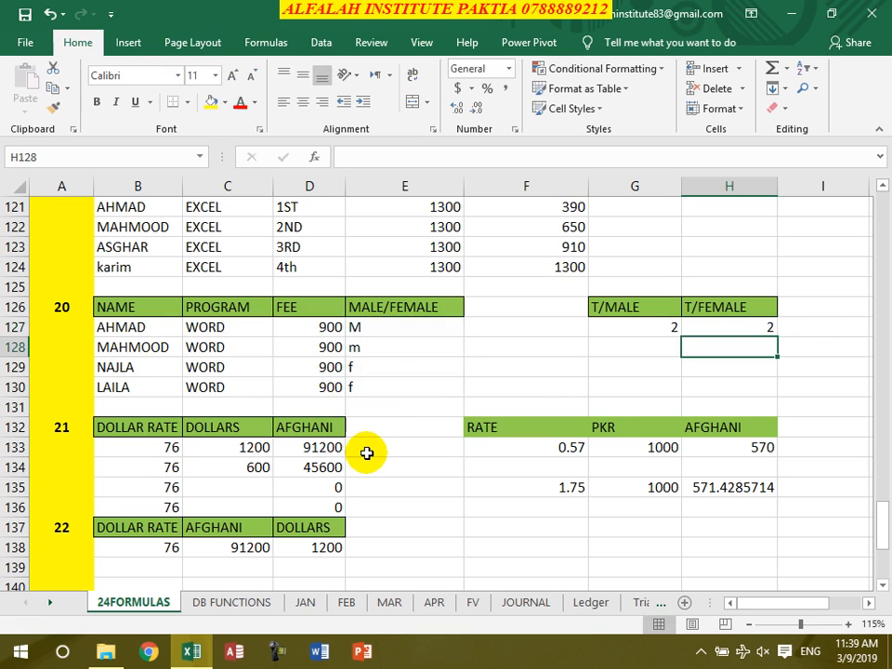
Test both counts by changing the gender in E129 to m and setting it back to f
left_click(368, 371)
type("m")
key("Return")
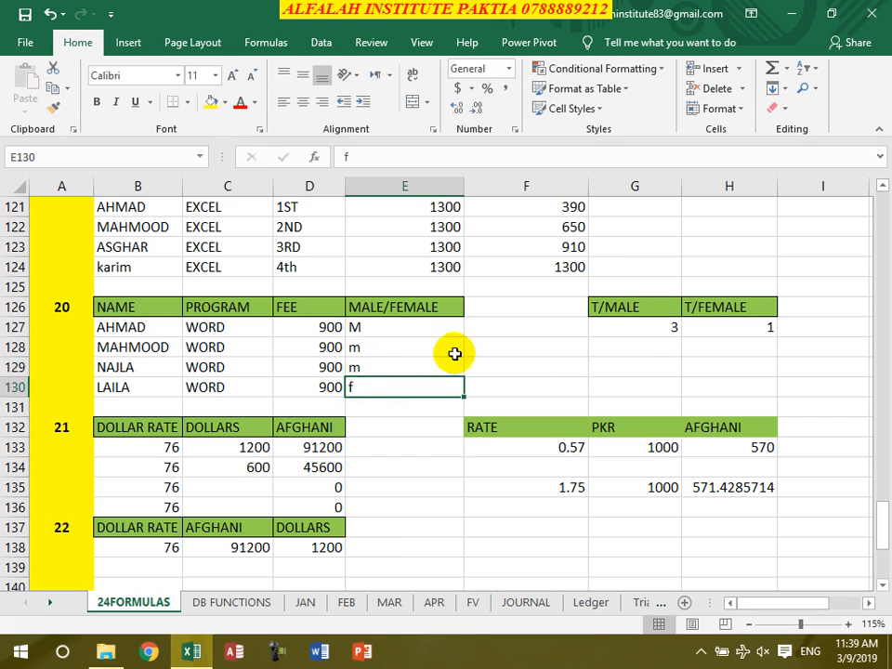
left_click(418, 369)
type("f")
key("Return")
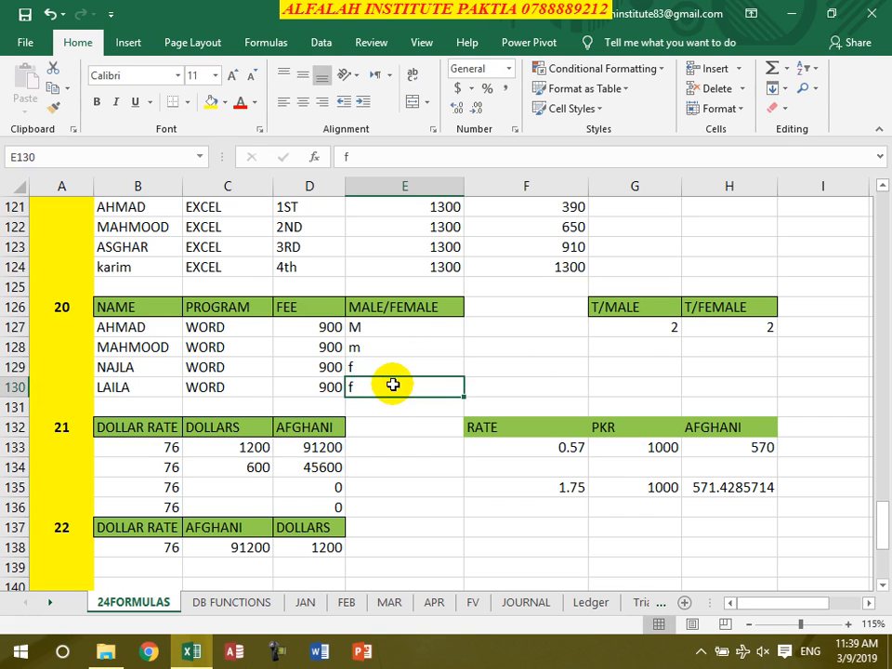
Clear the existing AFGHANI formulas in D133:D136 of table 21
scroll(396, 396, "down", 2)
left_click_drag(335, 387, 327, 331)
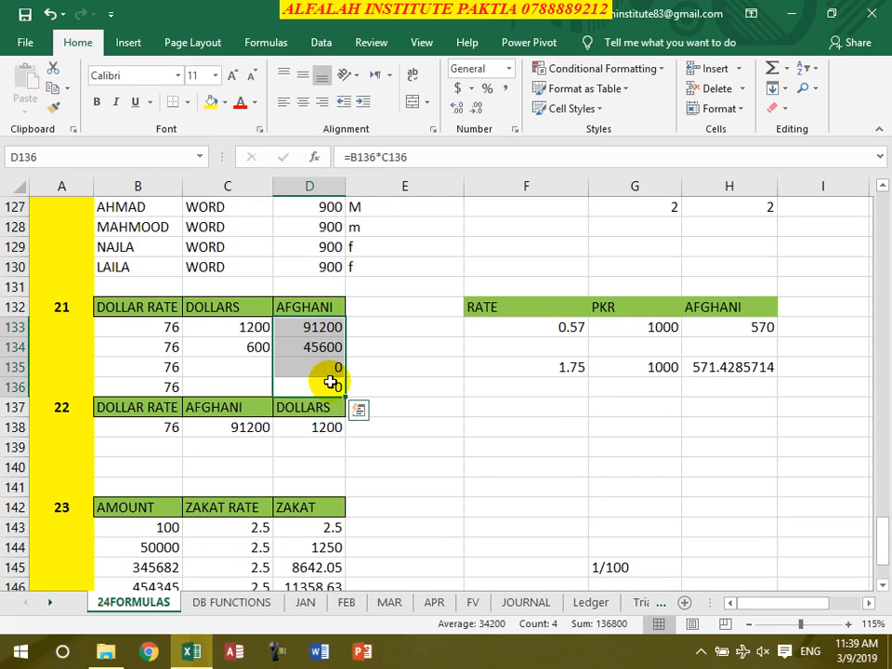
key("Delete")
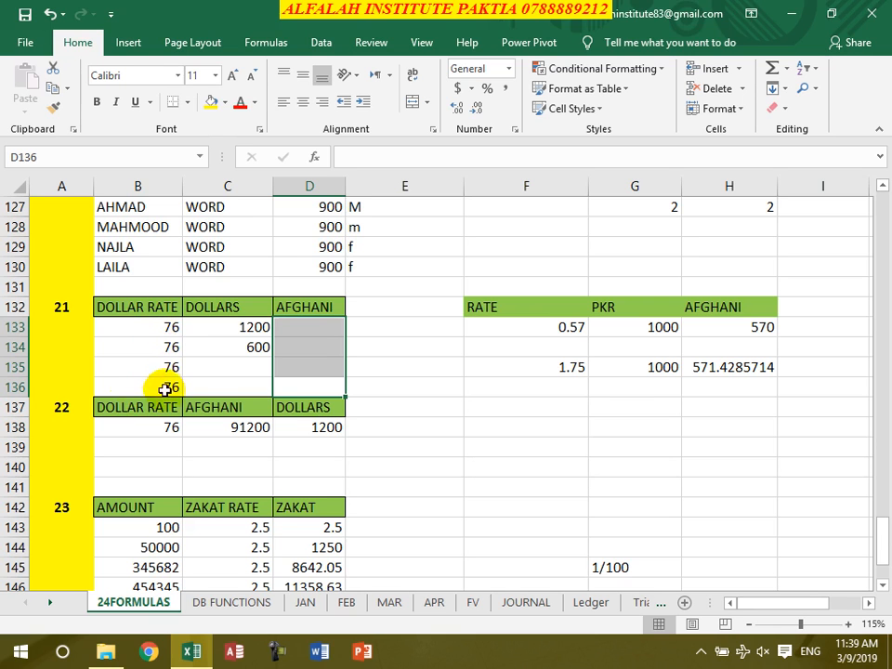
Enter =B133*C133 in D133 to convert dollars to Afghani and fill it down to D136
left_click(236, 330)
left_click(254, 351)
left_click(243, 326)
left_click(294, 330)
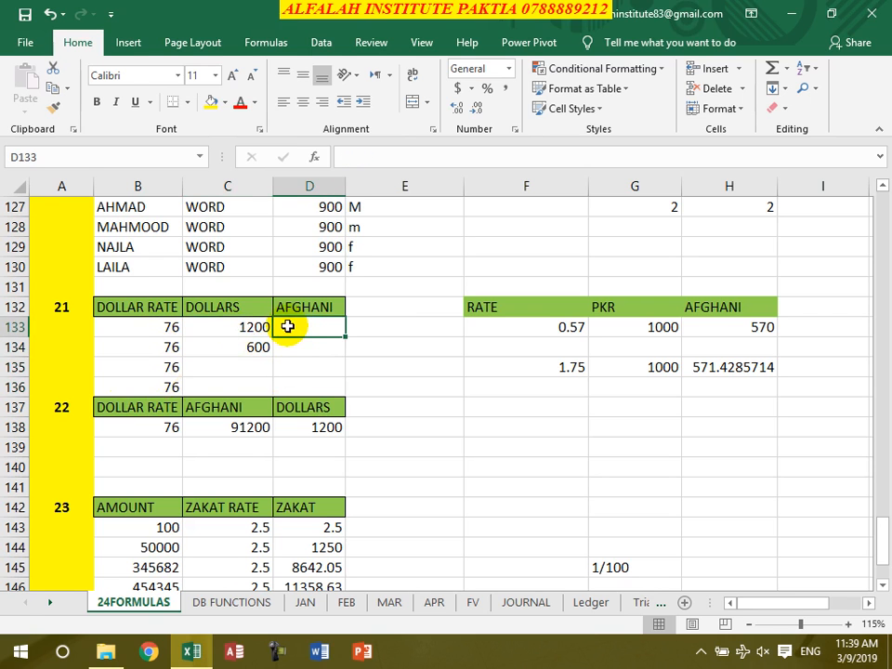
type("=")
left_click(138, 328)
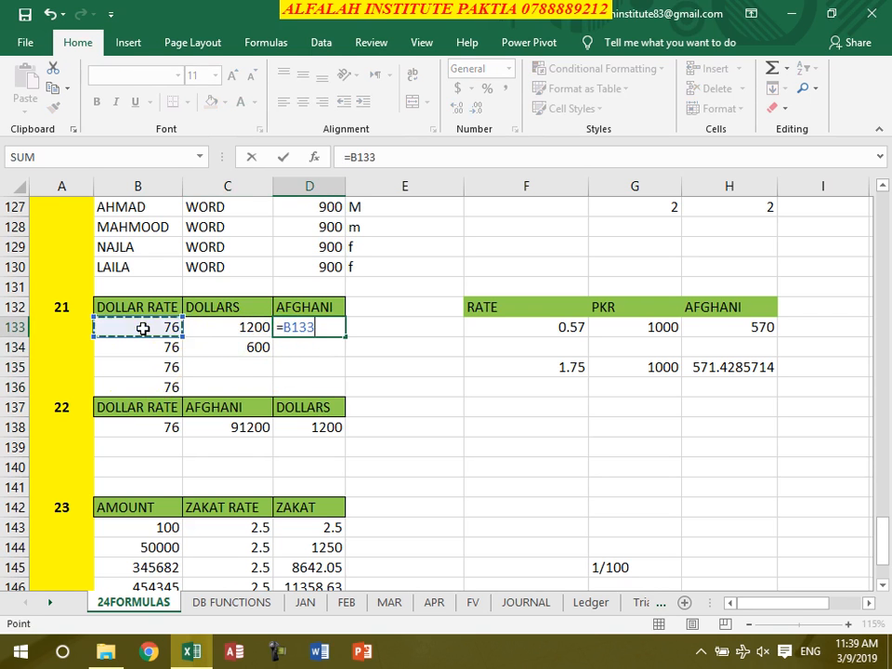
type("*")
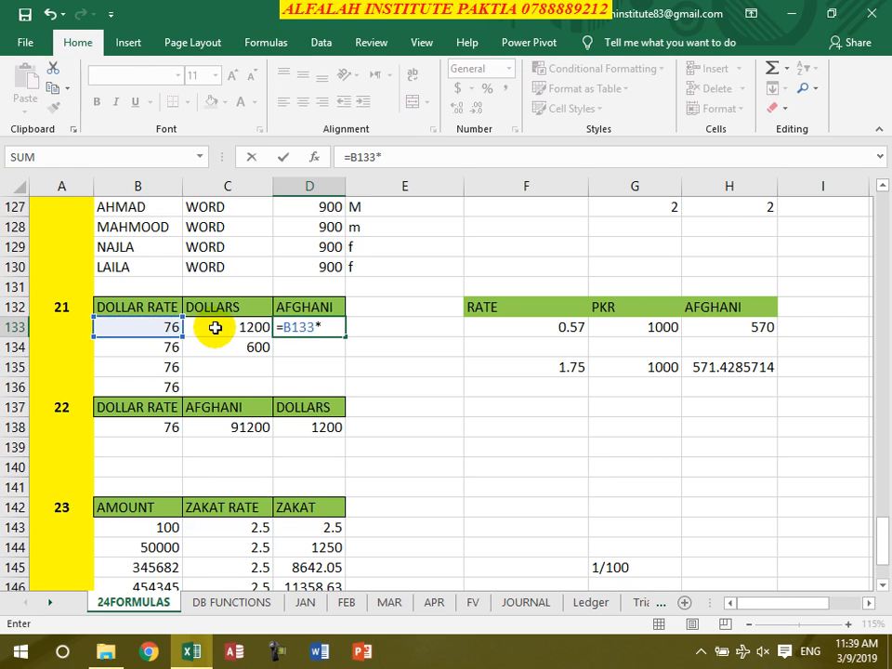
left_click(212, 330)
key("Return")
left_click(341, 330)
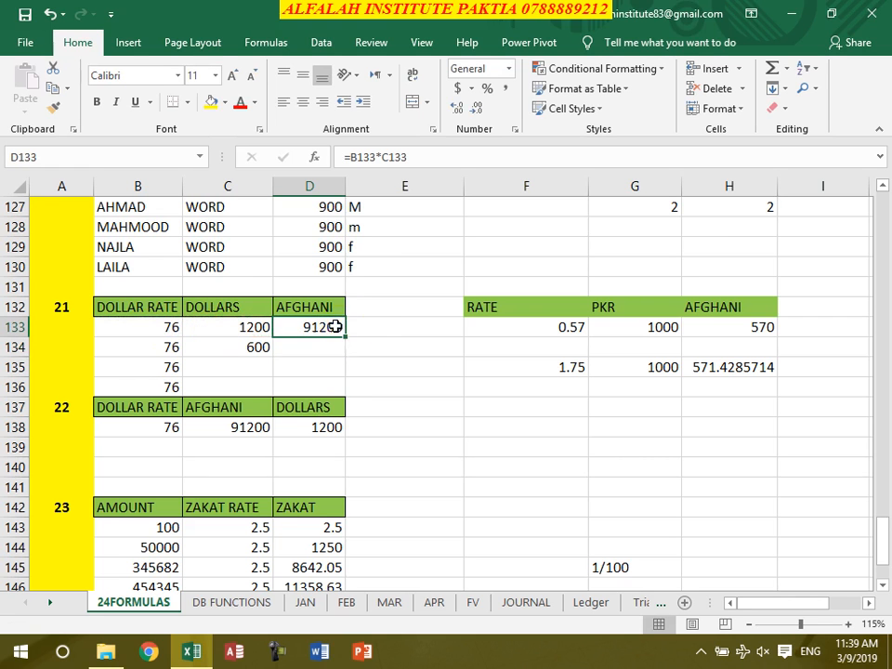
double_click(345, 336)
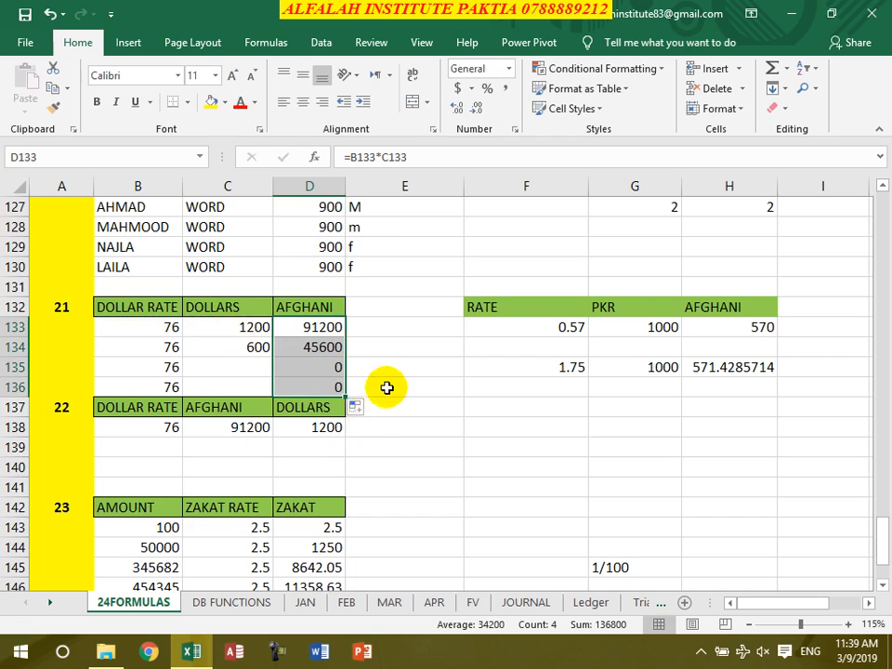
Enter =C138/B138 in D138 of table 22 to convert Afghani to dollars
scroll(385, 388, "down", 1)
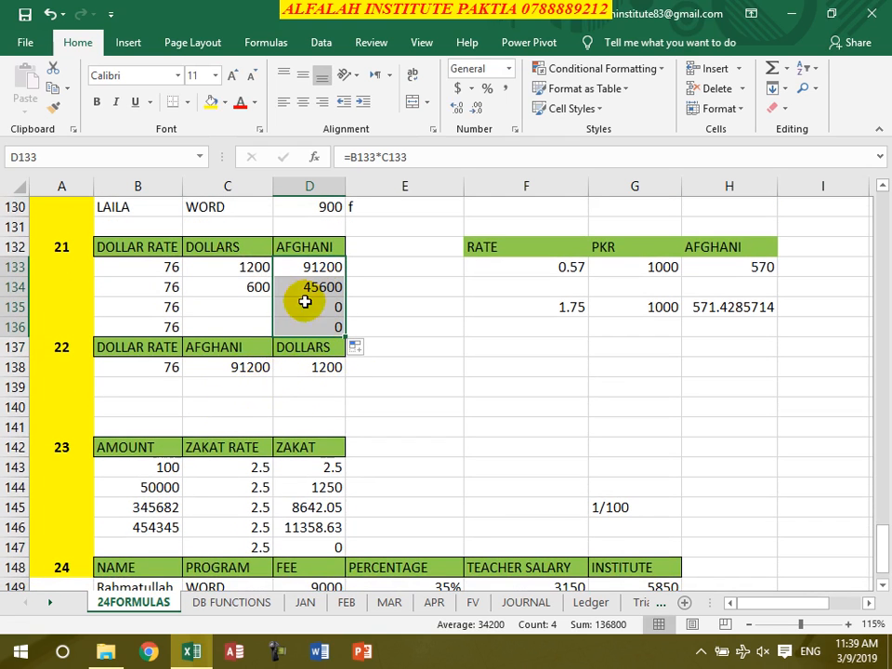
left_click(307, 370)
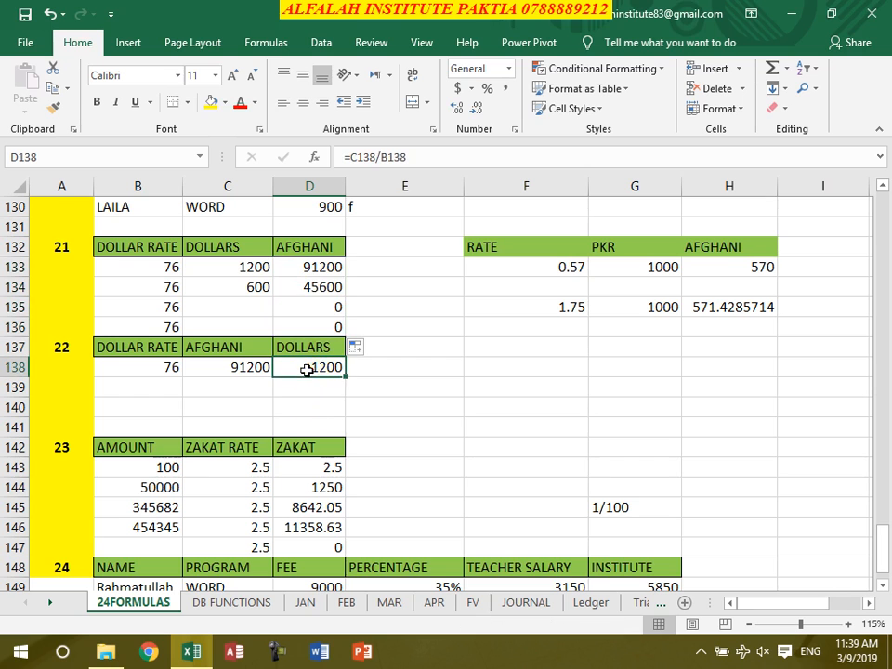
type("=")
left_click(245, 365)
type("/")
left_click(141, 372)
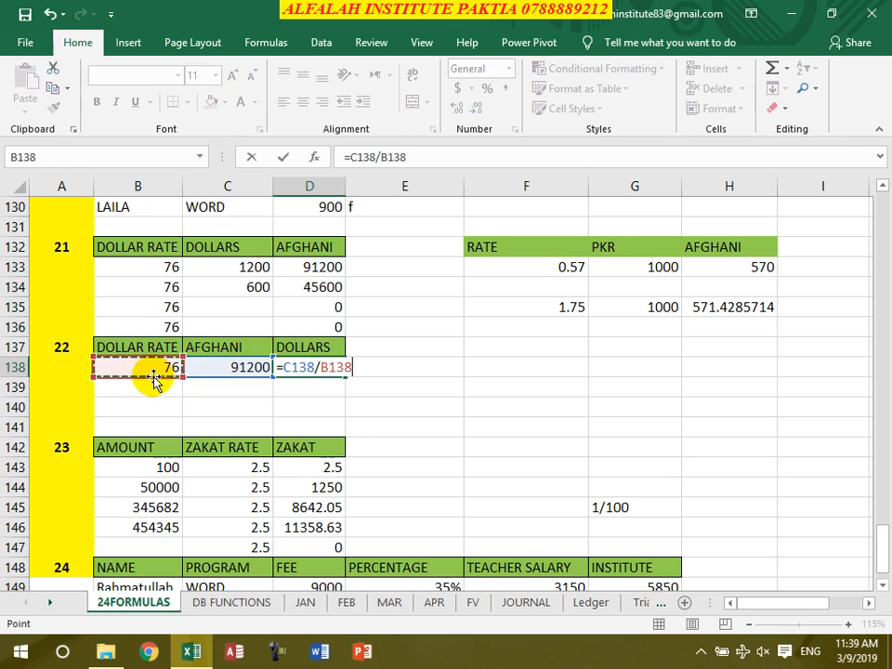
key("Return")
Clear the ZAKAT results in D143:D147 and the extra amounts and rates in B144:C147 of table 23
scroll(455, 403, "down", 2)
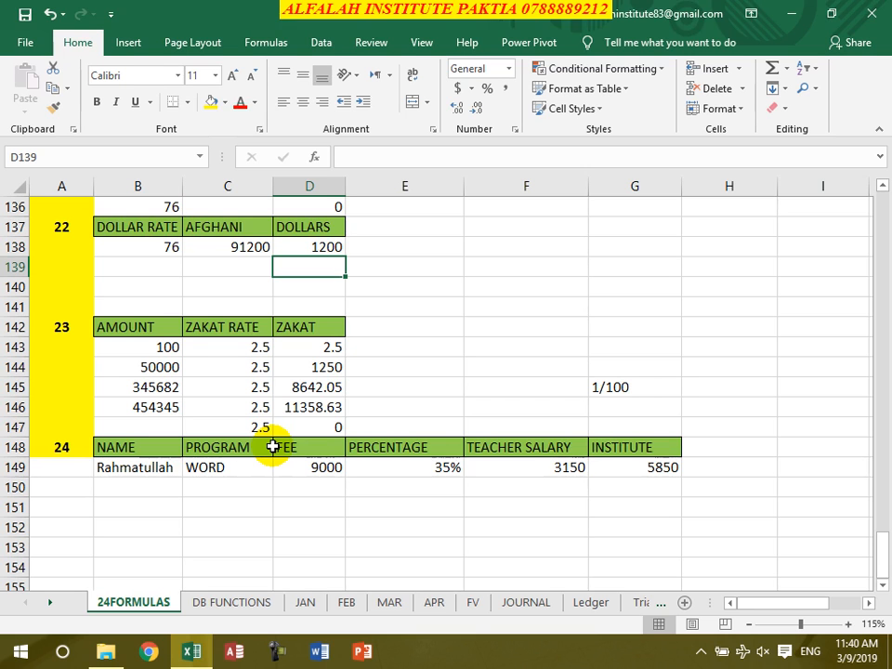
left_click(317, 424)
left_click_drag(319, 418, 339, 420)
left_click(489, 372)
key("Delete")
left_click_drag(134, 372, 238, 425)
key("Delete")
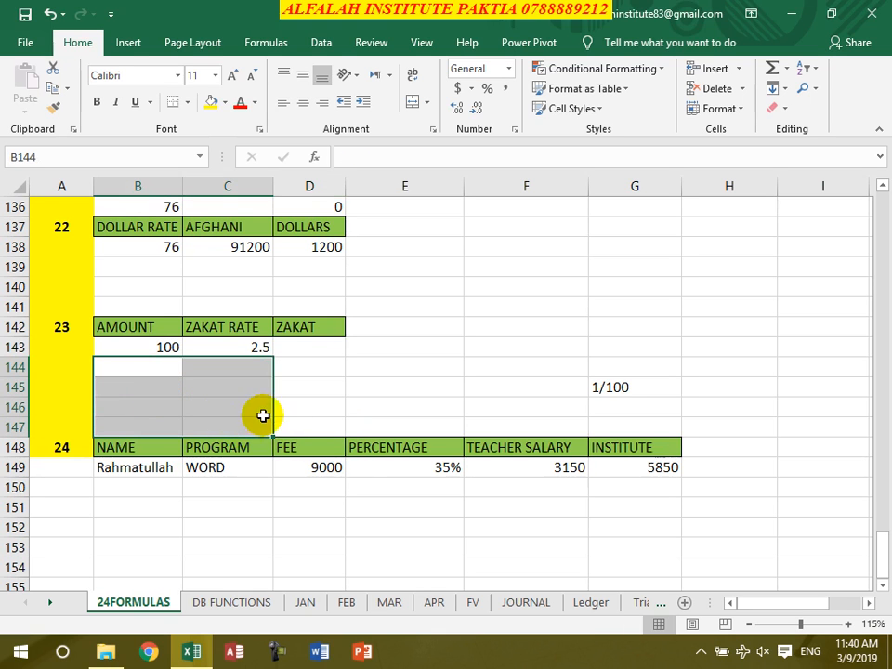
Enter =B143*C143/100 in D143 of table 23 to calculate the zakat
left_click(282, 348)
left_click(238, 351)
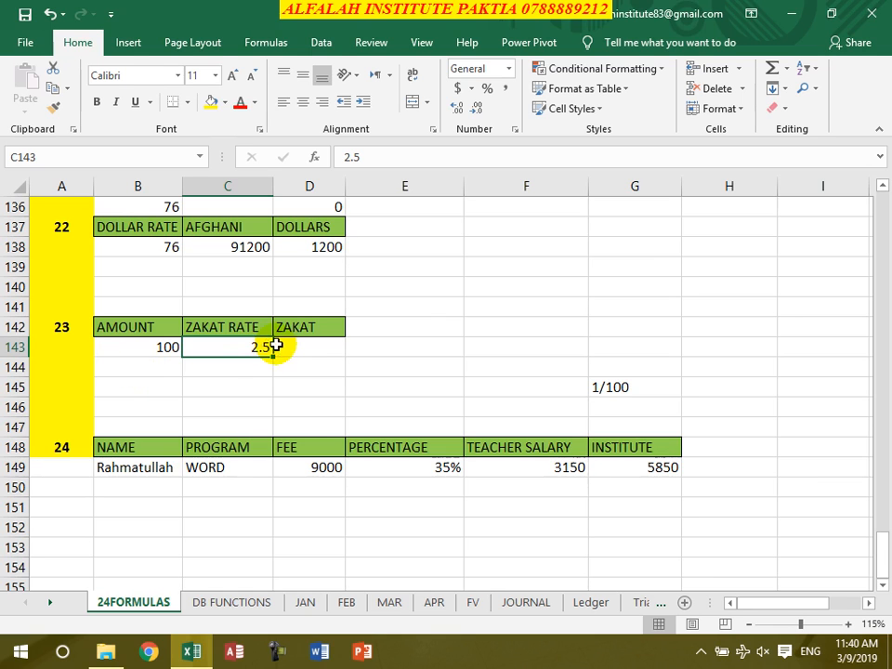
left_click(156, 347)
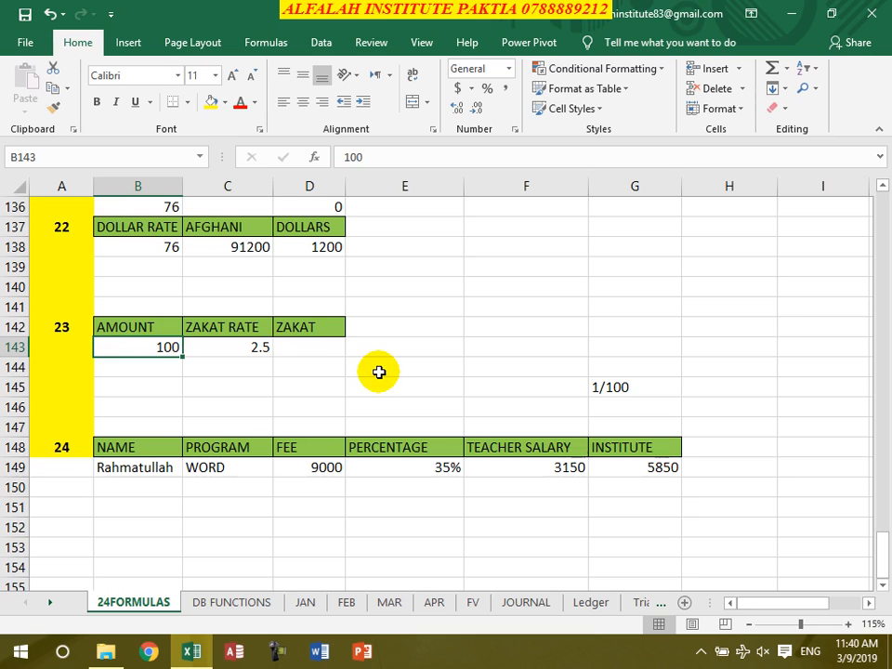
left_click(324, 341)
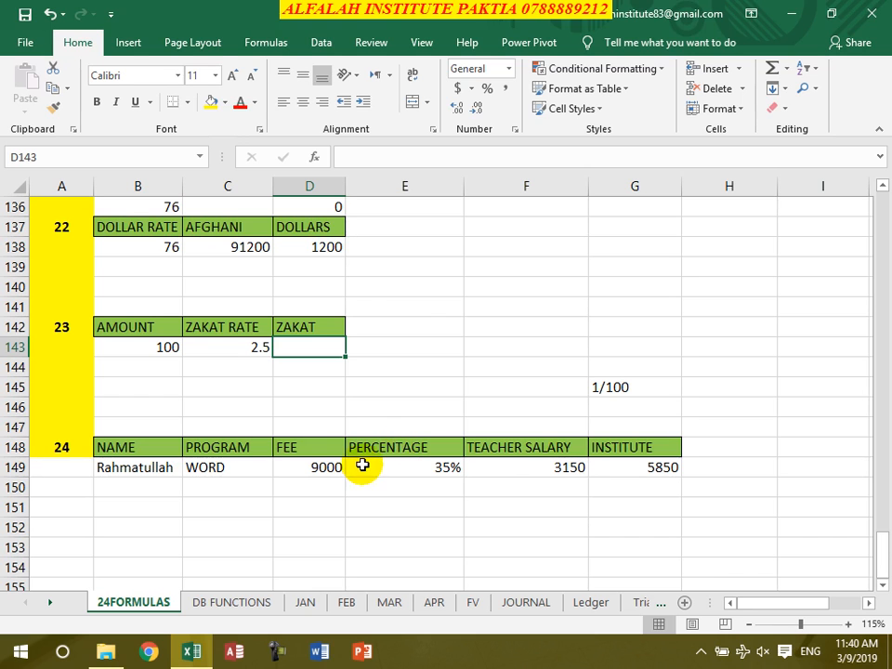
type("=")
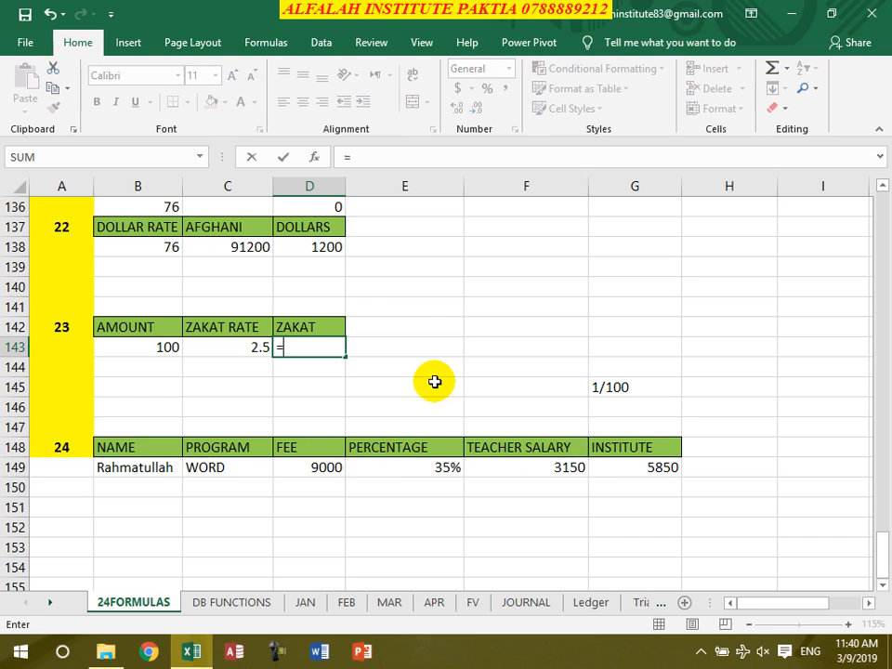
left_click(168, 345)
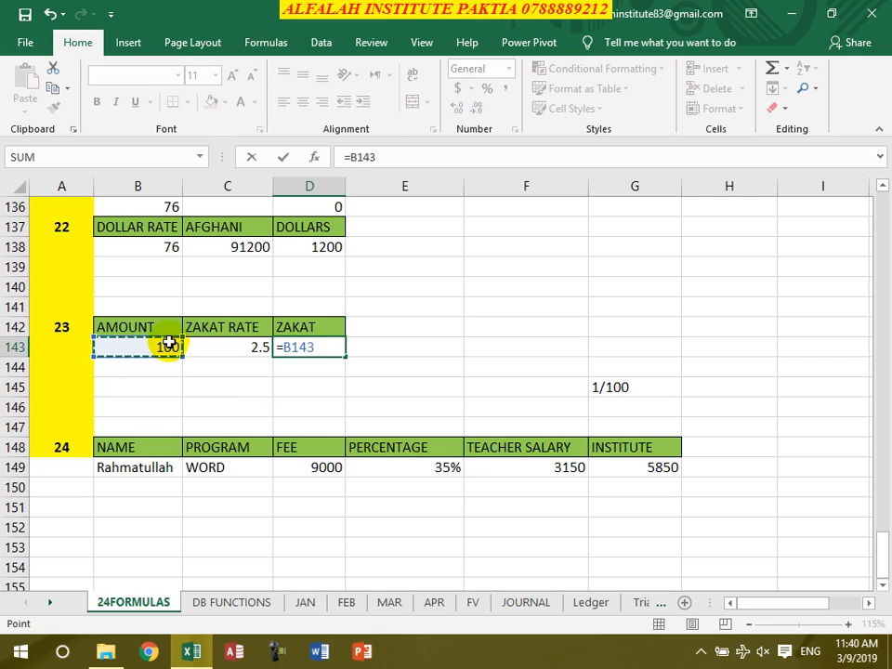
type("*")
left_click(219, 345)
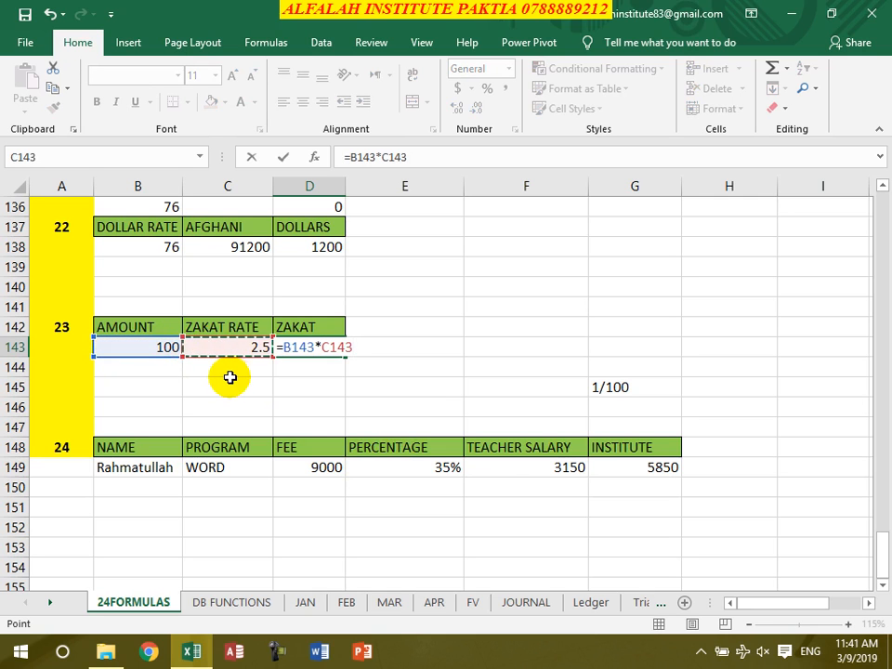
type("/")
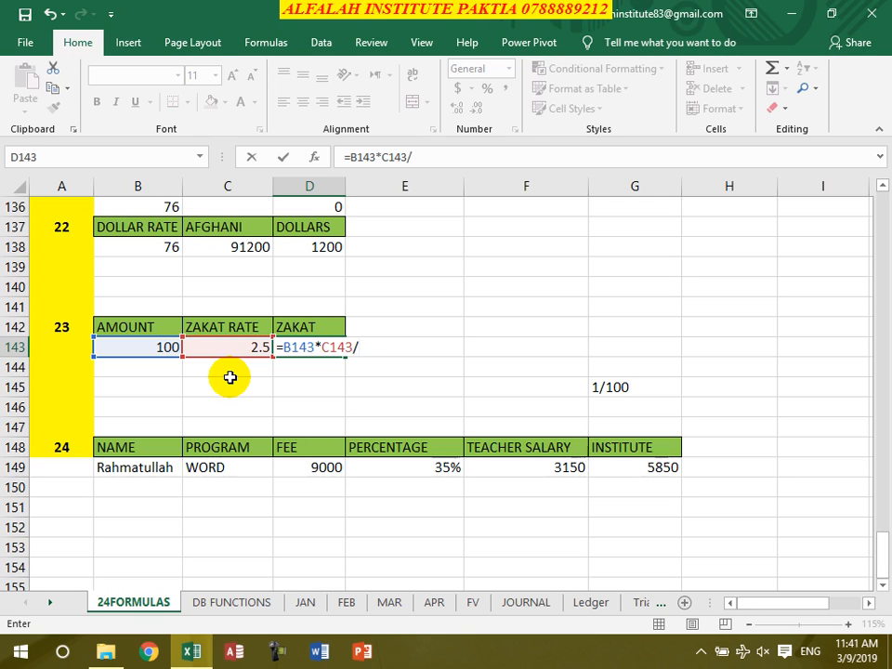
type("100")
key("Return")
Fill the zakat formula down from D143 to D147 and copy the 2.5 zakat rate from C143 down to C147
left_click(305, 352)
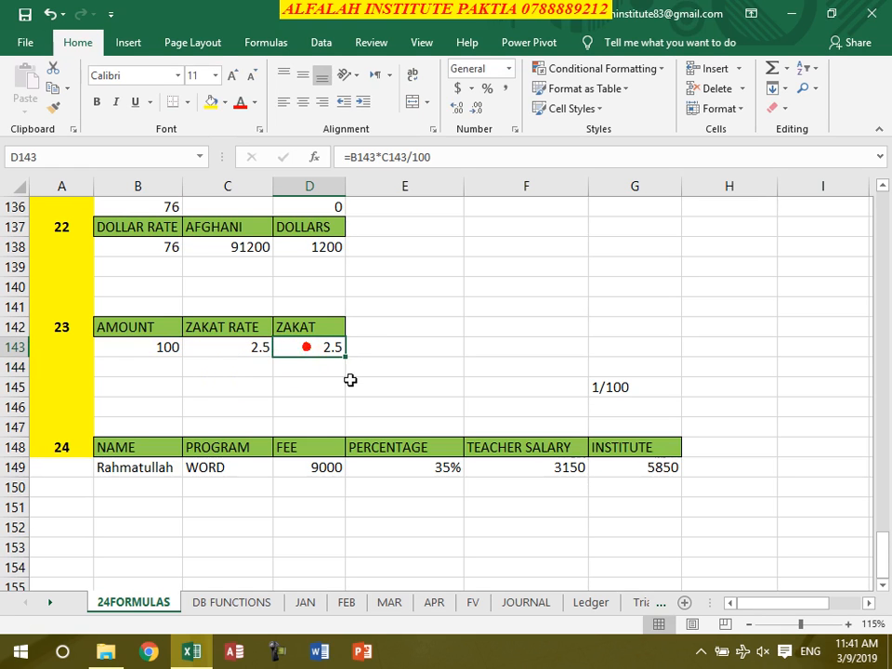
left_click_drag(345, 359, 344, 431)
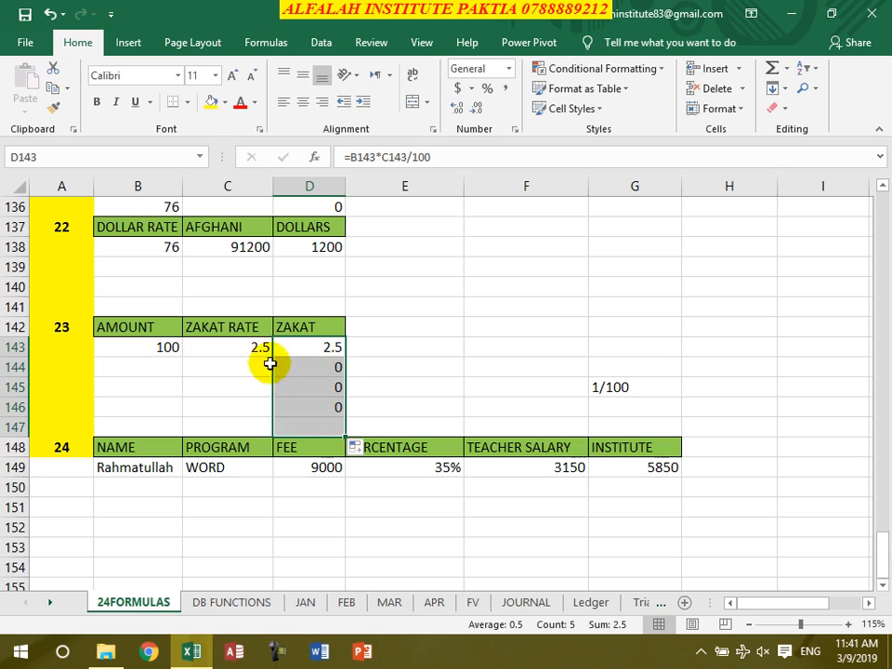
left_click(254, 347)
left_click_drag(275, 359, 262, 427)
Enter the amounts 788000 in B144 and 65000 in B145 of table 23
left_click(155, 364)
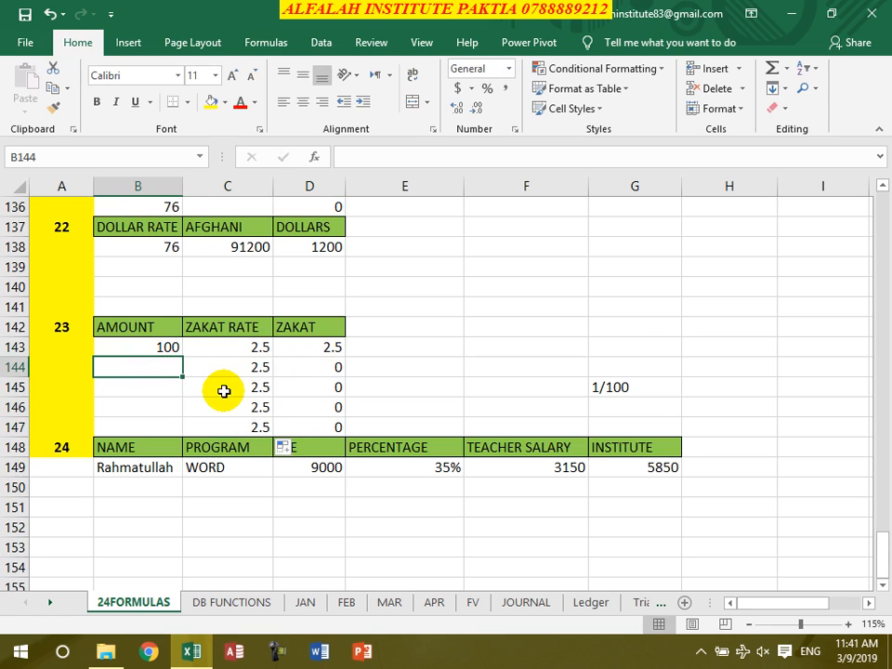
type("788000")
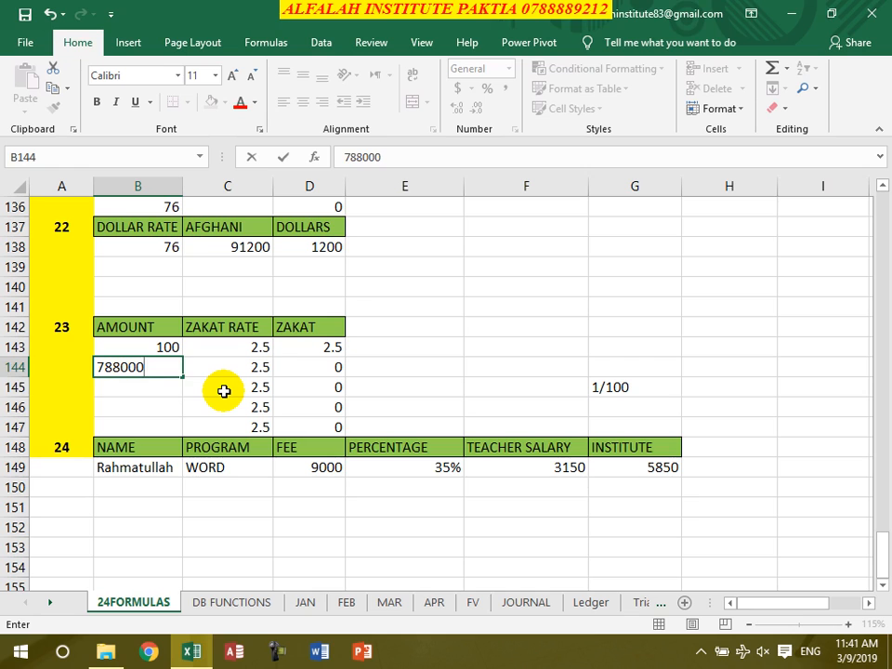
key("Return")
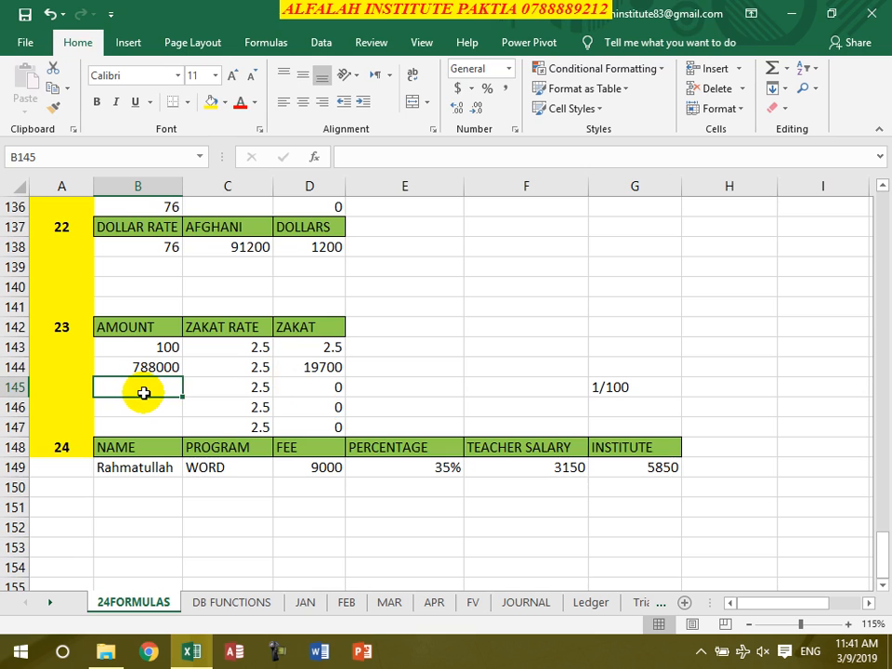
type("65000")
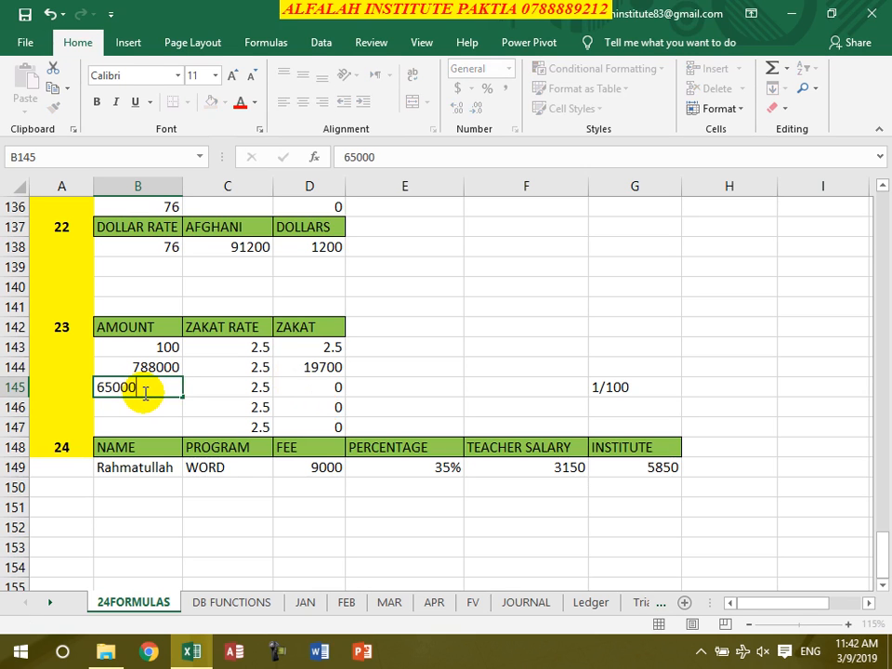
key("Return")
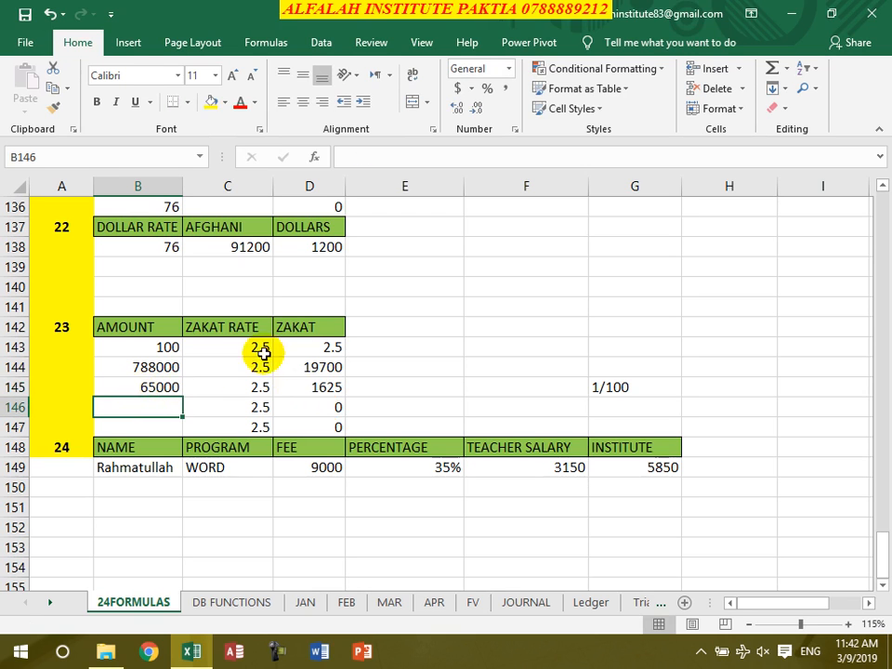
Clear the TEACHER SALARY and INSTITUTE results in F149:G149 of table 24
scroll(393, 333, "down", 2)
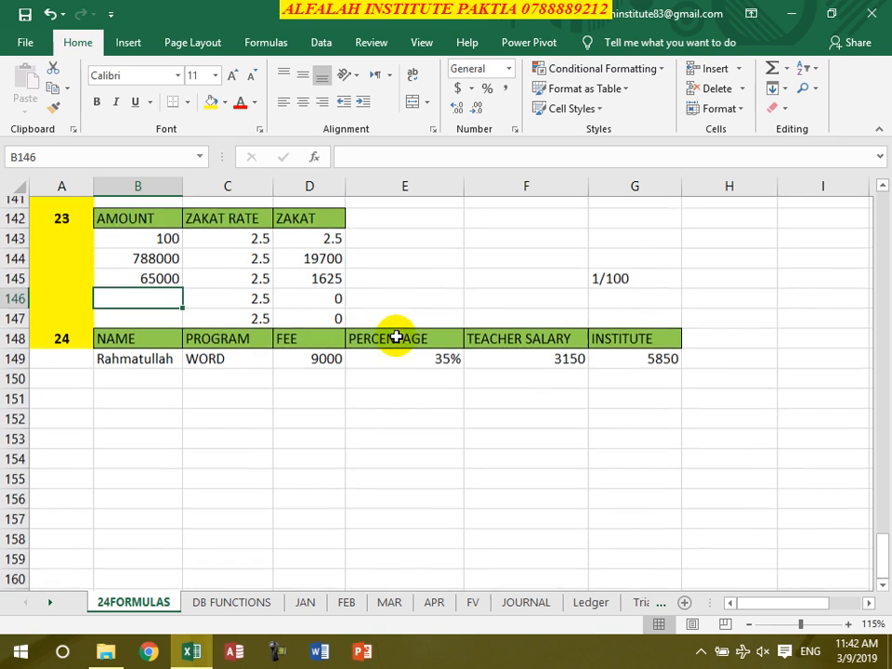
left_click_drag(572, 349, 627, 354)
key("Delete")
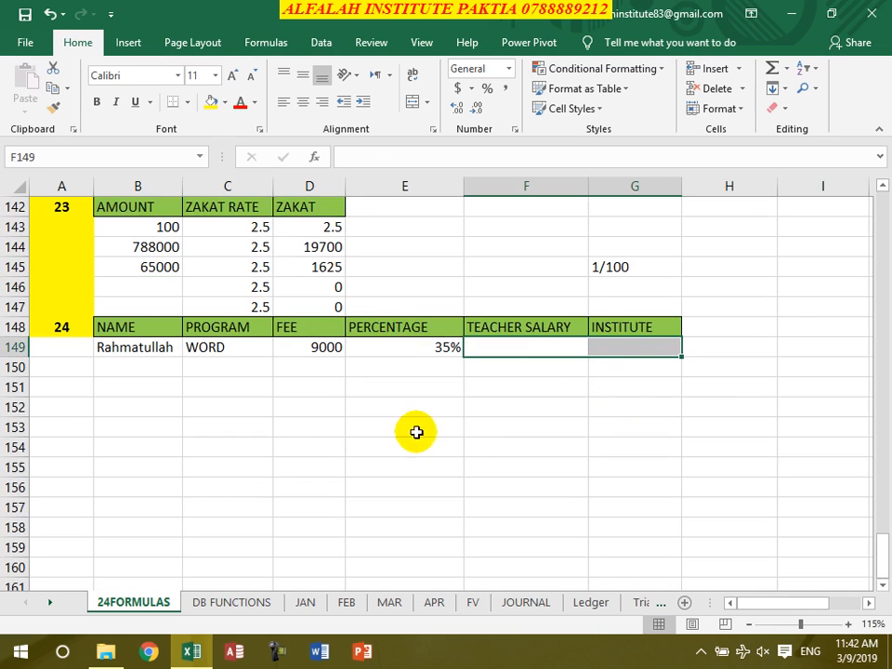
Enter =D149*E149 in F149 to calculate the teacher salary from the fee and percentage
left_click(243, 347)
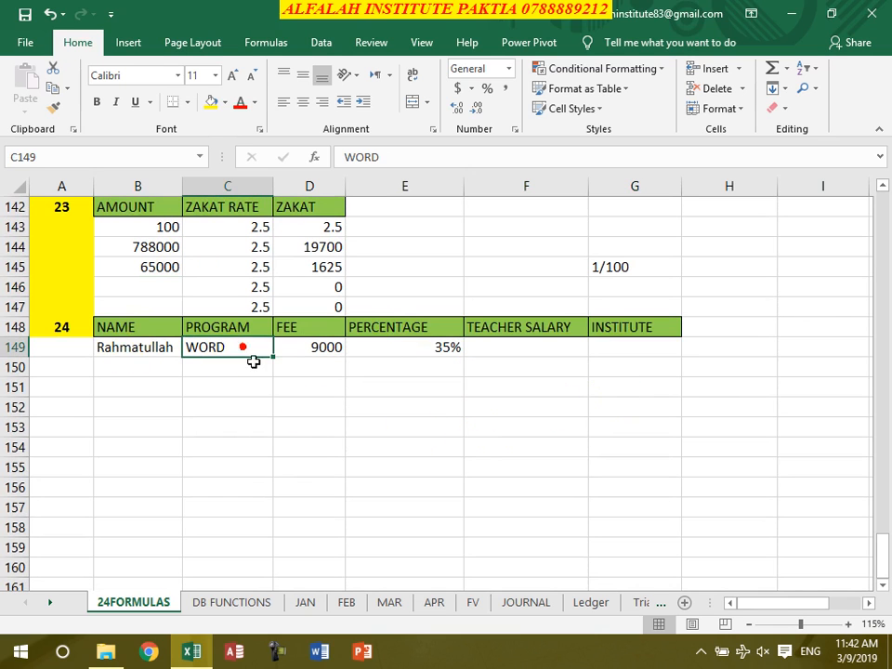
left_click(327, 350)
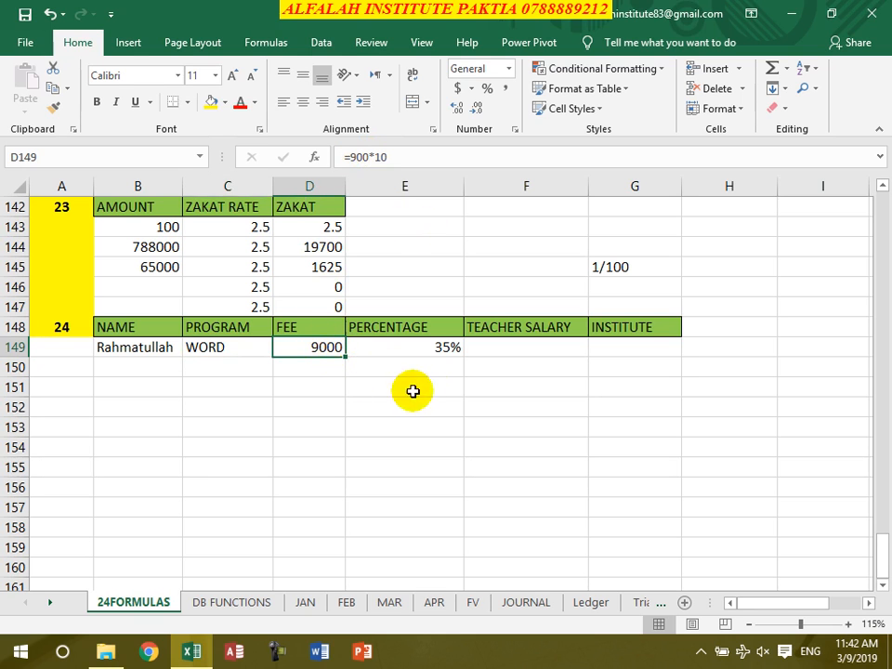
left_click(424, 350)
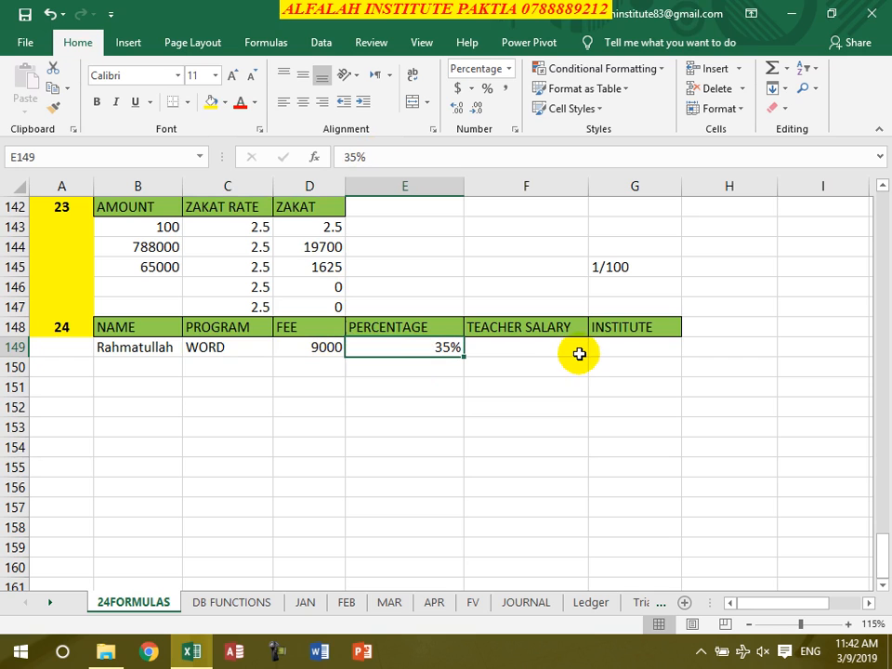
left_click(555, 353)
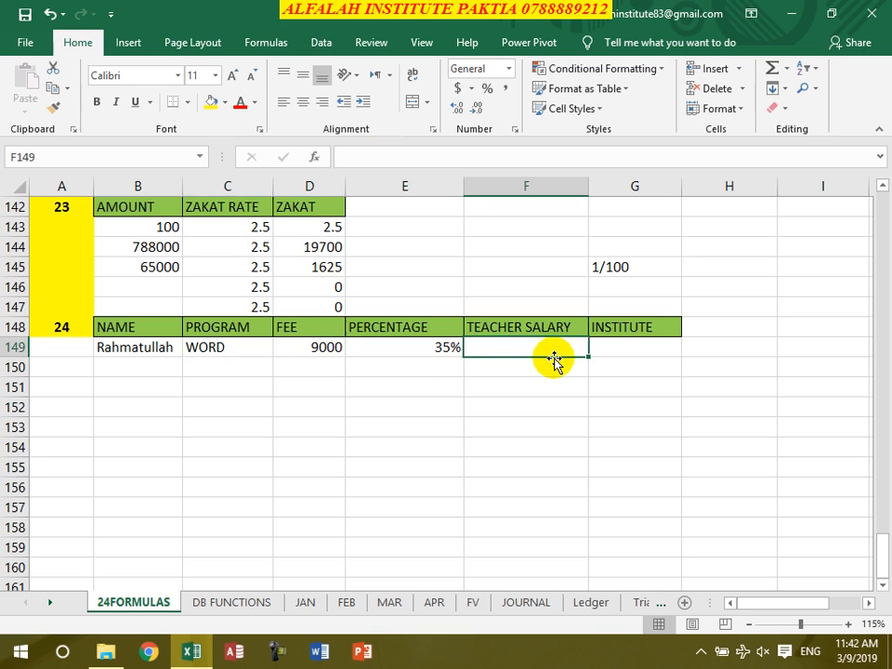
type("=")
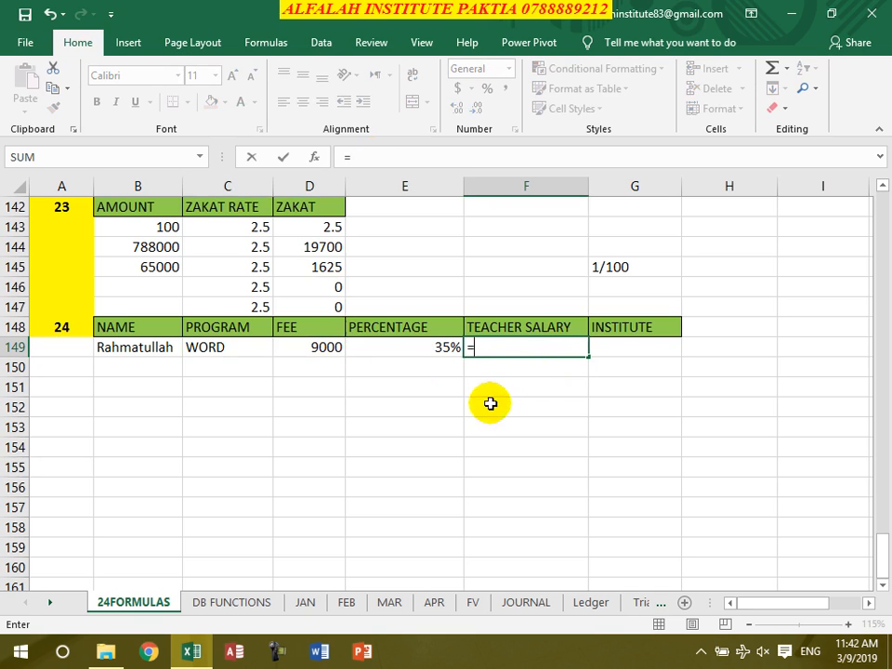
left_click(335, 346)
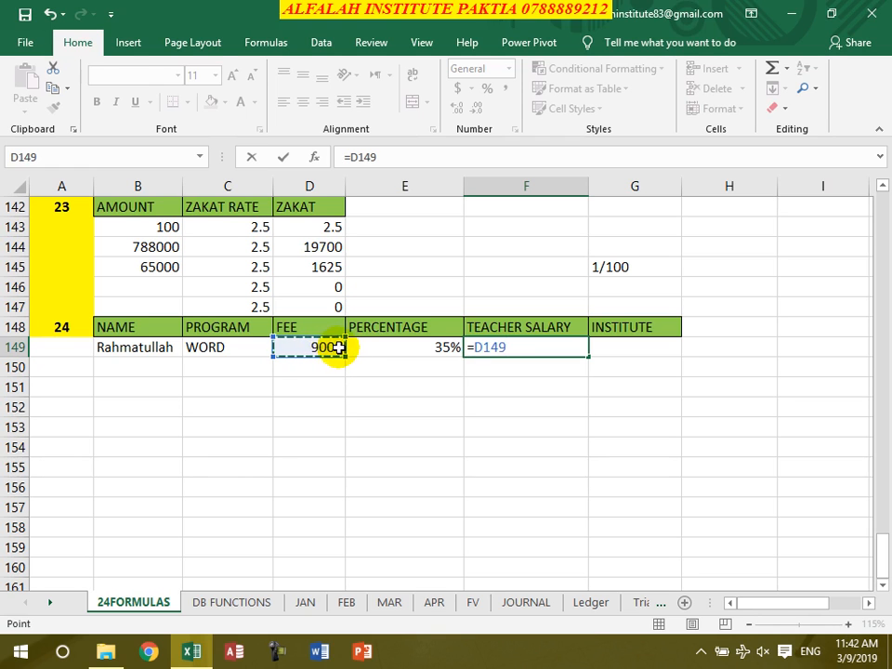
type("*")
left_click(385, 353)
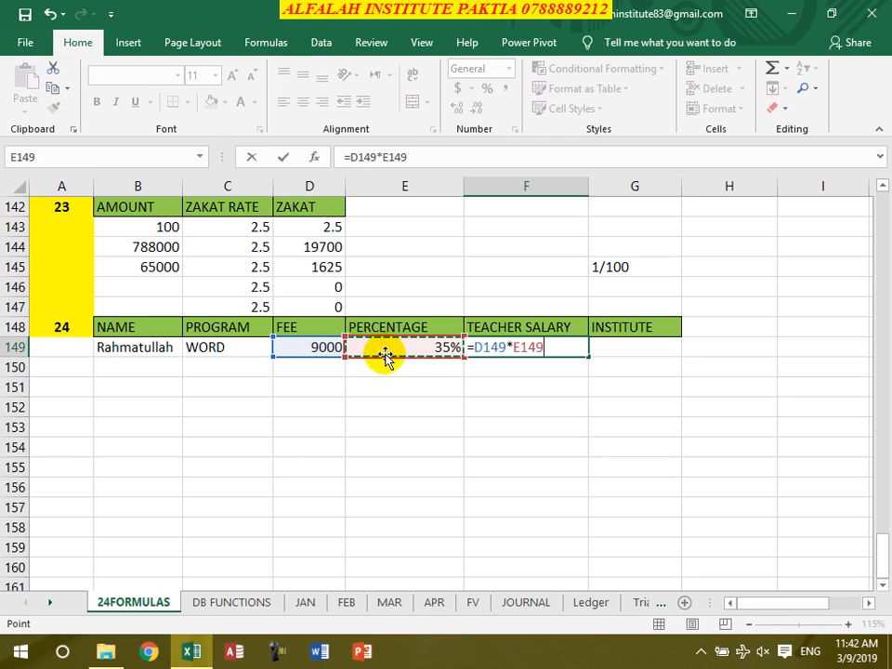
key("Return")
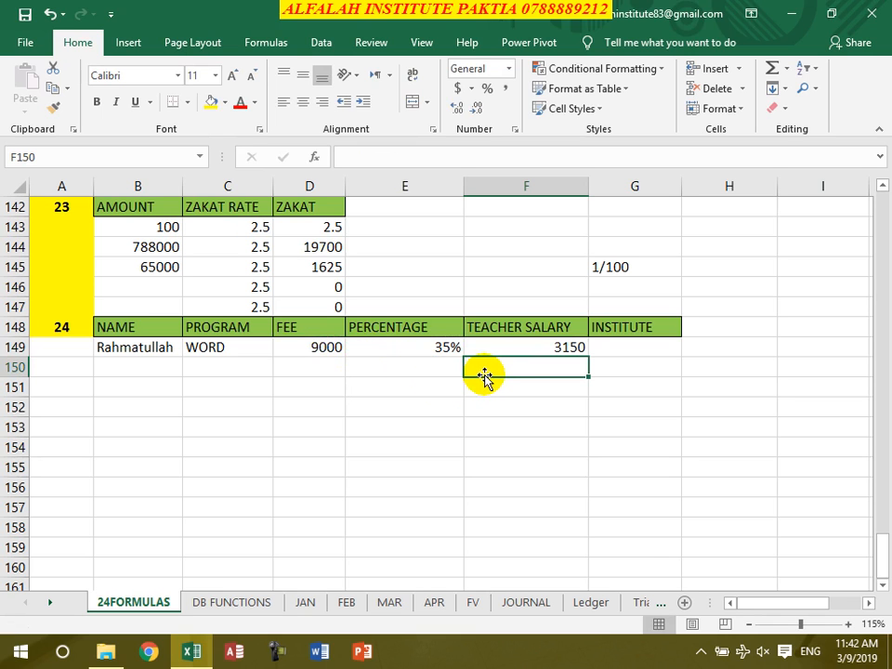
Enter =D149-F149 in G149 to calculate the institute's share of the fee
left_click(626, 347)
type("=")
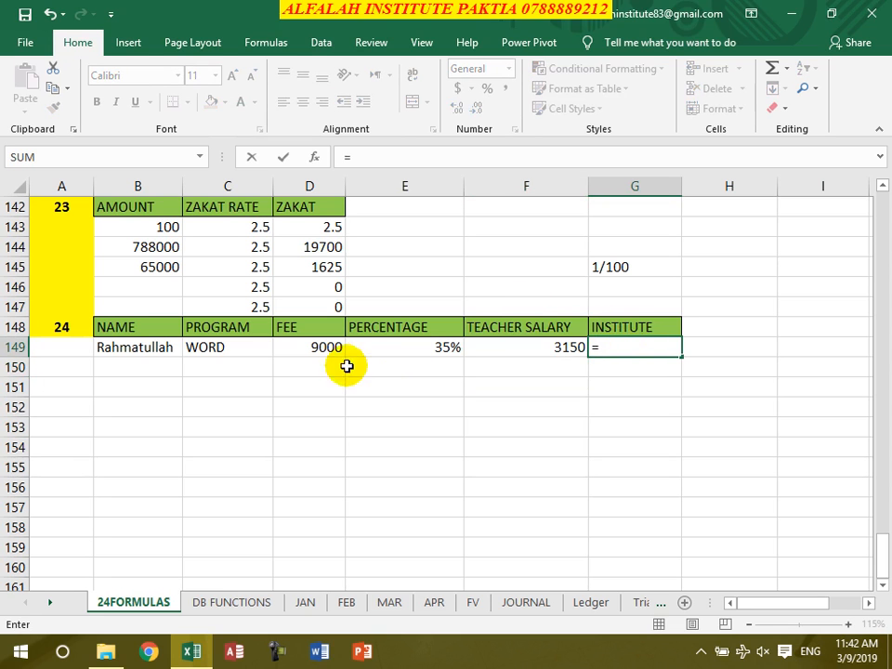
left_click(290, 353)
type("-")
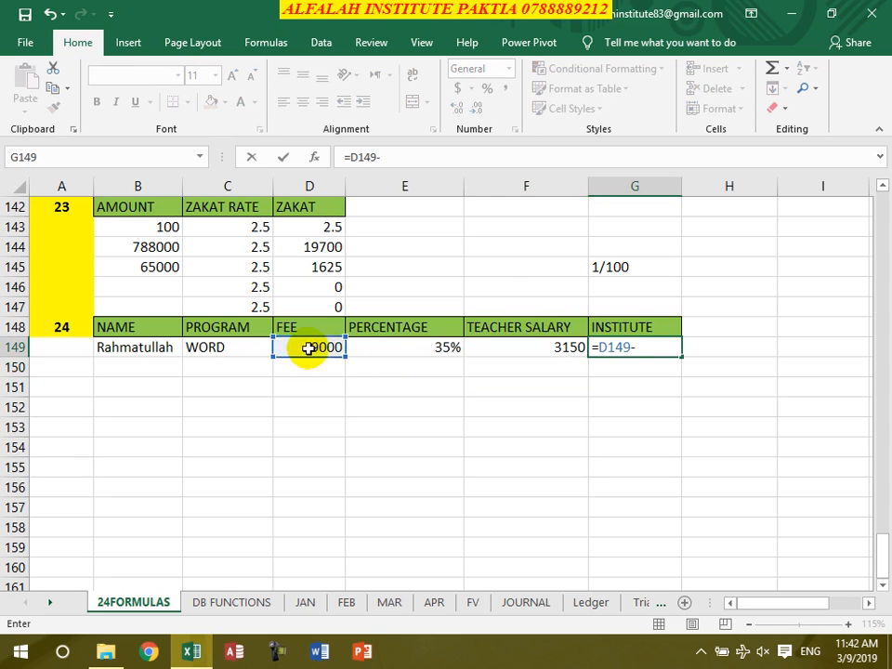
left_click(510, 356)
key("Return")
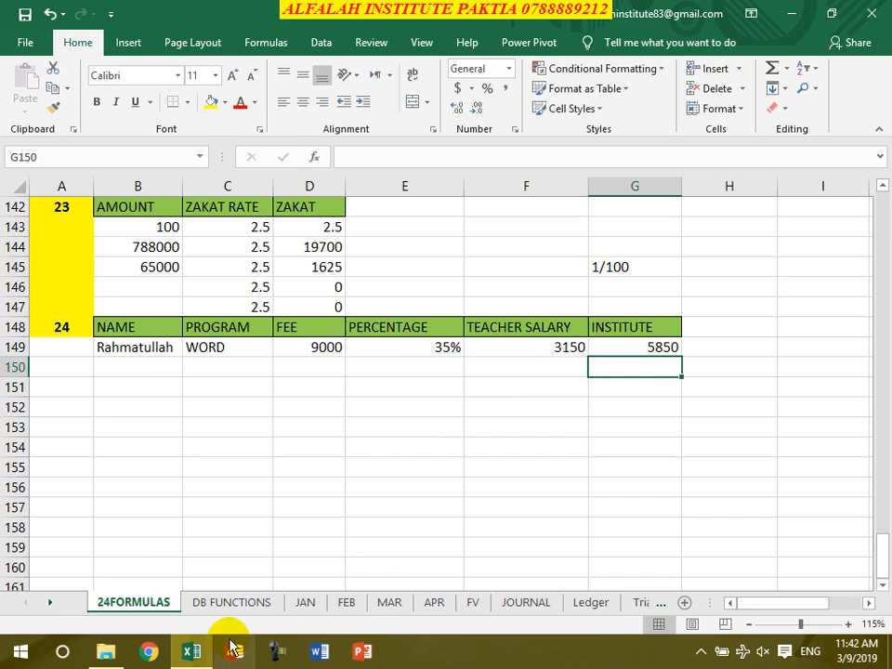
Open the DB FUNCTIONS worksheet
left_click(235, 602)
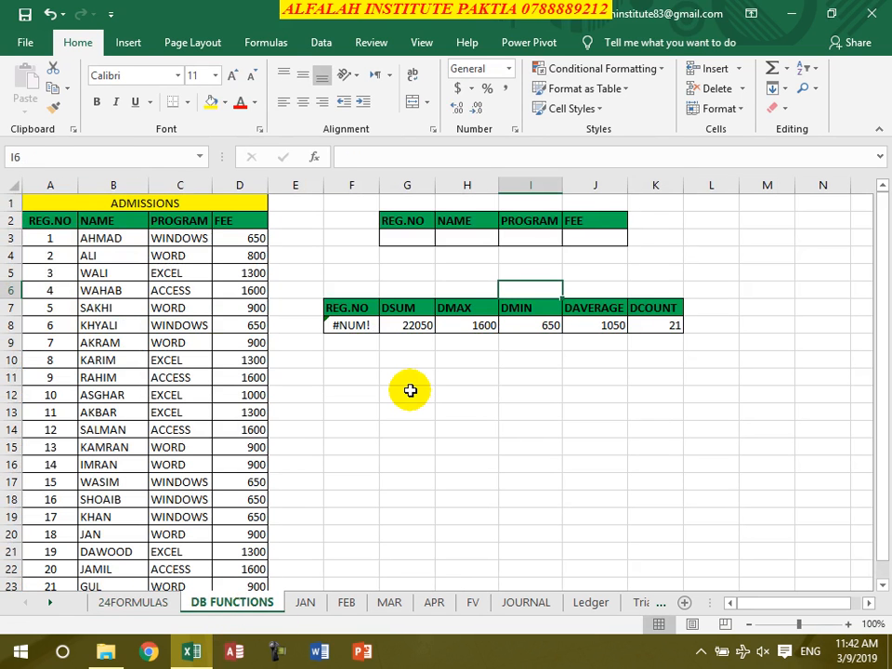
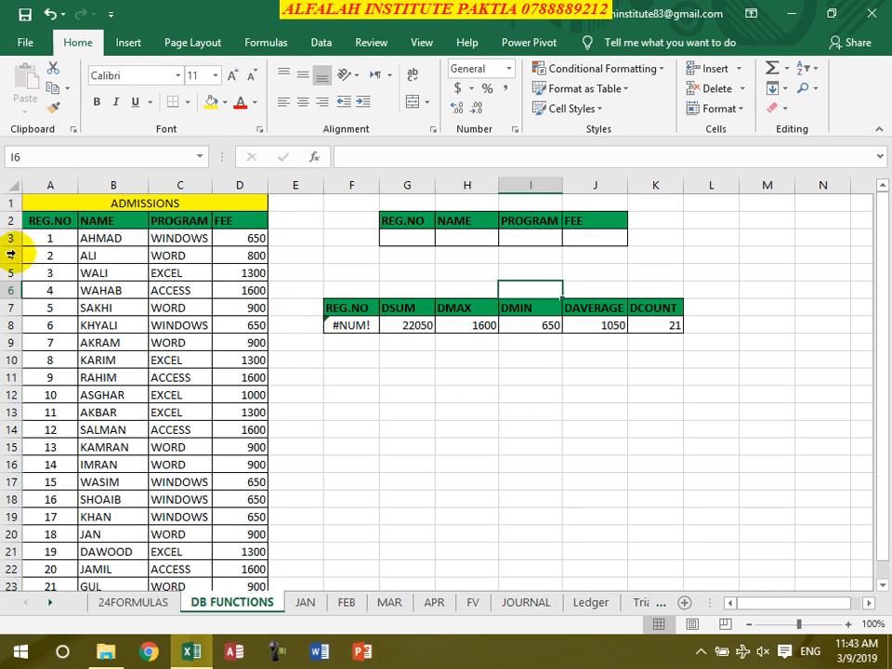
Clear the existing database function results in F8:K8 below the REG.NO to DCOUNT headers
left_click_drag(29, 225, 217, 229)
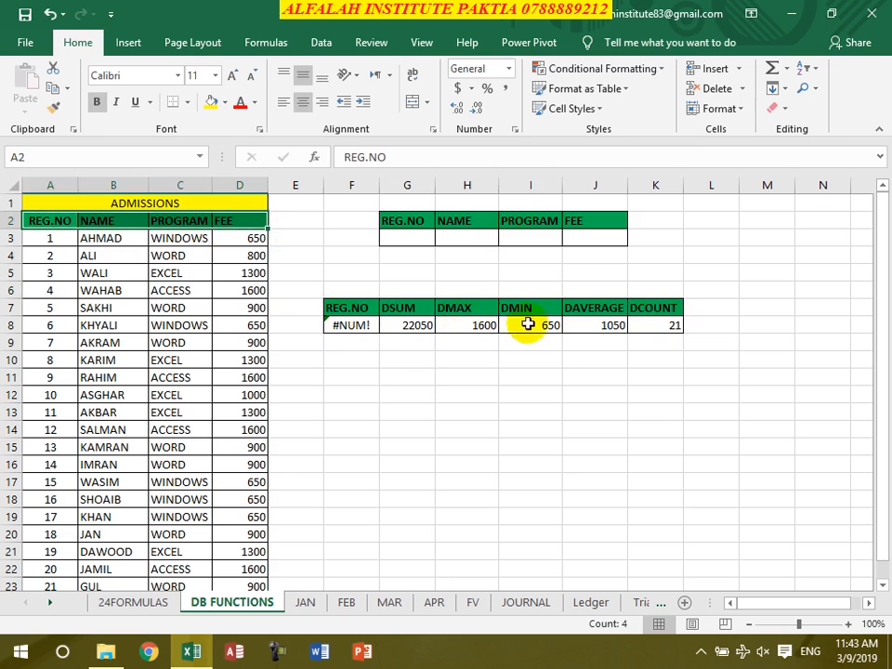
left_click_drag(372, 327, 655, 331)
key("Delete")
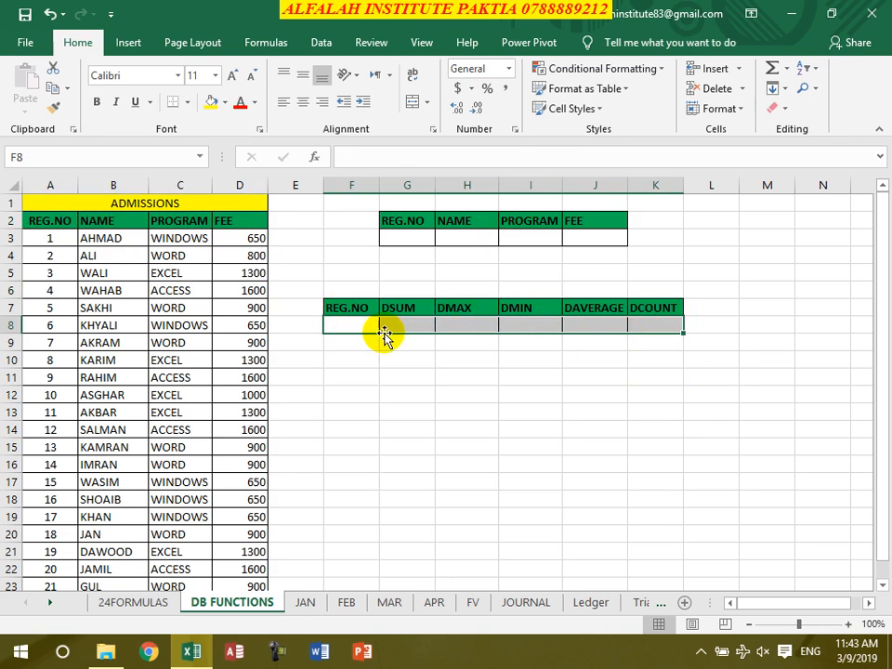
Enter =DGET(A2:D23,A2,G2:J3) in F8 to retrieve the registration number matching the criteria range
left_click(357, 324)
type("=dg")
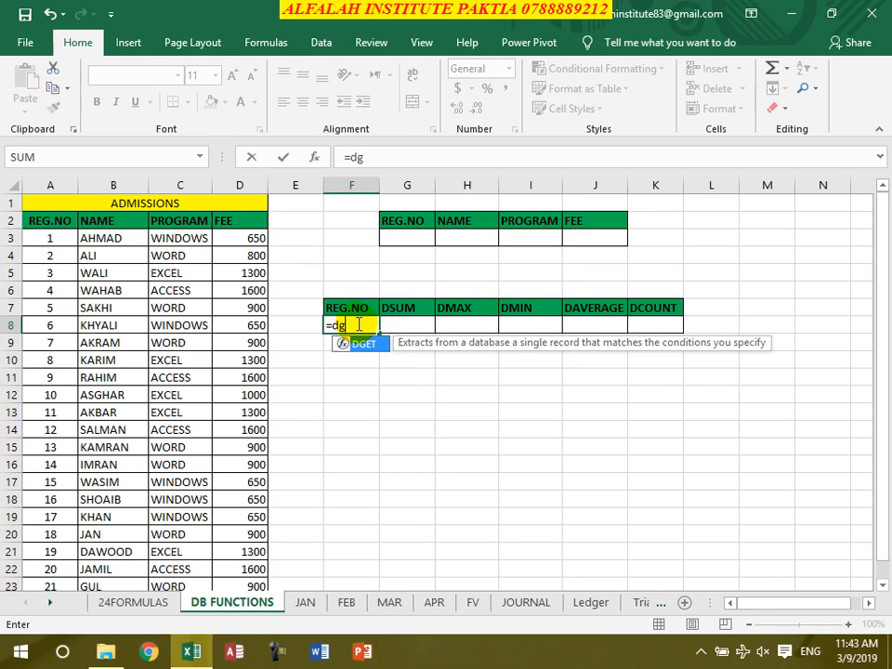
type("et(")
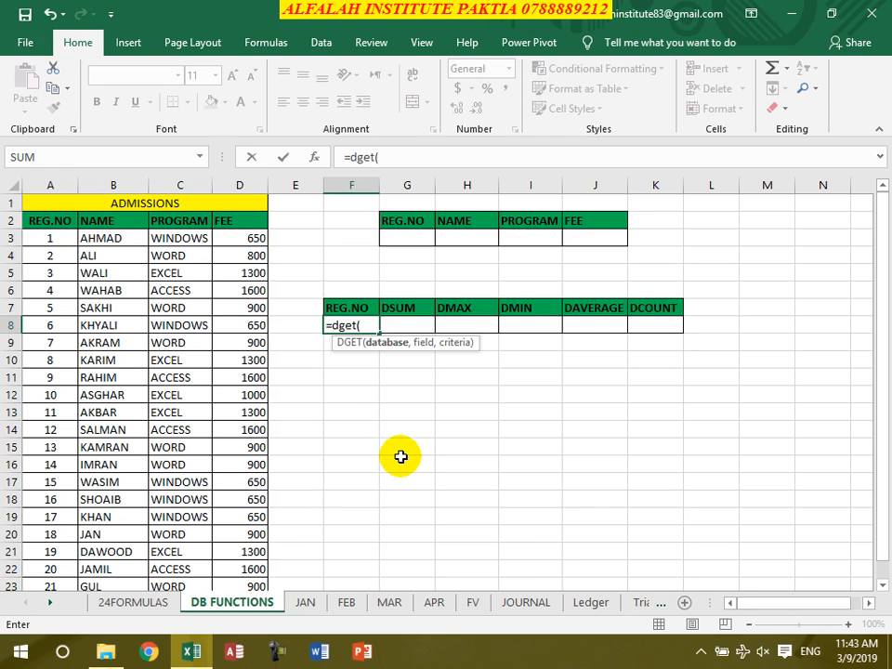
left_click_drag(35, 218, 252, 584)
type(",")
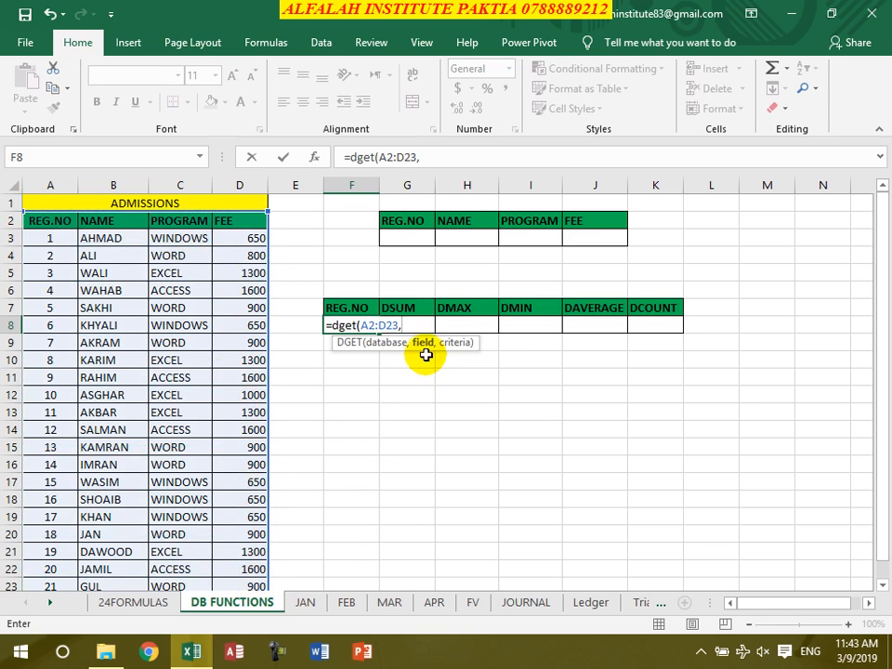
left_click(66, 229)
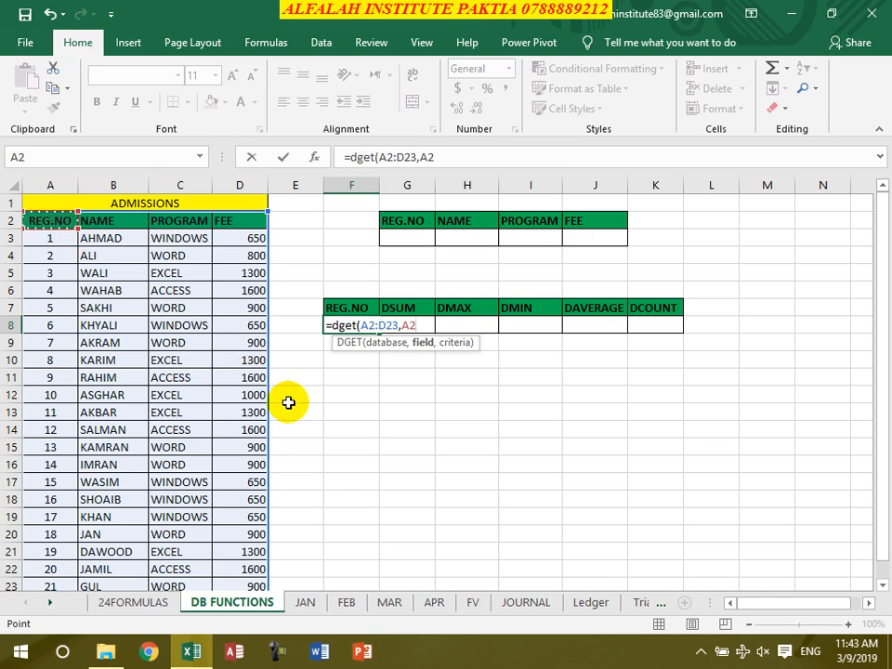
type(",")
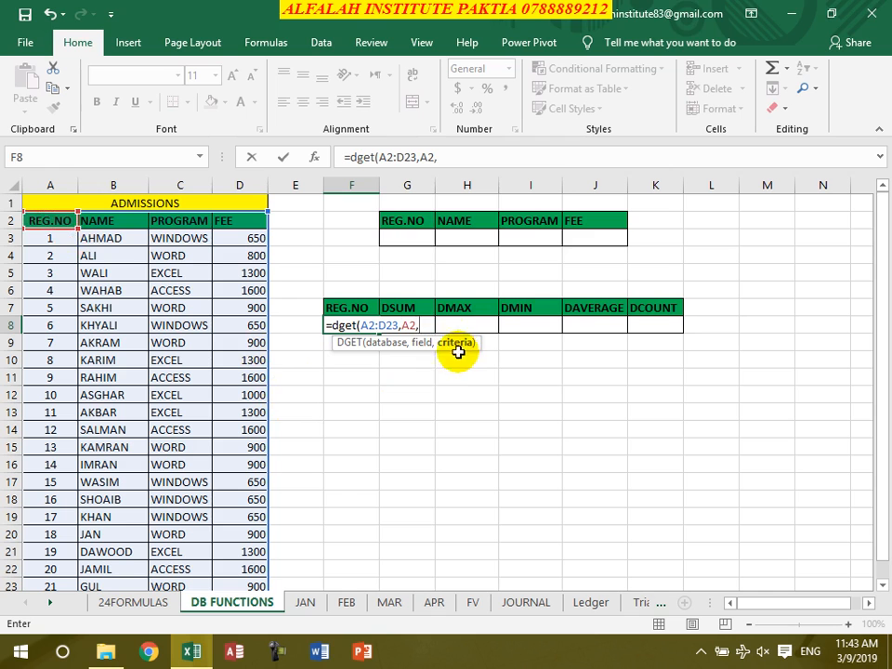
left_click_drag(409, 221, 581, 246)
key("Return")
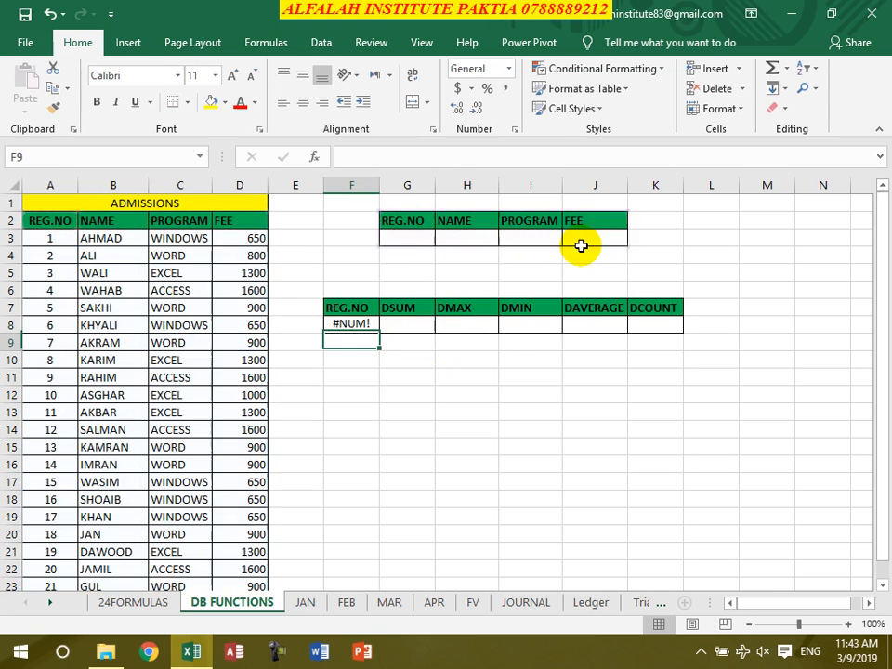
Enter =DSUM(A2:D23,D2,G2:J3) in G8 to total the fees matching the criteria range
left_click(420, 325)
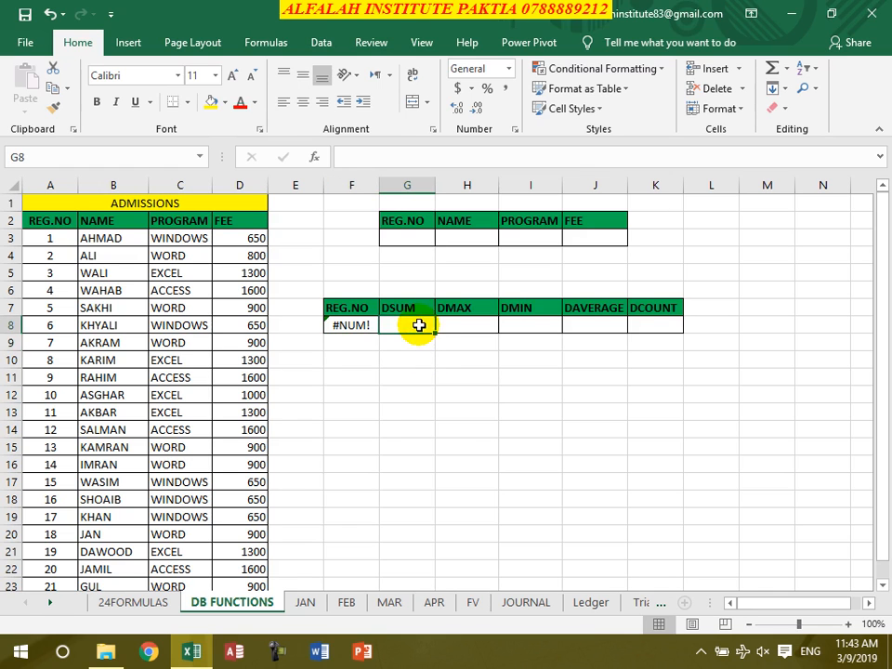
type("=dsum(")
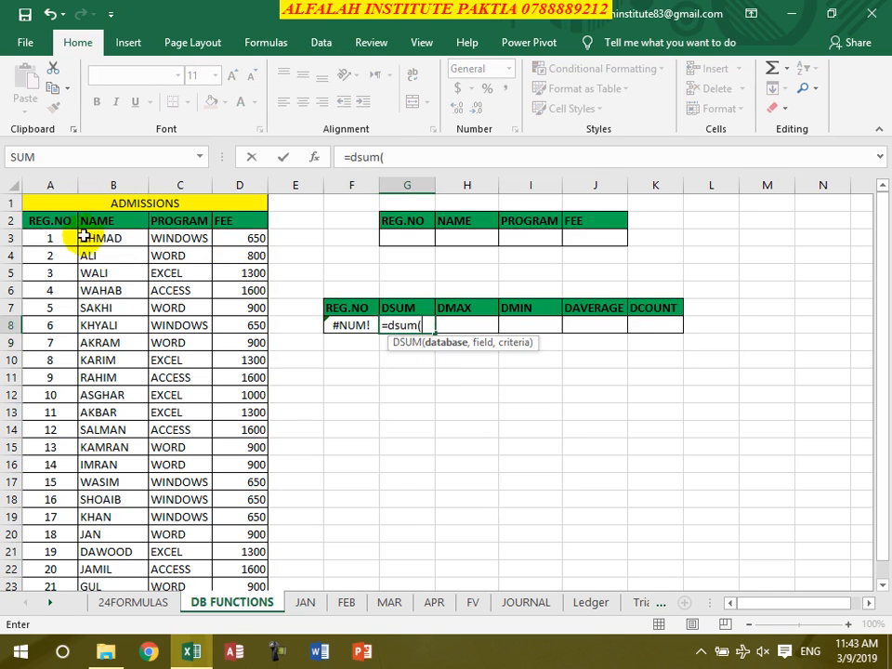
left_click_drag(65, 224, 241, 584)
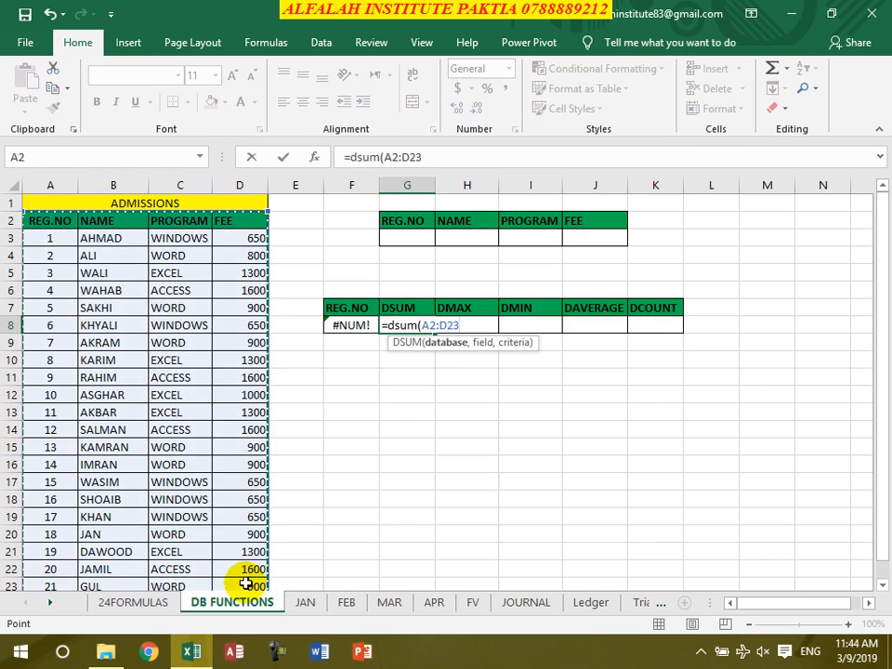
type(",")
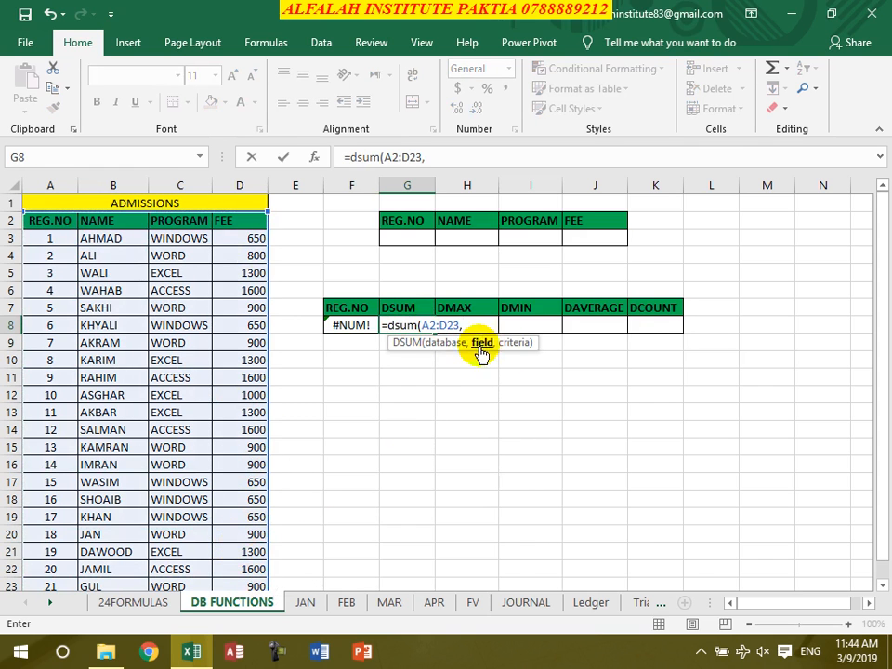
left_click(239, 223)
type(",")
left_click_drag(392, 220, 577, 245)
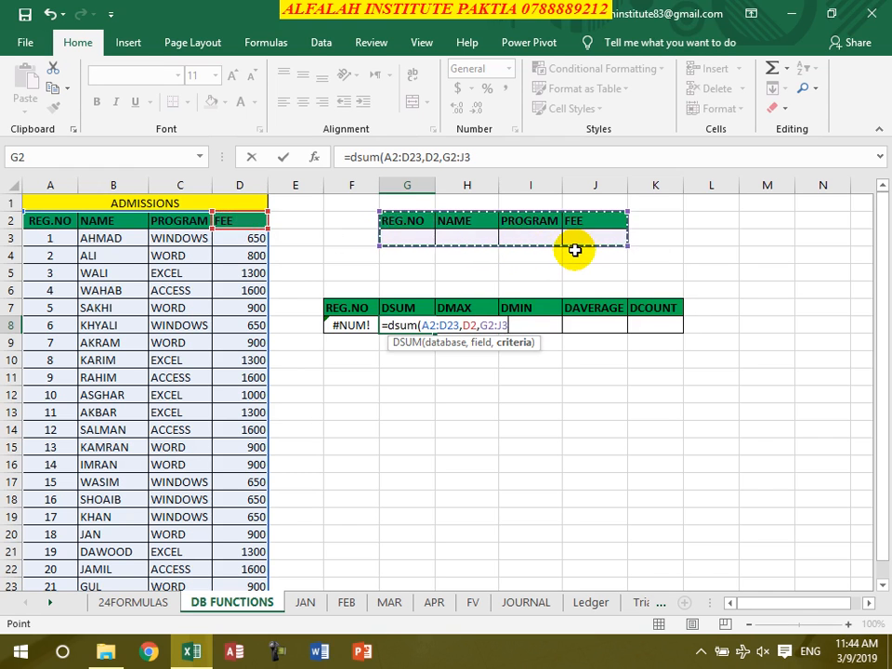
type(")")
key("Return")
Enter =DMAX(A2:D23,D2,G2:J3) in H8 to find the highest fee matching the criteria
key("Right")
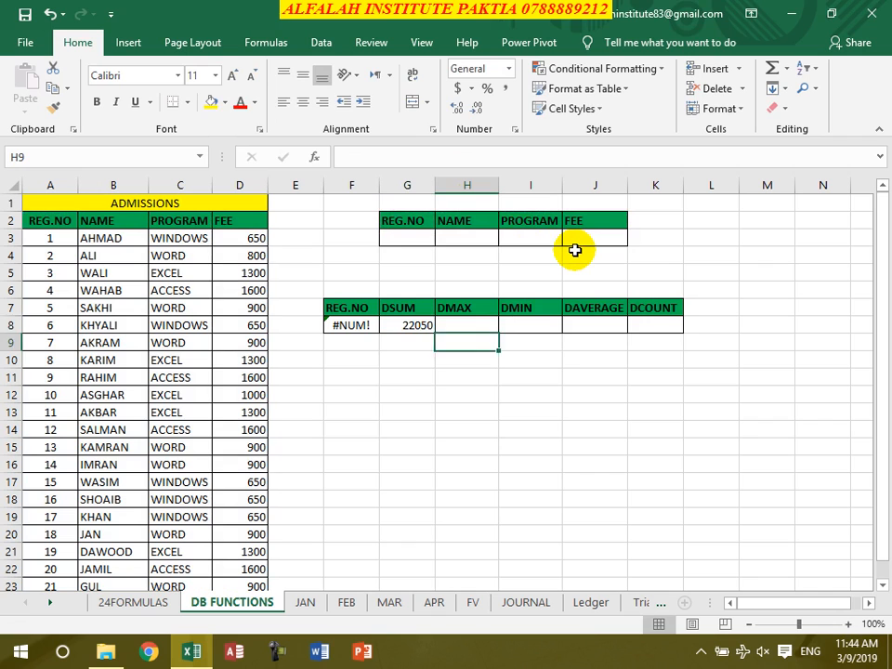
key("Up")
type("=dmax(")
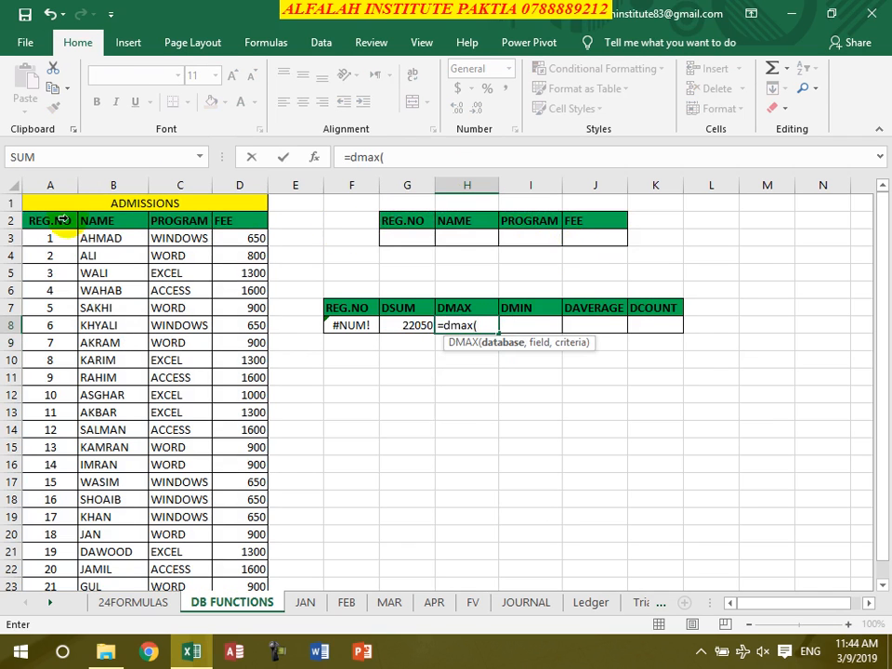
left_click_drag(43, 223, 241, 588)
type(",")
left_click(240, 221)
type(",")
left_click_drag(406, 224, 595, 240)
type(")")
key("Return")
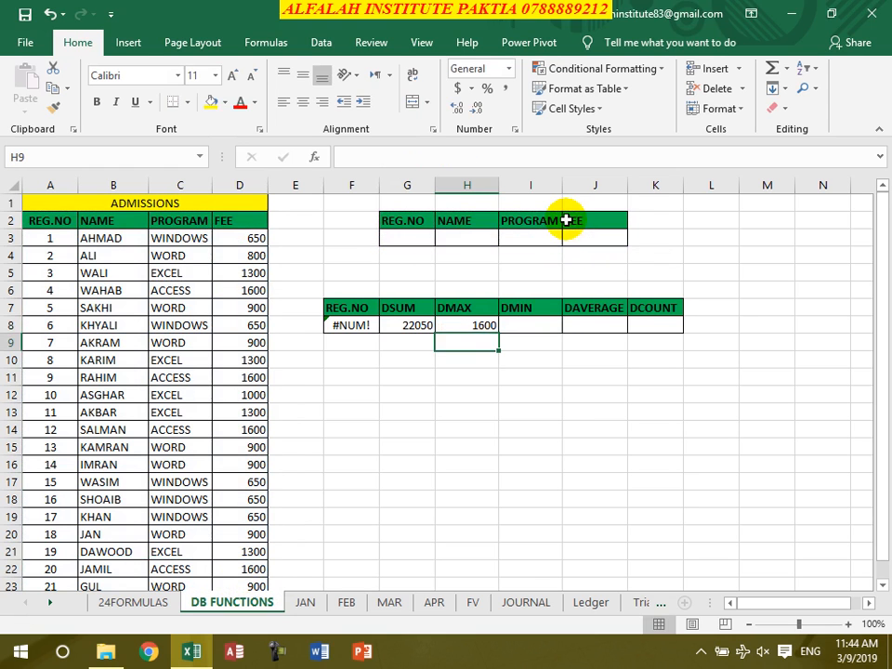
Enter =DMIN(A2:D23,D2,G2:J3) in I8 to find the lowest fee matching the criteria
left_click(543, 326)
type("=dmin(")
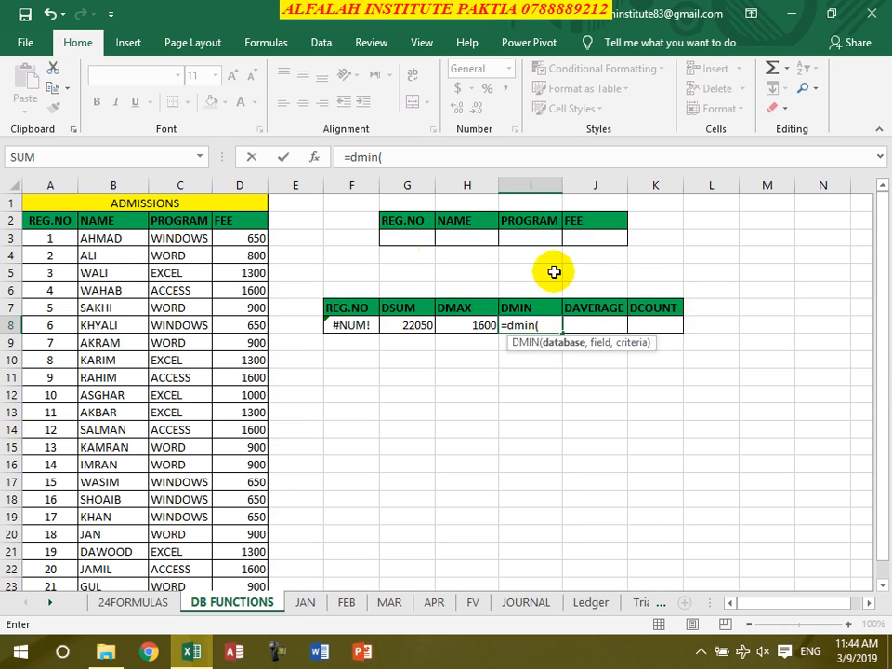
left_click_drag(58, 225, 246, 551)
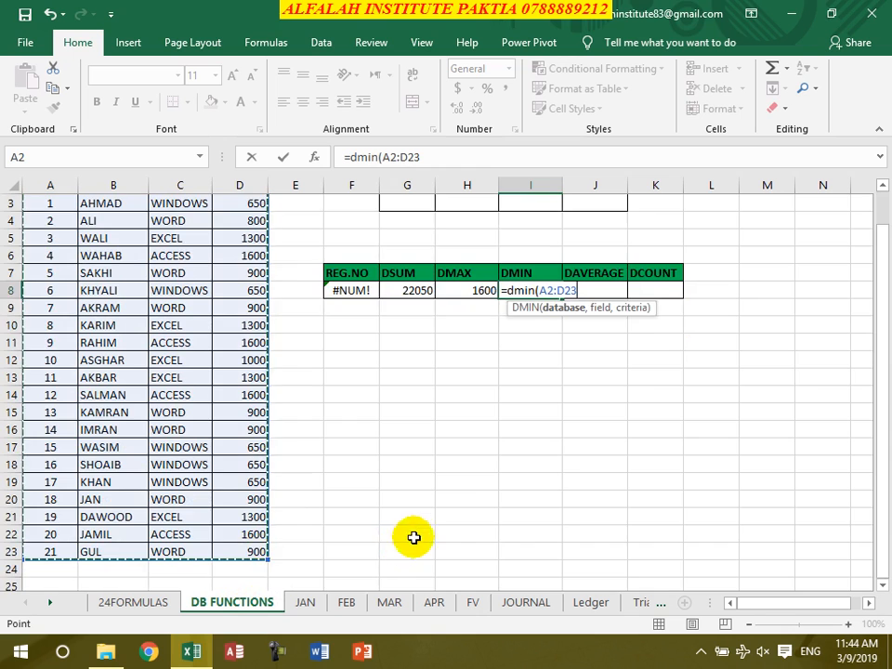
scroll(410, 524, "up", 1)
type(",")
left_click(240, 220)
type(",")
left_click_drag(406, 221, 588, 250)
type(")")
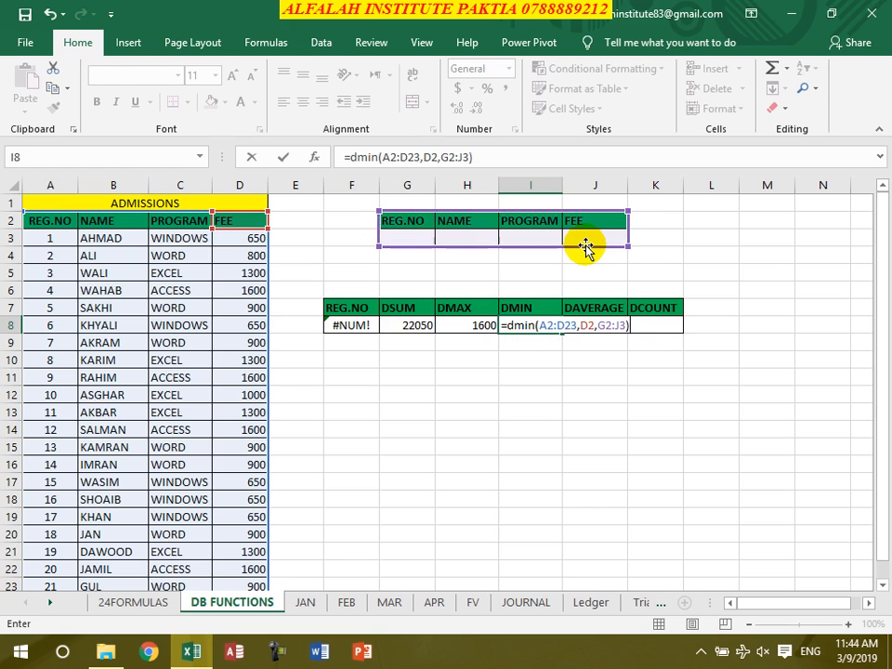
key("Return")
Enter =DAVERAGE(A2:D23,D2,G2:J3) in J8 to average the fees matching the criteria
left_click(587, 327)
type("=daverage(")
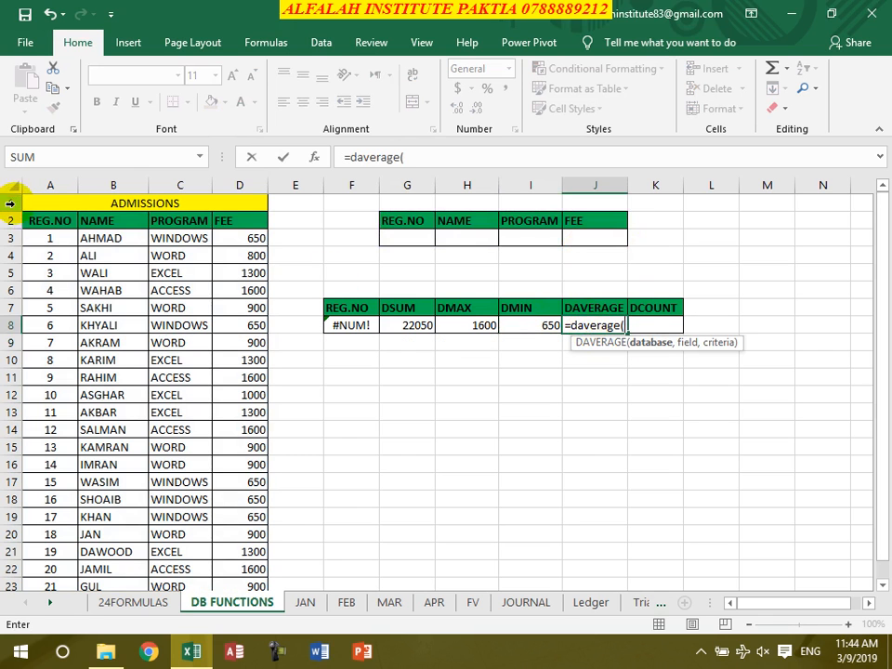
left_click_drag(55, 226, 226, 577)
type(",")
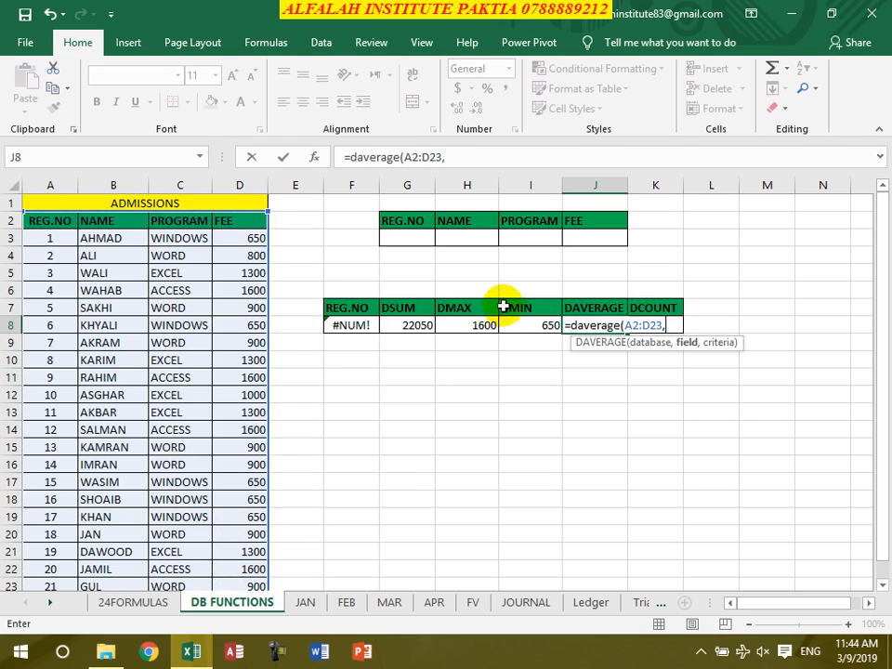
left_click(229, 223)
type(",")
left_click_drag(424, 223, 577, 247)
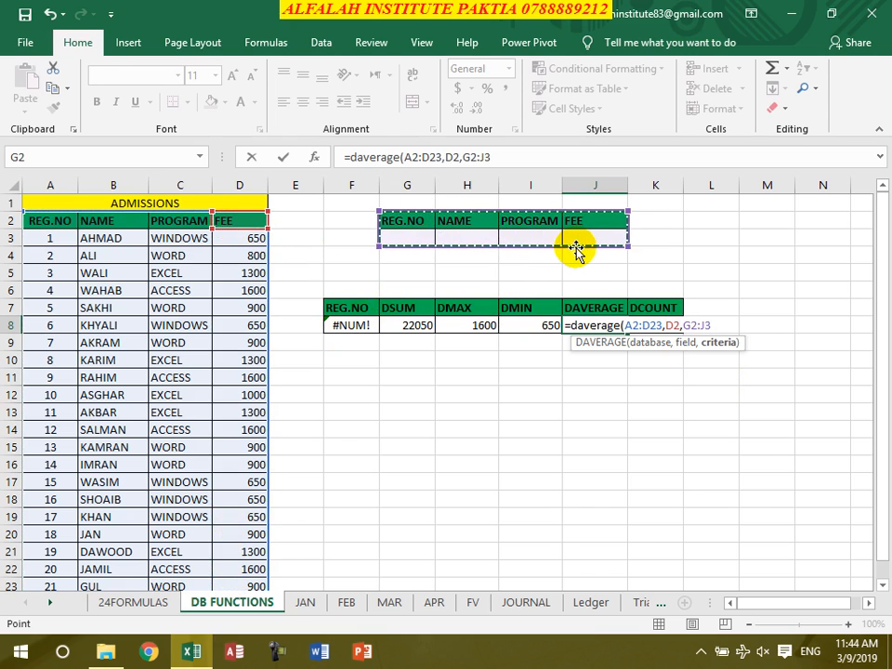
type(")")
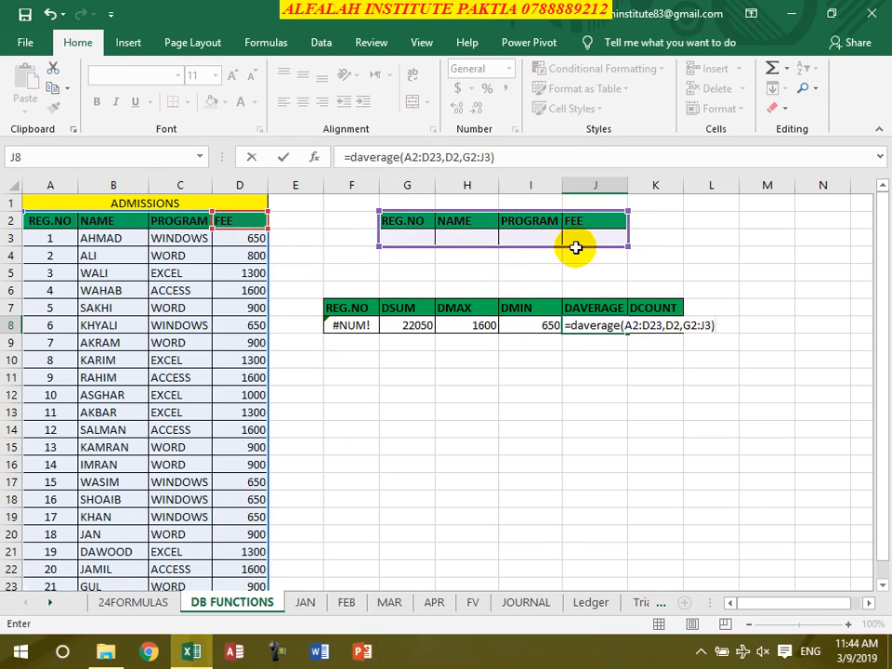
key("Return")
Enter =DCOUNT(A2:D23,D2,G2:J3) in K8 to count the fee entries matching the criteria
left_click(664, 325)
type("=")
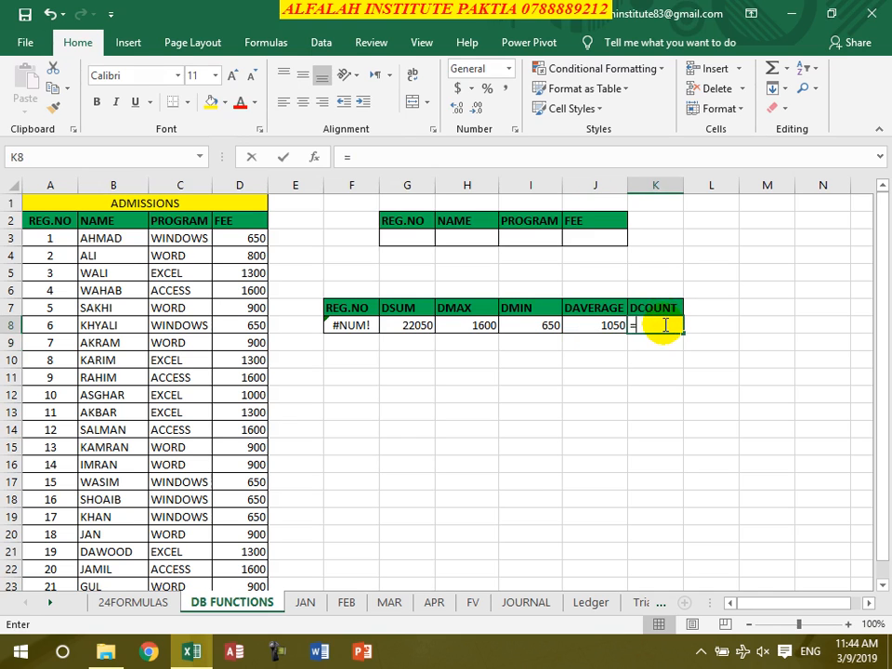
type("dcoun")
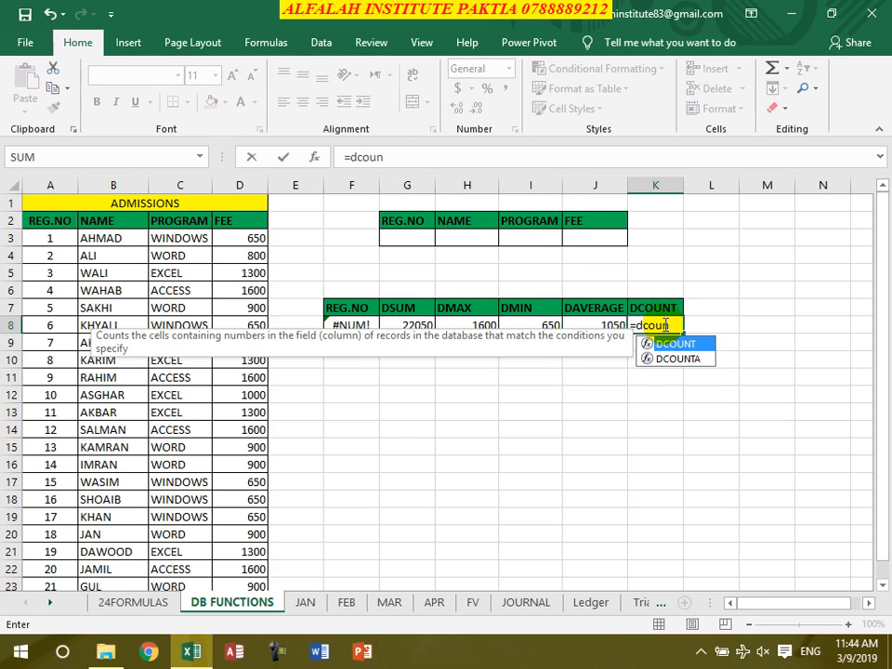
type("t(")
left_click_drag(30, 220, 239, 569)
type(",")
left_click(238, 220)
type(",")
left_click_drag(426, 226, 602, 243)
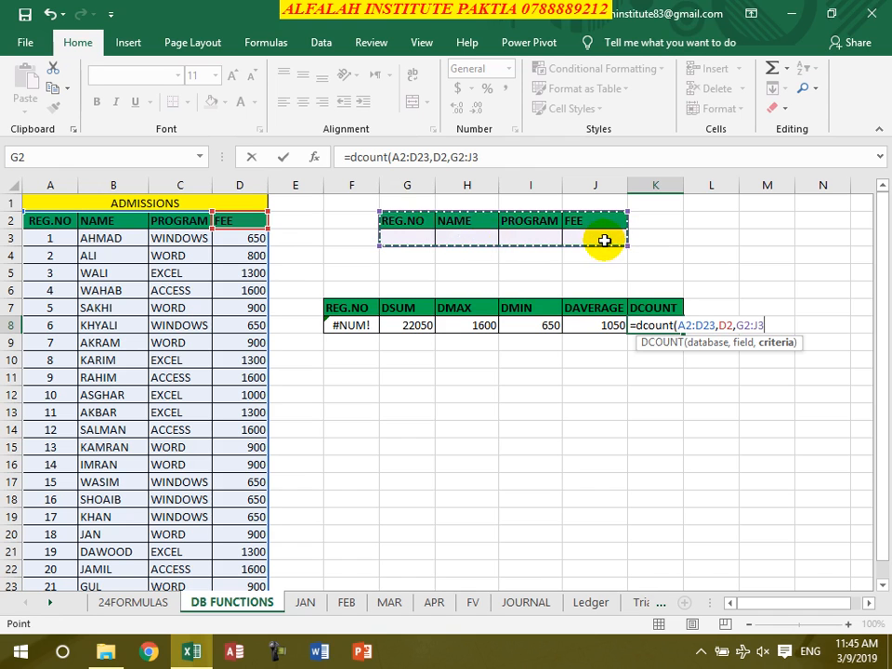
type(")")
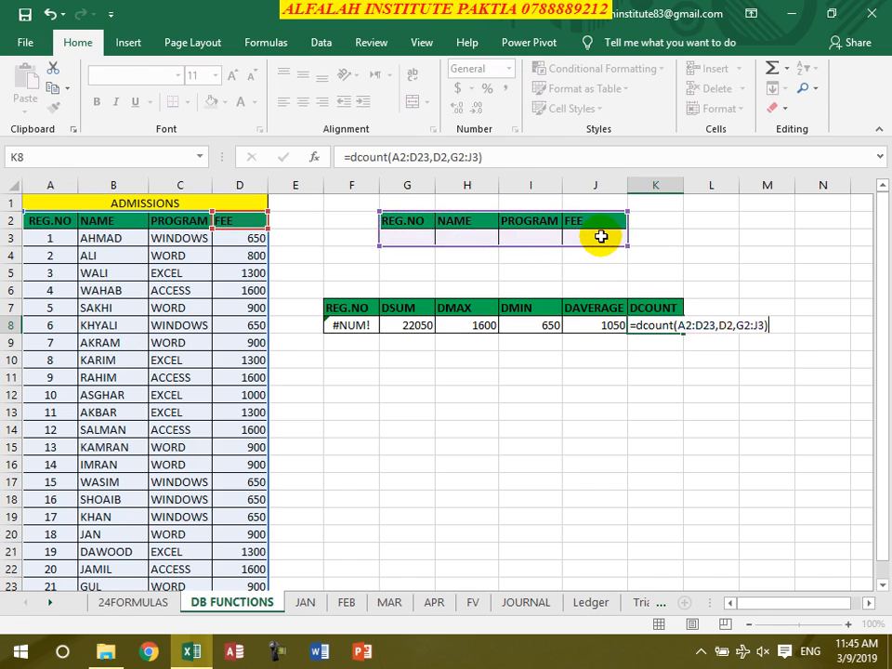
key("Return")
Set the REG.NO criterion in G3 to 19 and check the DSUM, DCOUNT and DGET cells in row 8
left_click(413, 234)
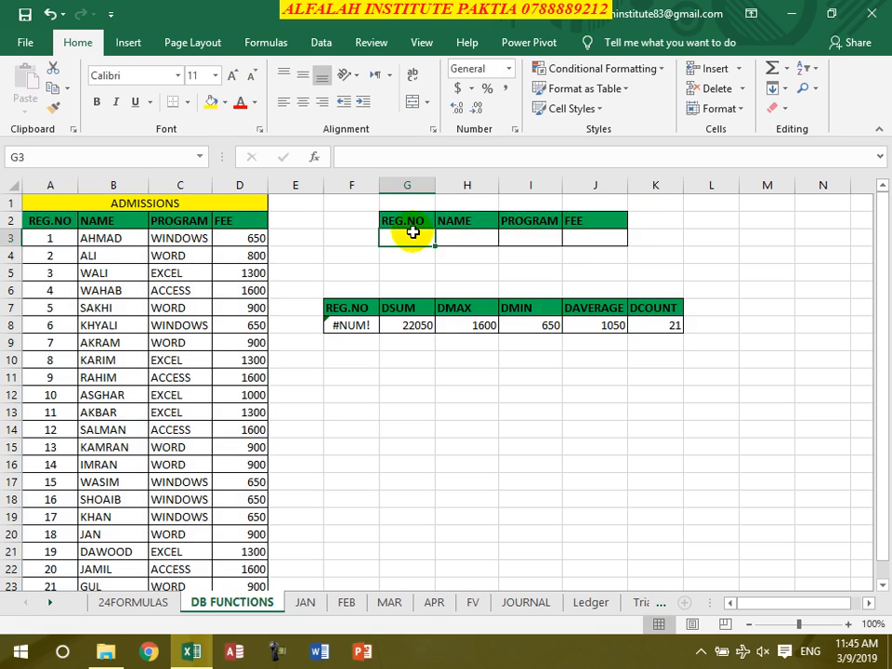
type("19")
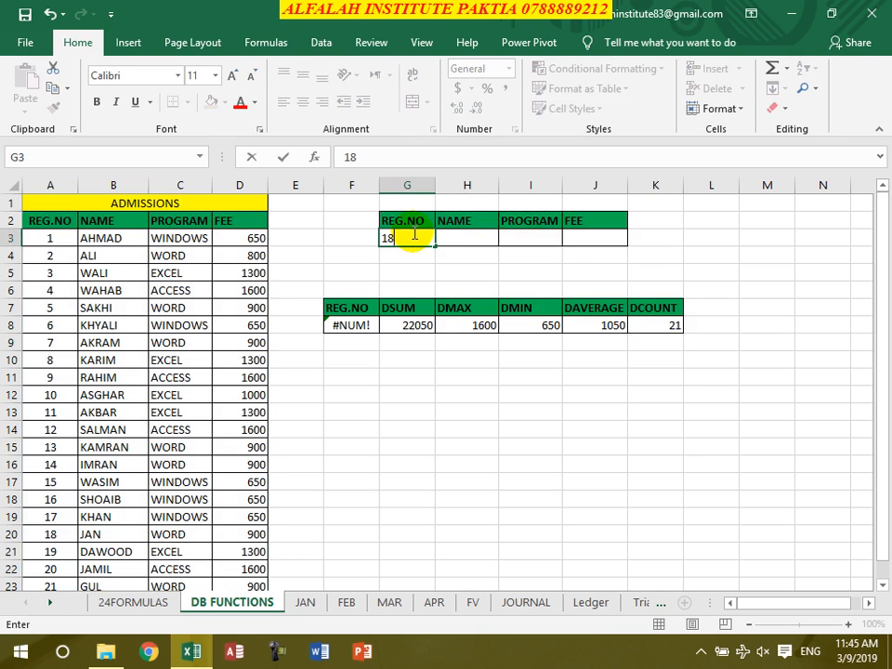
key("Return")
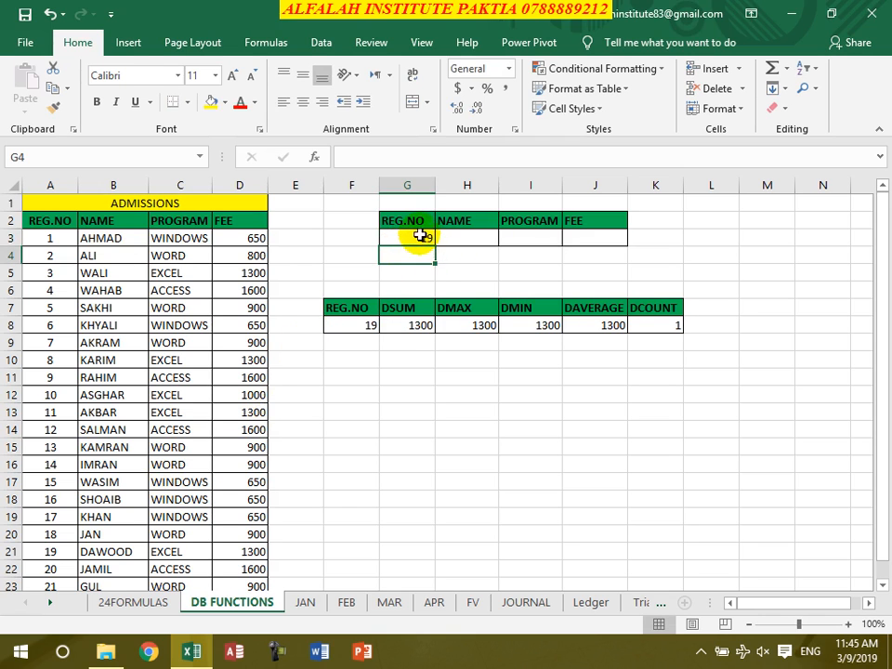
left_click(413, 330)
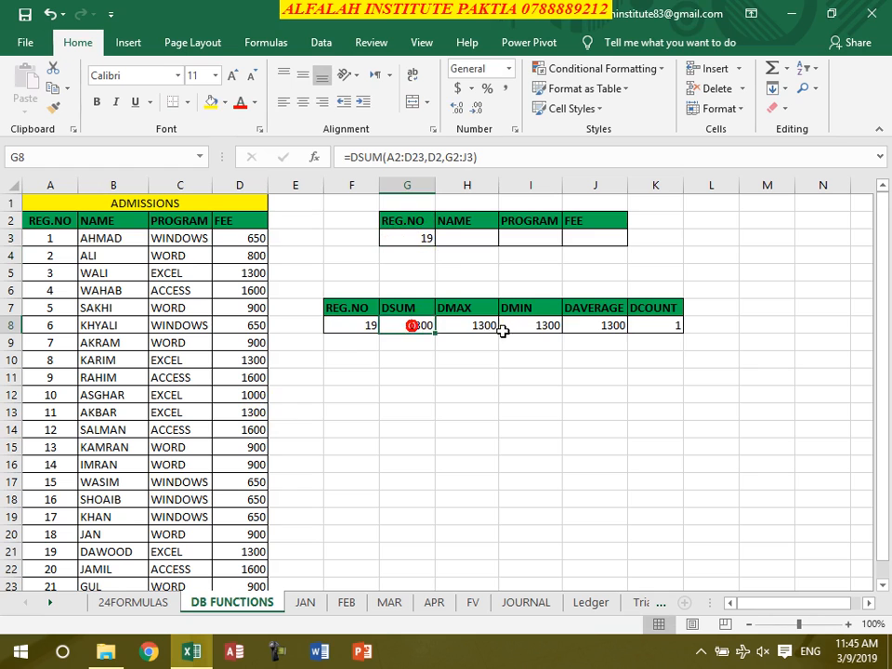
left_click(663, 329)
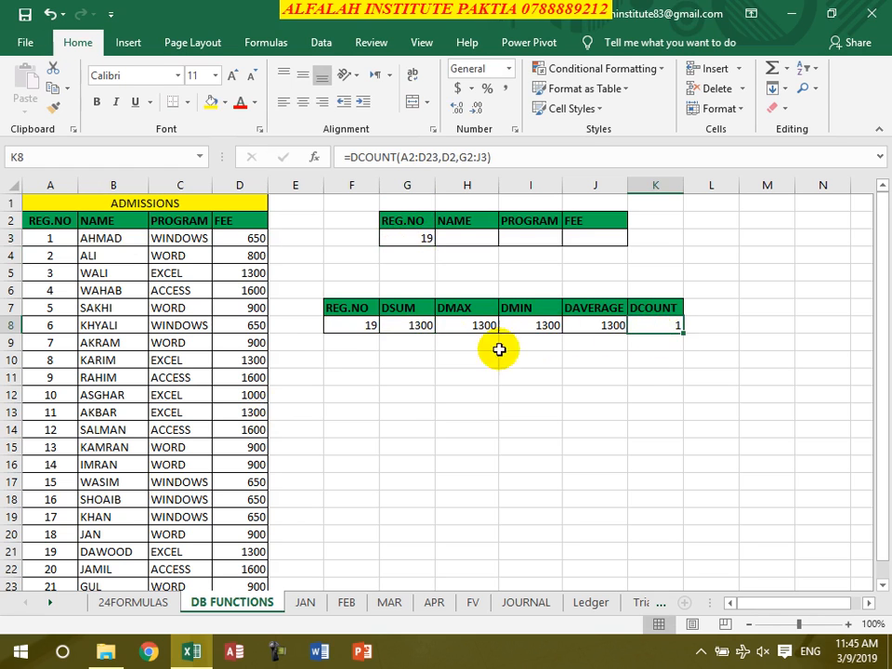
left_click(353, 331)
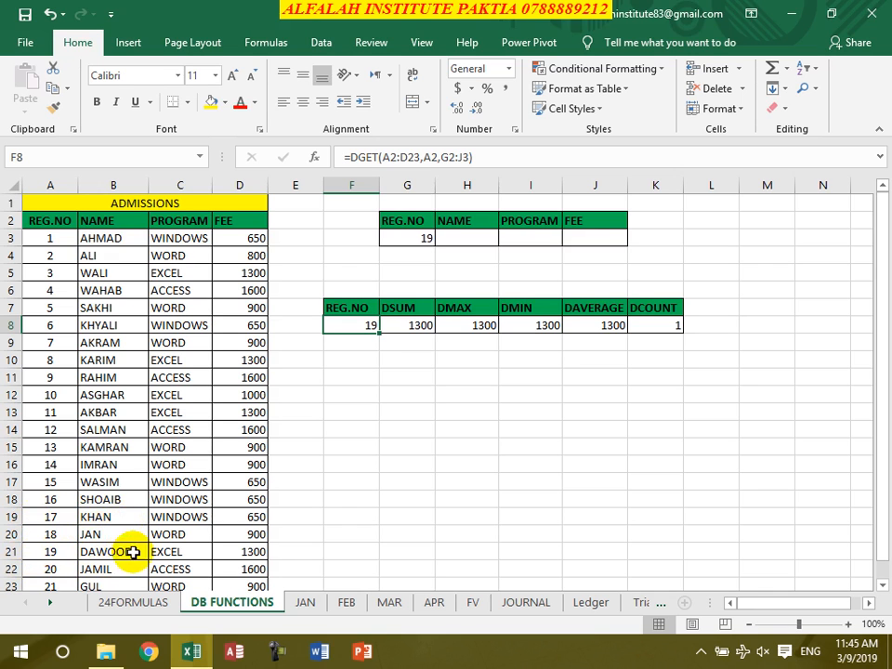
Clear the REG.NO criterion in G3 and enter the name of the student with REG.NO 10 as the criterion in H3
left_click(425, 239)
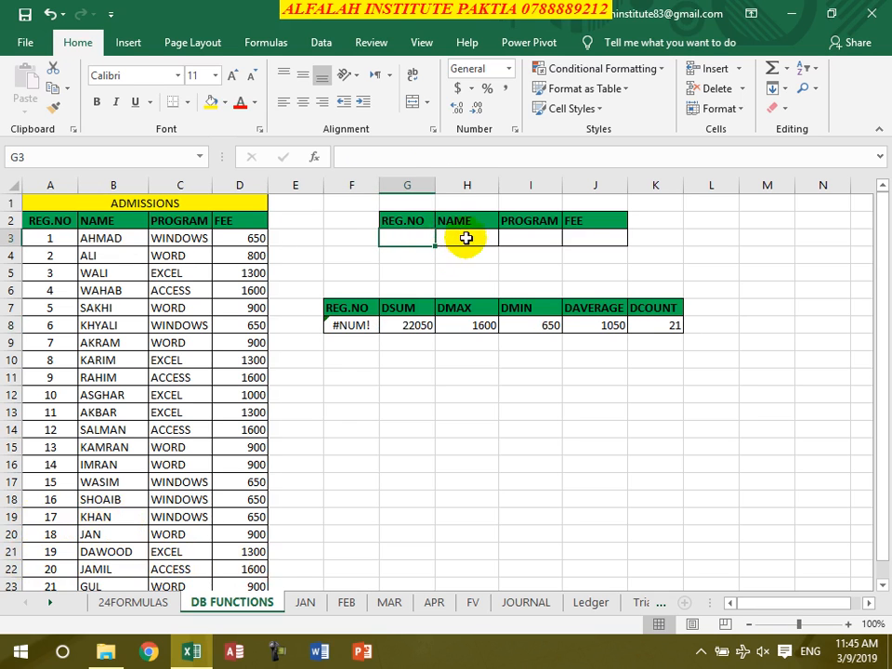
left_click(465, 238)
type("ash")
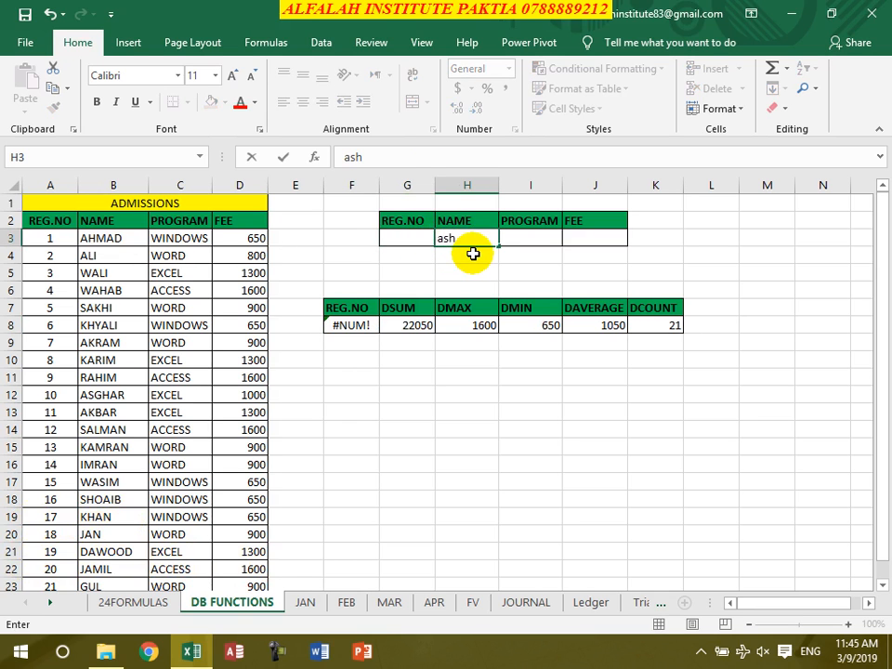
type("gar")
key("Return")
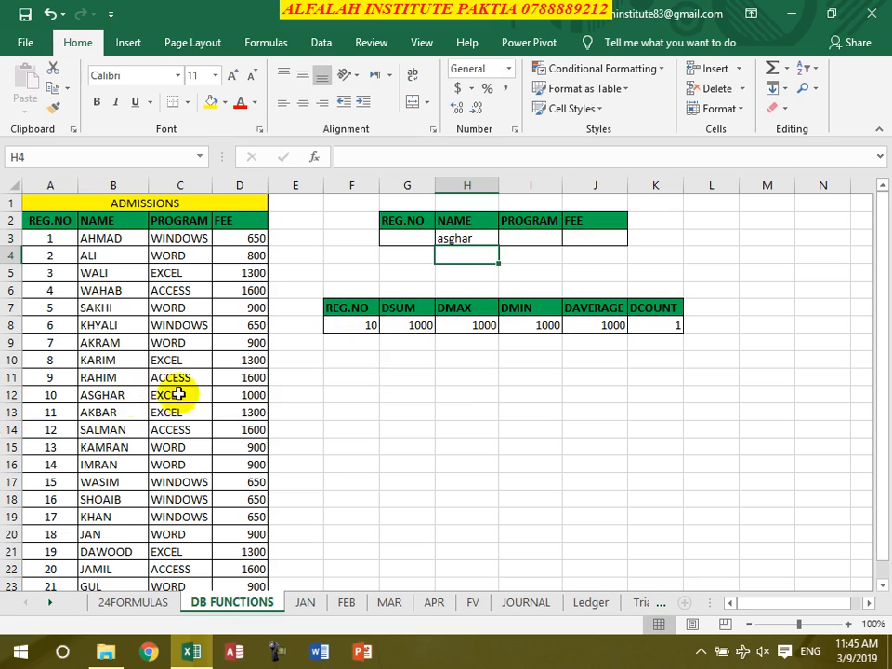
Clear the NAME criterion in H3 and set the PROGRAM criterion in I3 to access
left_click(472, 239)
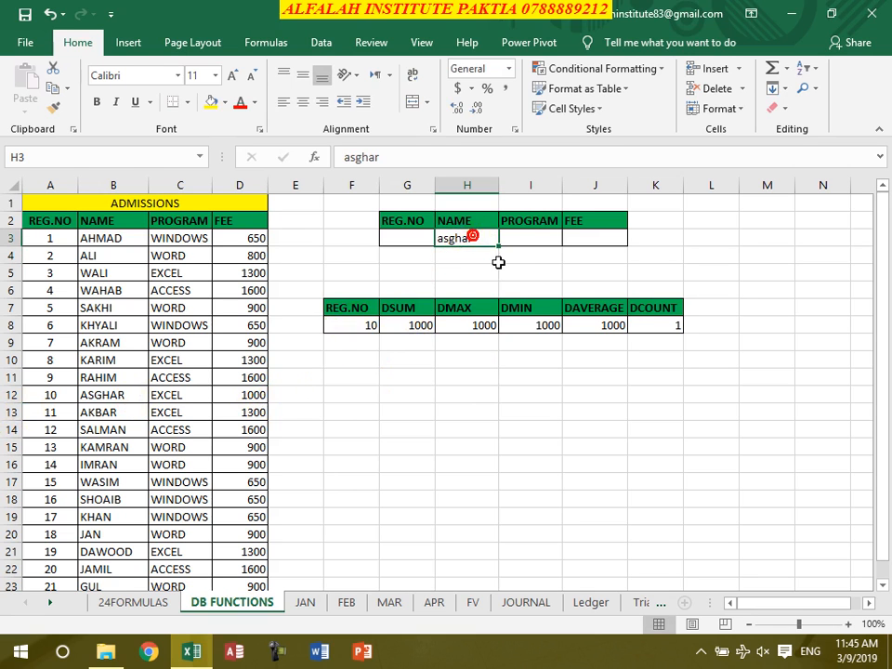
key("Delete")
left_click(539, 235)
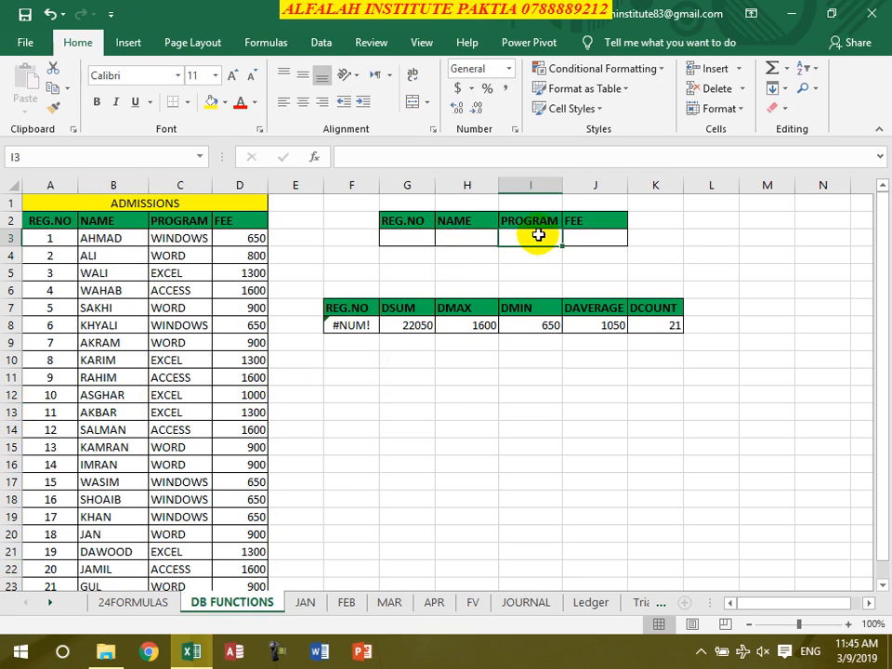
type("acces")
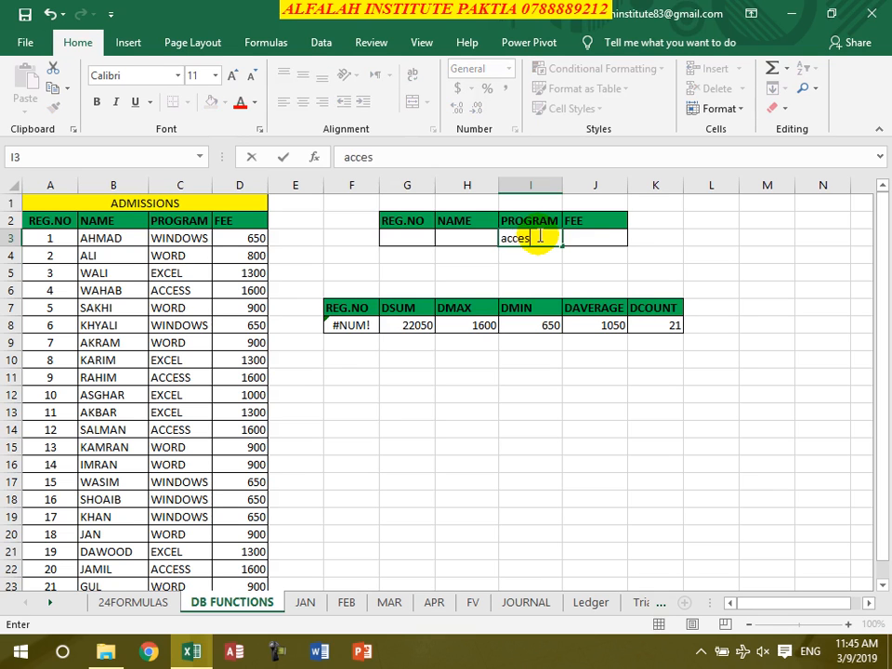
type("s")
key("Return")
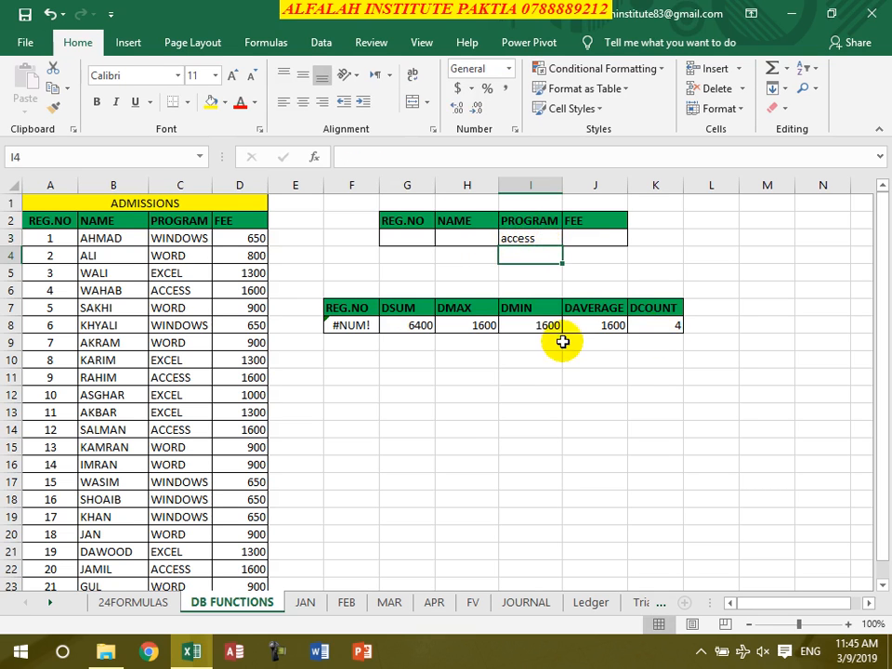
Change the PROGRAM criterion in I3 to word
left_click(514, 243)
type("word")
key("Return")
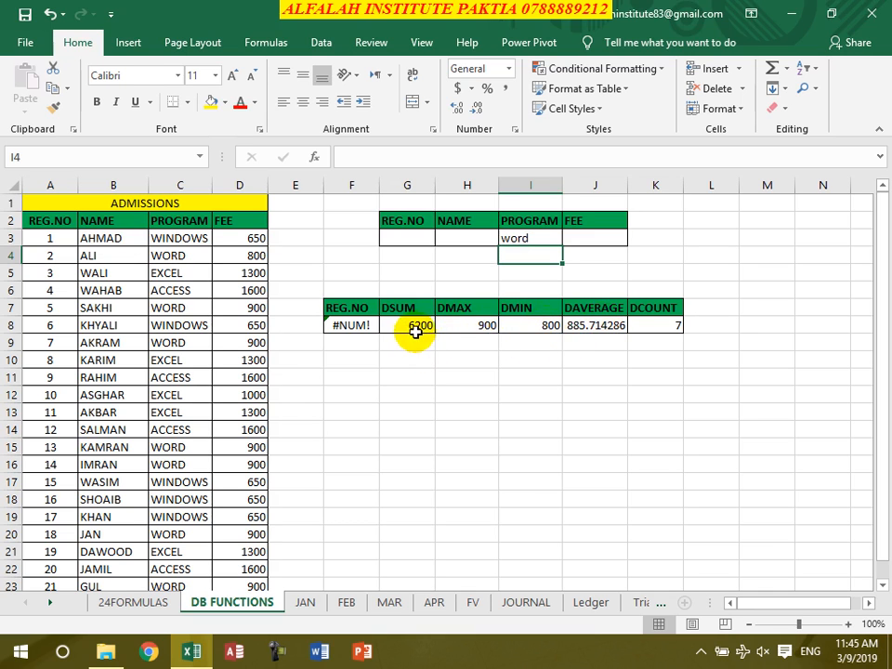
Clear the PROGRAM criterion in I3 and set the FEE criterion in J3 to 800
left_click(533, 238)
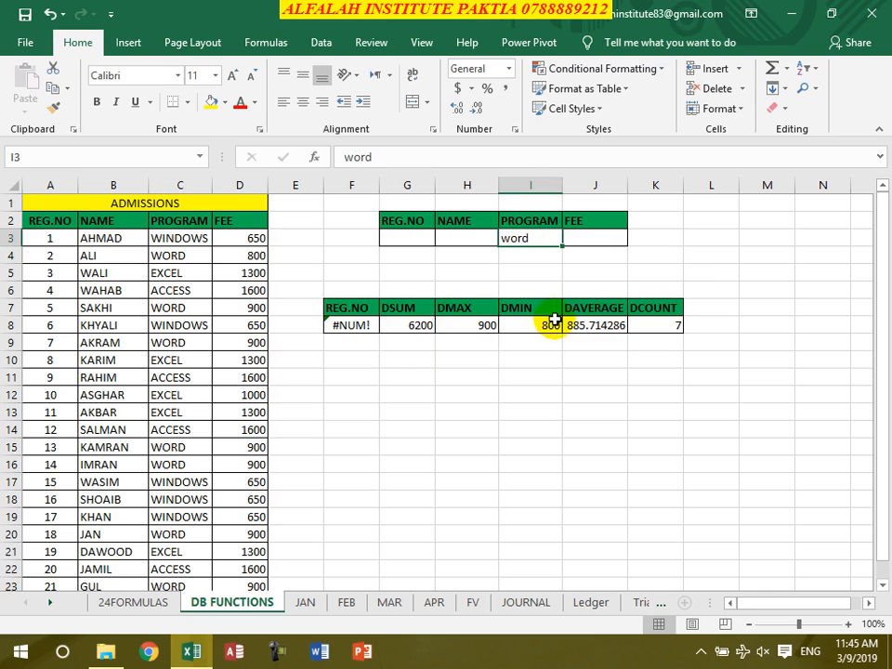
key("Delete")
left_click(605, 243)
type("800")
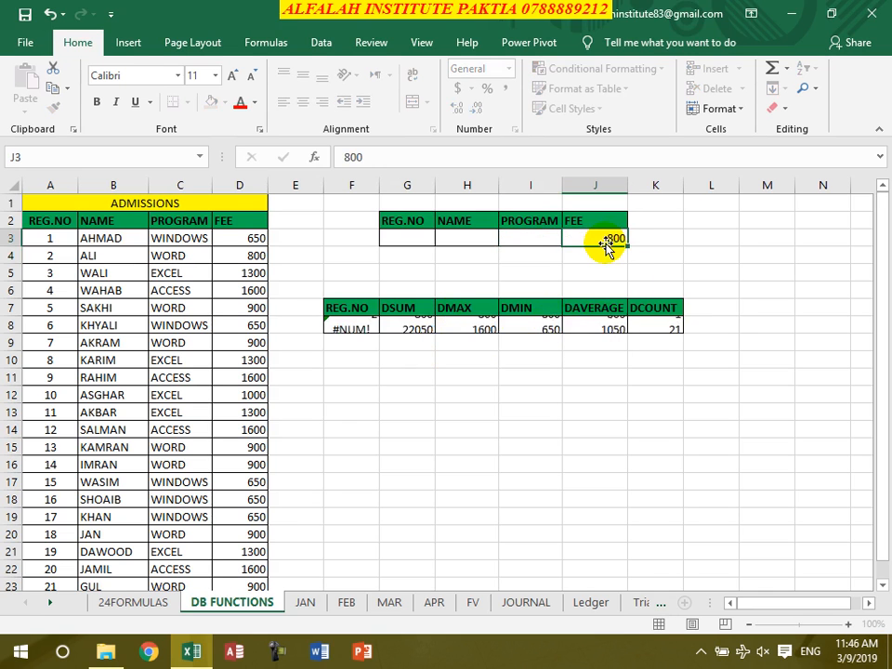
key("Return")
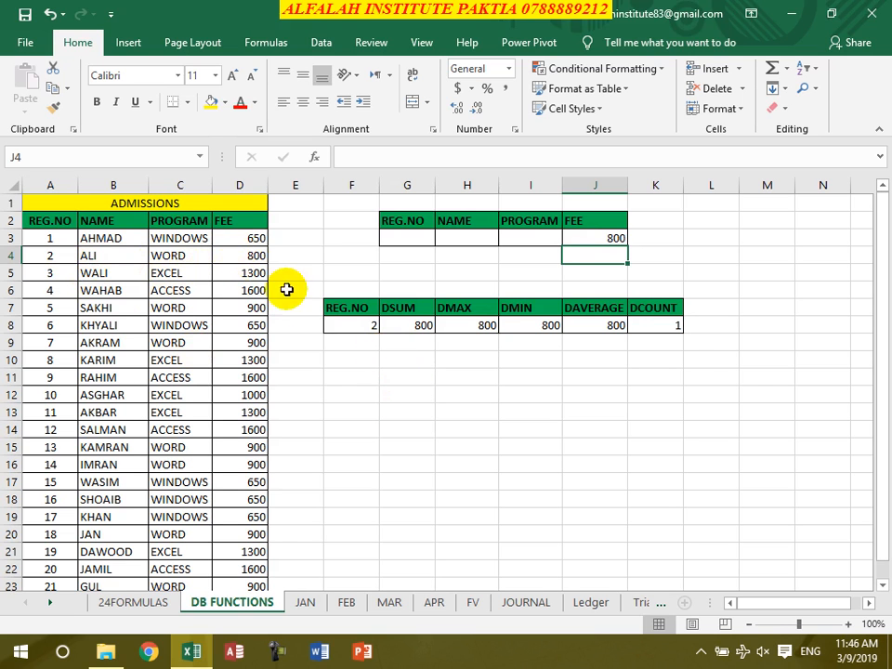
Clear the FEE criterion in J3 so the whole criteria row is empty
left_click(587, 237)
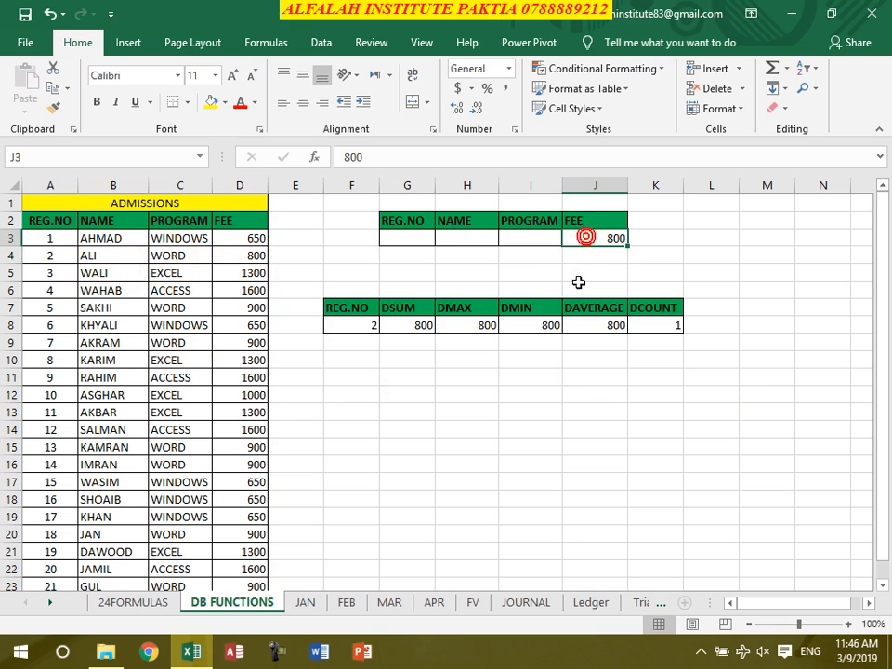
key("Delete")
left_click(543, 462)
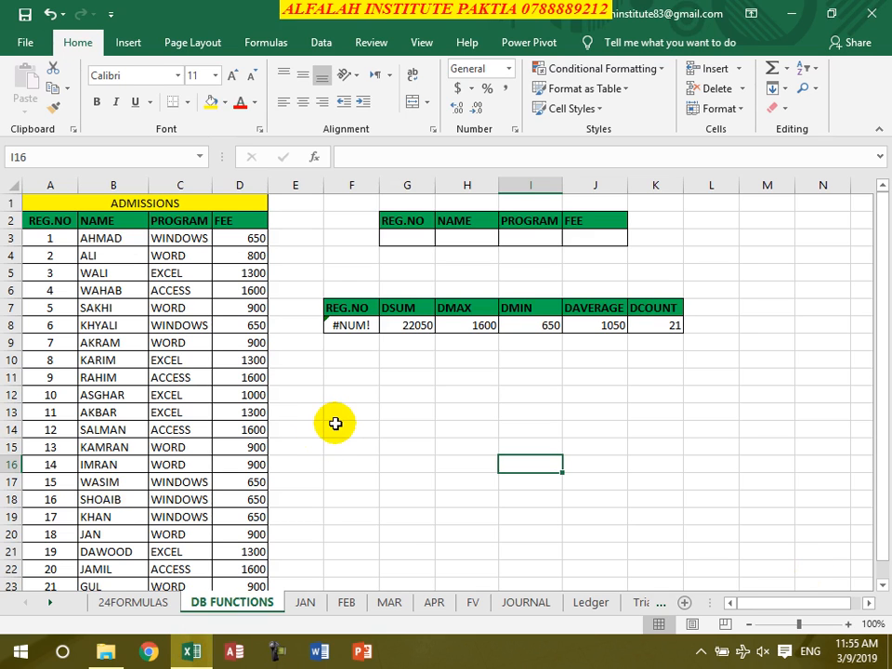
Look over the FEB, MAR and APR sheets and open the JAN sheet
left_click(308, 609)
left_click(354, 607)
left_click(387, 607)
left_click(433, 606)
left_click(383, 606)
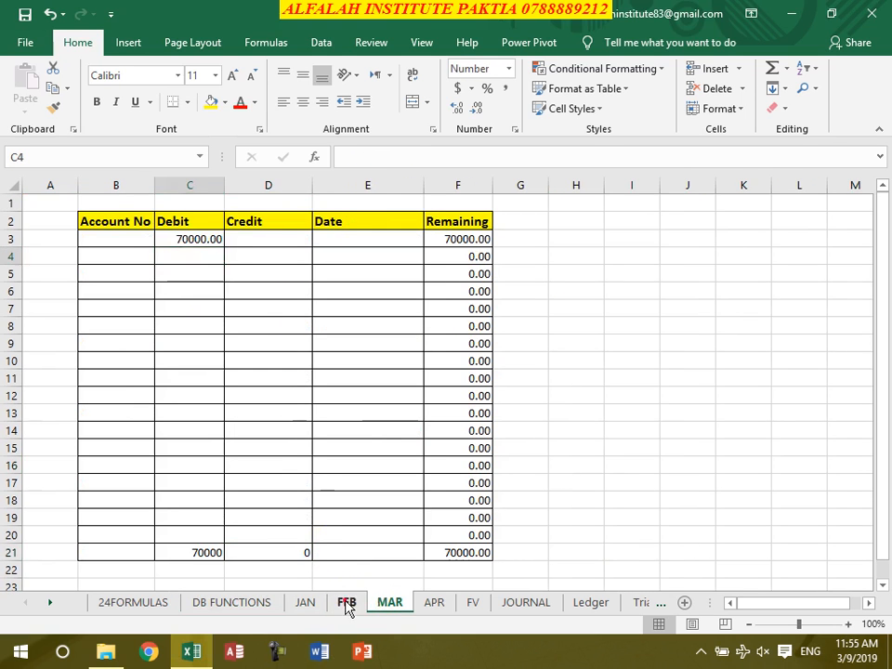
left_click(347, 606)
left_click(308, 606)
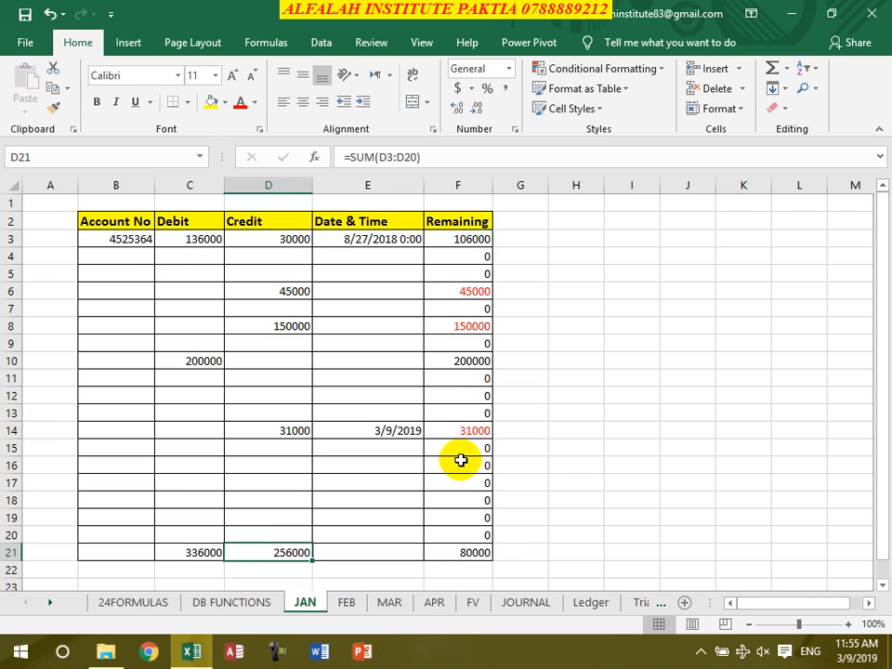
Clear the entries, remaining balances and totals in C4:F21 on the JAN sheet, keeping row 3
left_click(112, 238)
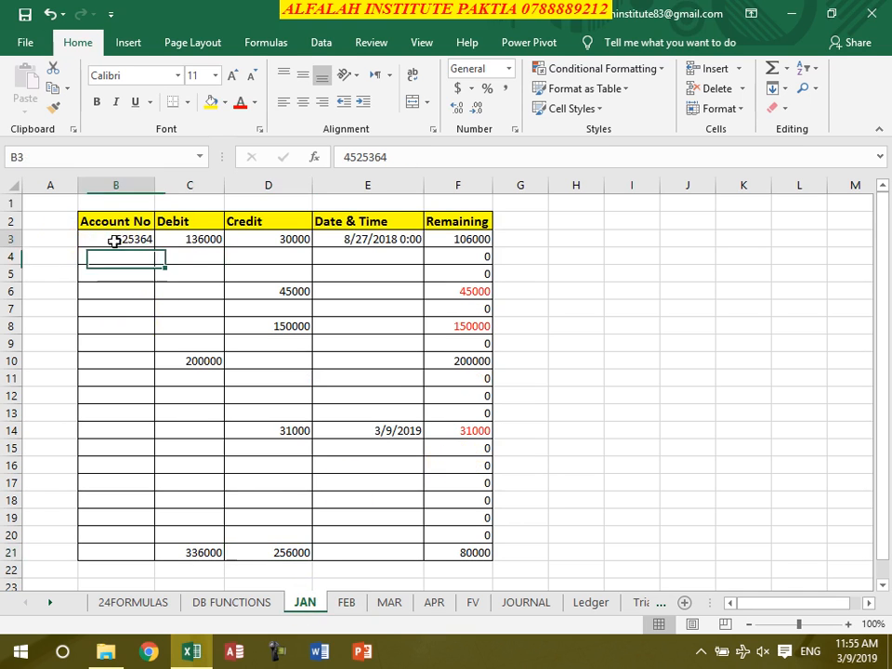
left_click(199, 239)
left_click_drag(474, 553, 199, 256)
key("Delete")
left_click(288, 324)
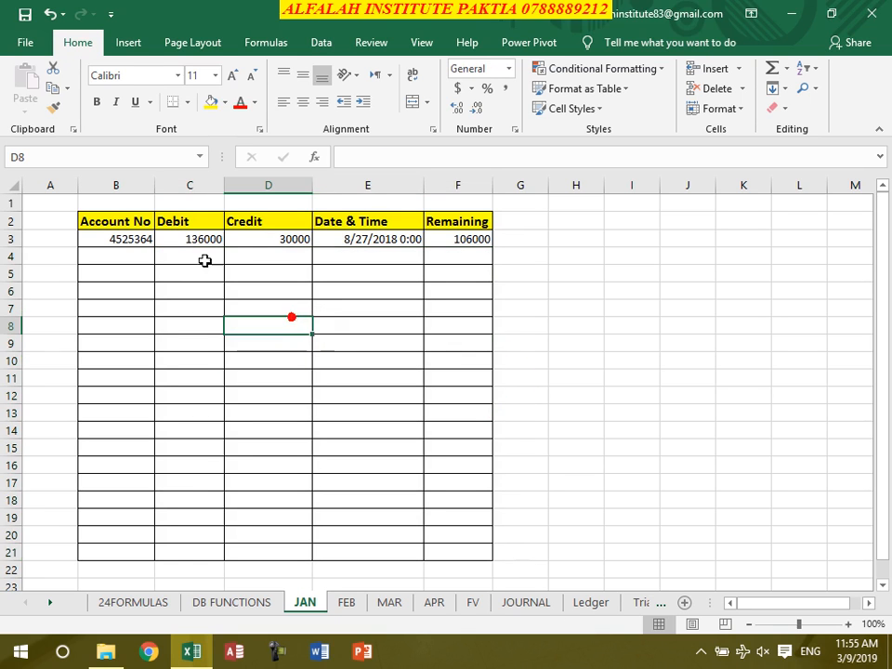
Enter =C3-D3 in F3 to calculate the remaining balance from the debit and credit amounts
left_click(184, 238)
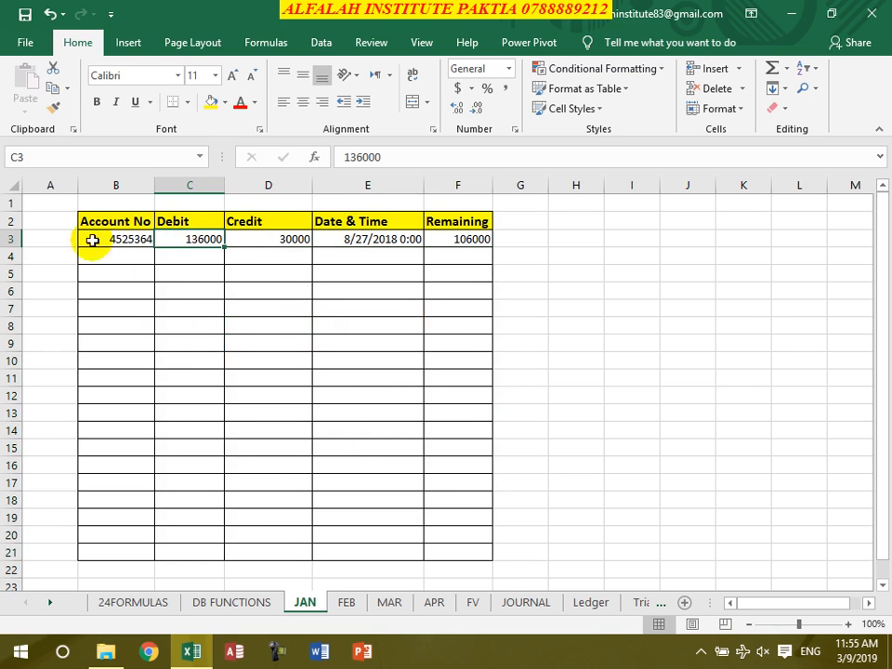
left_click(391, 239)
left_click(221, 250)
left_click(178, 241)
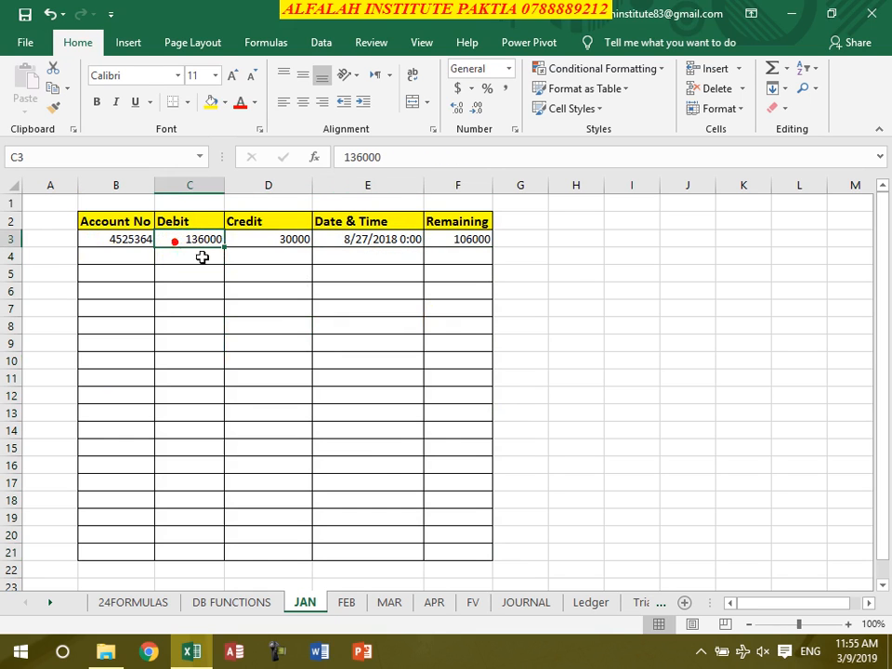
left_click(289, 245)
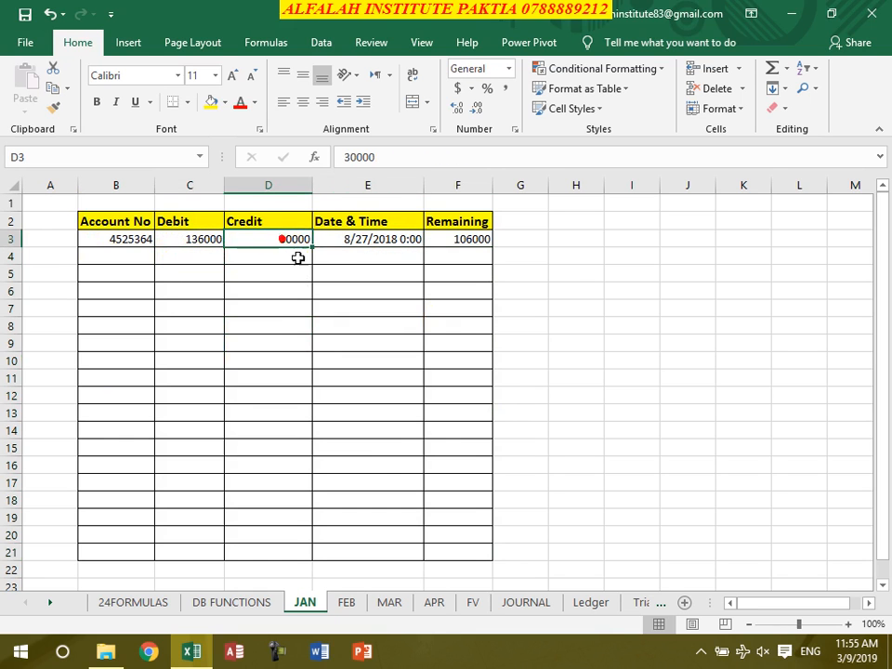
left_click(455, 239)
type("=")
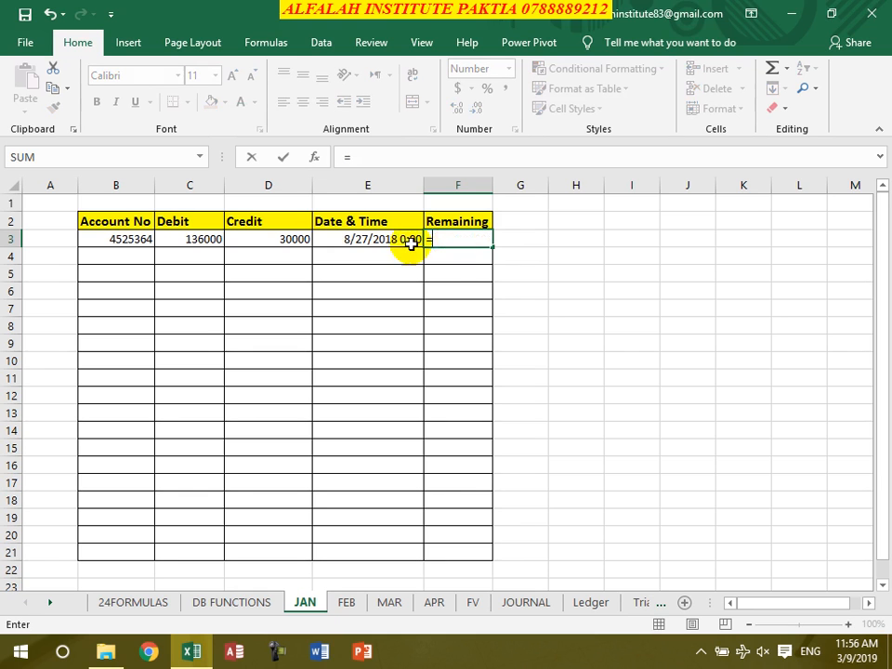
left_click(197, 239)
type("-")
left_click(281, 241)
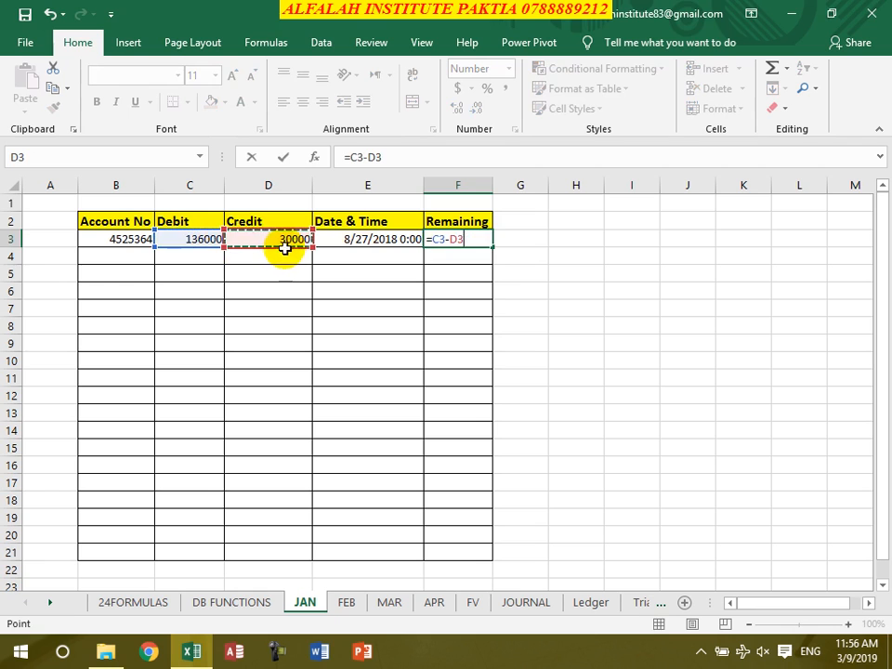
key("Return")
Fill the Remaining formula from F3 down to F21 and apply the Number format with 0 decimals and red unsigned negatives
left_click(453, 239)
left_click_drag(493, 246, 473, 553)
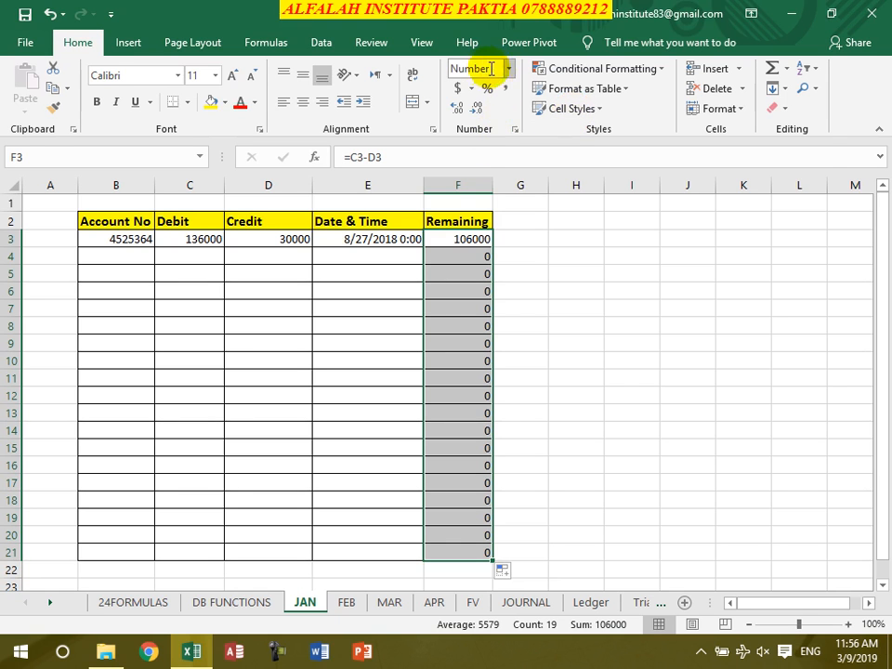
left_click(515, 131)
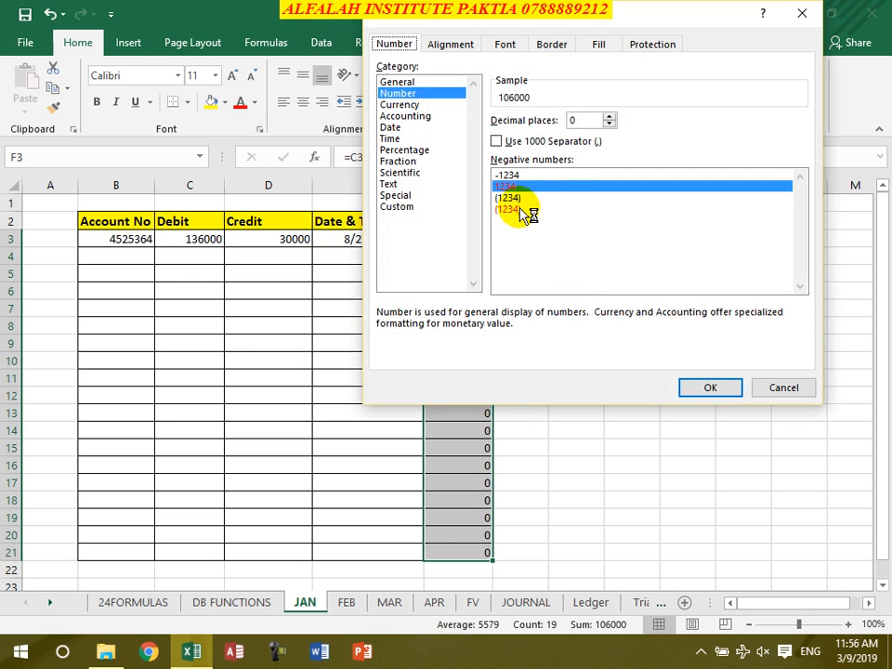
left_click(708, 389)
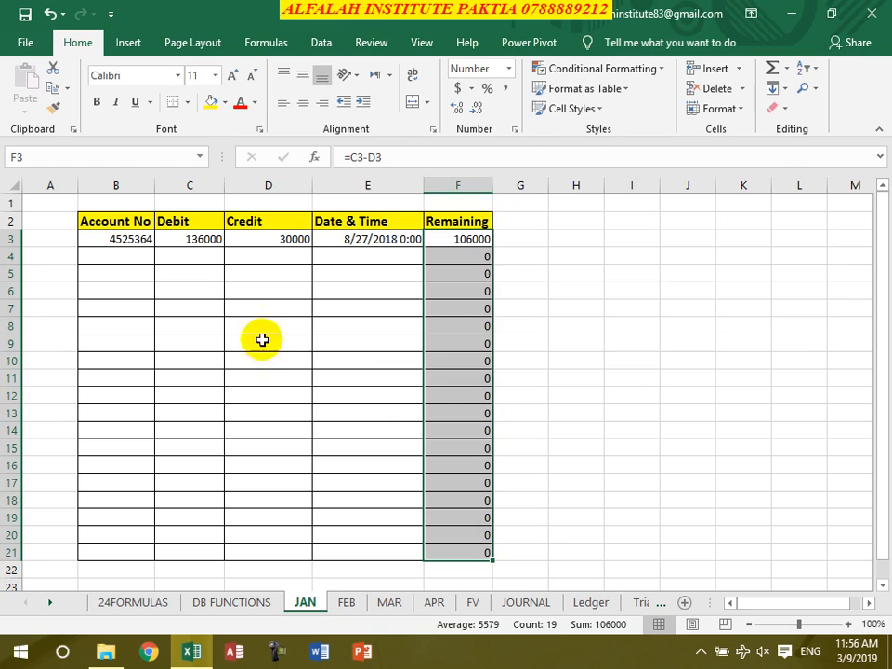
Enter a credit of 60000 in D7
left_click(265, 307)
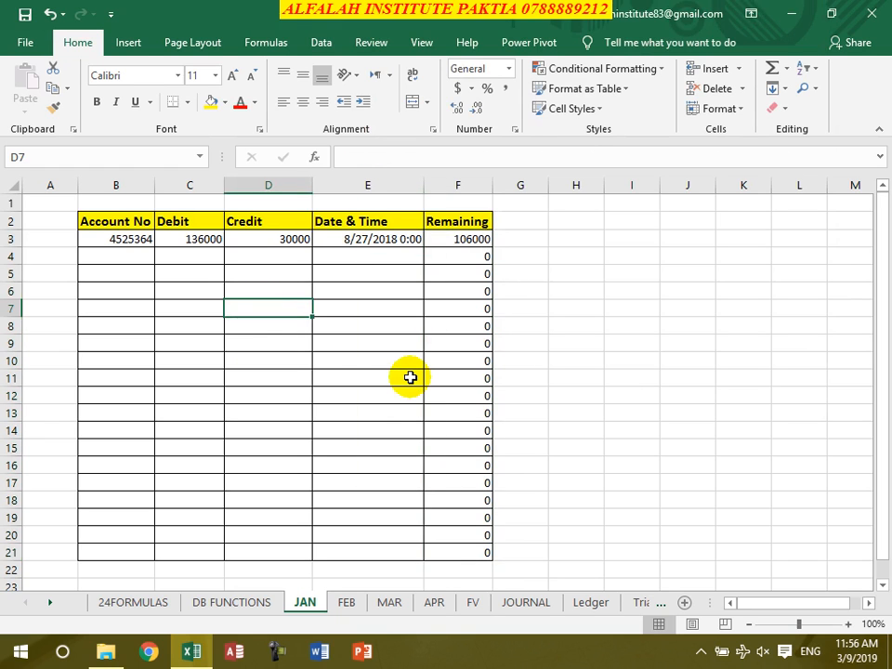
type("60000")
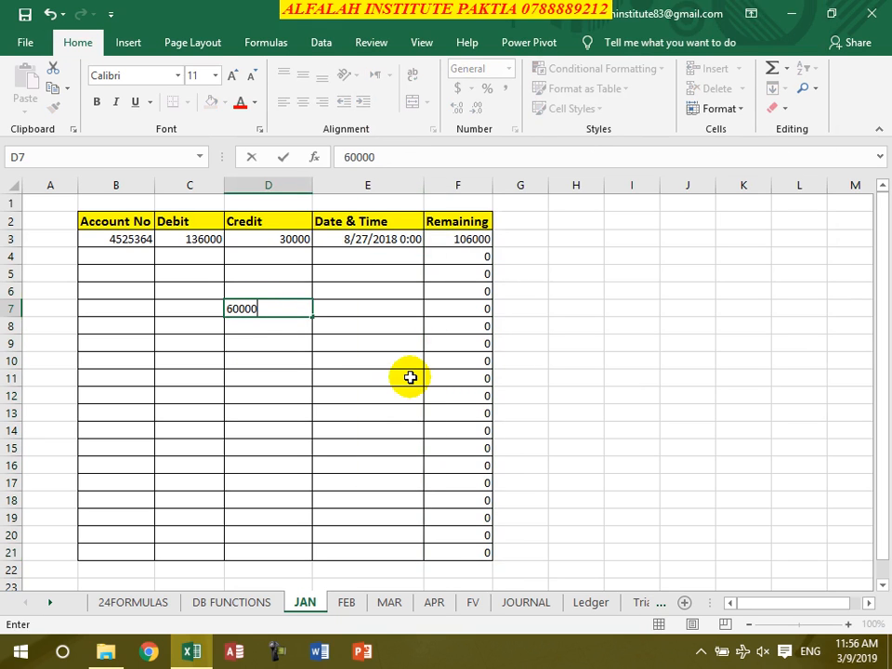
key("Return")
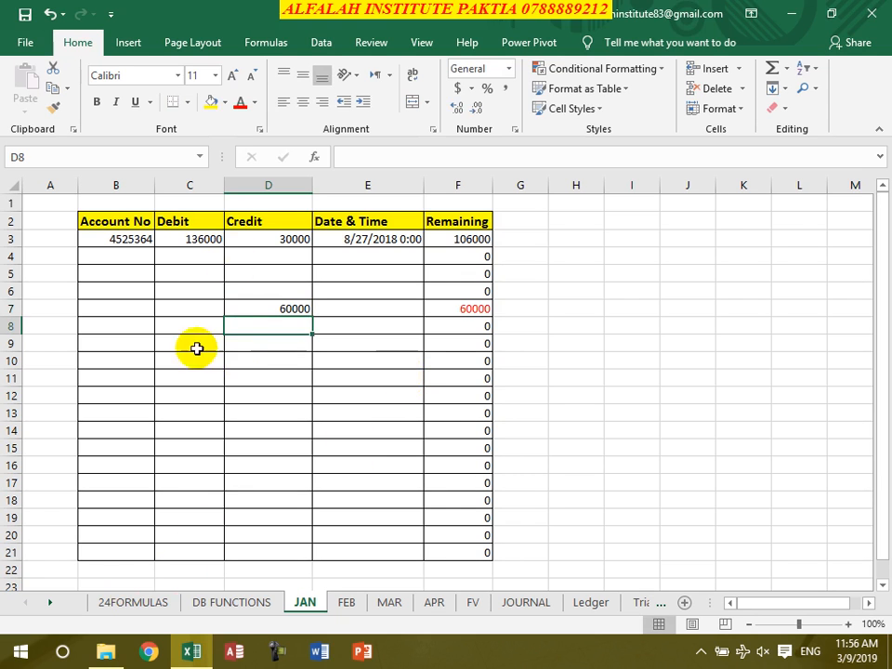
Total the Debit column in C21 with =SUM(C3:C20), extend the total to the Credit column in D21, and check the row 21 formulas
left_click(206, 552)
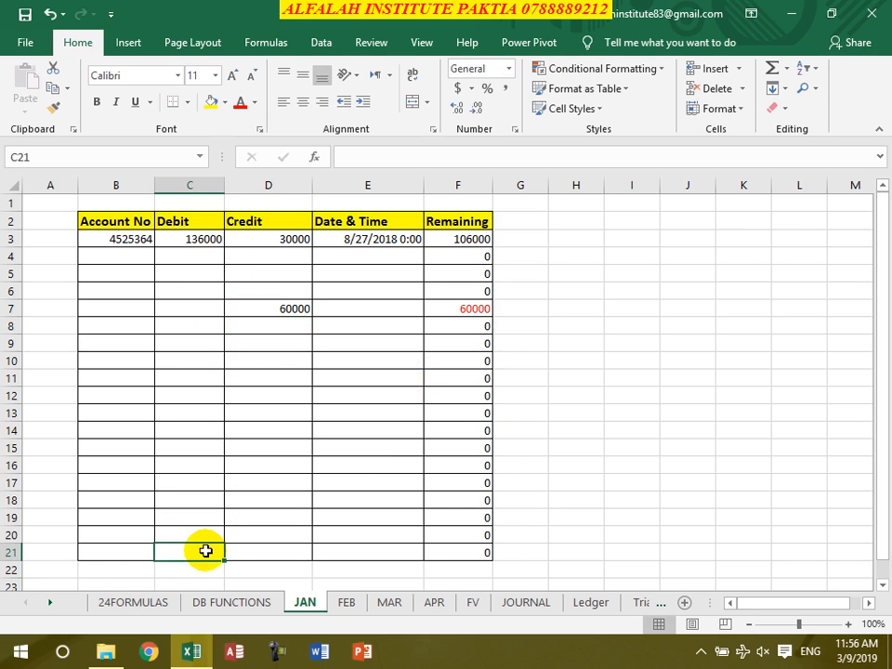
key("alt+equal")
key("Return")
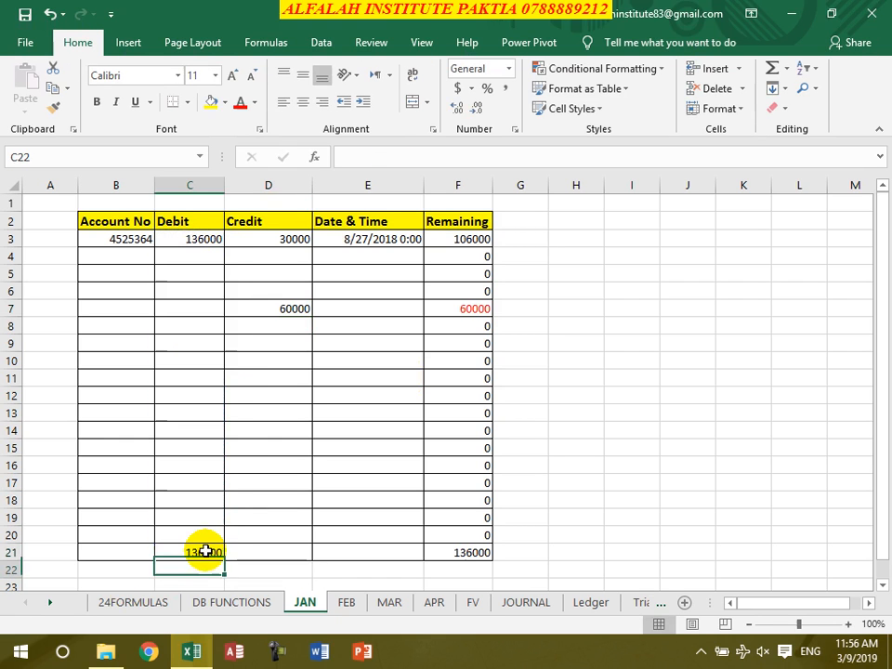
left_click(205, 552)
left_click_drag(224, 561, 279, 555)
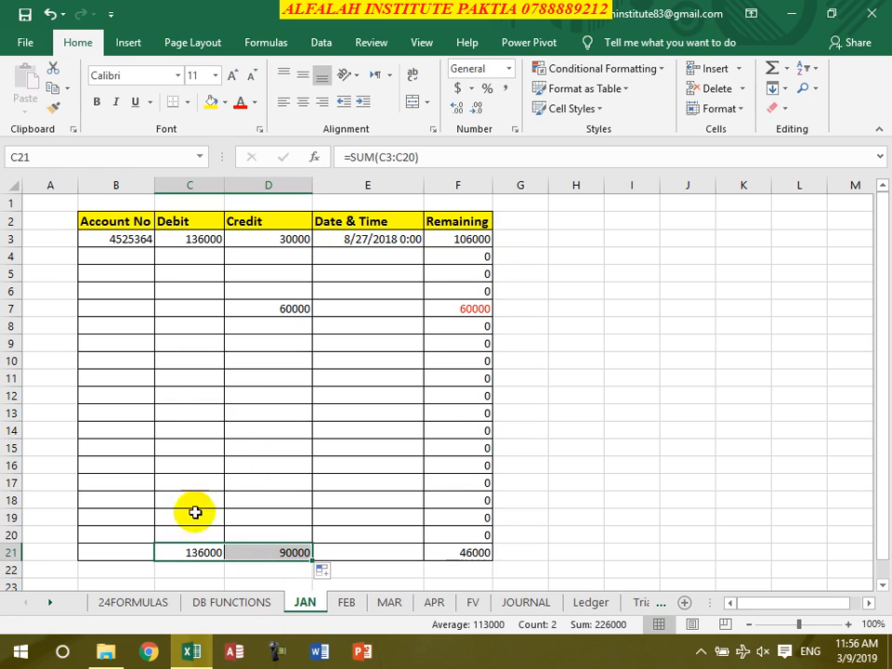
left_click(247, 487)
left_click(199, 554)
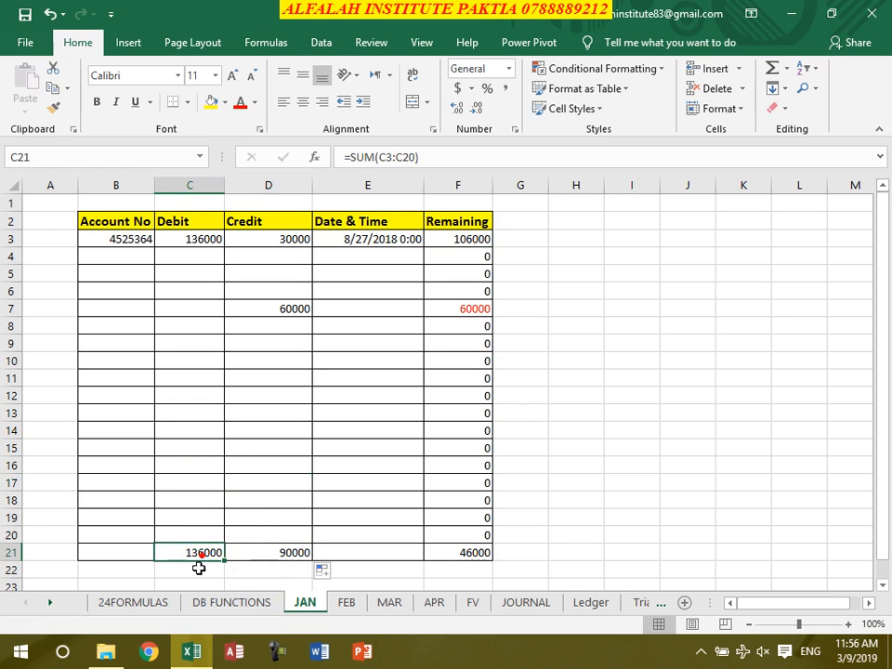
left_click(265, 553)
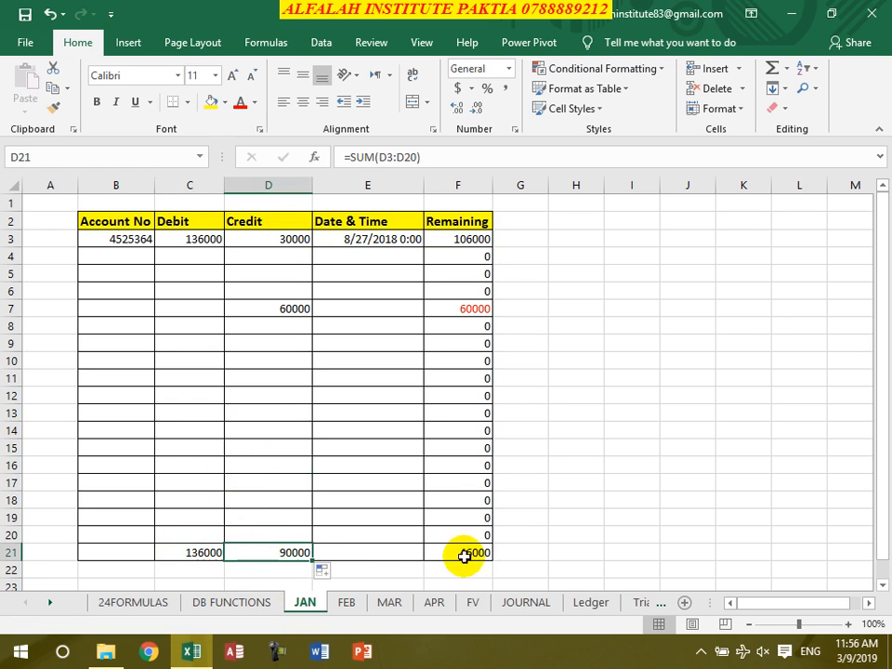
left_click(463, 554)
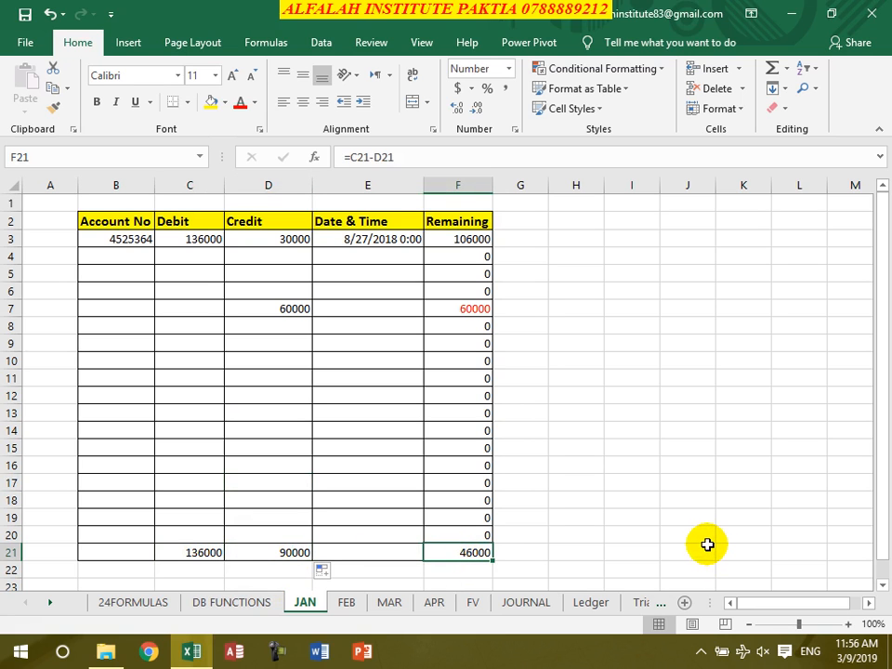
left_click(278, 346)
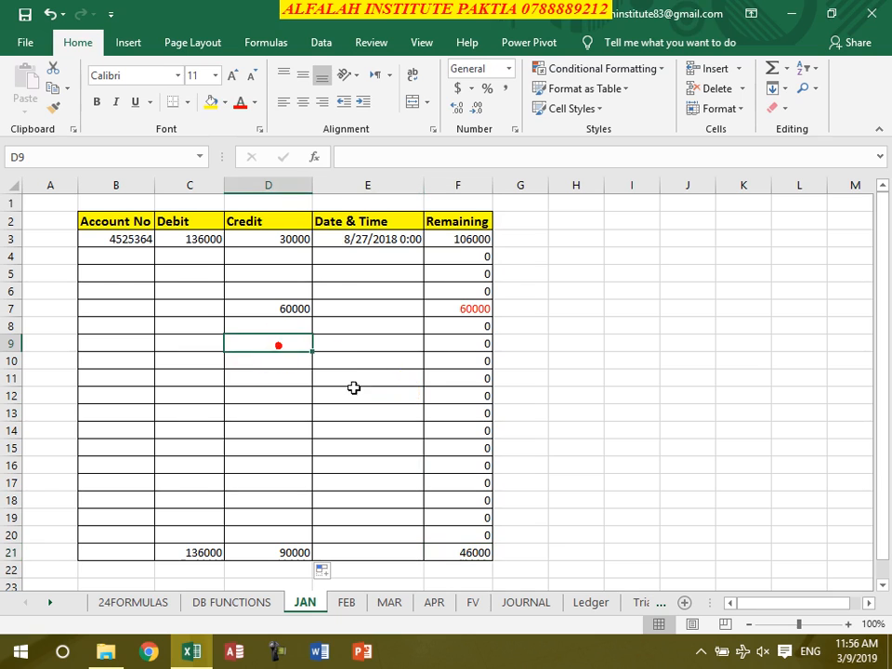
Enter a credit of 100000 in D9 of the JAN sheet and check the total remaining balance in F21
type("100000")
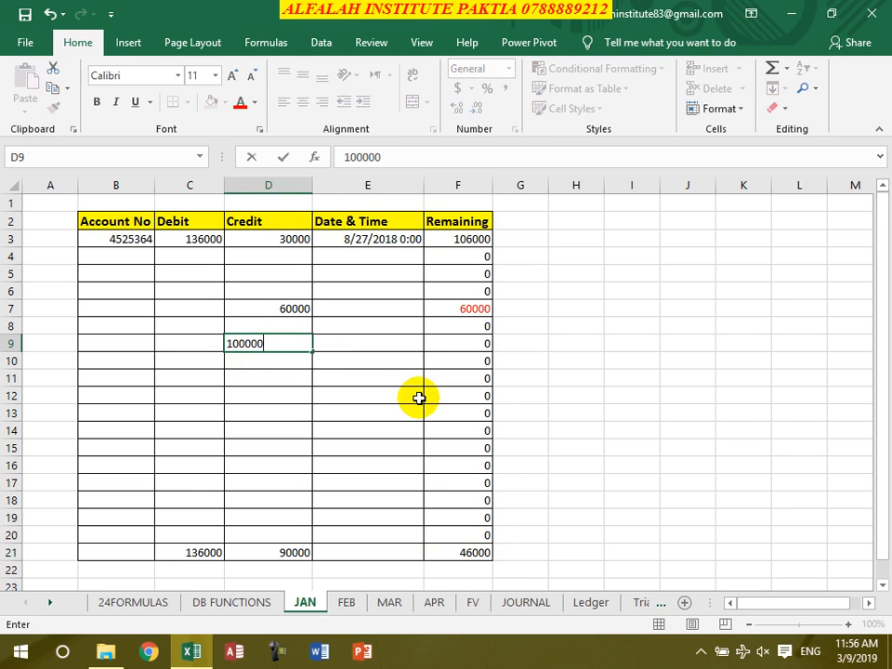
key("Return")
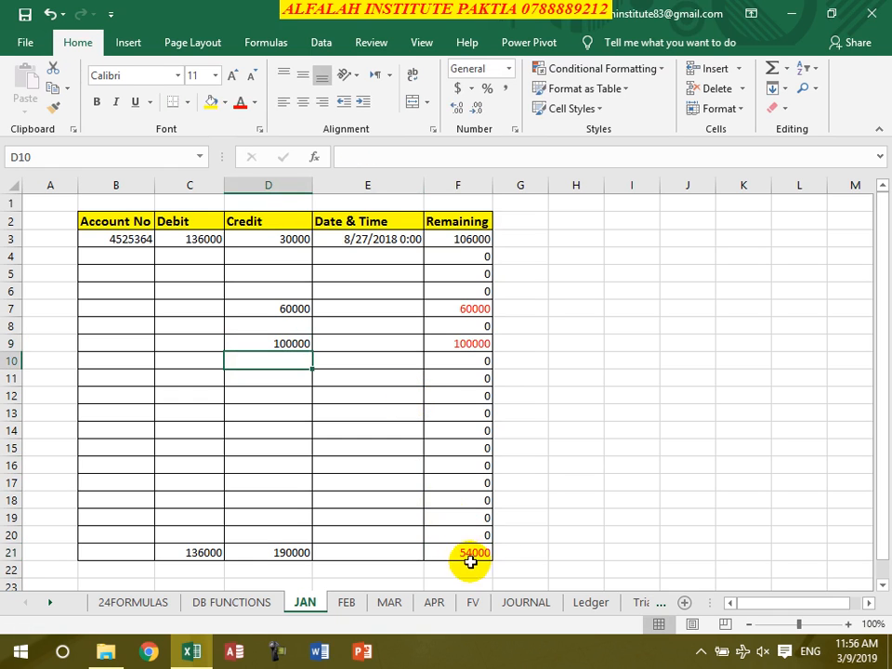
left_click(470, 558)
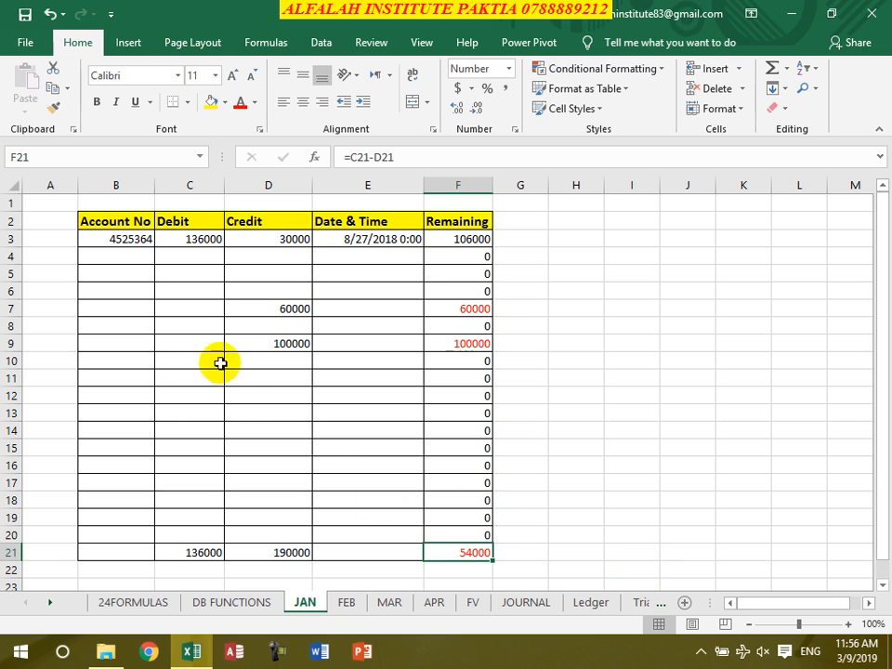
Enter a debit of 350000 in C12 of the JAN sheet
left_click(185, 394)
type("350000")
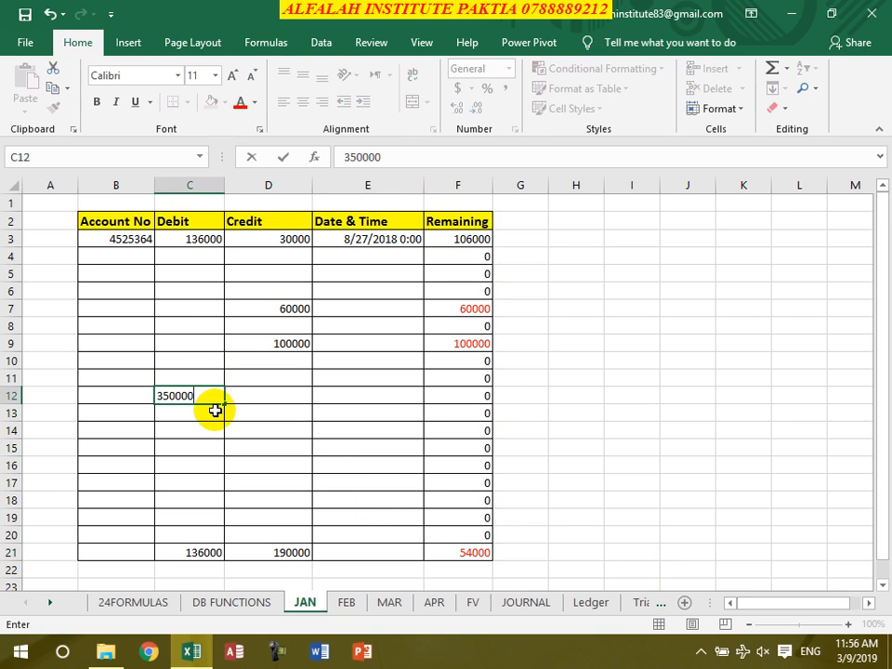
key("Return")
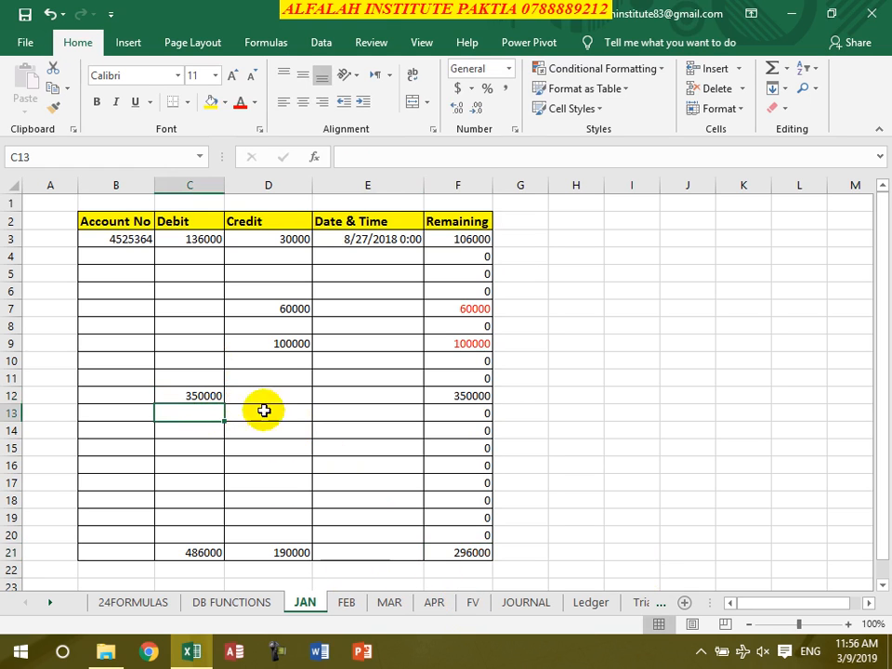
left_click(385, 344)
left_click(376, 372)
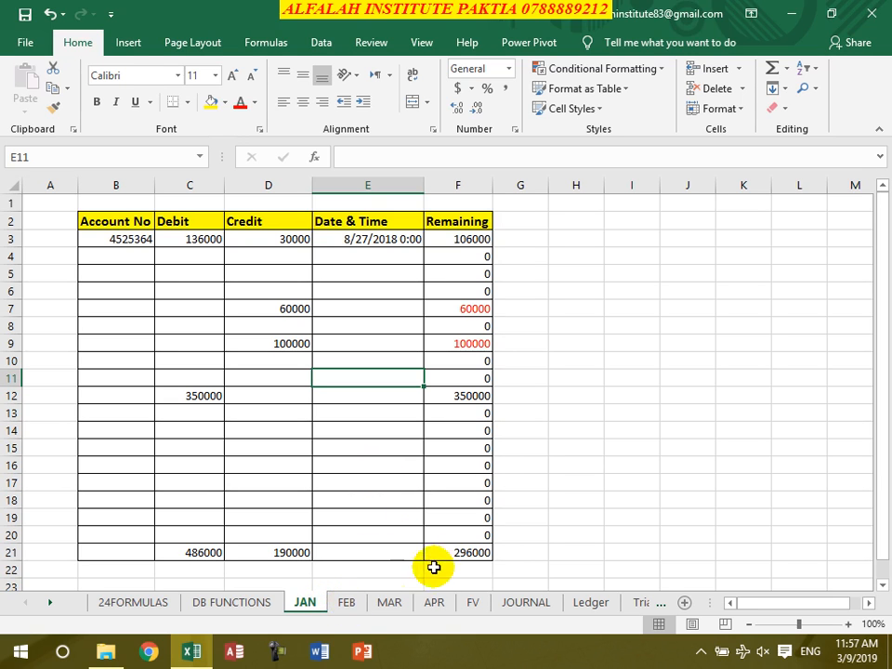
Compare FEB's opening debit with JAN's F21, and re-enter C3 on the FEB sheet as =N(JAN!F21) to carry the balance over
left_click(348, 605)
left_click(197, 238)
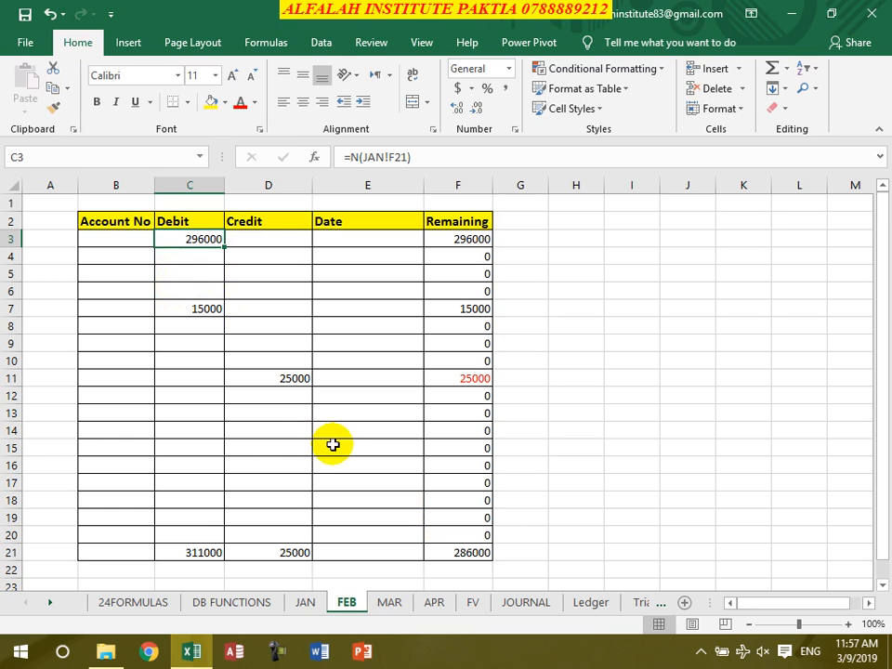
left_click(219, 432)
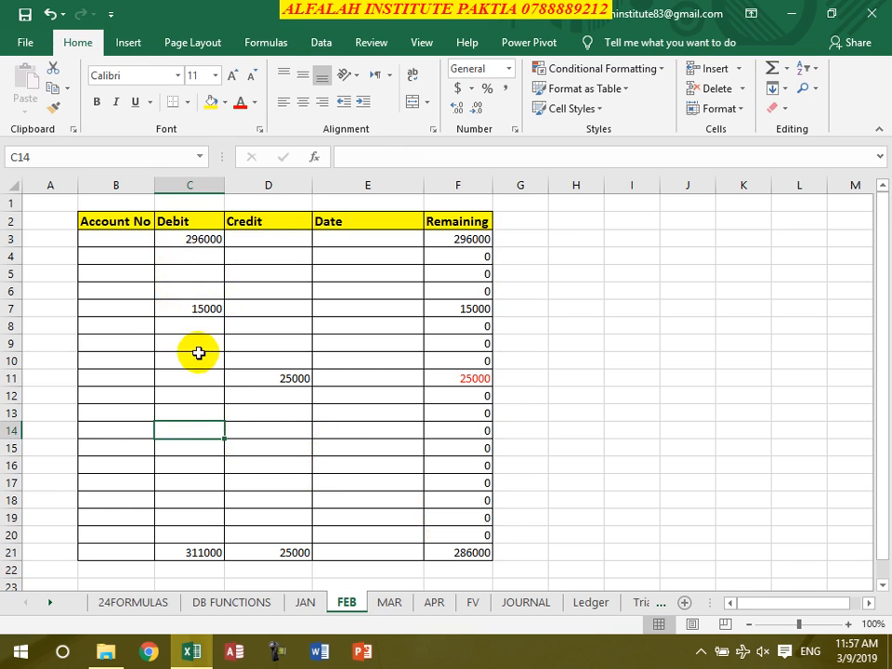
left_click(308, 605)
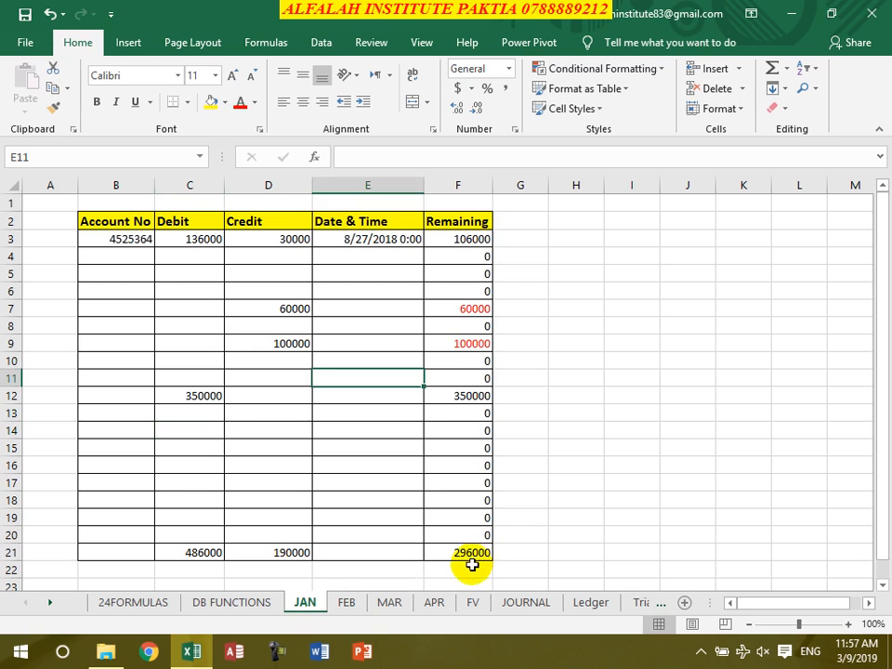
left_click(470, 555)
left_click(332, 604)
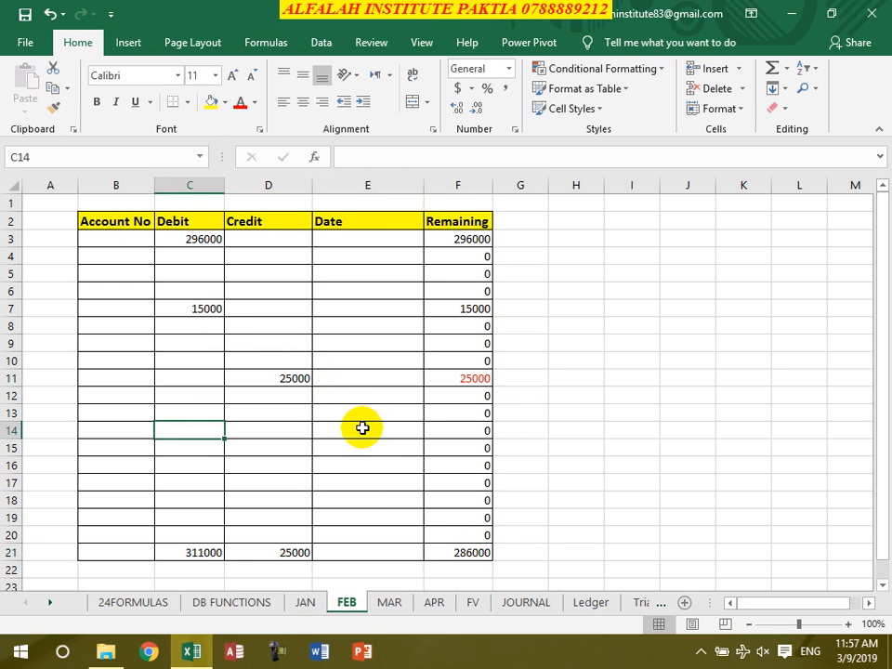
left_click(207, 239)
type("=")
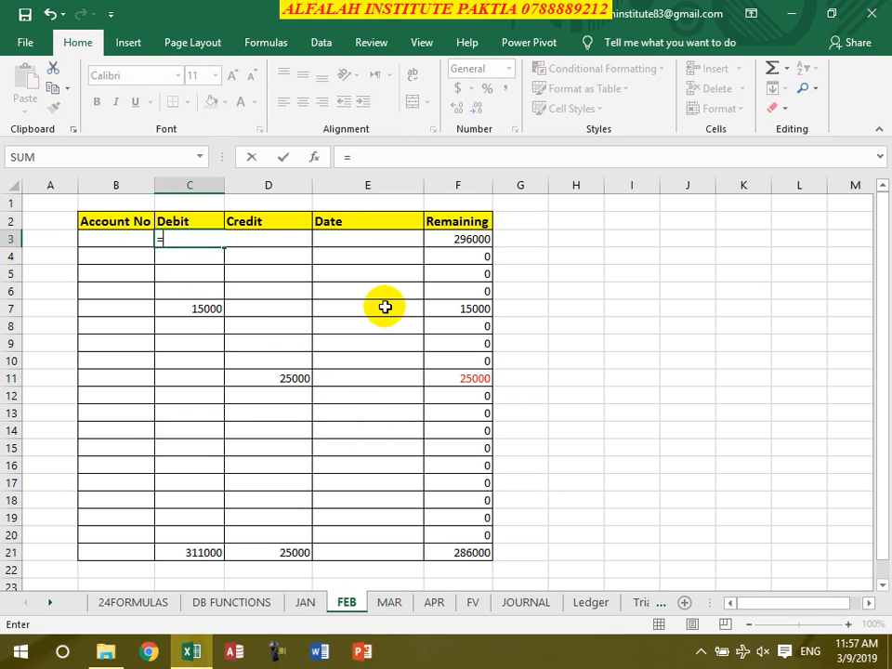
type("n(")
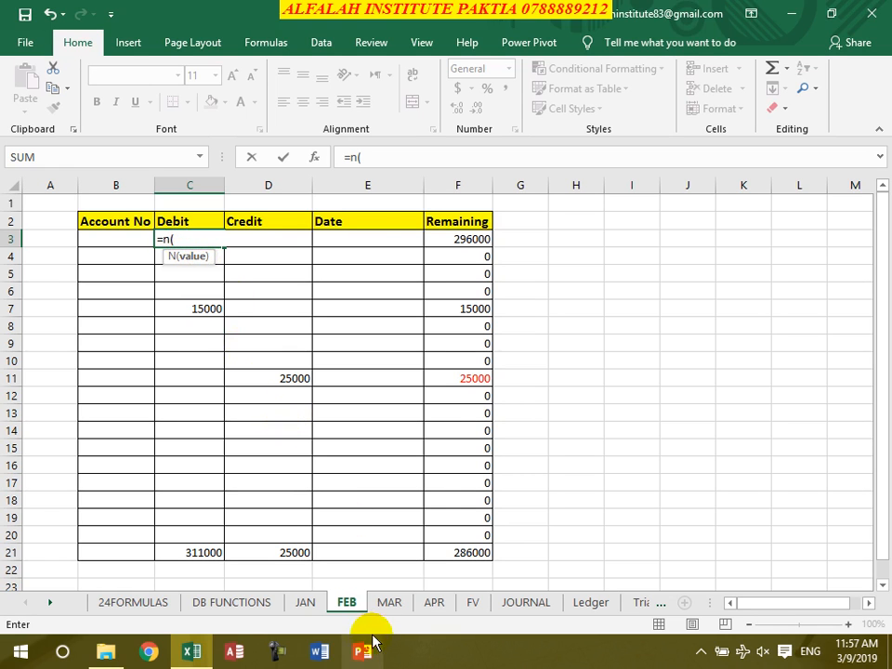
left_click(307, 602)
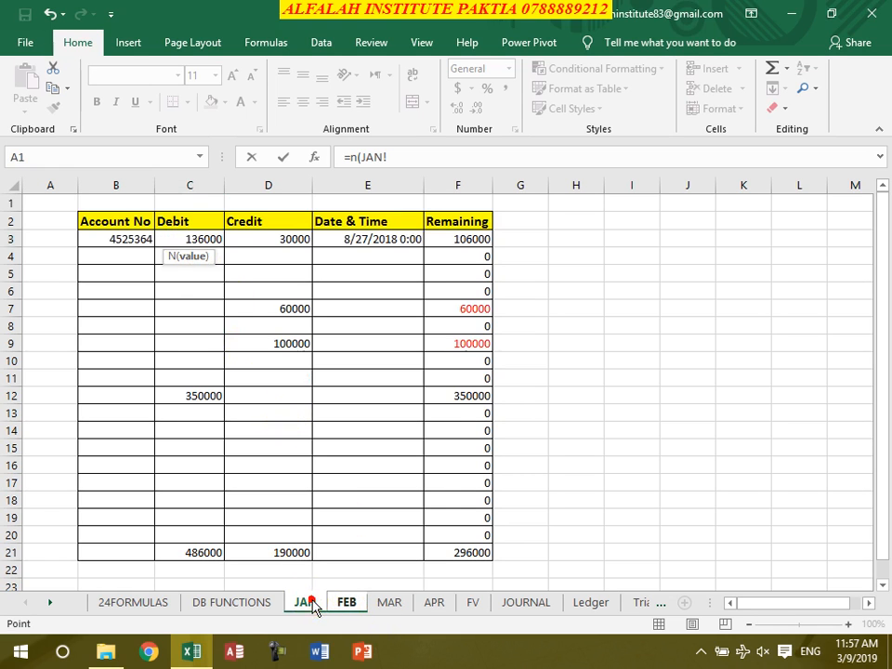
left_click(458, 554)
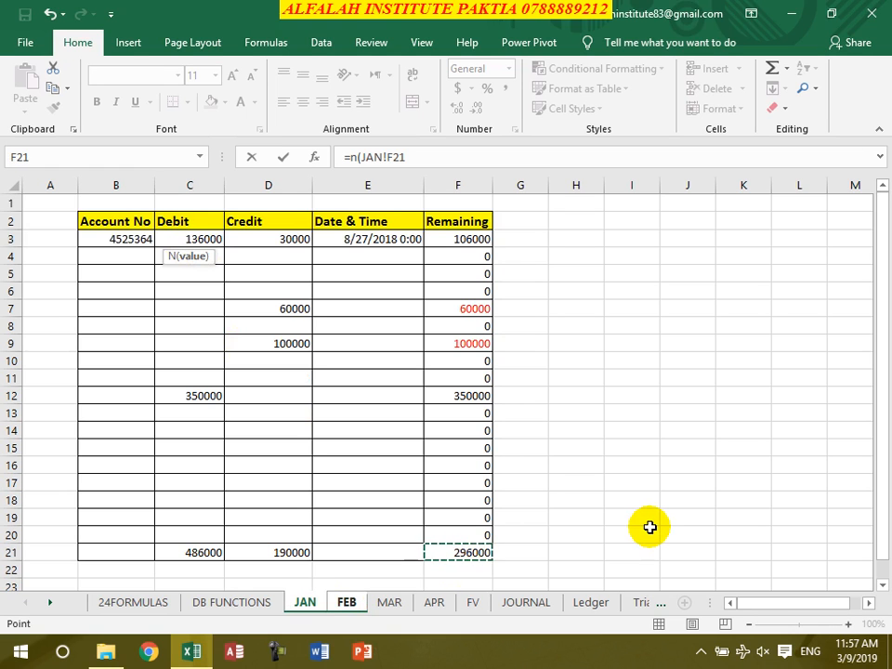
key("Return")
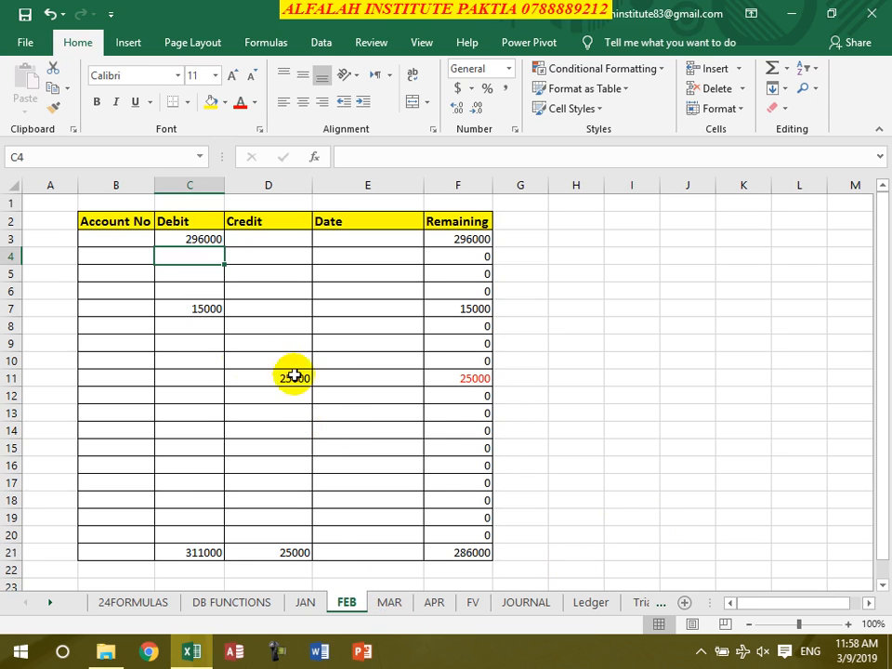
Enter =N(FEB!F21) in C3 of the MAR sheet to carry over February's remaining balance
left_click(394, 604)
left_click(201, 236)
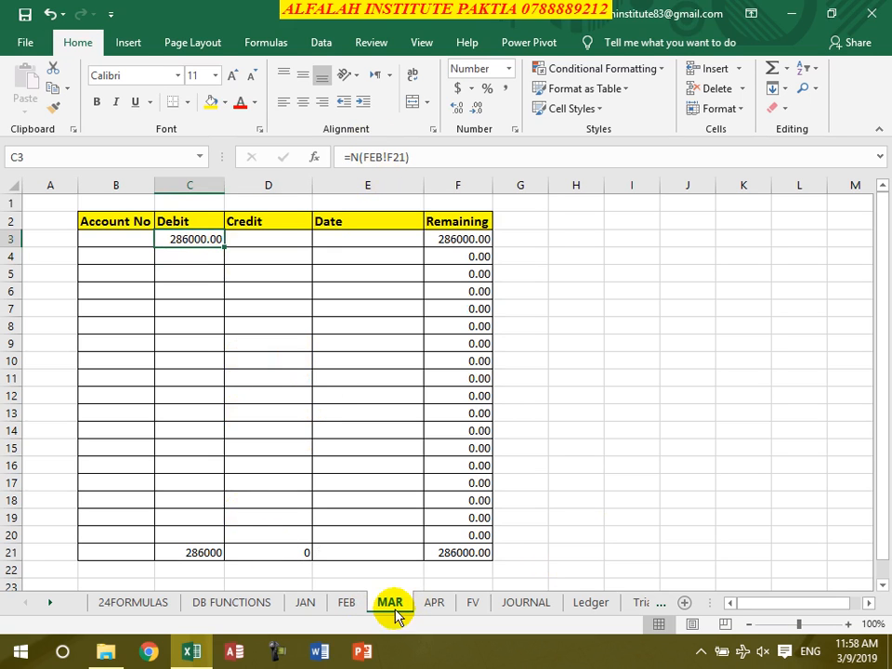
type("=n(")
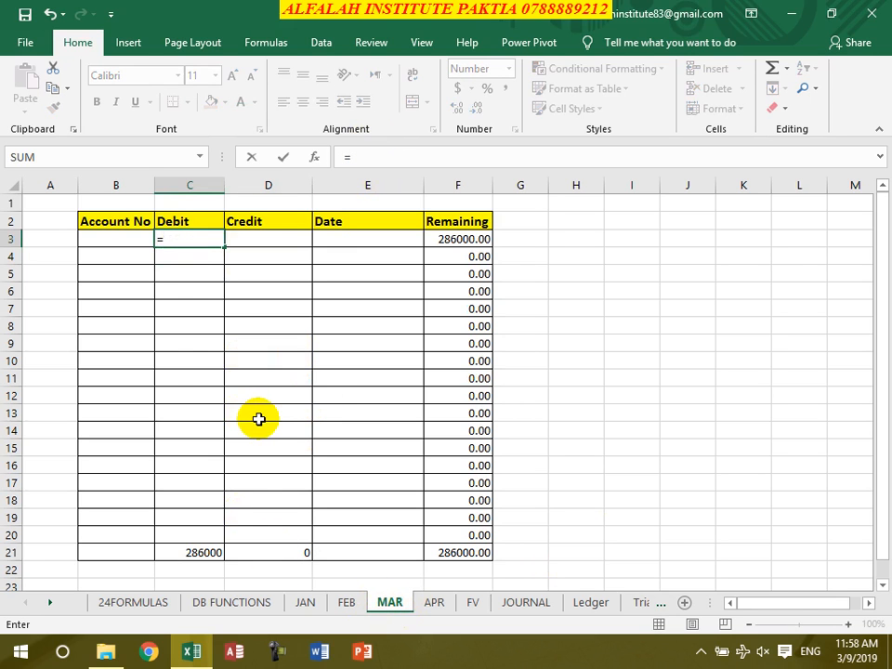
left_click(346, 602)
left_click(450, 553)
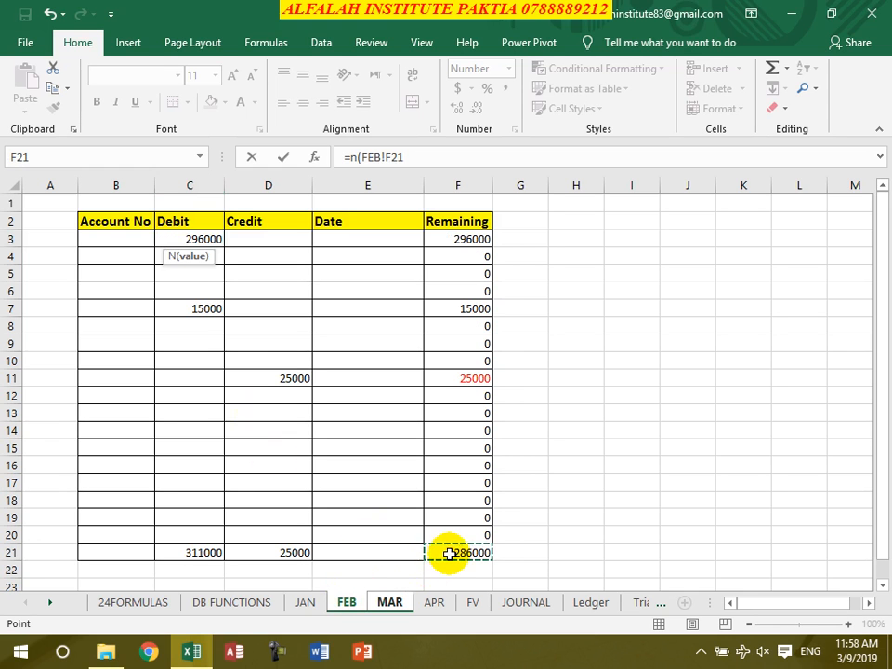
type(")")
key("Return")
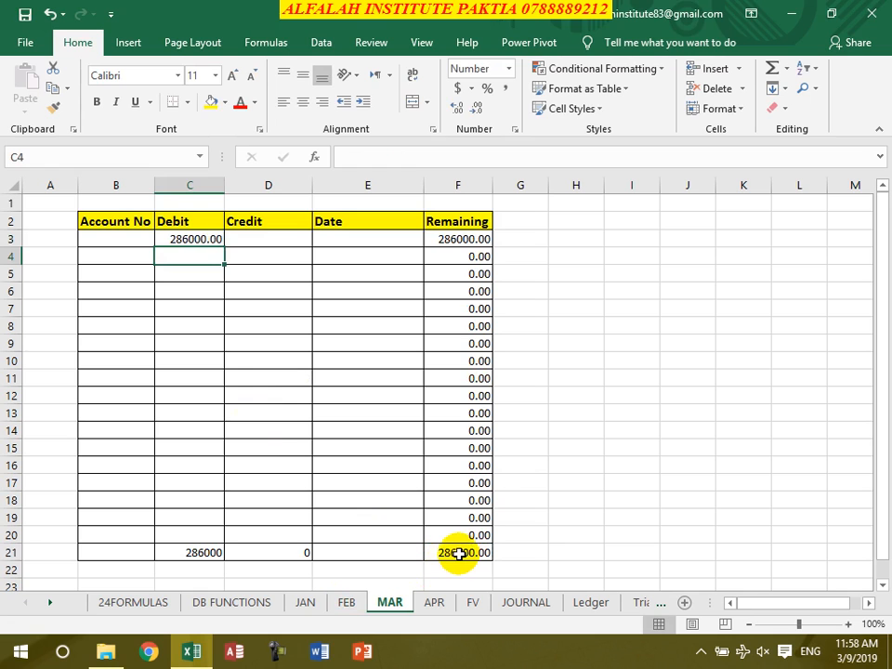
Enter a credit of 20000 in D15 of the JAN sheet and check the carried-over balances on the FEB and MAR sheets
left_click(435, 602)
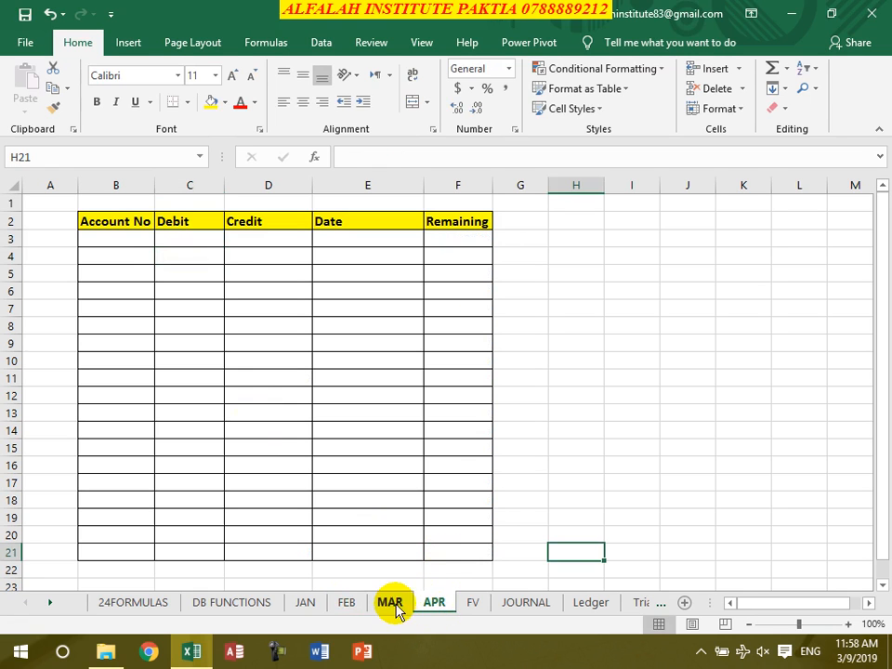
left_click(307, 610)
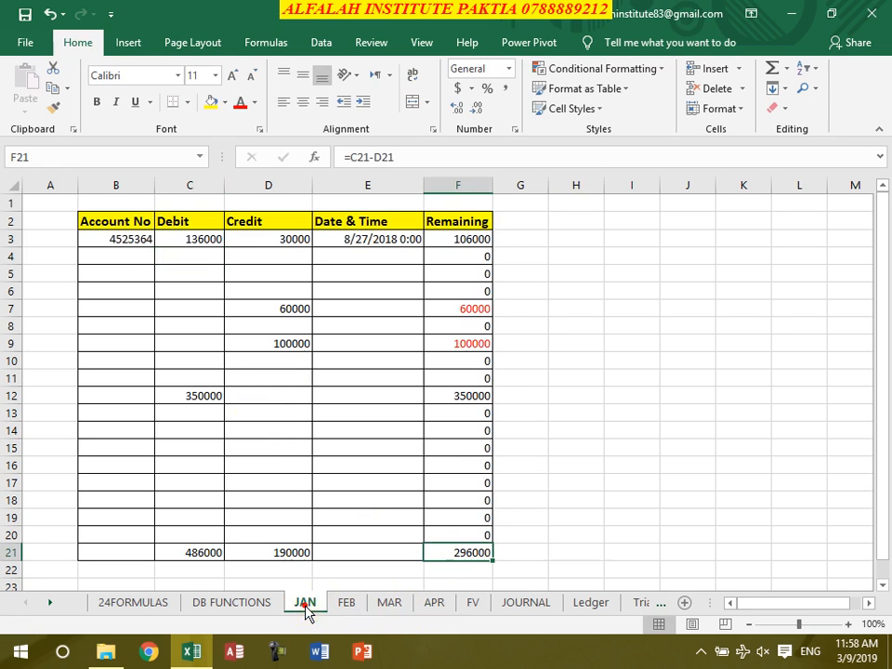
left_click(280, 445)
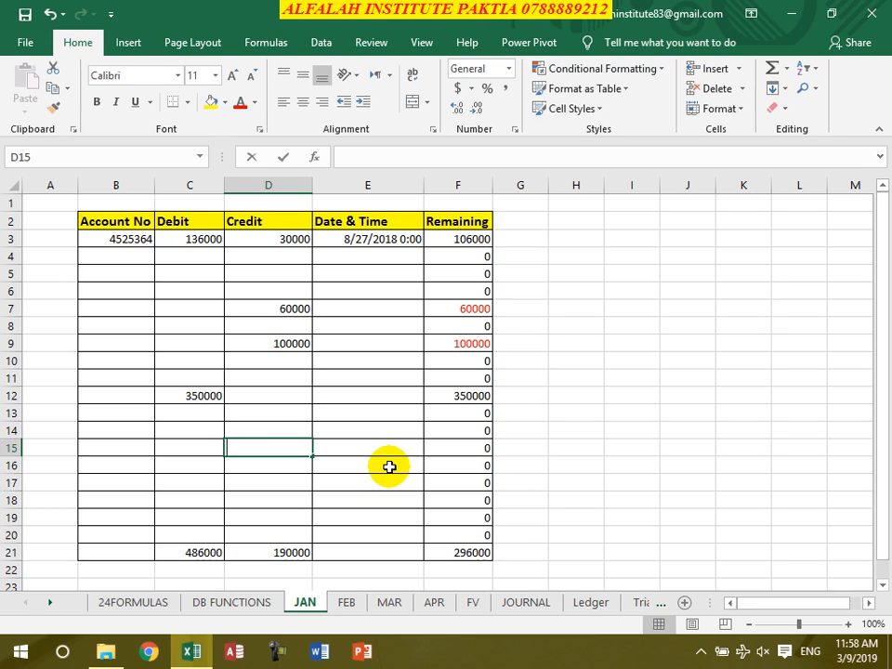
type("20000")
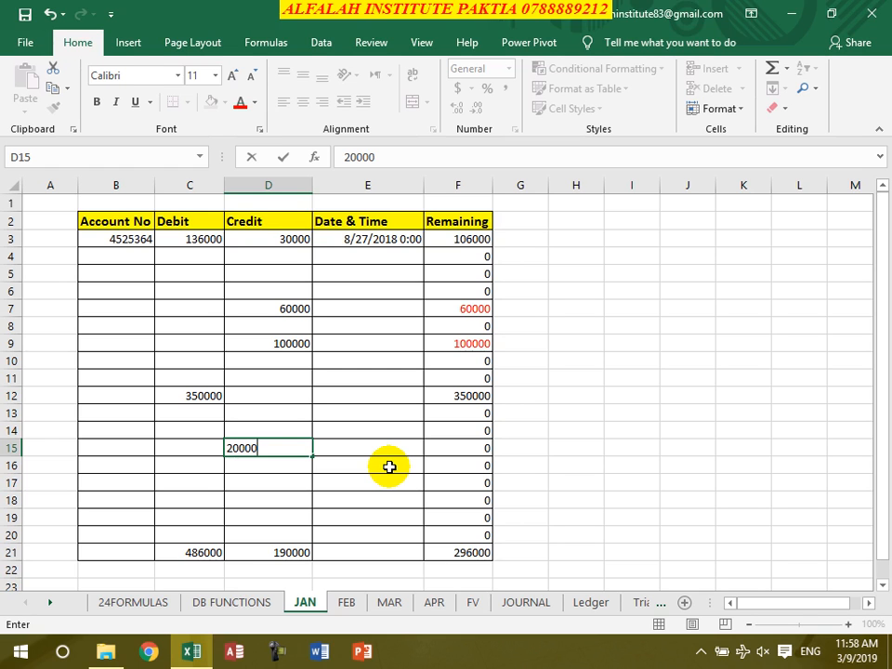
key("Return")
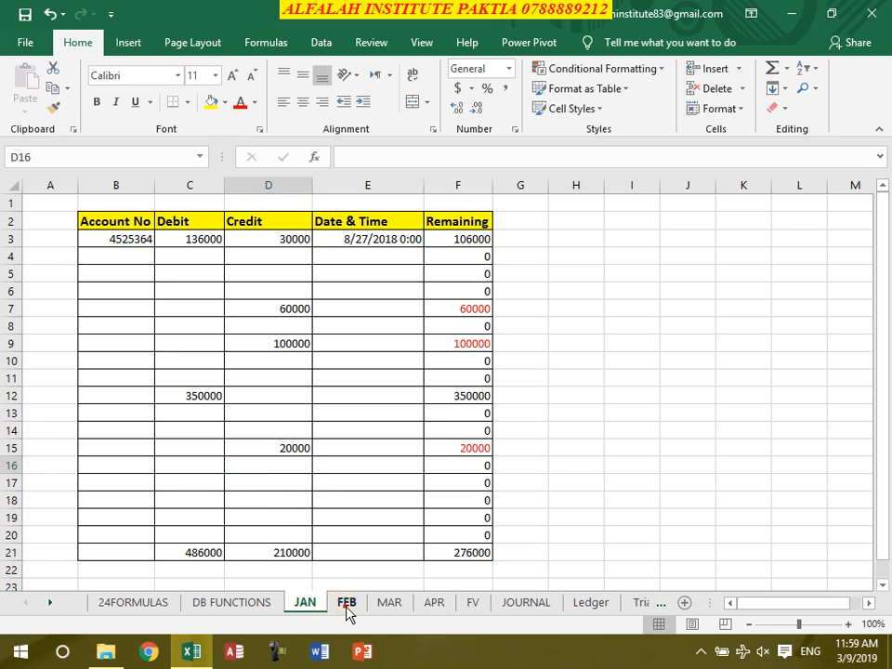
left_click(348, 603)
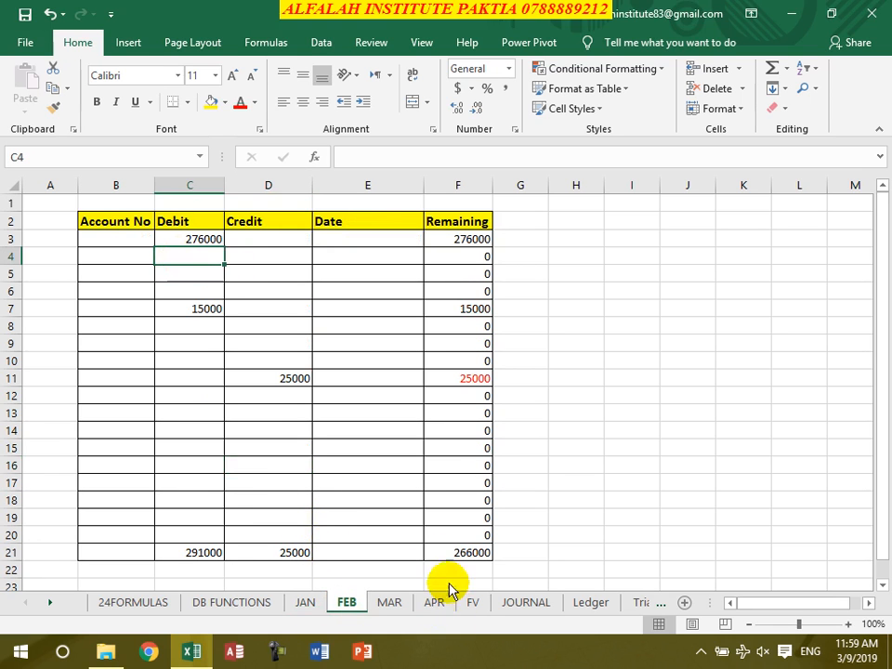
left_click(394, 606)
left_click(437, 605)
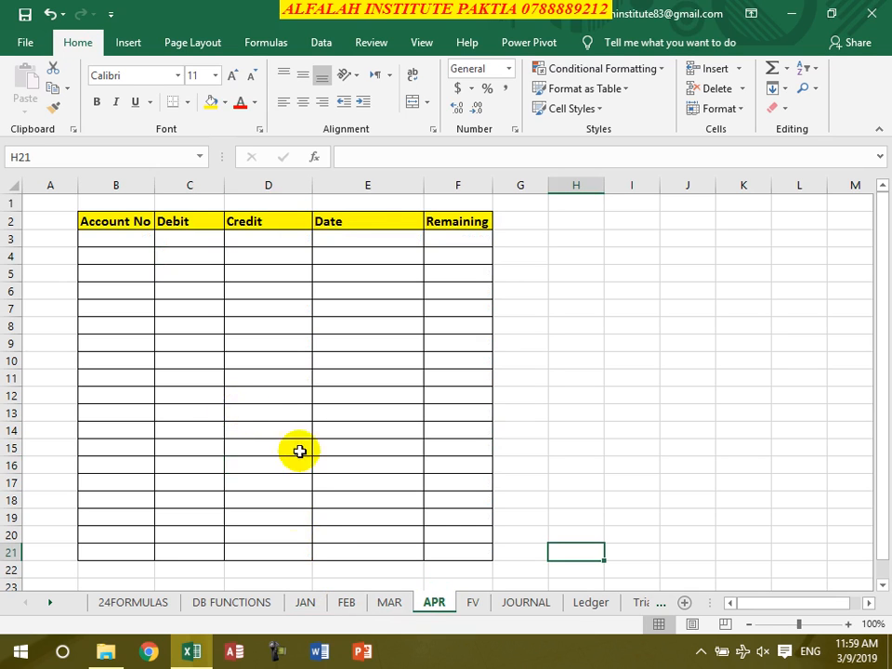
left_click(386, 603)
left_click(474, 554)
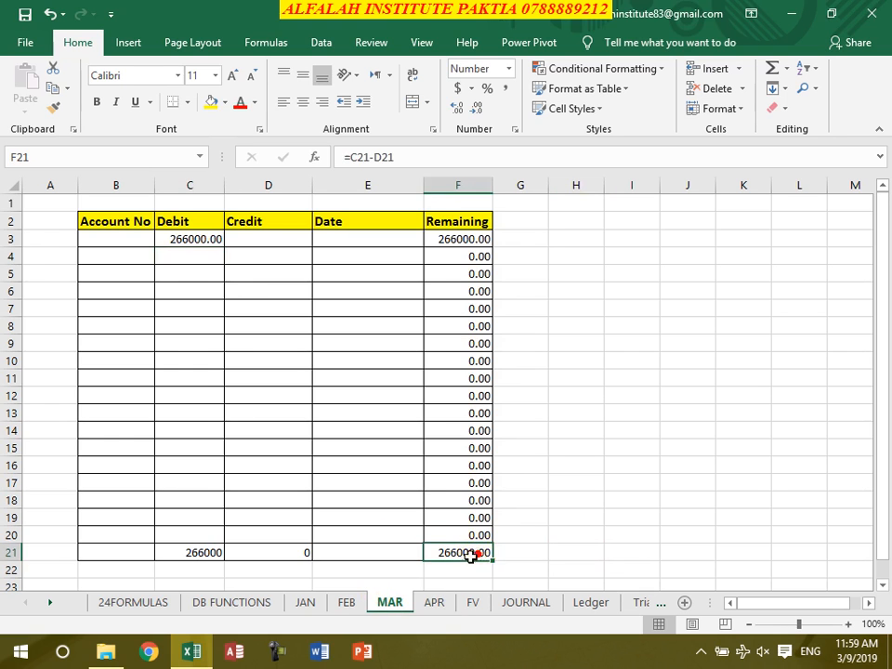
left_click(436, 606)
Examine the FV sheet's present value, income, expenses and payment inputs, and the future value formula in the TOTAL cell I5
left_click(472, 602)
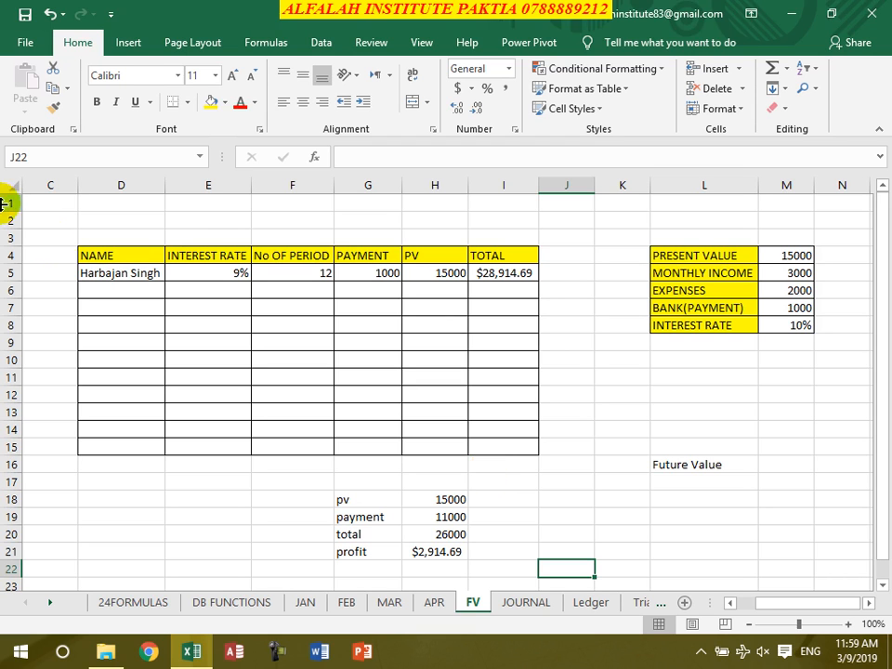
left_click(125, 274)
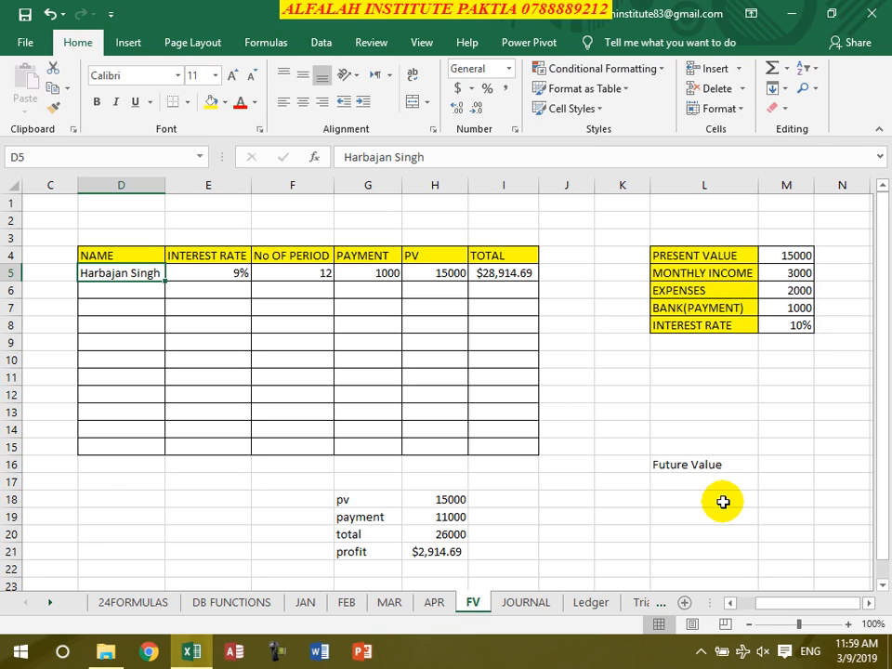
left_click(794, 257)
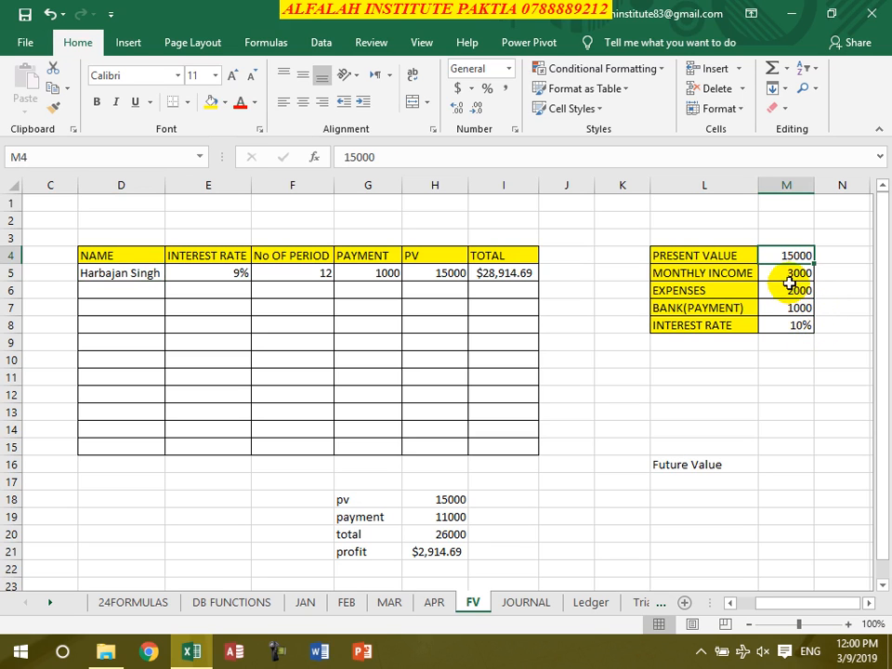
left_click(788, 275)
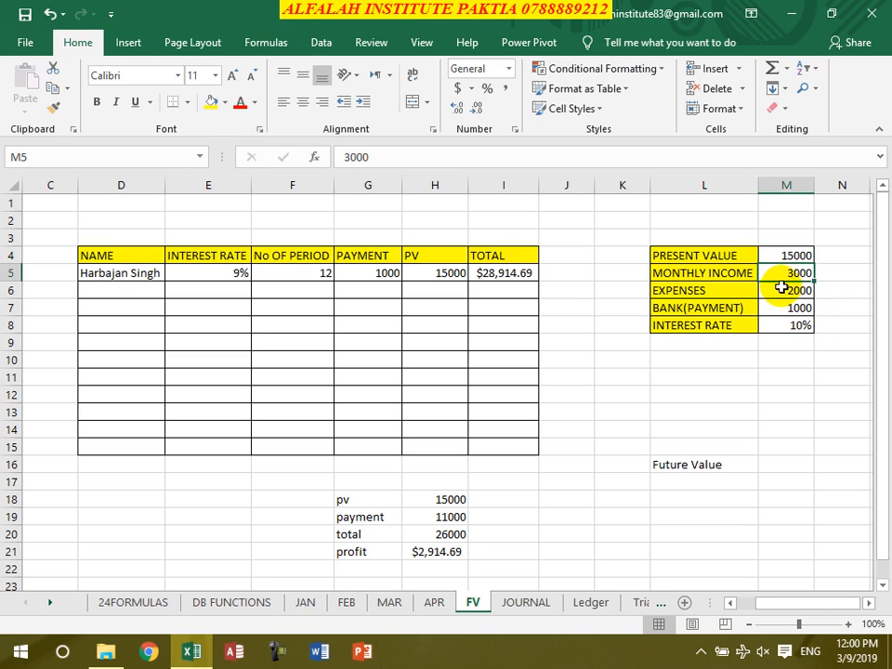
left_click(781, 289)
left_click(801, 308)
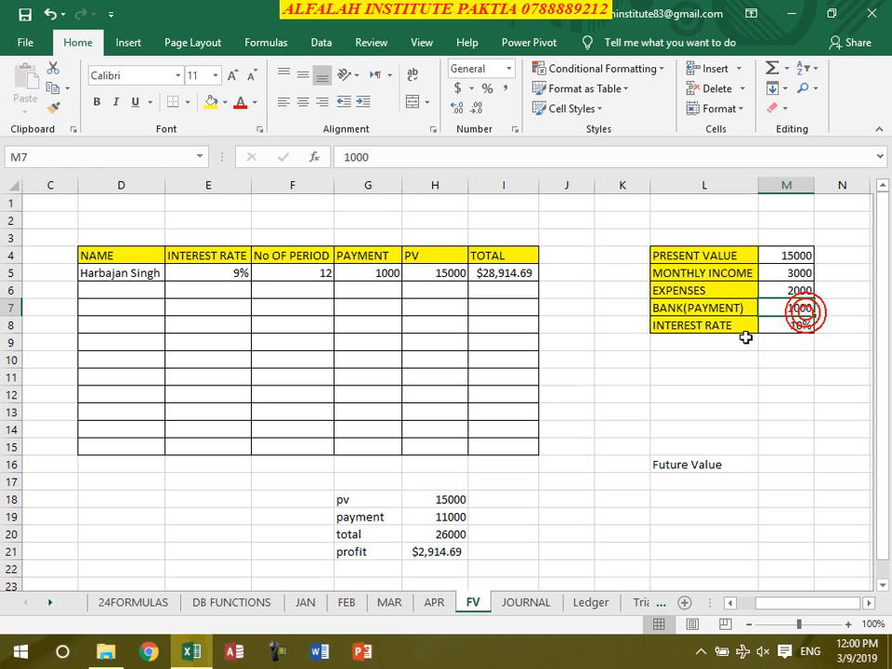
left_click(788, 258)
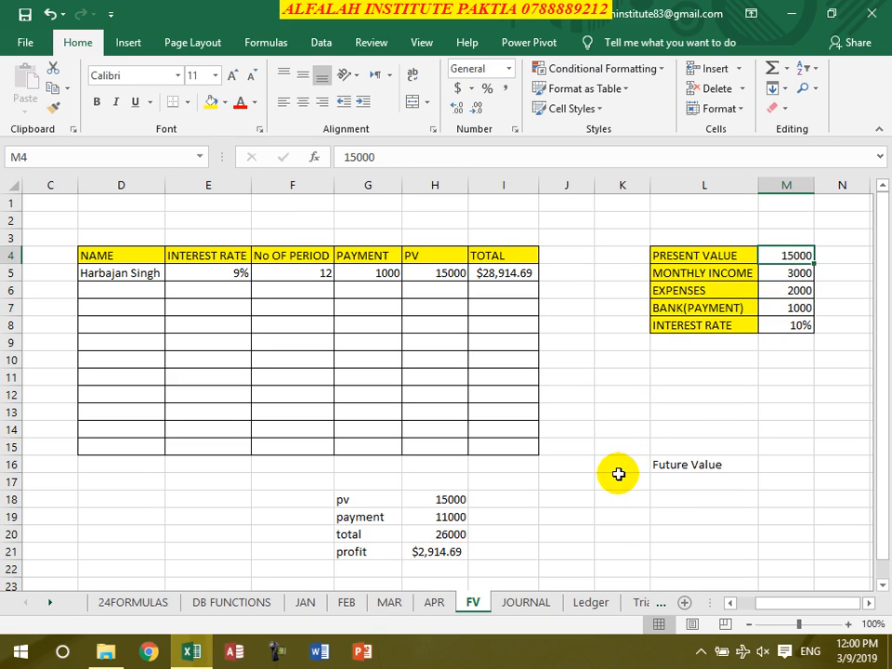
left_click(791, 307)
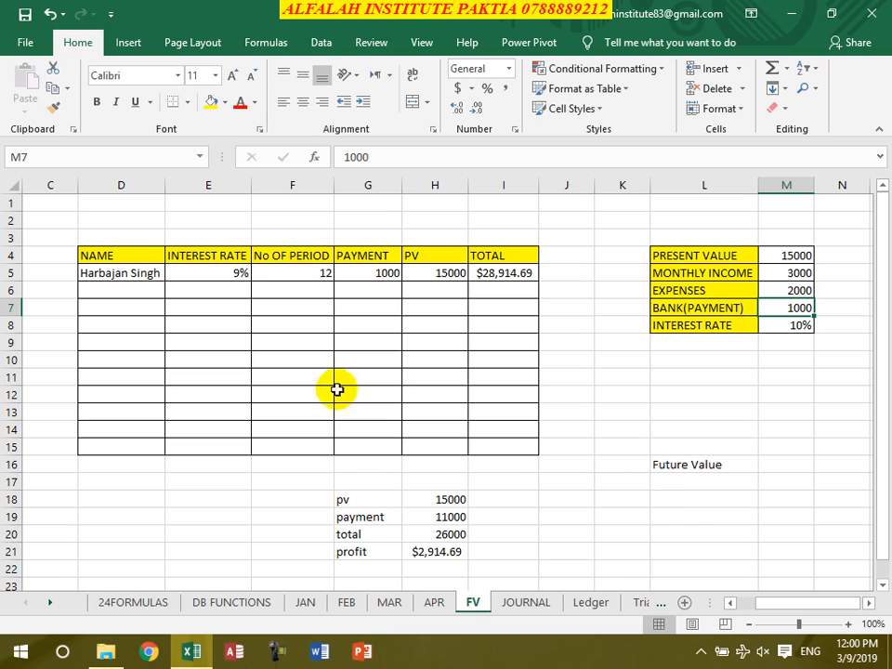
left_click(507, 279)
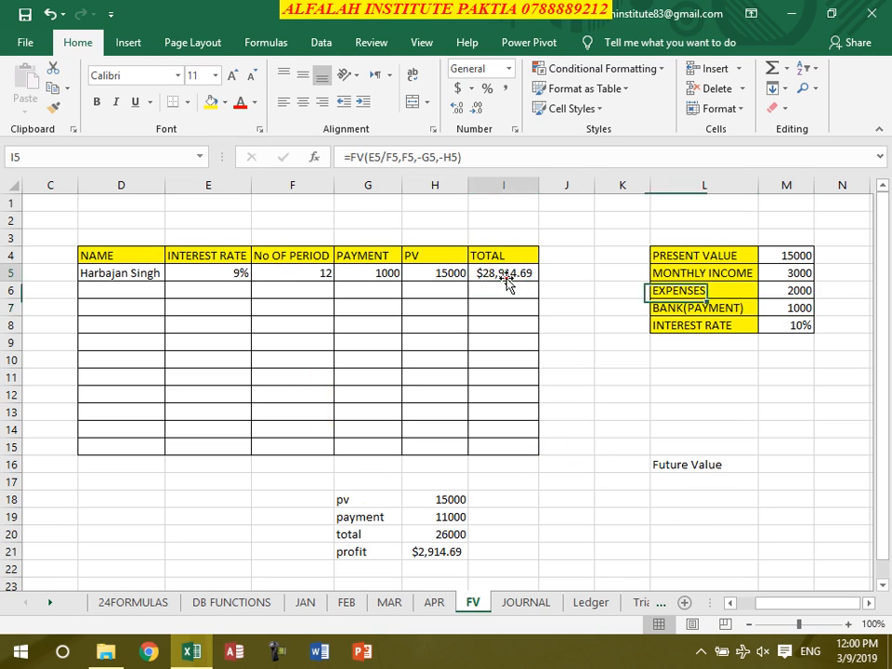
Set the interest rate in E5 to 10% and check the number of periods, payment and PV cells in row 5
left_click(239, 276)
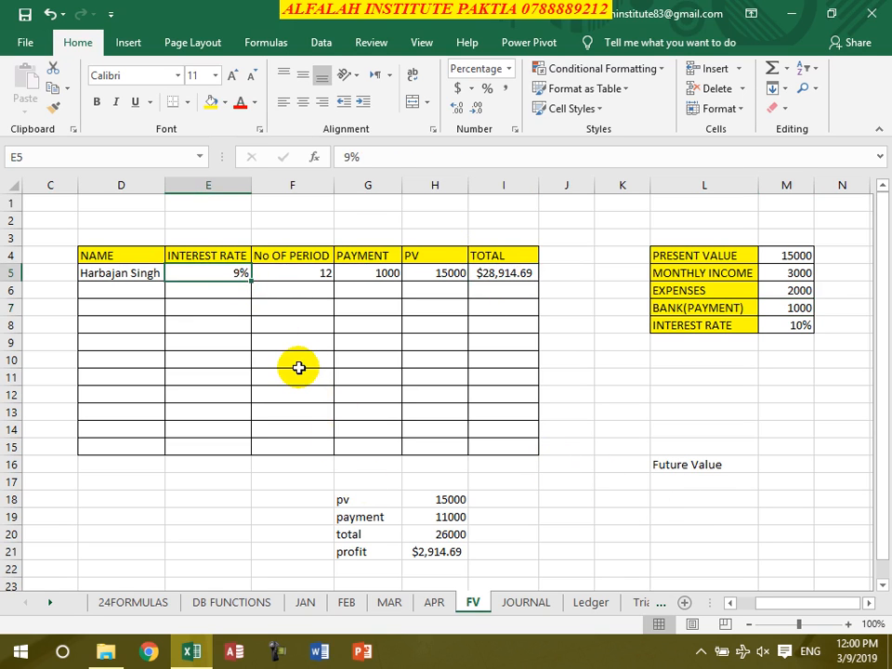
type("10")
key("Return")
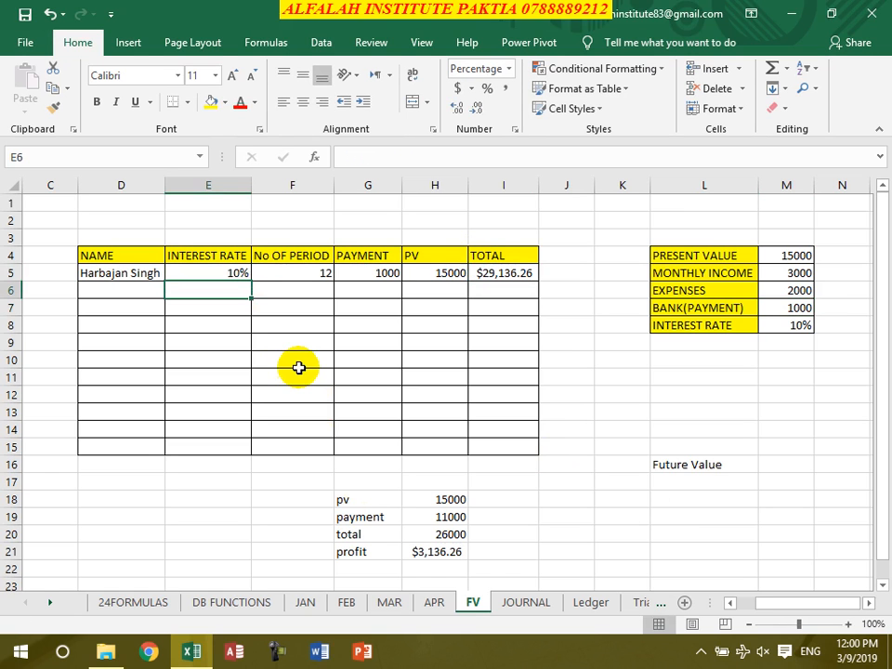
left_click(302, 271)
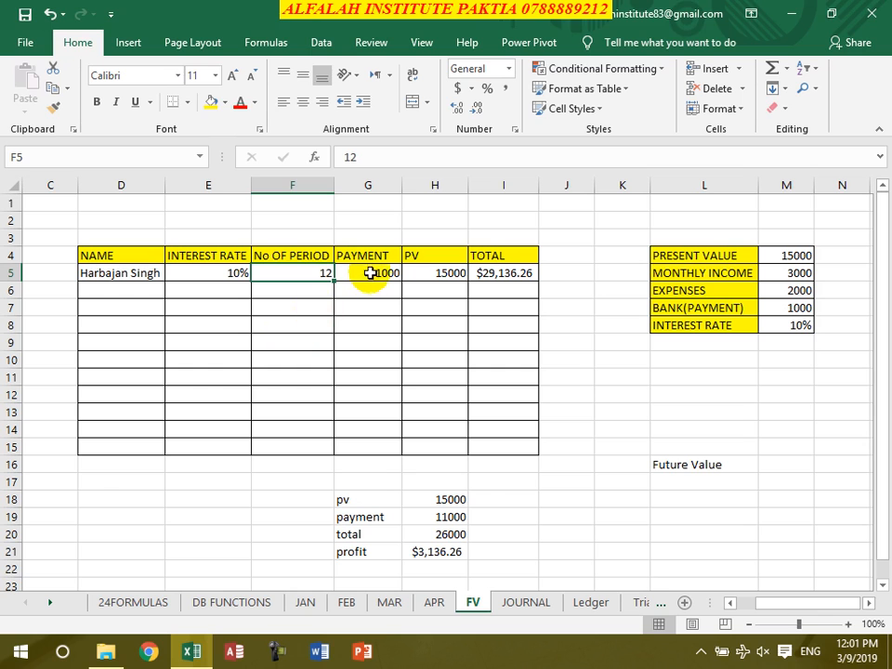
left_click(370, 272)
left_click(437, 274)
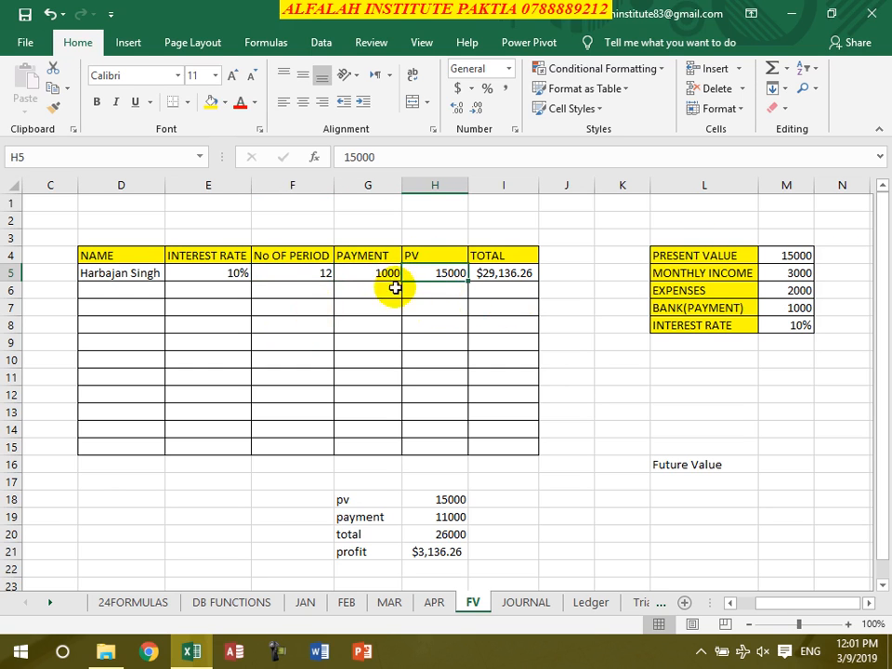
Re-enter the future value formula =FV(E5/F5,F5,-G5,-H5) in the TOTAL cell I5
left_click(523, 278)
type("=fv(")
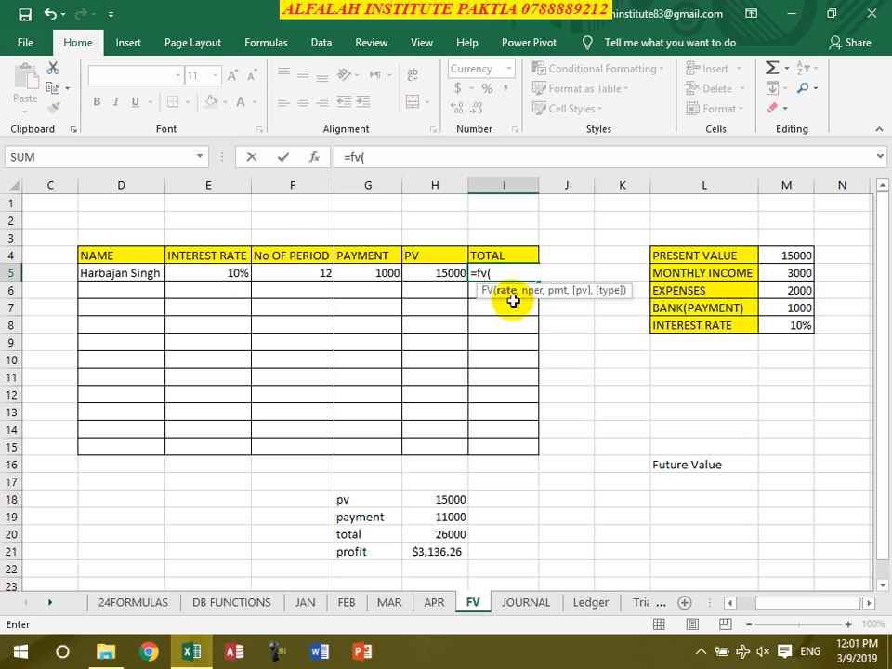
left_click(232, 275)
type("/")
left_click(317, 275)
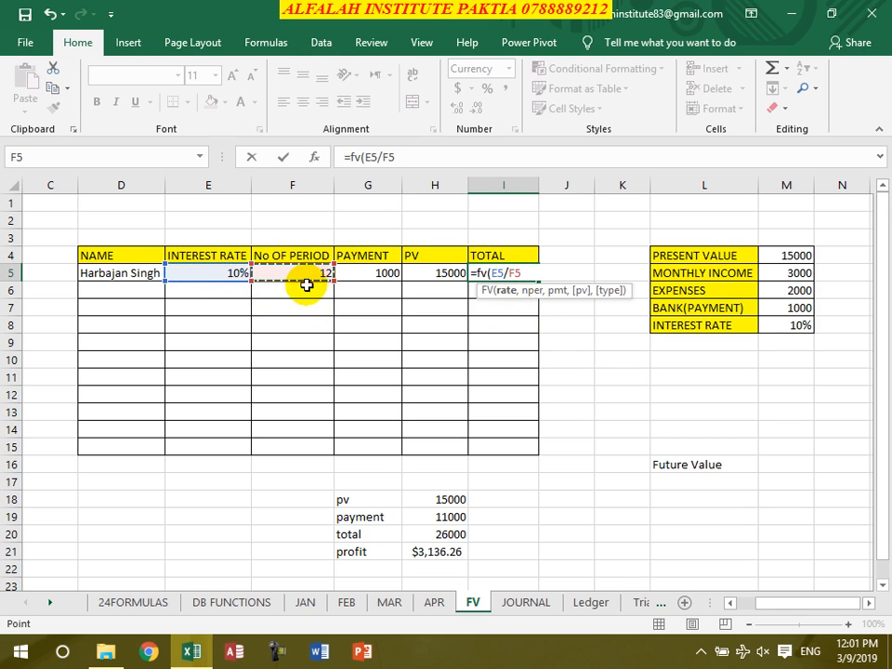
type(",")
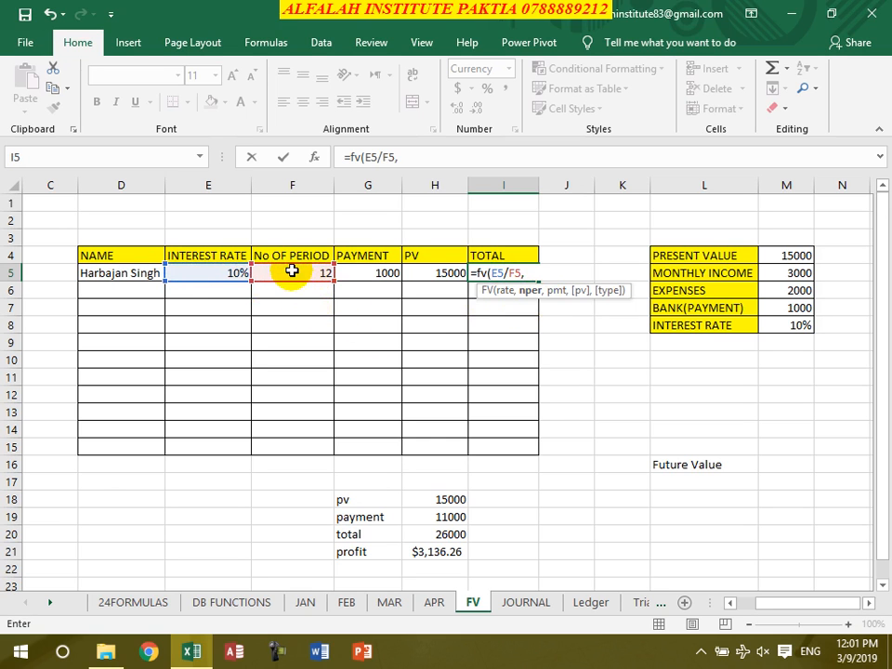
left_click(292, 271)
type(",")
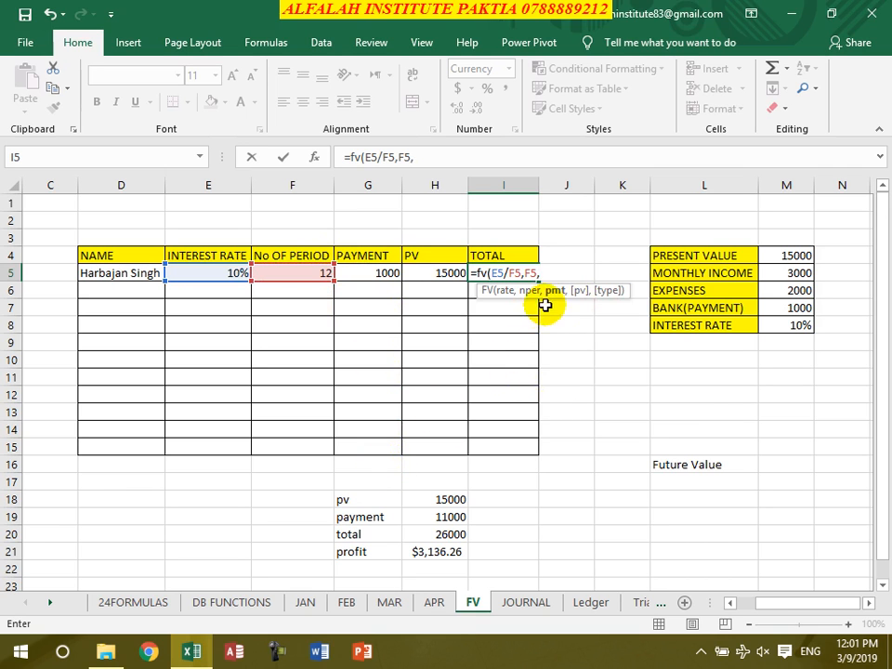
type("-")
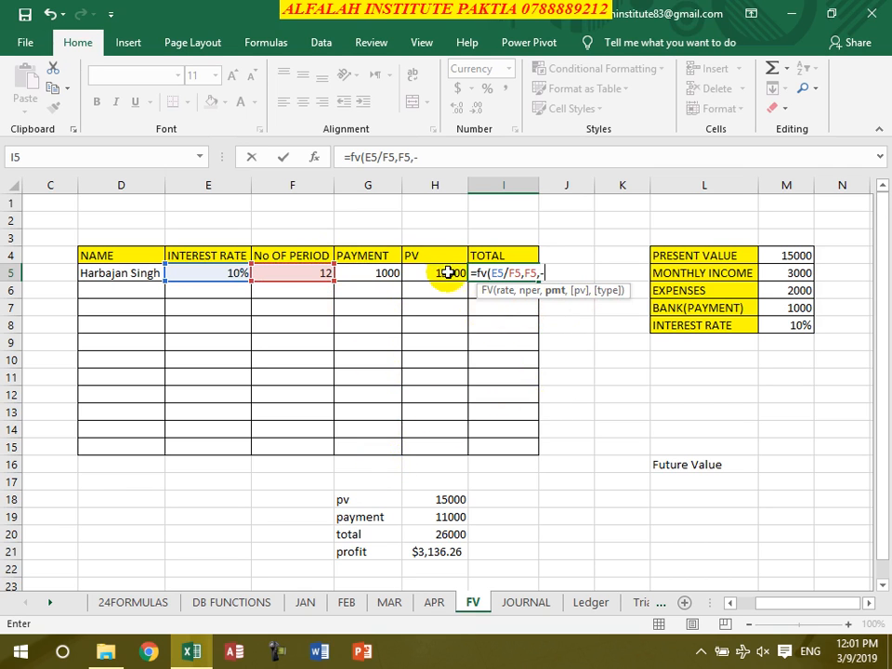
left_click(387, 273)
type(",")
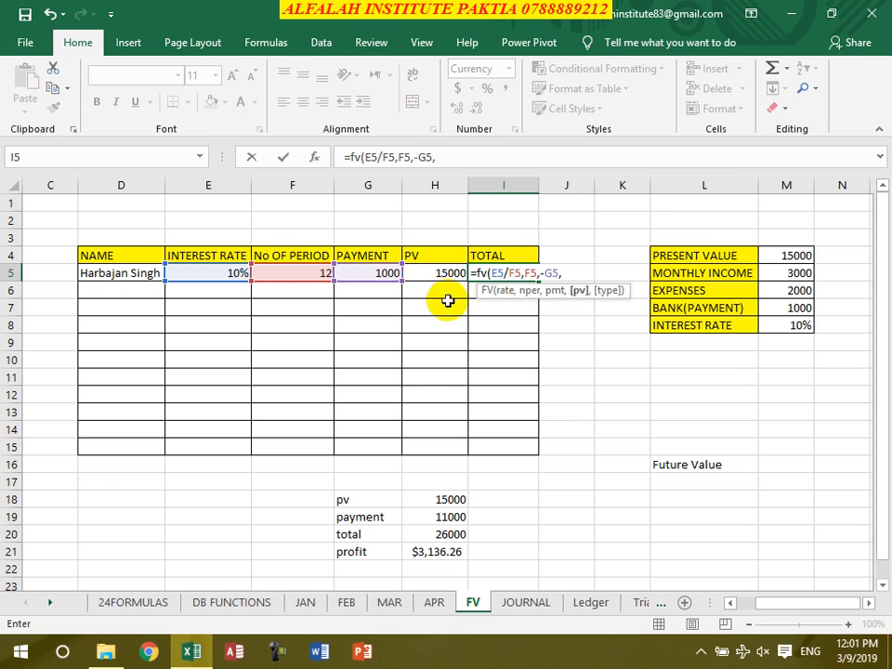
type("-")
left_click(418, 272)
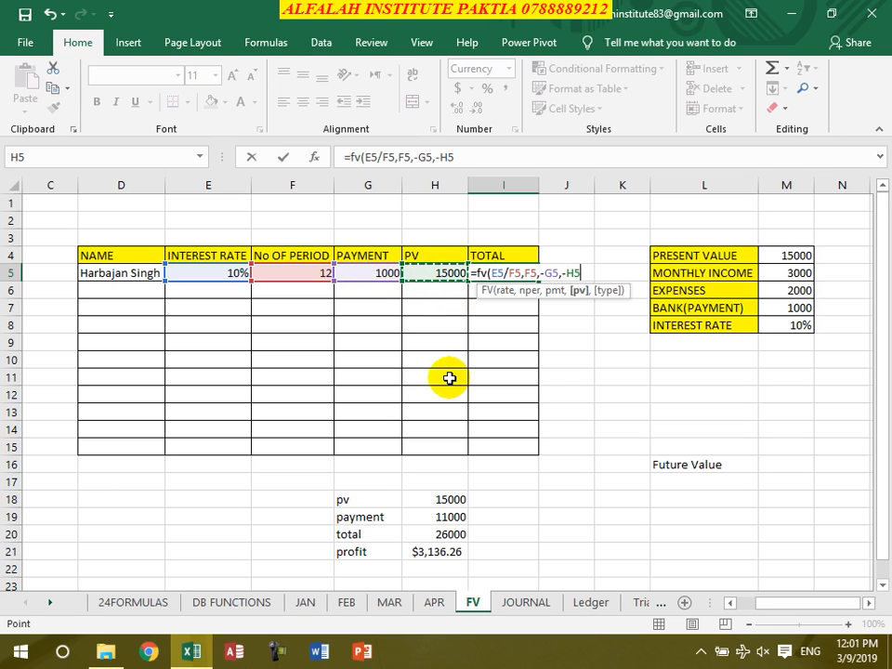
type(")")
key("Return")
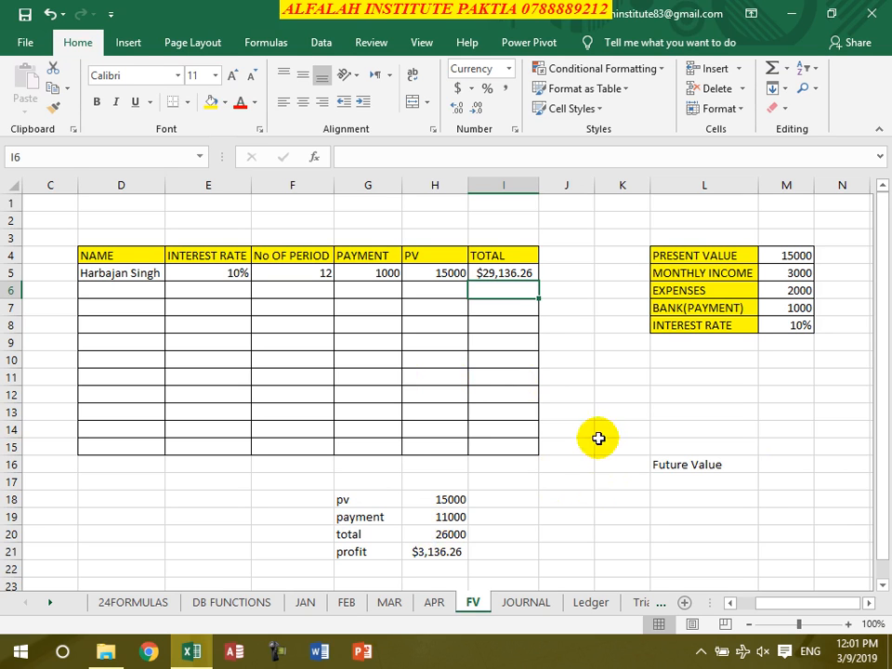
Review the pv, payment and total cells in H18:H20, and re-enter the profit in H21 as =I5-H20
left_click(448, 500)
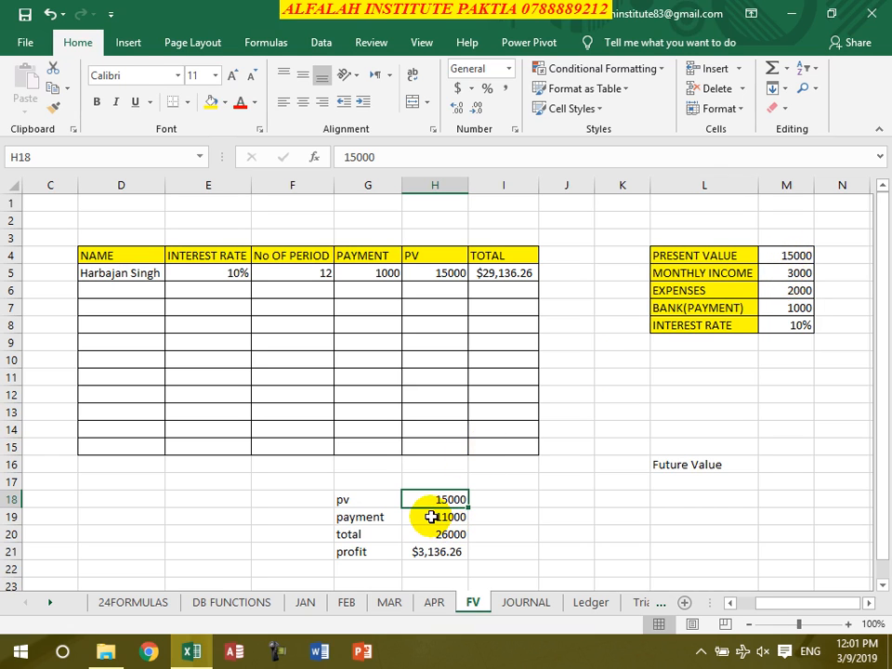
left_click(432, 517)
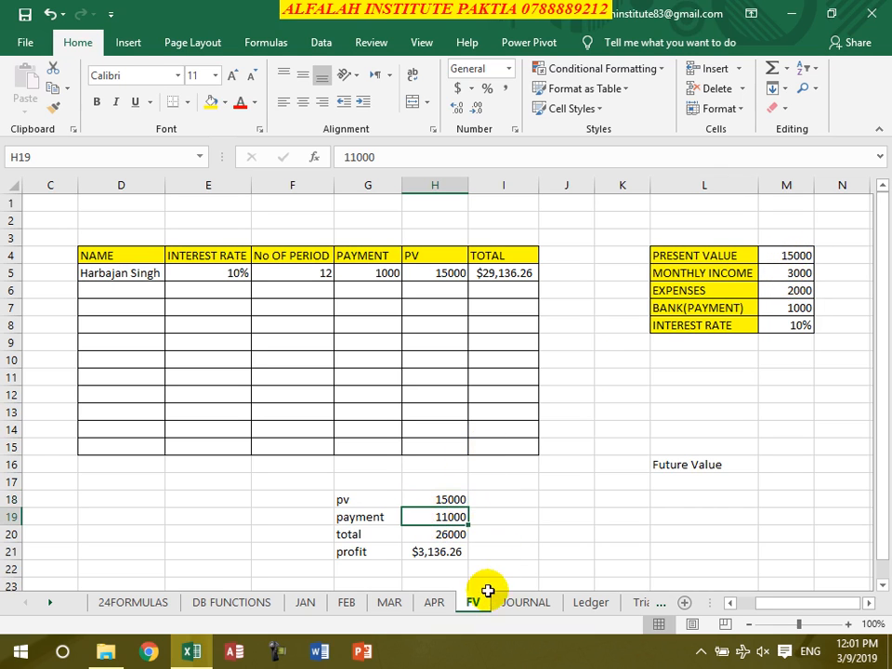
left_click(444, 534)
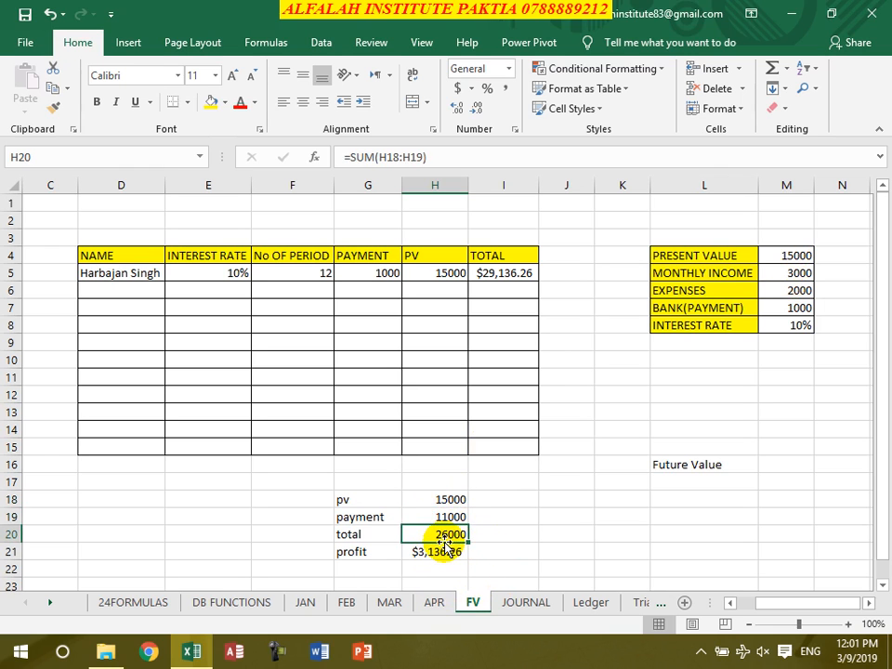
left_click(438, 552)
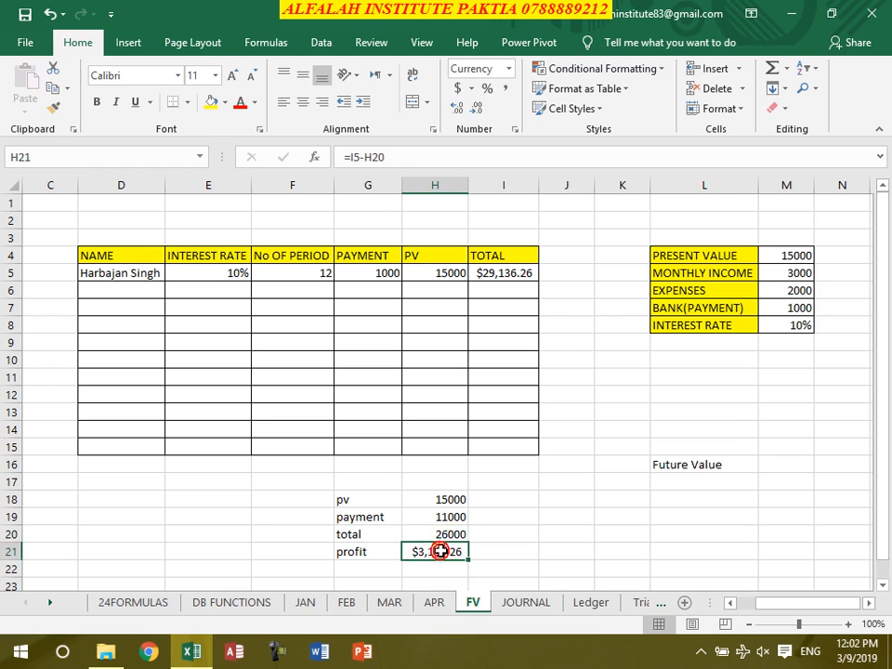
type("=")
left_click(504, 273)
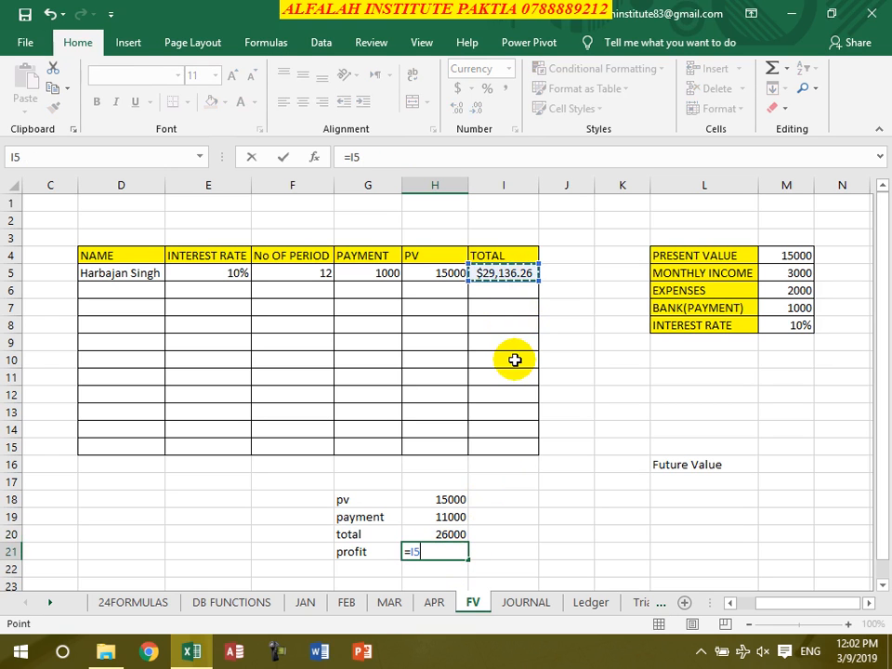
type("-")
left_click(453, 534)
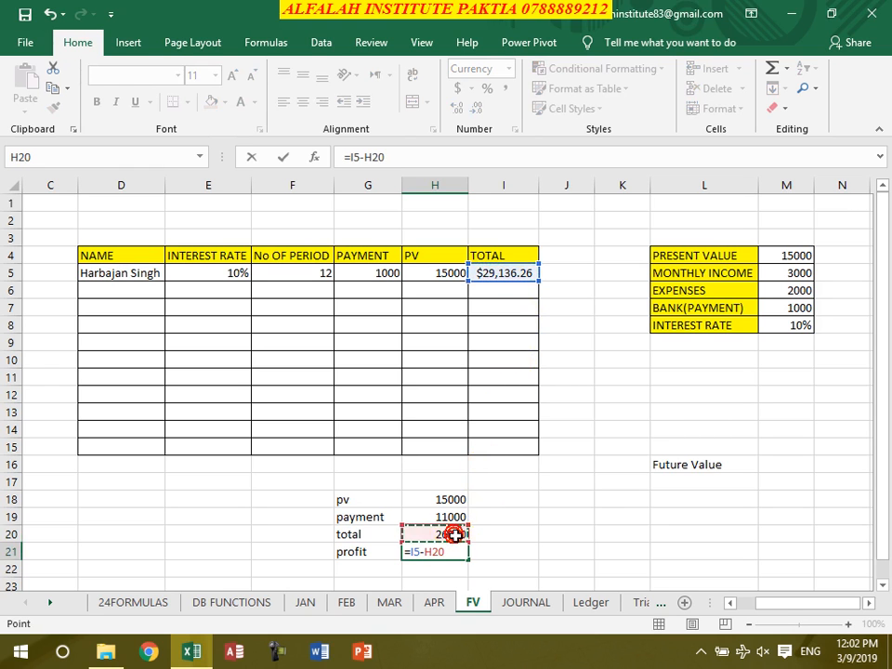
key("Return")
left_click(454, 550)
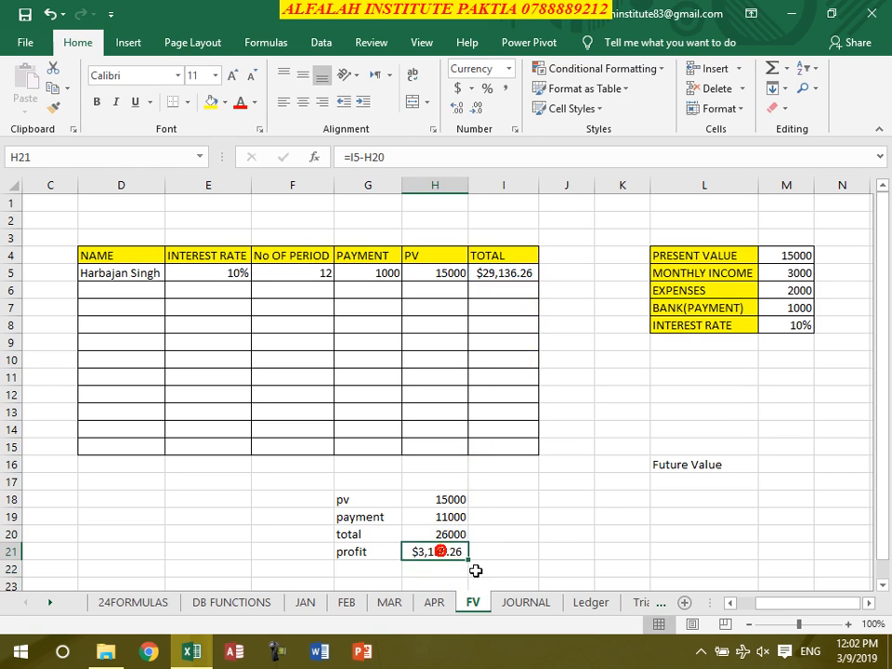
left_click(493, 570)
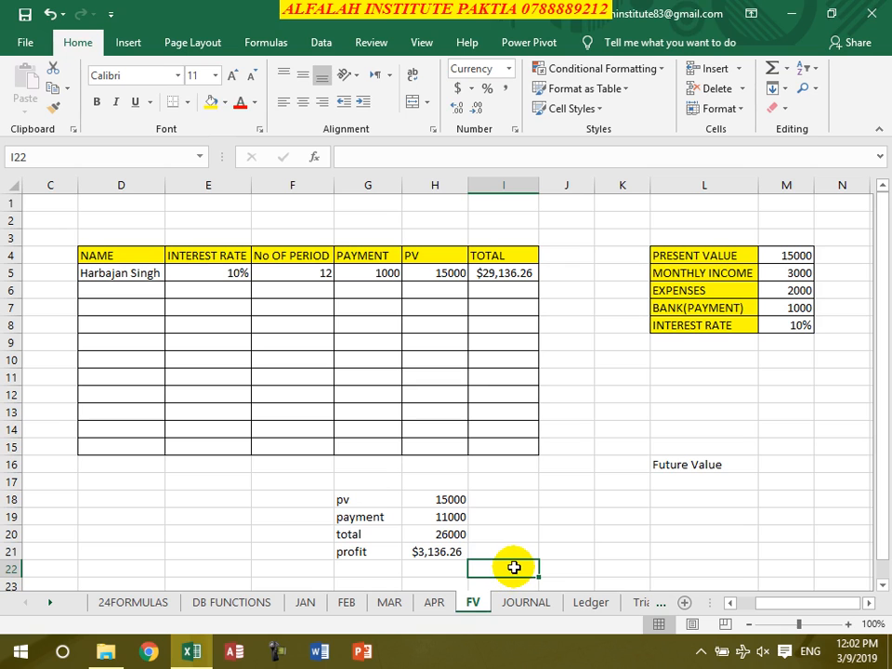
left_click(452, 552)
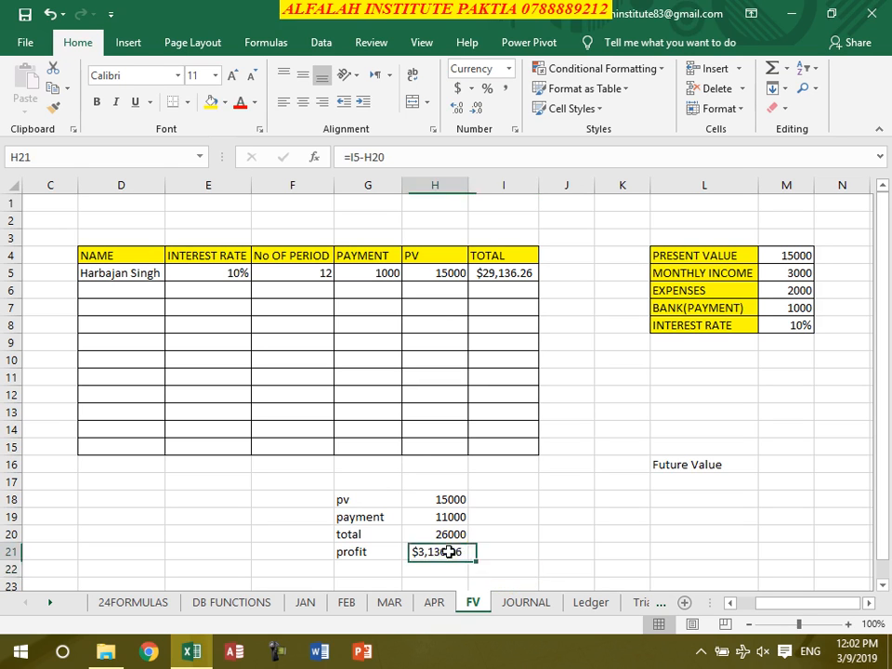
Look through the JOURNAL, Ledger, Trial Balance and Petty Cashbook sheets
left_click(534, 609)
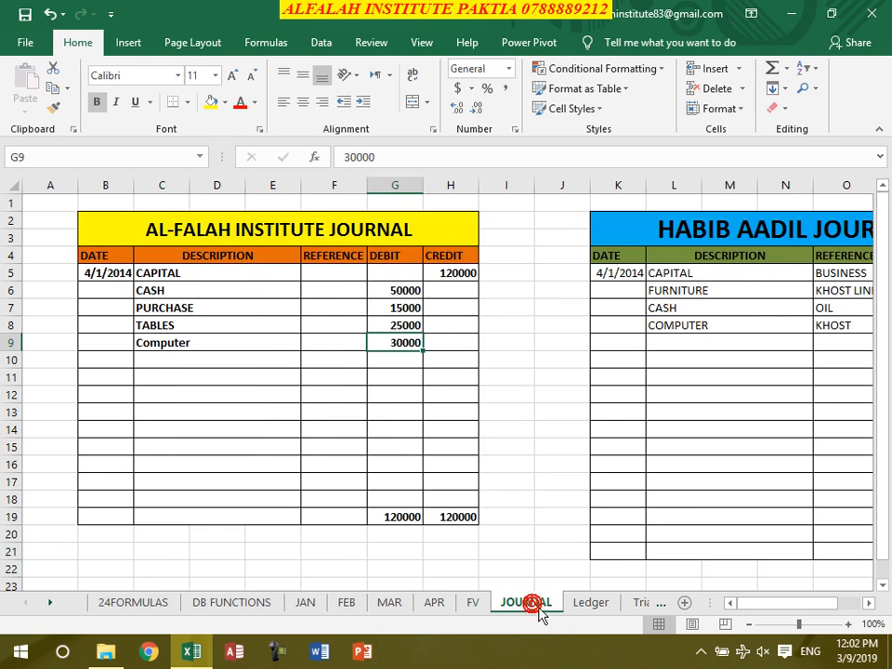
left_click(600, 607)
left_click(651, 604)
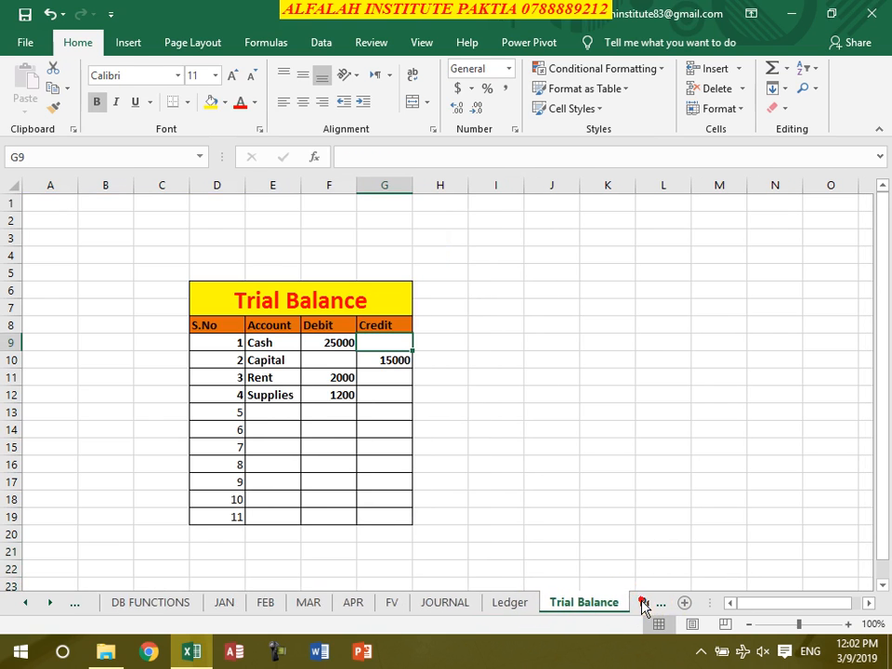
left_click(635, 604)
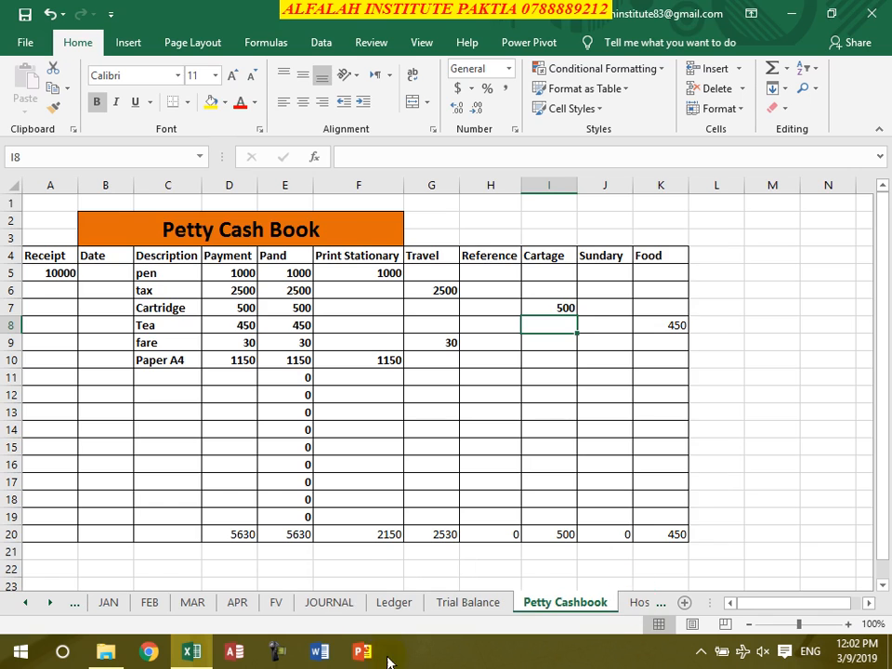
left_click(329, 605)
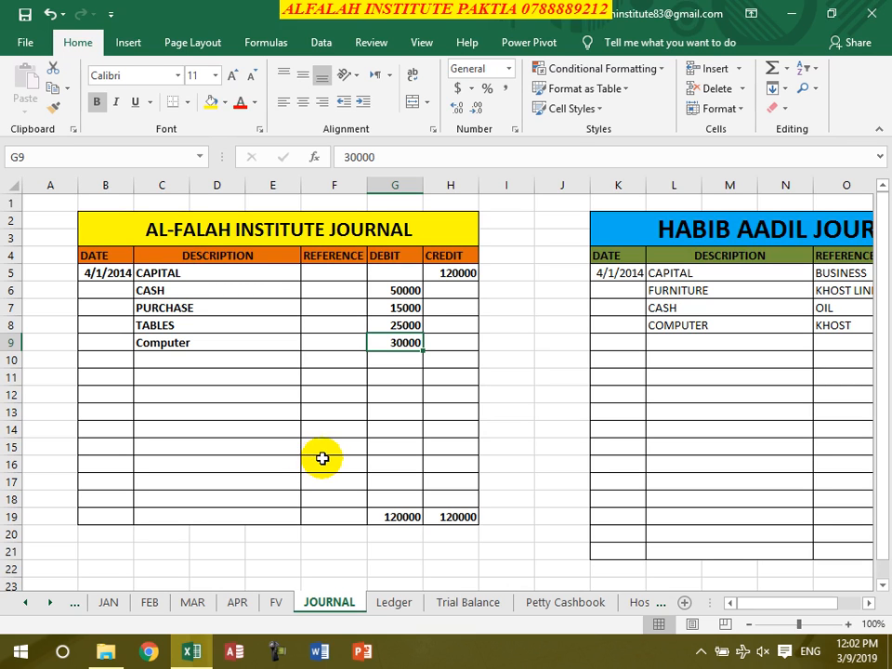
left_click(383, 606)
left_click(454, 603)
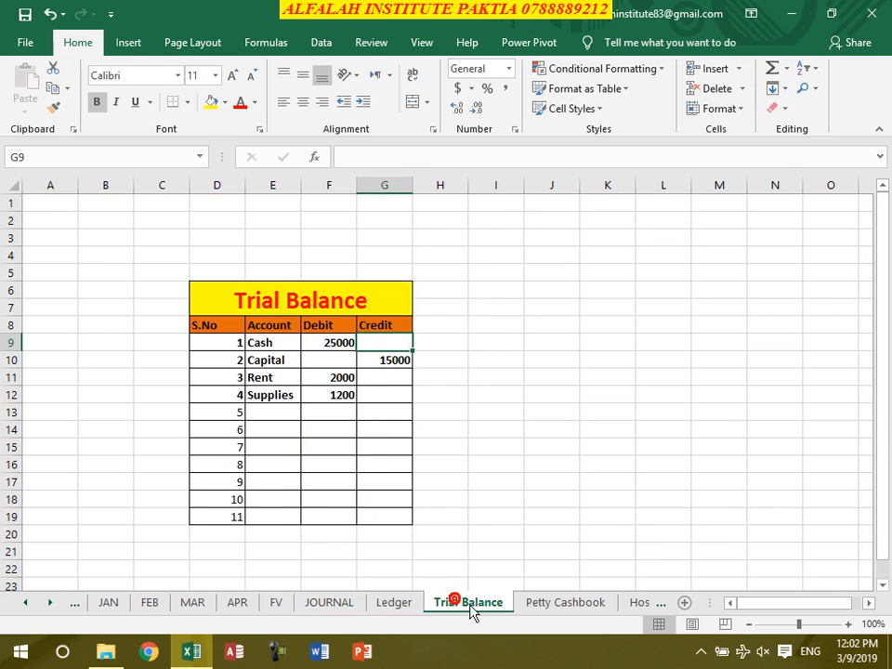
left_click(574, 606)
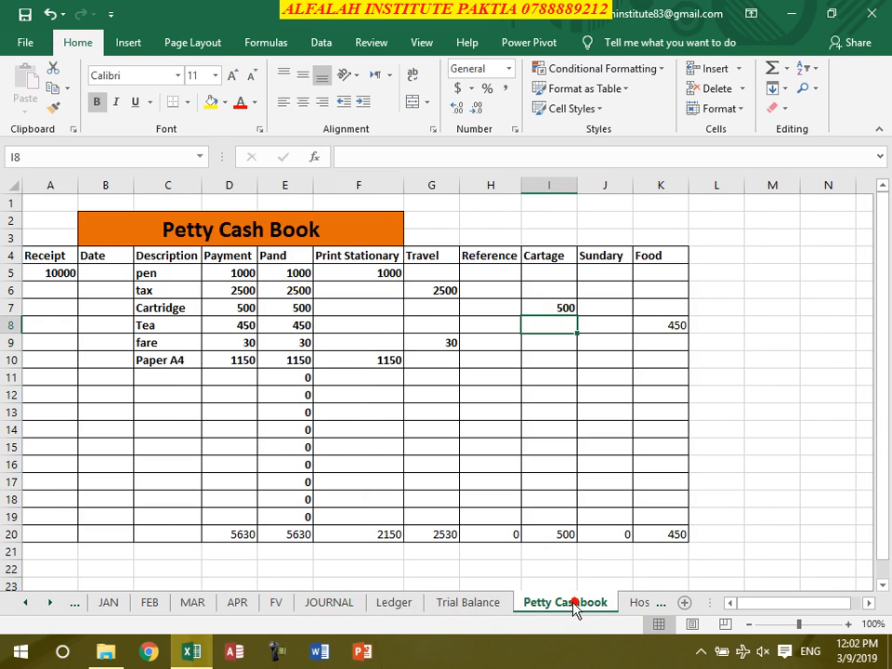
Examine the JOURNAL sheet's capital credit, its debit entries for cash, purchase, tables and computer, and the SUM formulas in G19 and H19
left_click(357, 610)
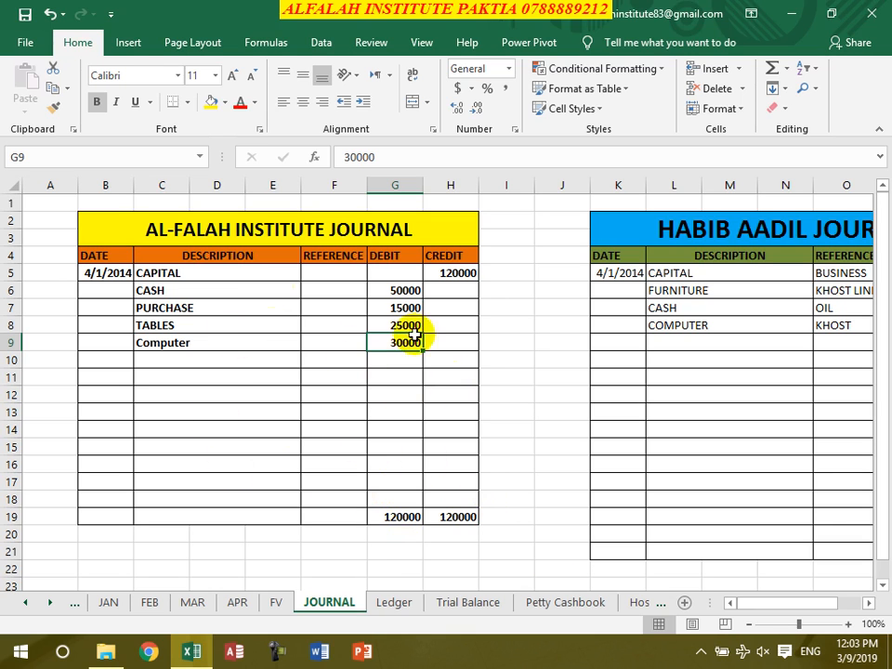
left_click(149, 274)
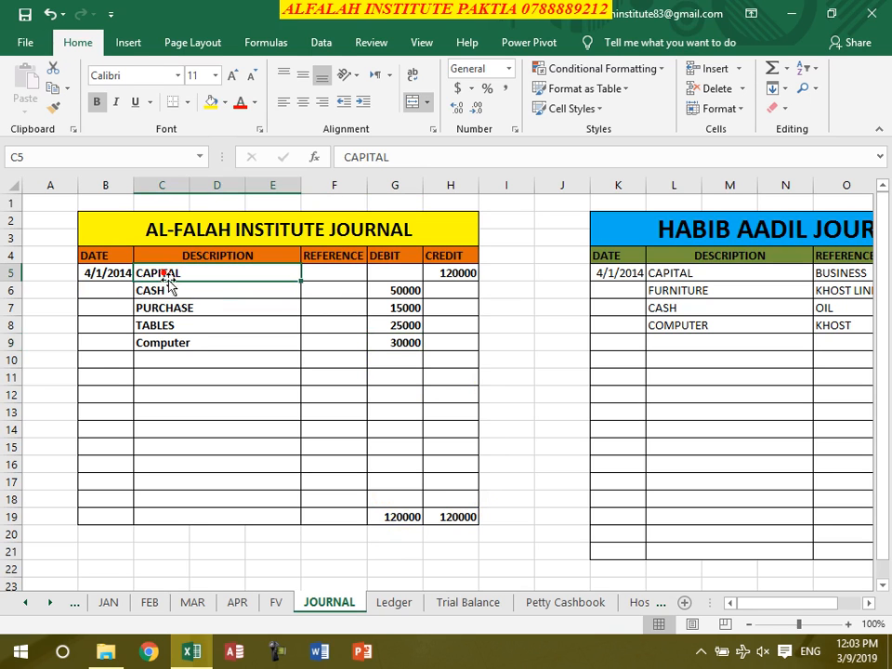
left_click(468, 277)
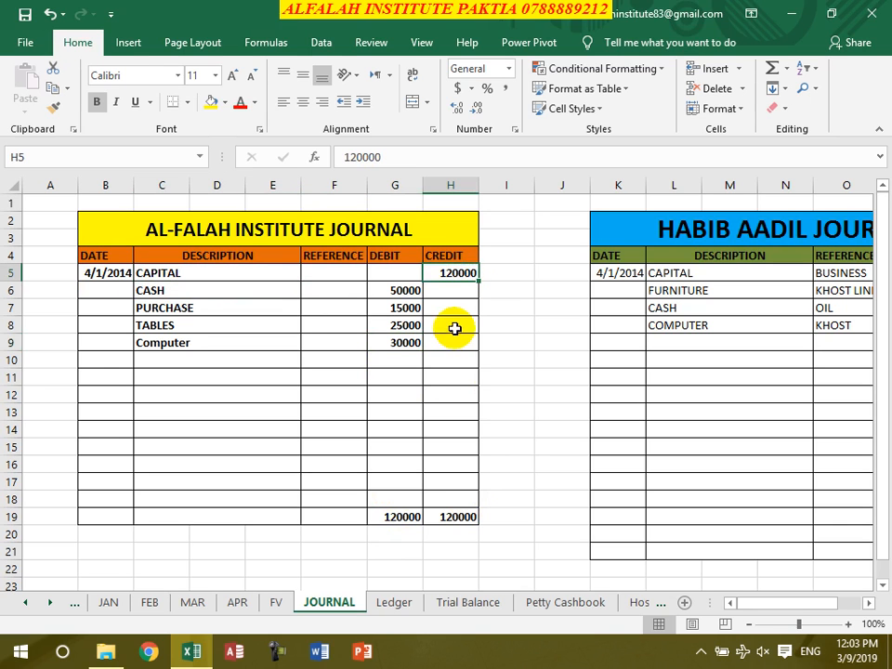
left_click(448, 521)
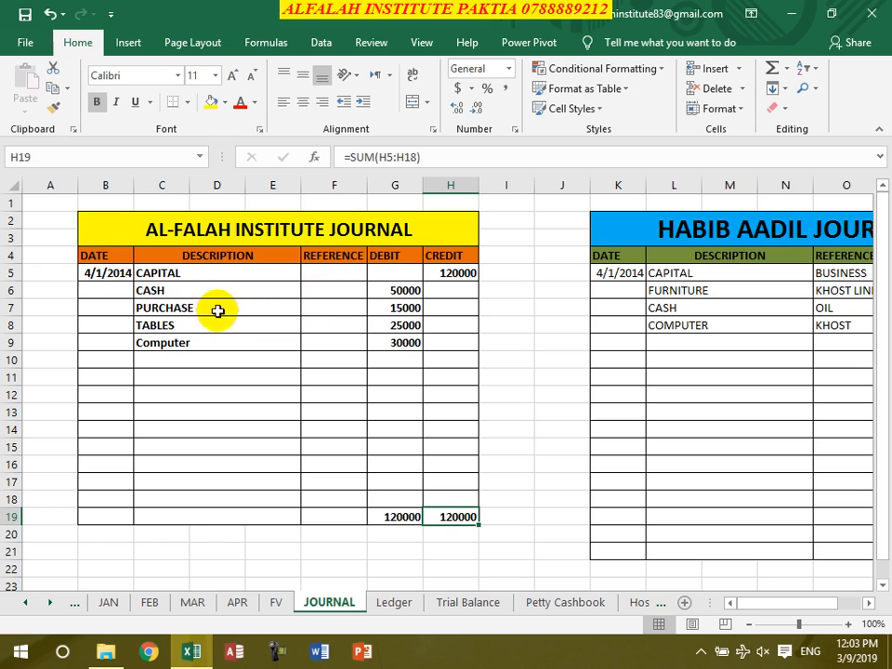
left_click(398, 291)
left_click(389, 309)
left_click(389, 327)
left_click(390, 341)
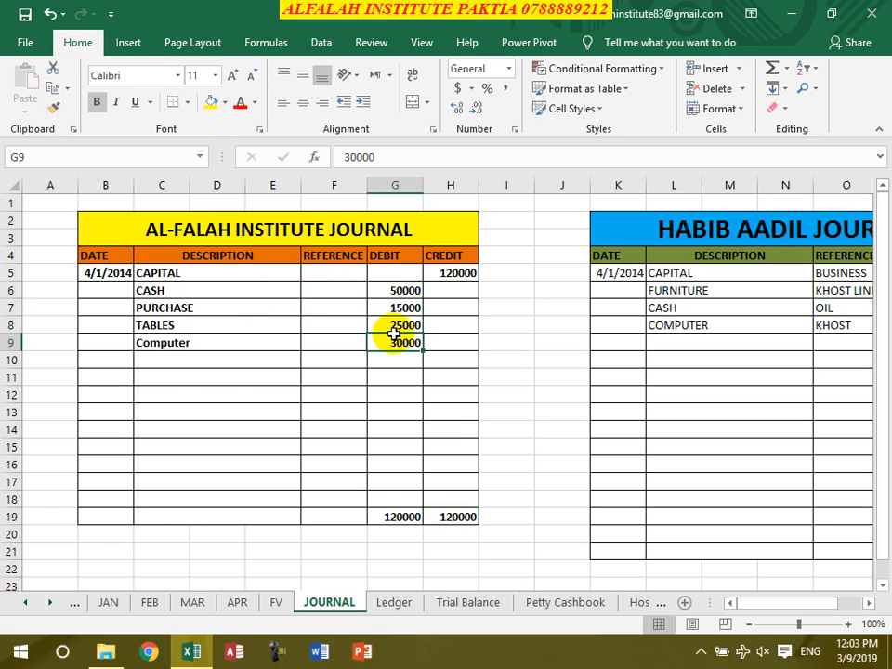
left_click(407, 516)
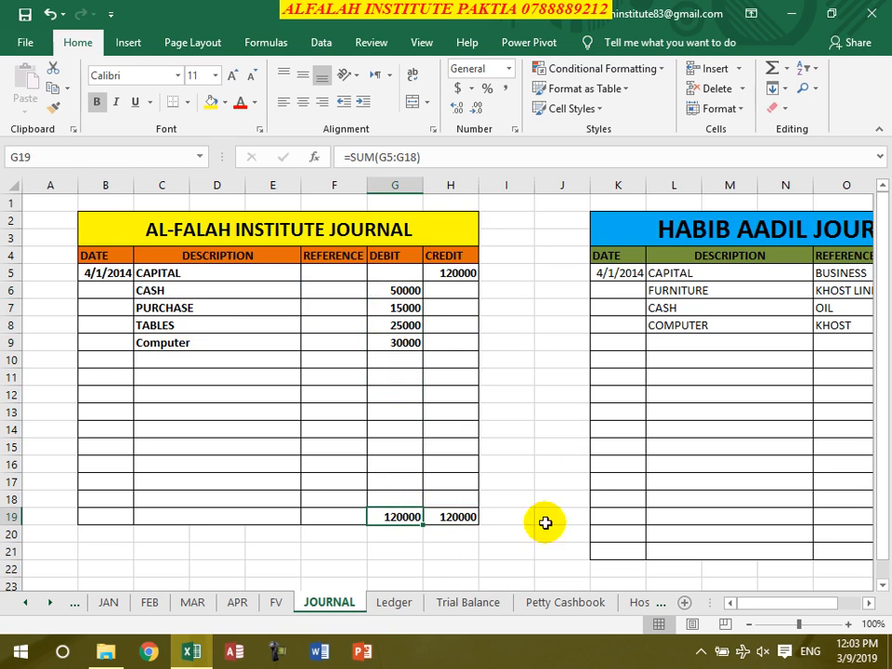
left_click(453, 518)
left_click(428, 548)
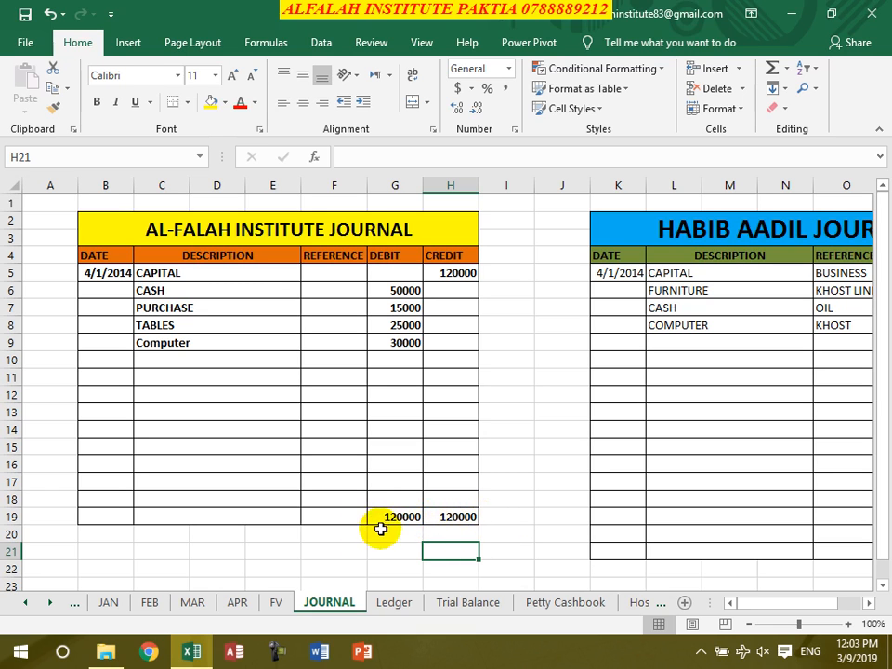
Clear the Computer debit amount in G9 of the AL-FALAH INSTITUTE JOURNAL
left_click(390, 341)
key("Delete")
left_click(433, 465)
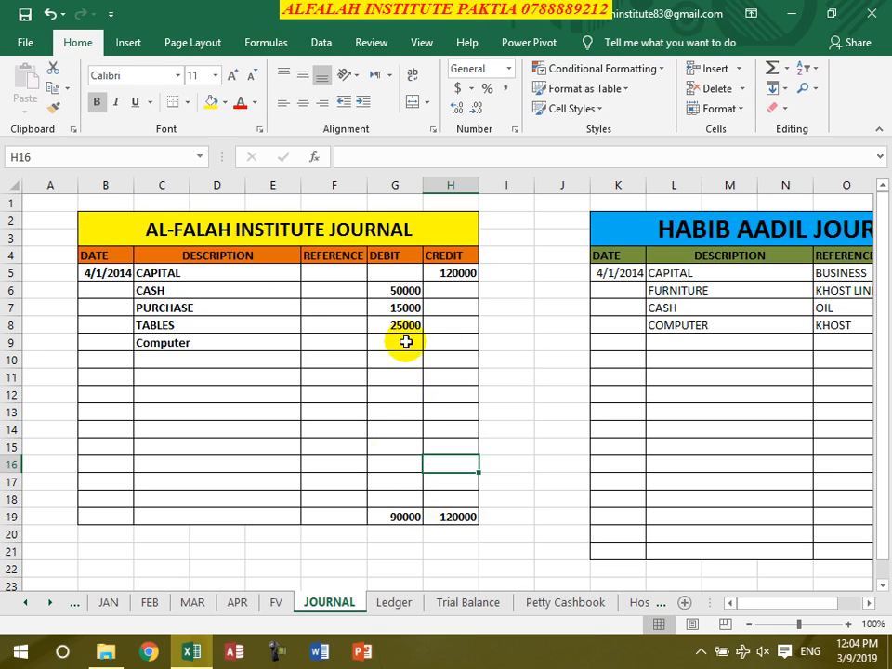
Enter 30000 as the Computer debit amount in G9 of the AL-FALAH INSTITUTE JOURNAL
left_click(403, 344)
type("30000")
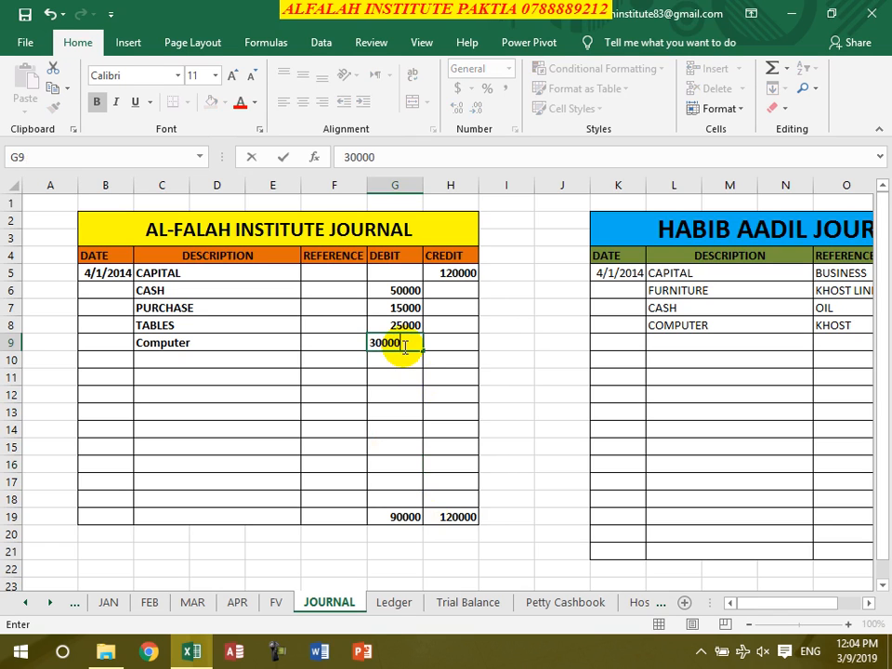
key("Return")
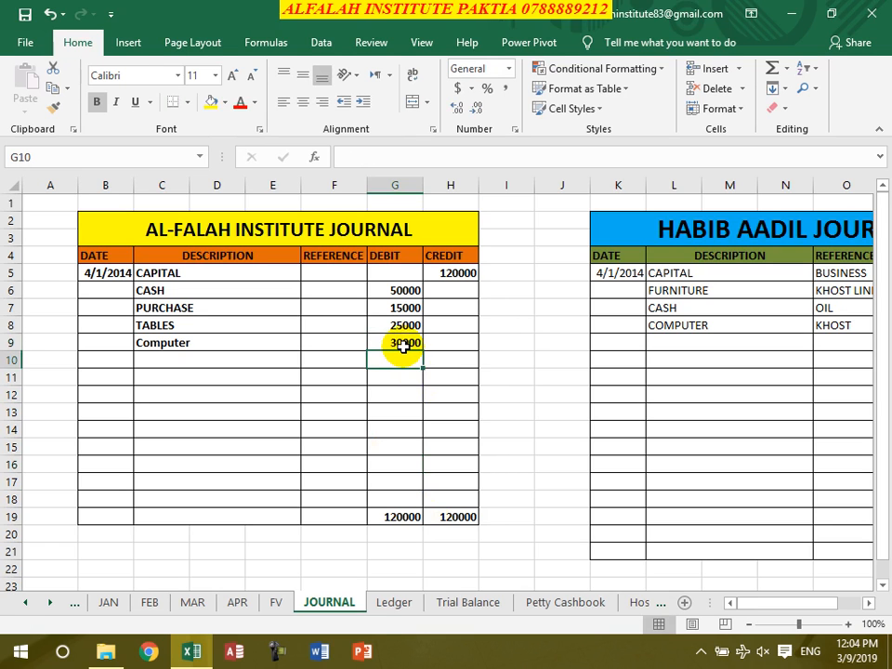
Examine the Ledger sheet's Capital entry with its date, reference and balance cells, and view the Trial Balance sheet
left_click(396, 604)
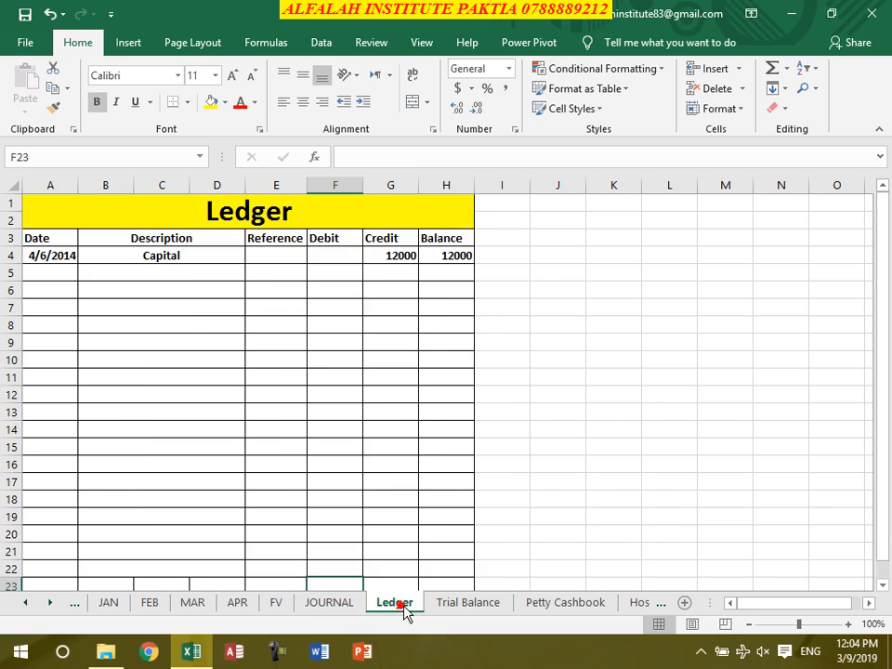
left_click(461, 259)
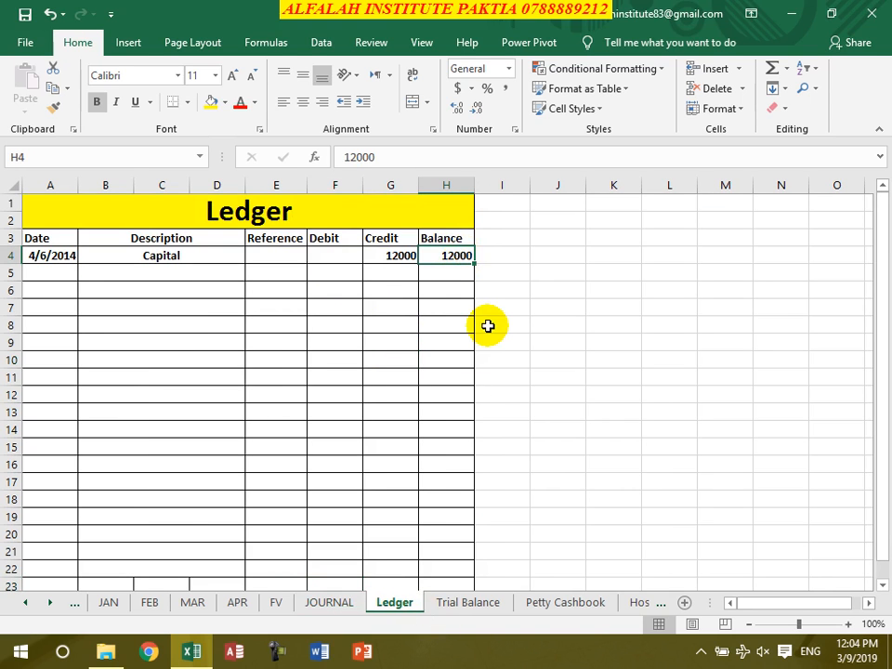
left_click(281, 256)
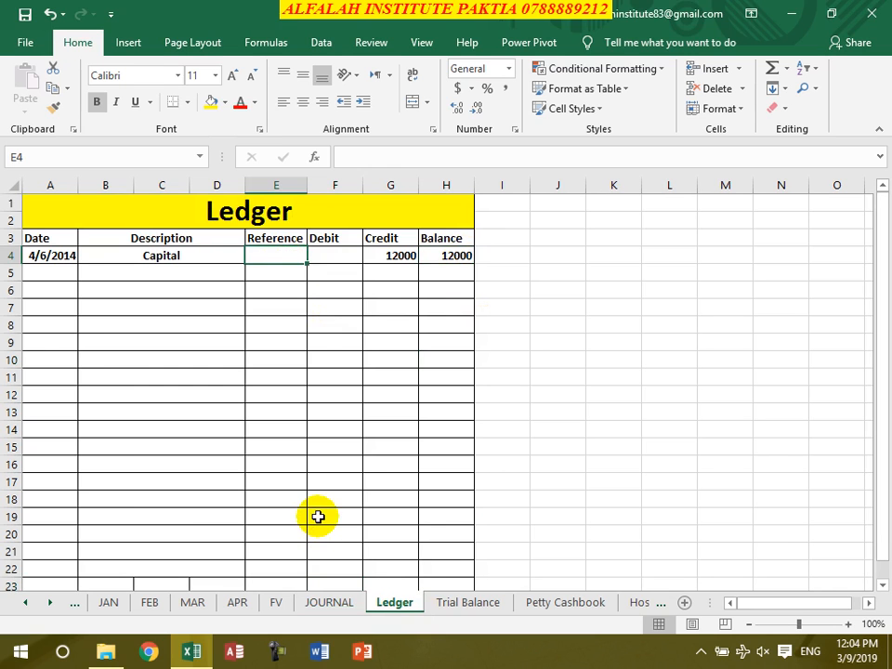
left_click(65, 256)
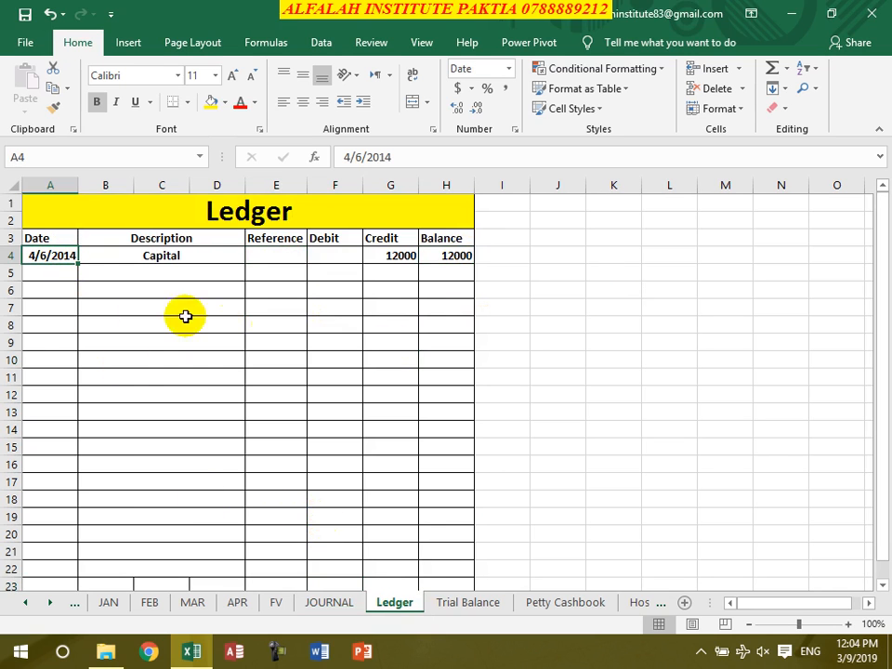
left_click(174, 400)
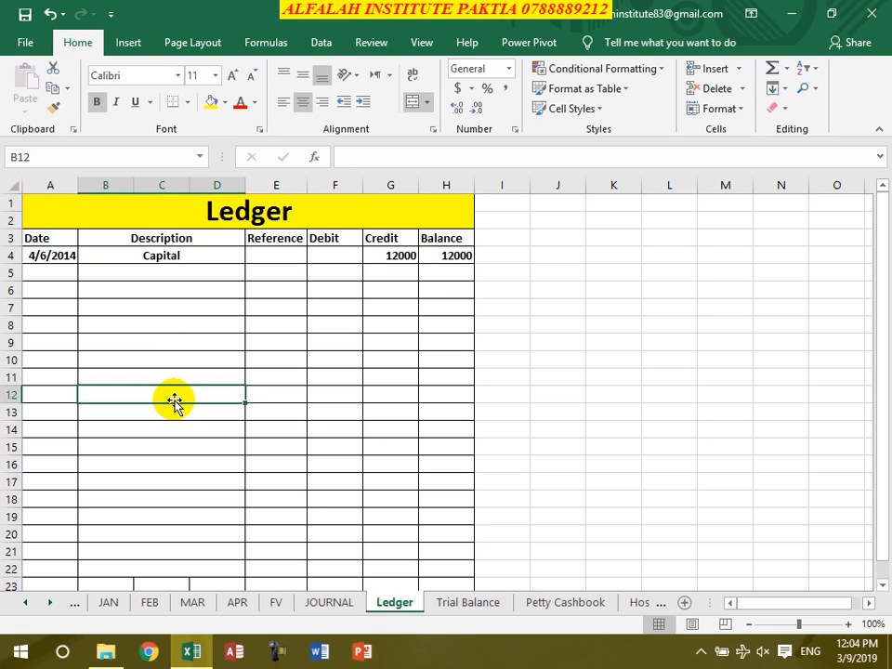
left_click(477, 611)
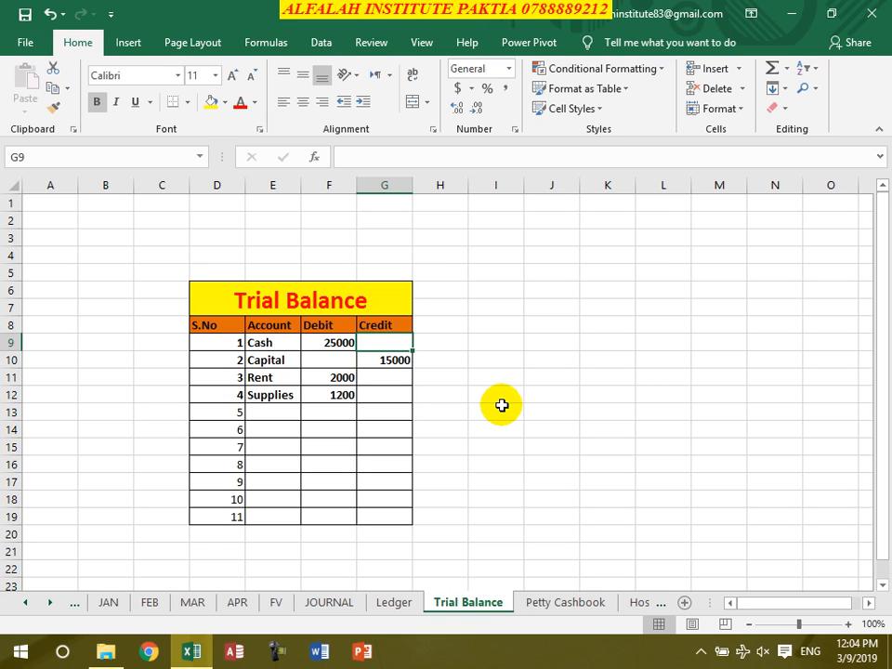
Review the Petty Cashbook sheet's pen description in C5 and the payment amounts in D5:D10
left_click(563, 603)
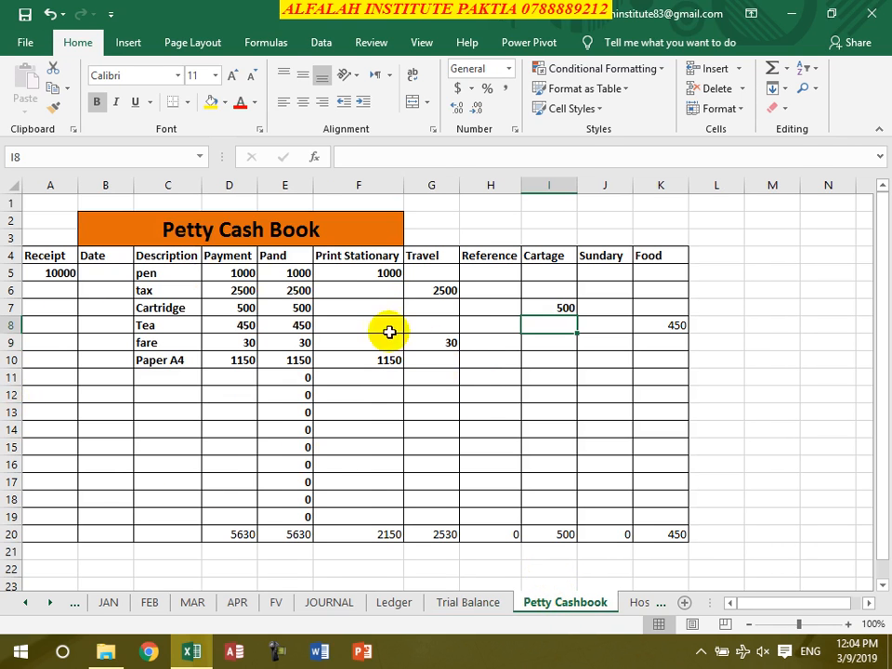
left_click(149, 277)
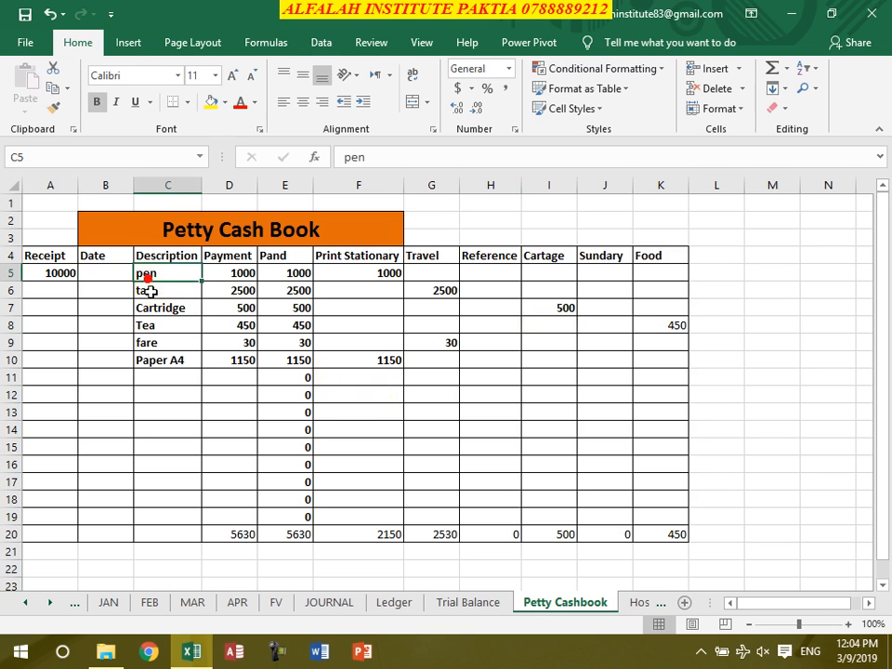
left_click(239, 273)
left_click(221, 291)
left_click(236, 305)
left_click(217, 325)
left_click(226, 342)
left_click(226, 358)
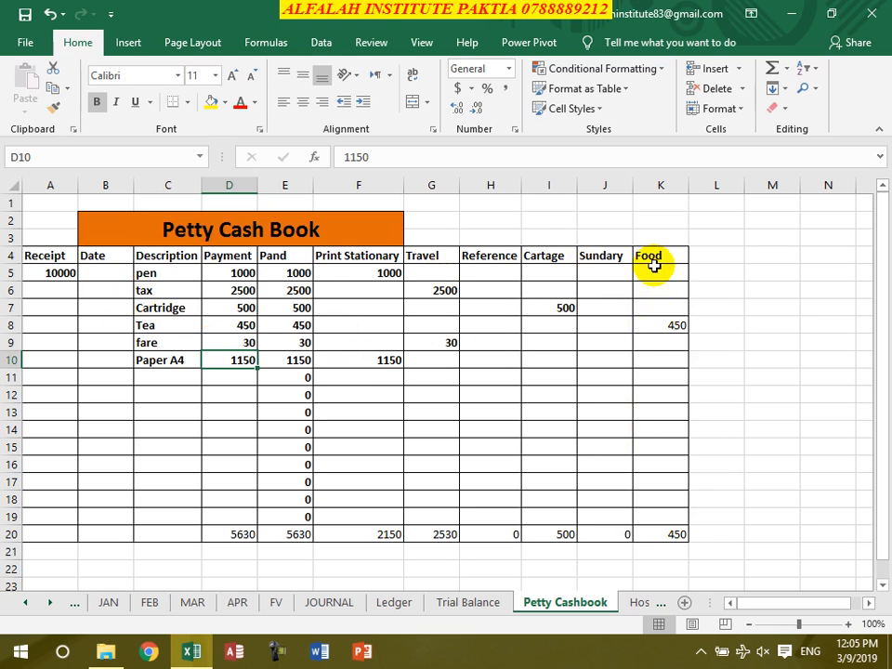
Inspect the Petty Cash Book's column total formulas in row 20 and the Pand formula in E5
left_click(667, 534)
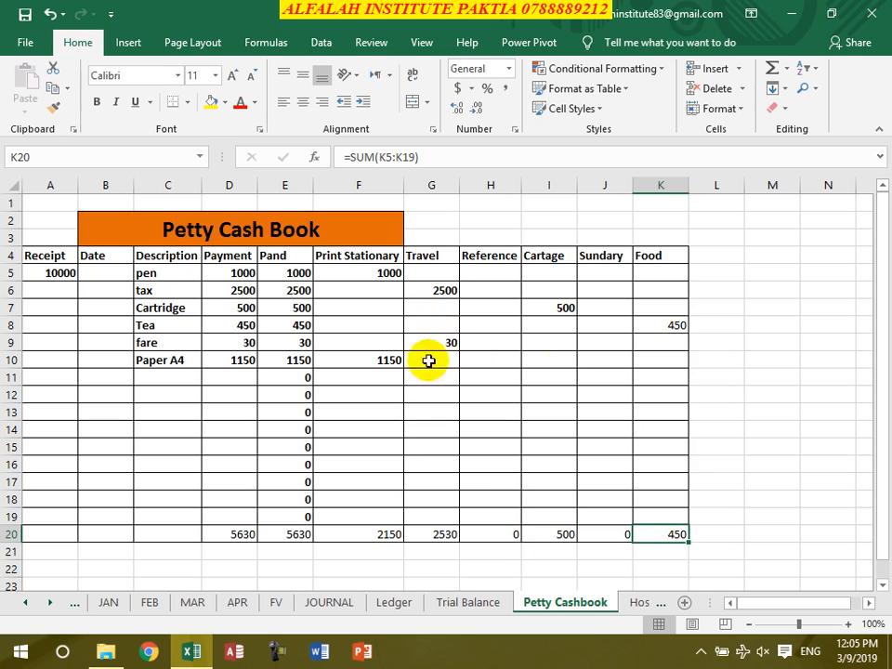
left_click(390, 535)
left_click(440, 535)
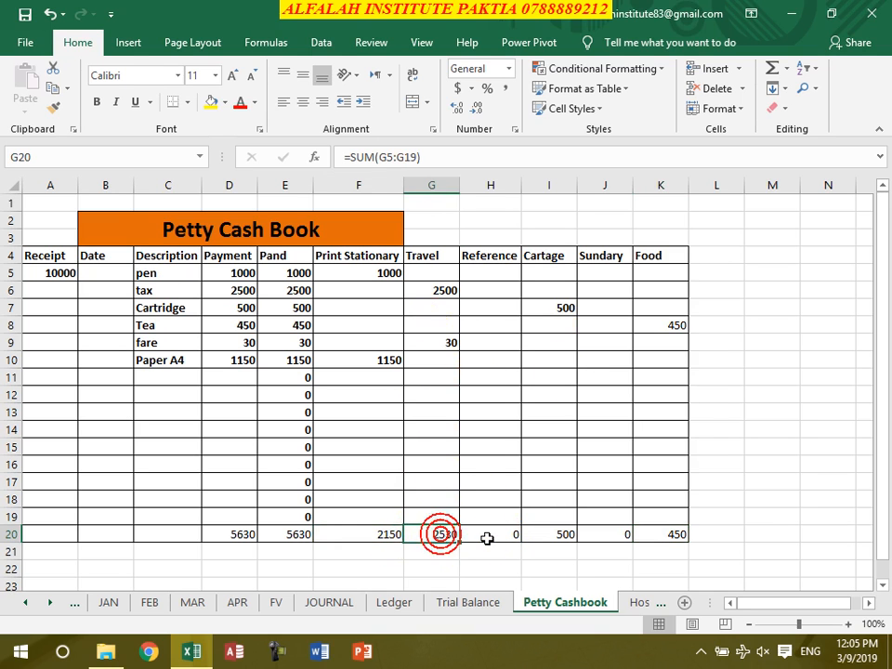
left_click(493, 534)
left_click(681, 537)
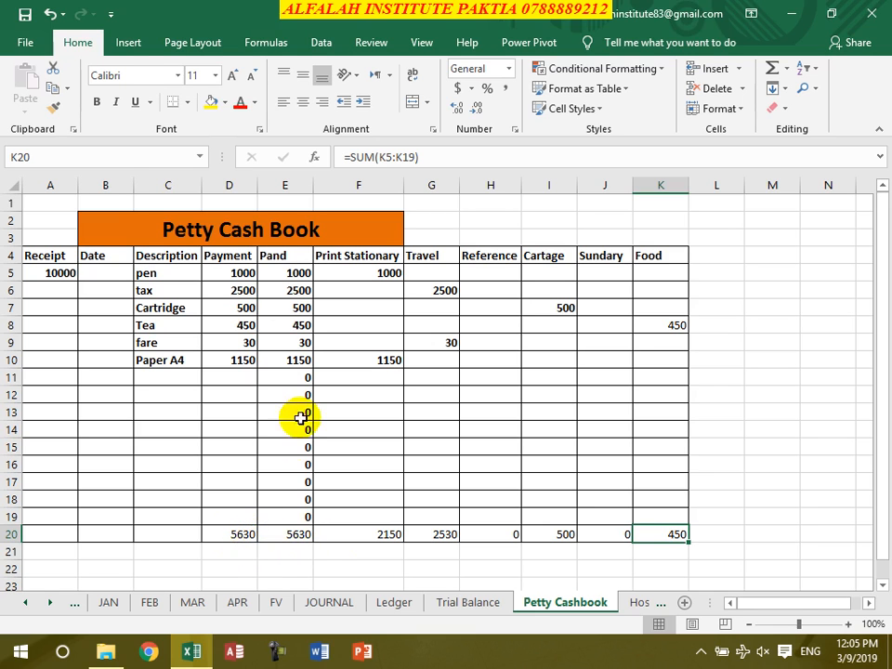
left_click(291, 274)
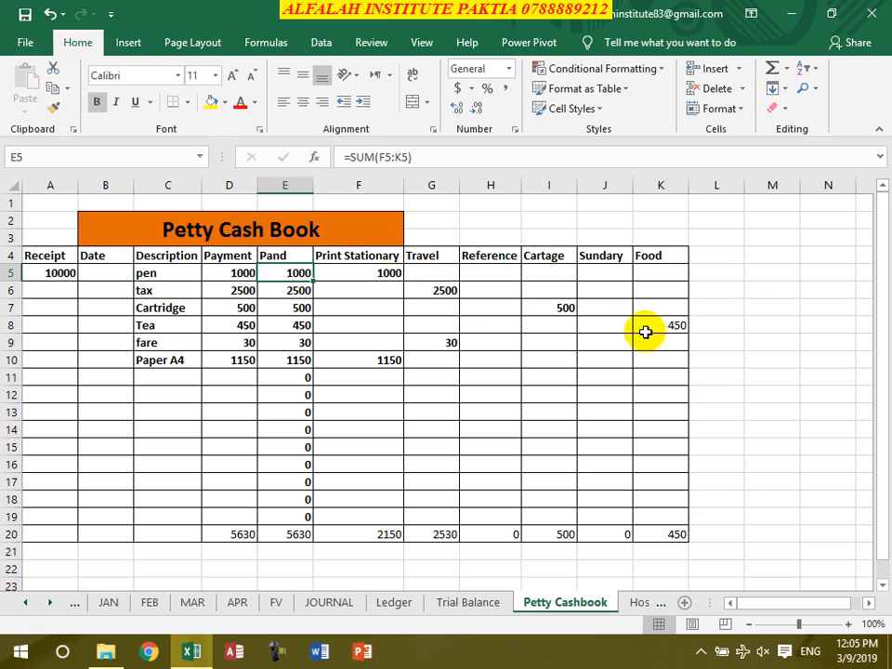
Clear the Tea row's Food amount in K8 and re-enter it as 450
left_click(648, 325)
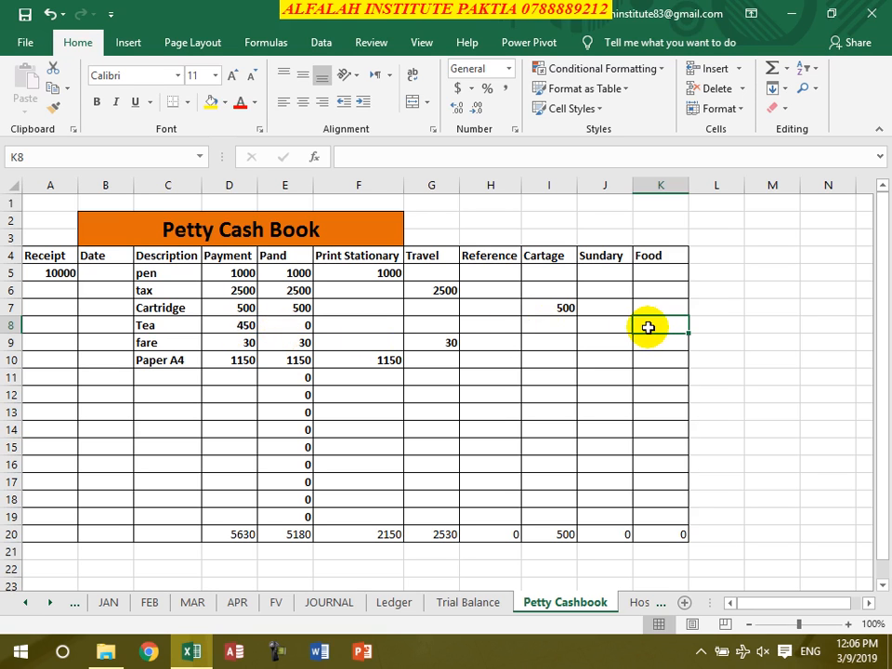
type("450")
key("Return")
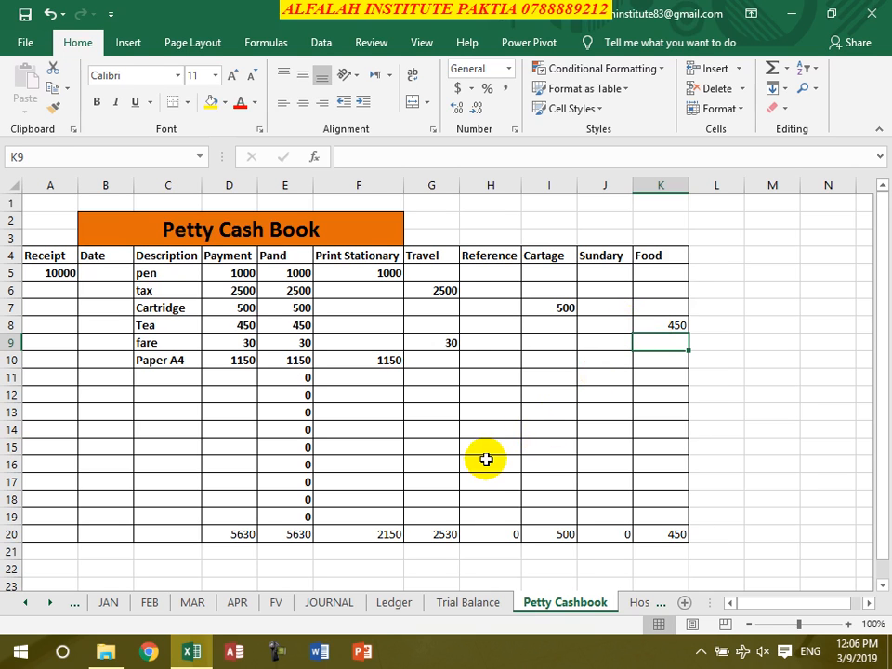
View the Hospital sheet and close the workbook
left_click(634, 605)
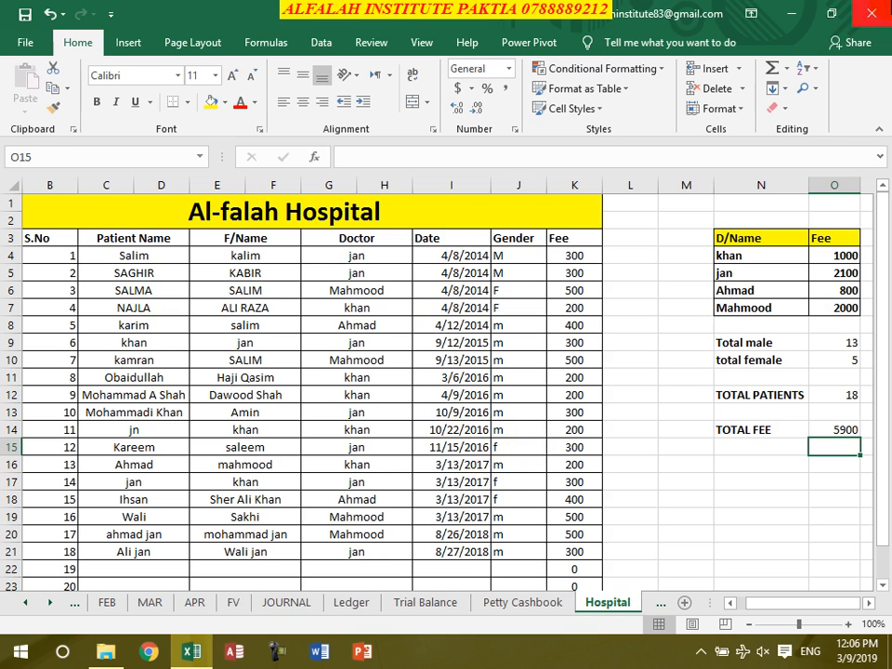
key("alt+F4")
left_click(391, 359)
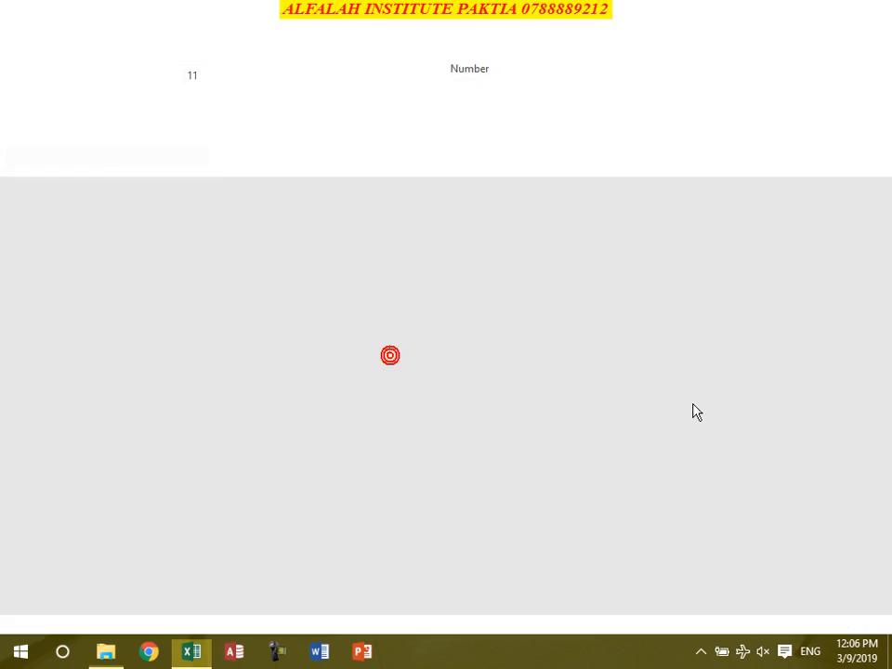